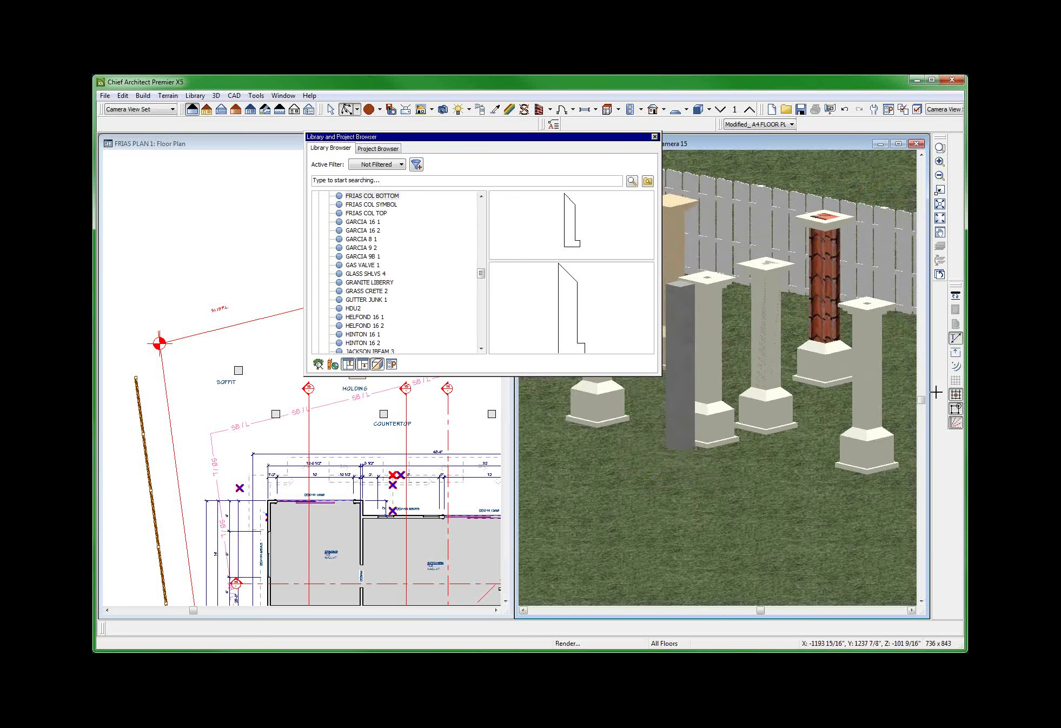
Select the front column in the camera view, and preview library items FRIAS COL SYMBOL, FRIAS COL BOTTOM and FRIAS COL TOP before closing the browser.
key("space")
left_click(808, 334)
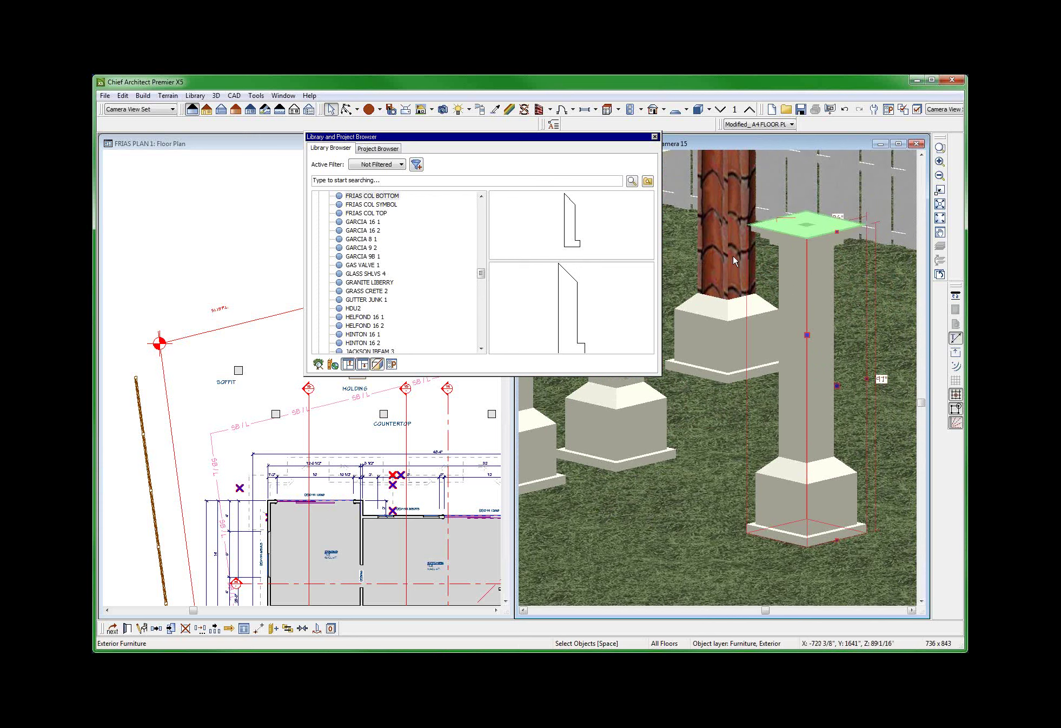
left_click(378, 206)
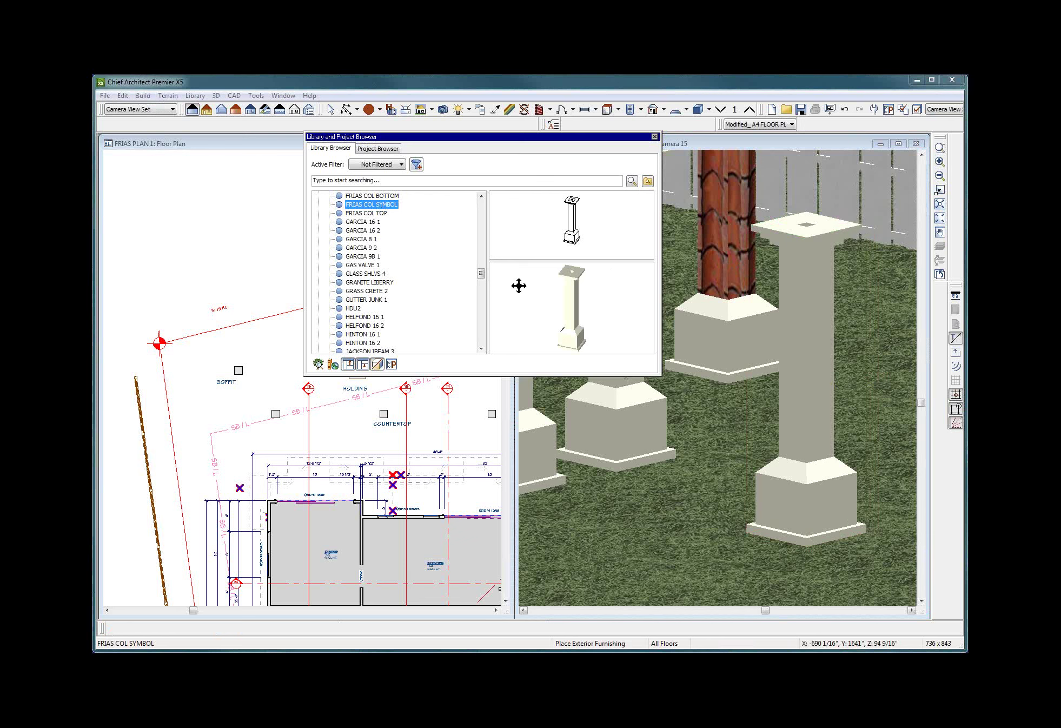
left_click(386, 197)
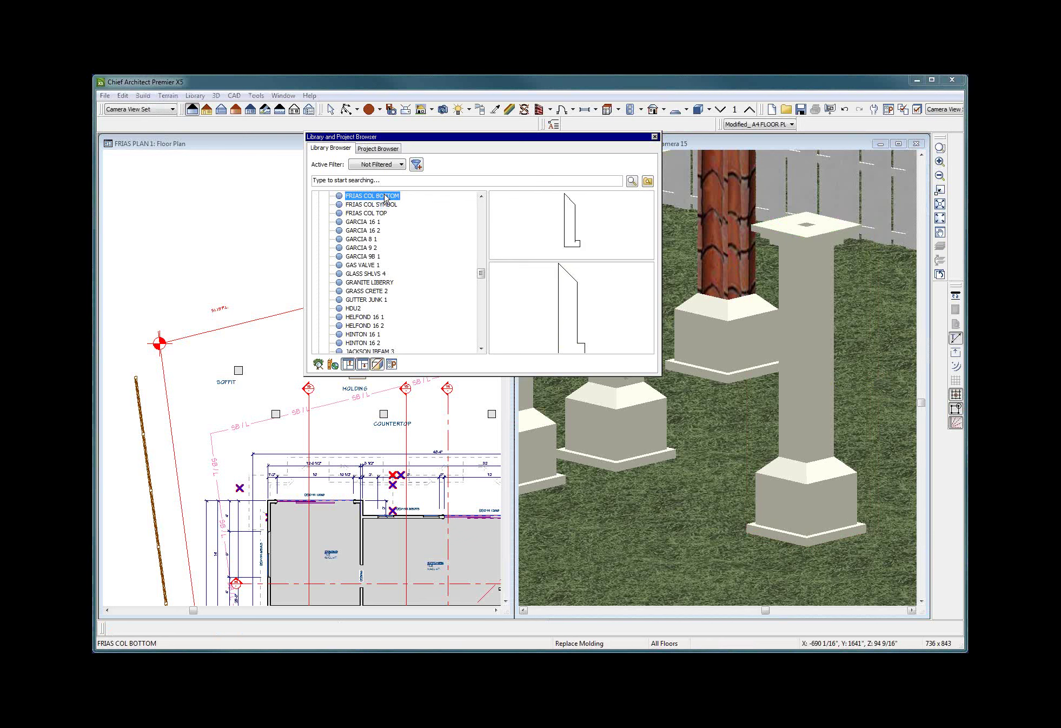
scroll(385, 198, "up", 1)
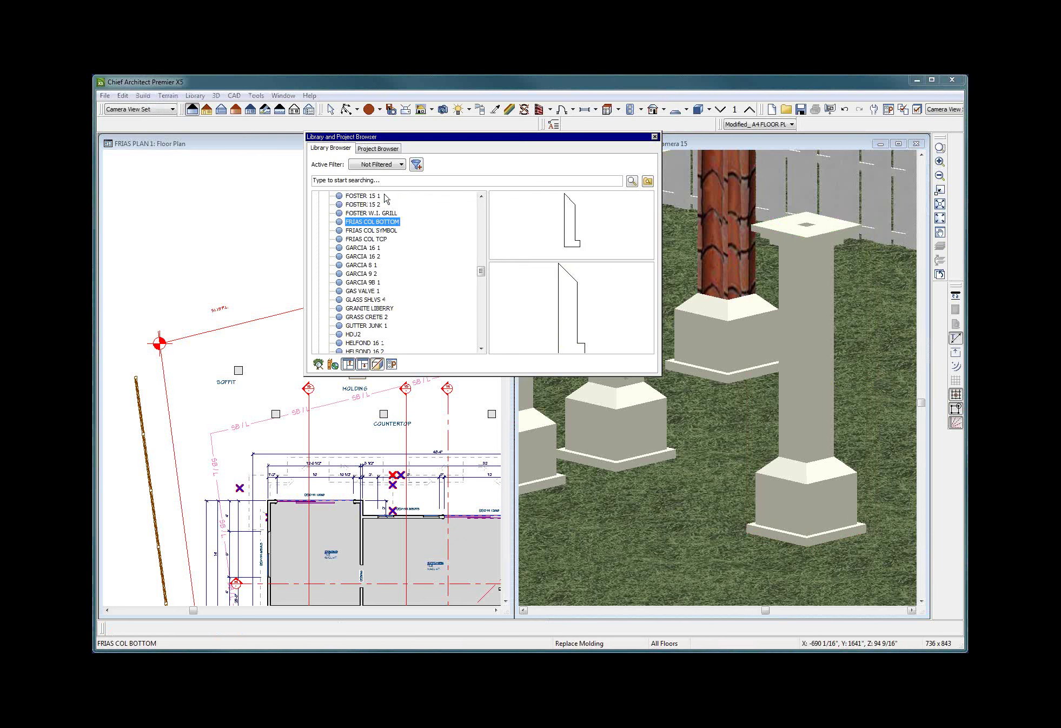
left_click(379, 239)
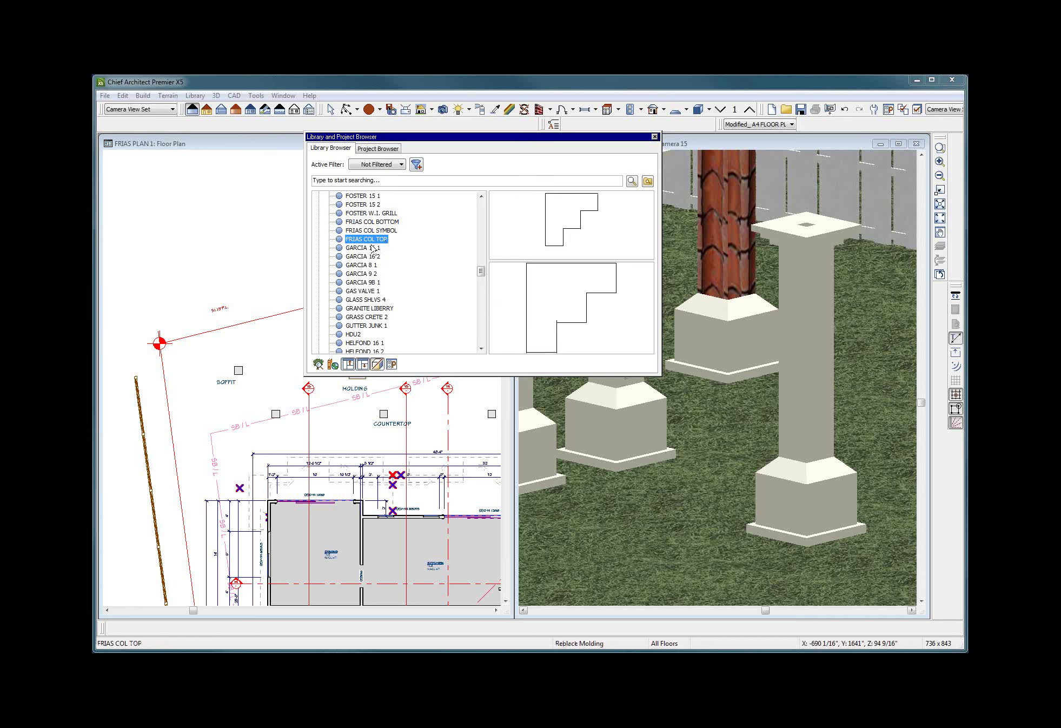
left_click(385, 231)
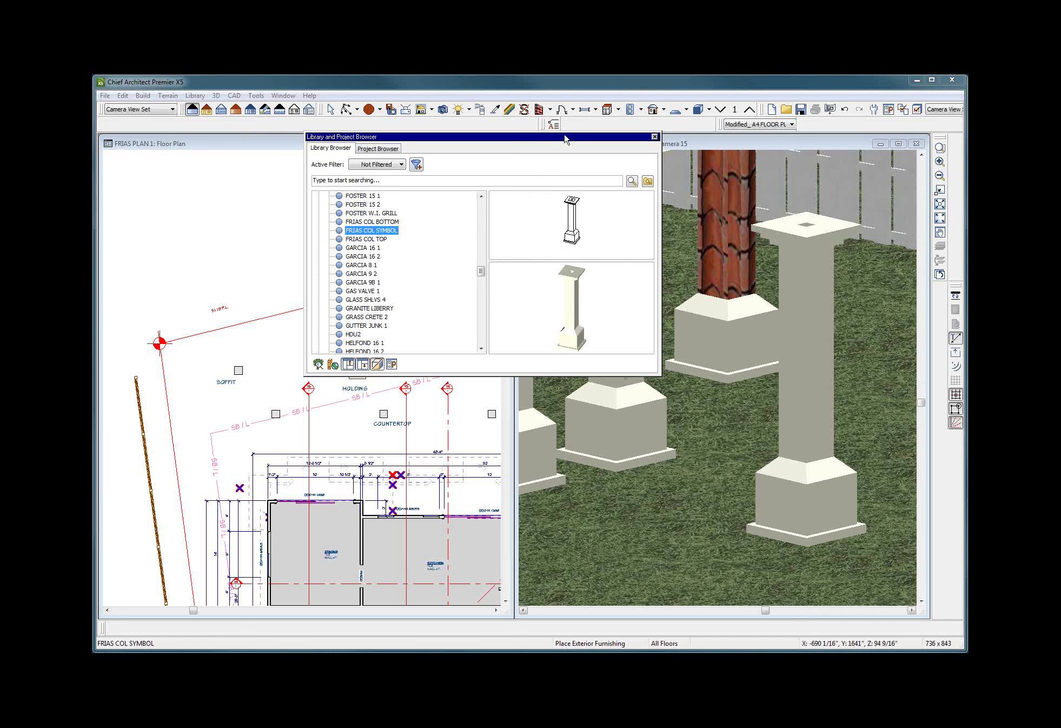
left_click(655, 137)
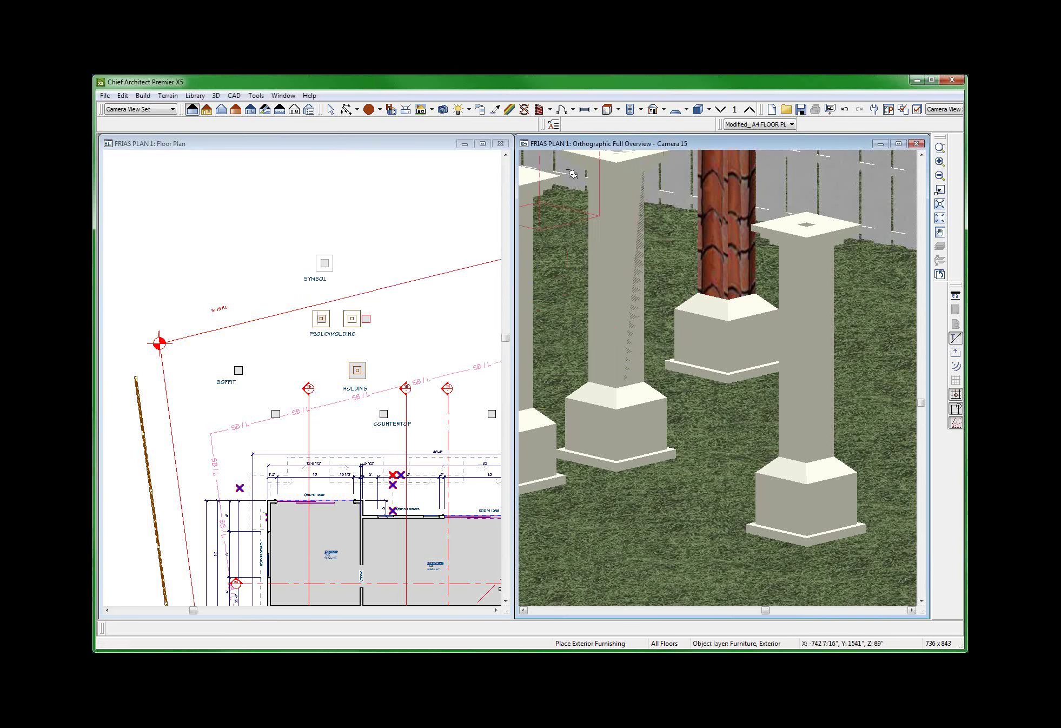
key("space")
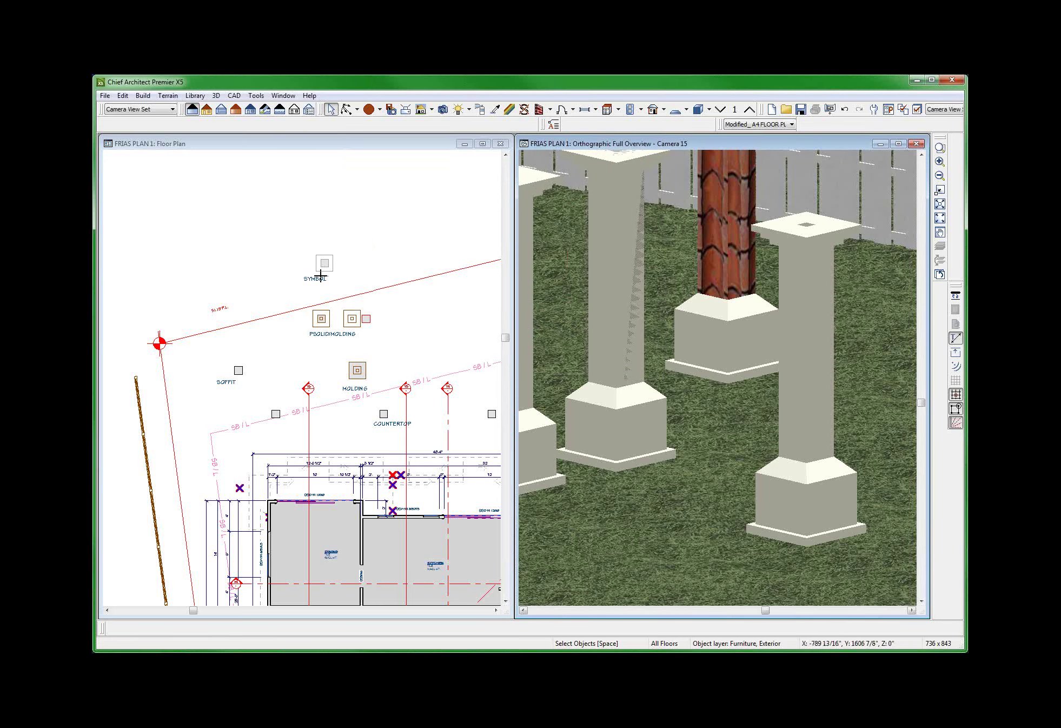
left_click(372, 237)
scroll(372, 238, "down", 2)
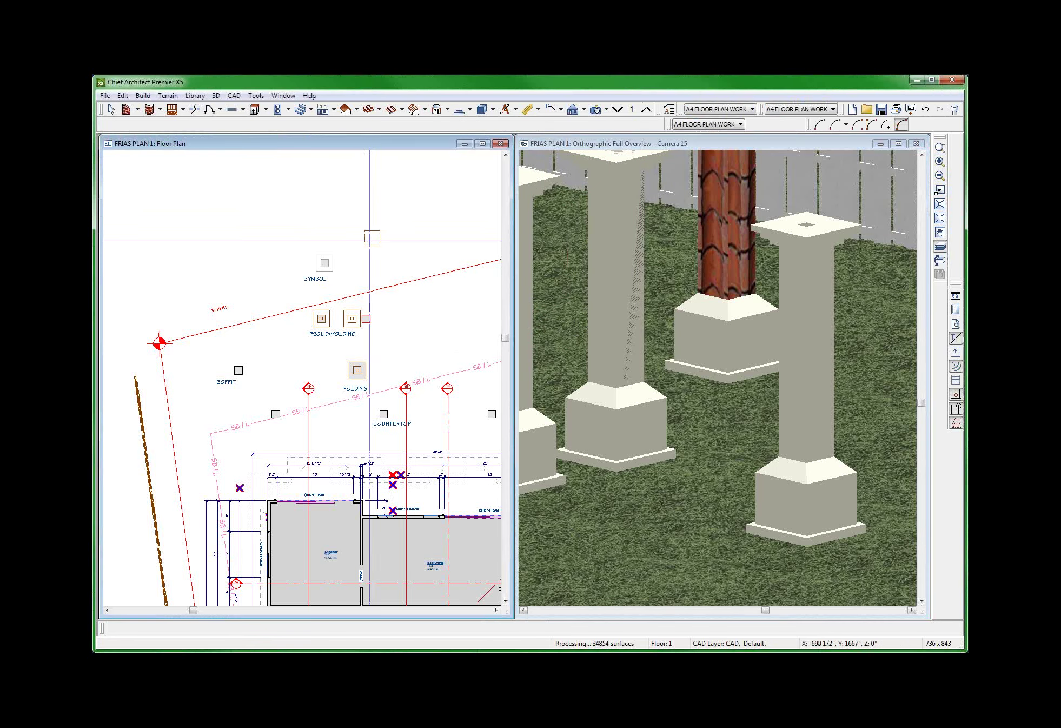
left_click(378, 243)
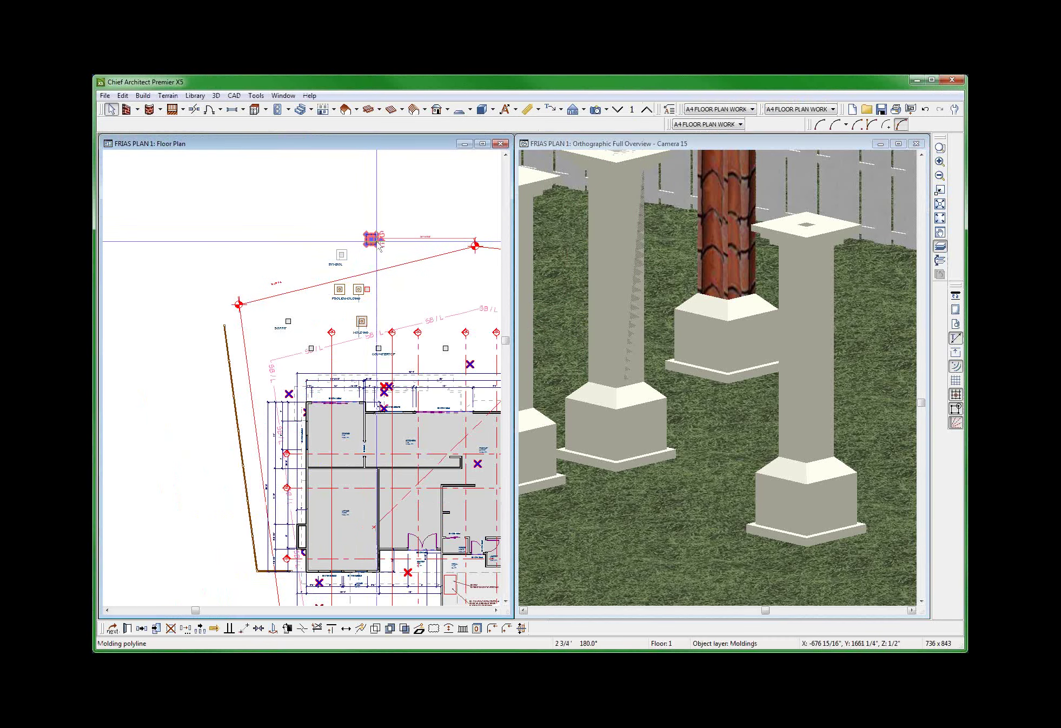
key("Delete")
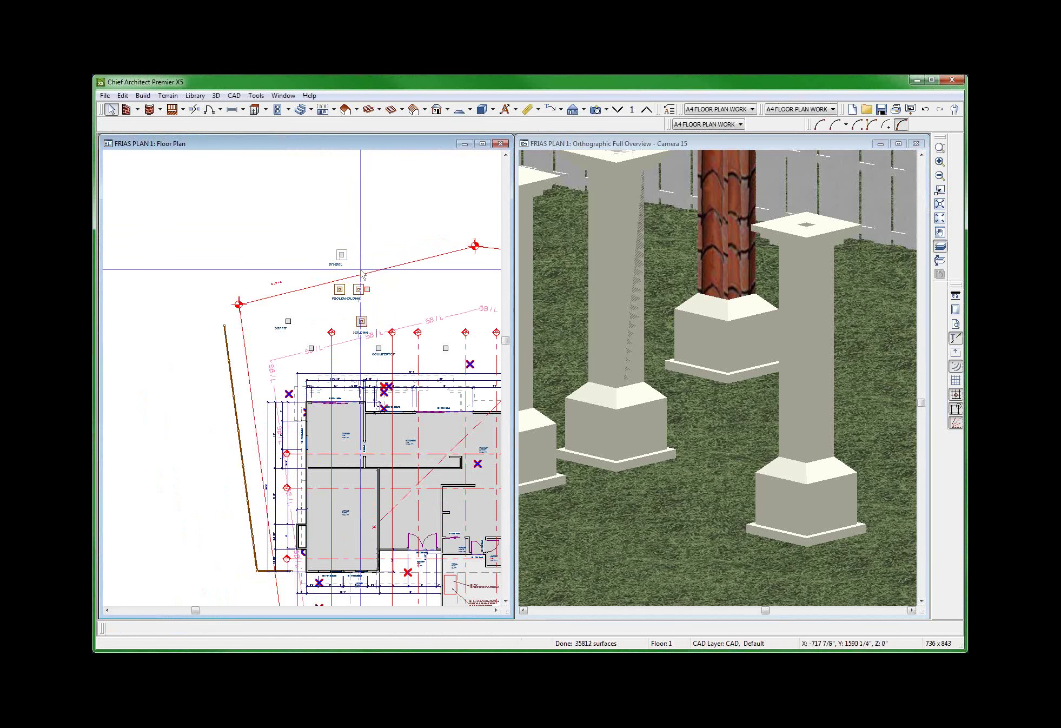
Examine the sample columns beside the house in the 3D overview.
left_click(665, 304)
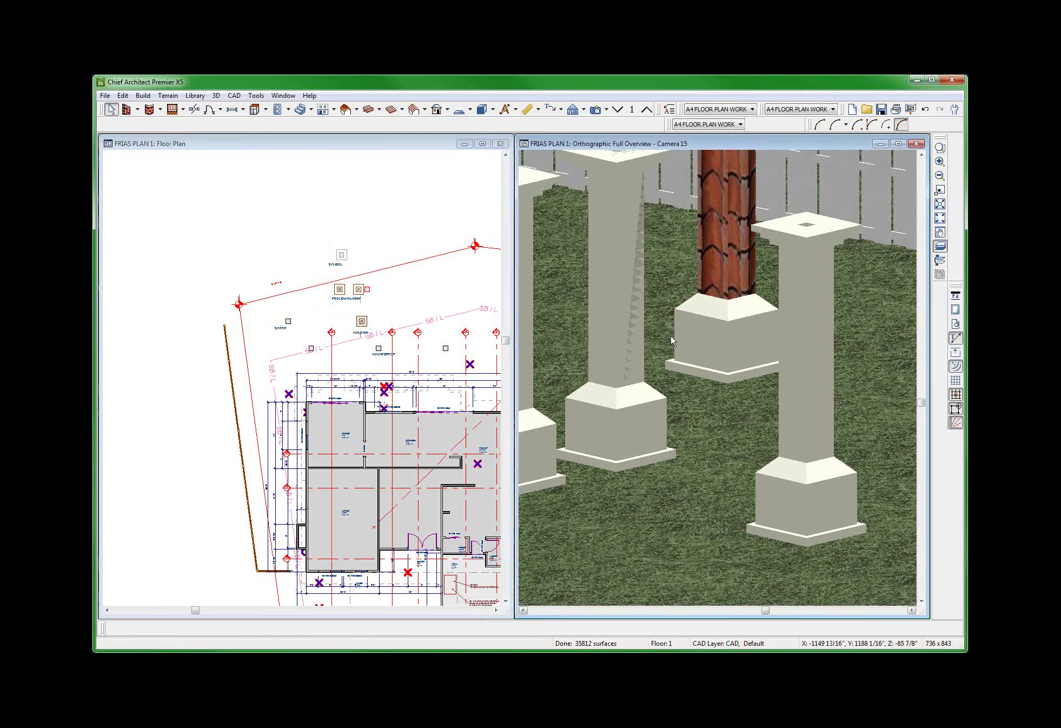
middle_click_drag(664, 305, 766, 348)
scroll(766, 348, "down", 5)
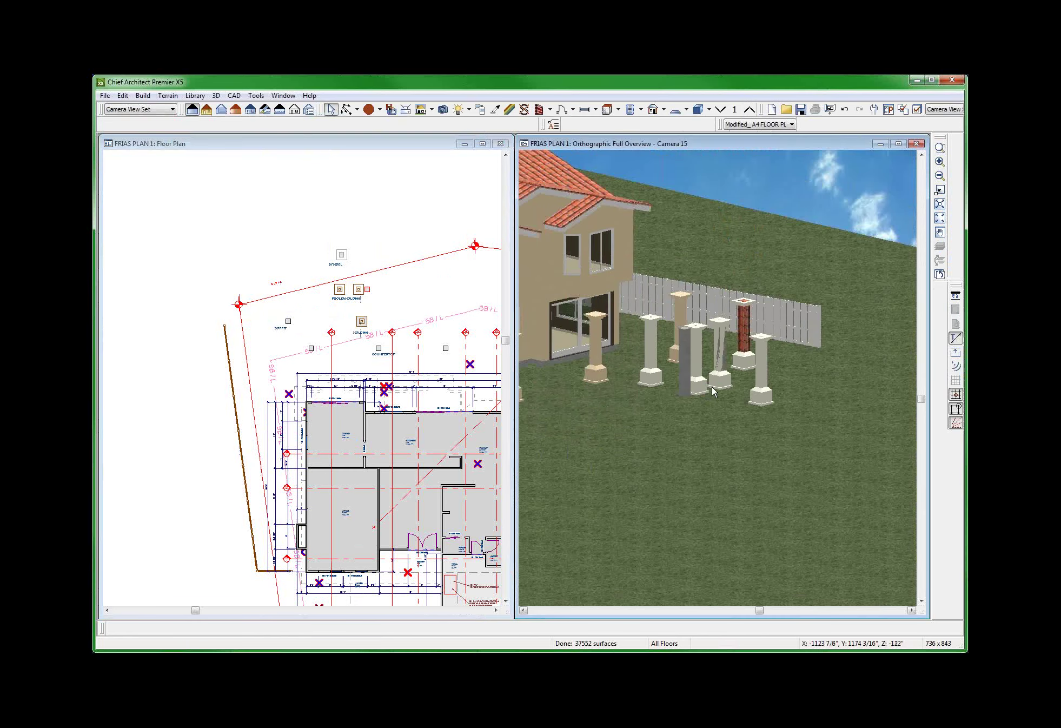
scroll(556, 344, "up", 2)
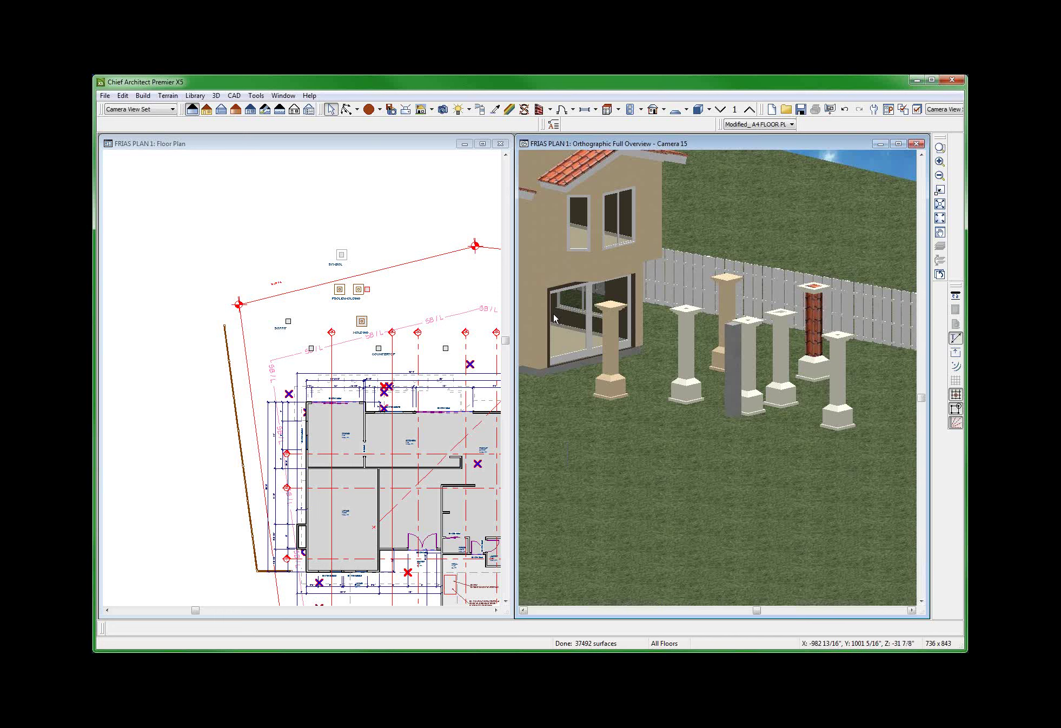
left_click(701, 368)
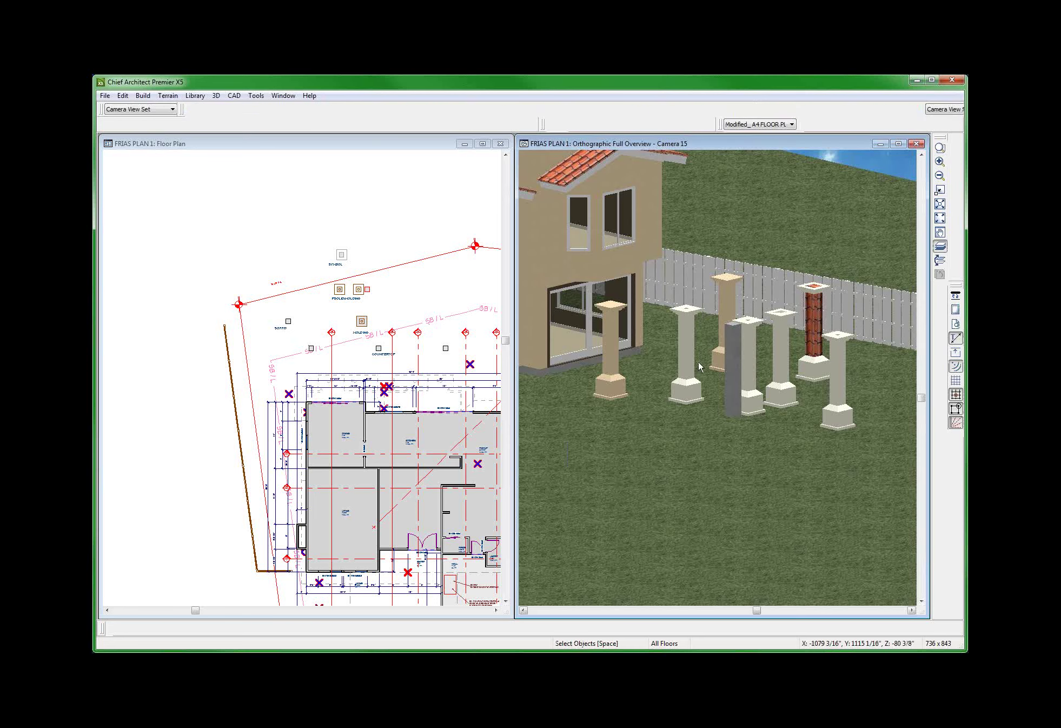
scroll(589, 343, "up", 3)
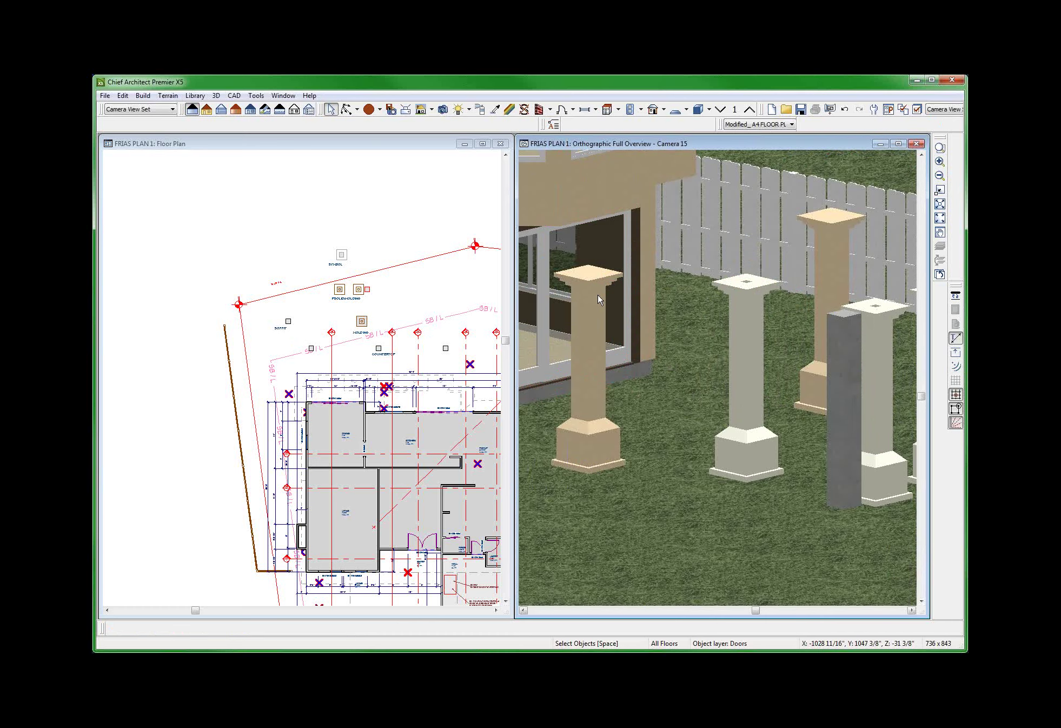
Locate the COUNTERTOP and PSOLID/MOLDING columns in the floor plan by selecting each one, and clear the selection.
left_click(331, 347)
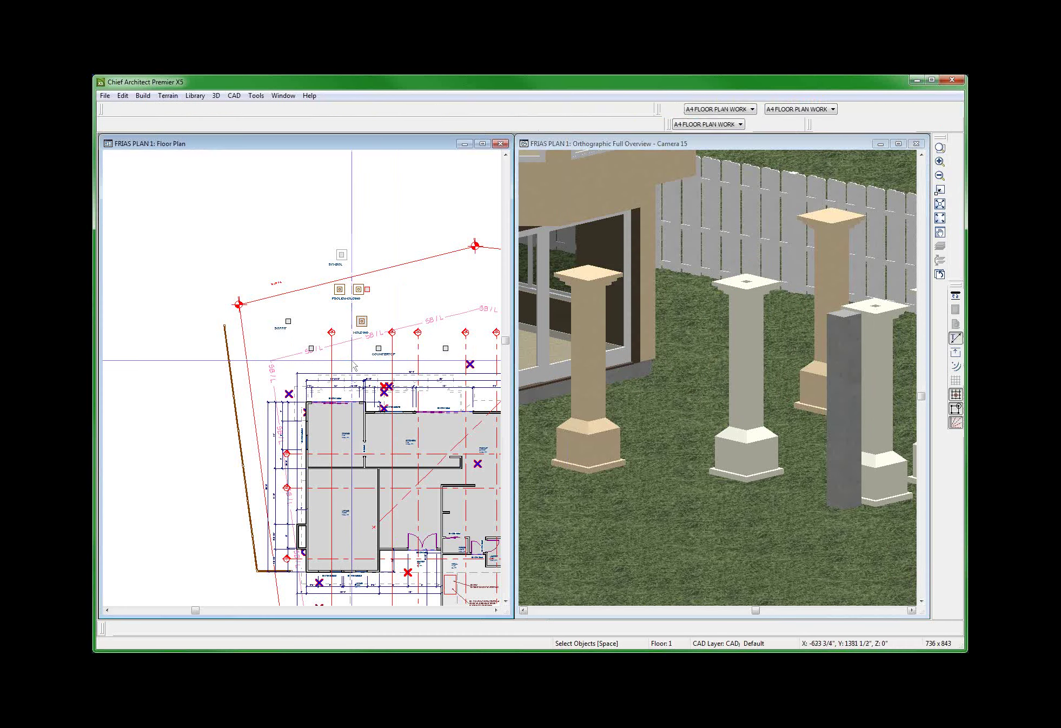
scroll(355, 335, "up", 3)
left_click(396, 340)
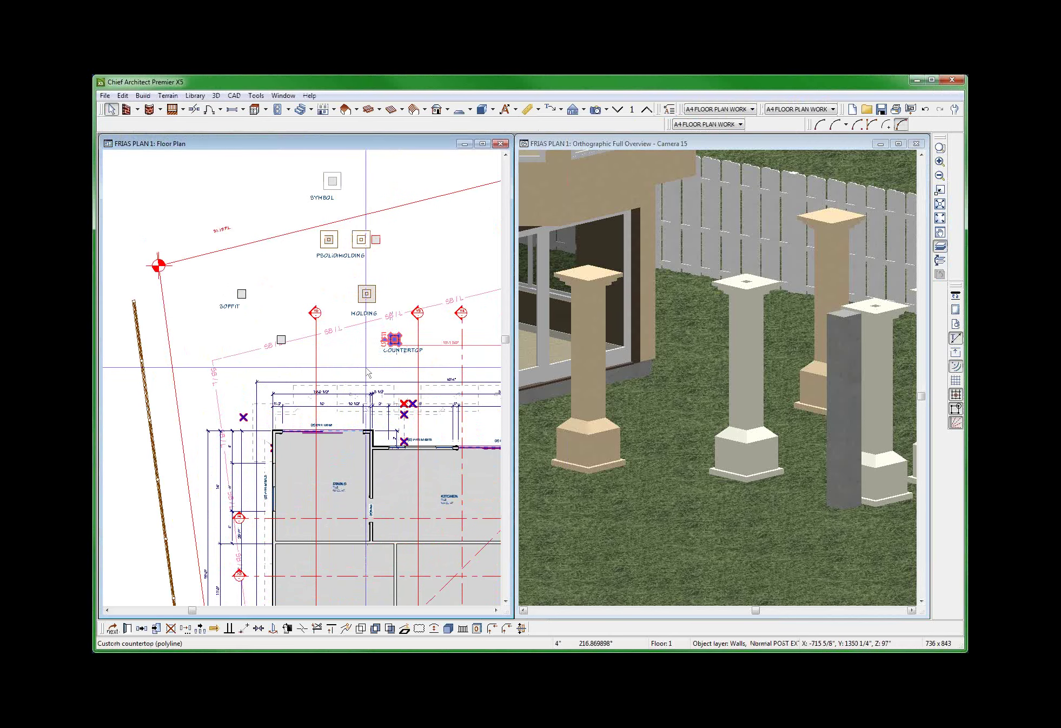
scroll(412, 339, "up", 2)
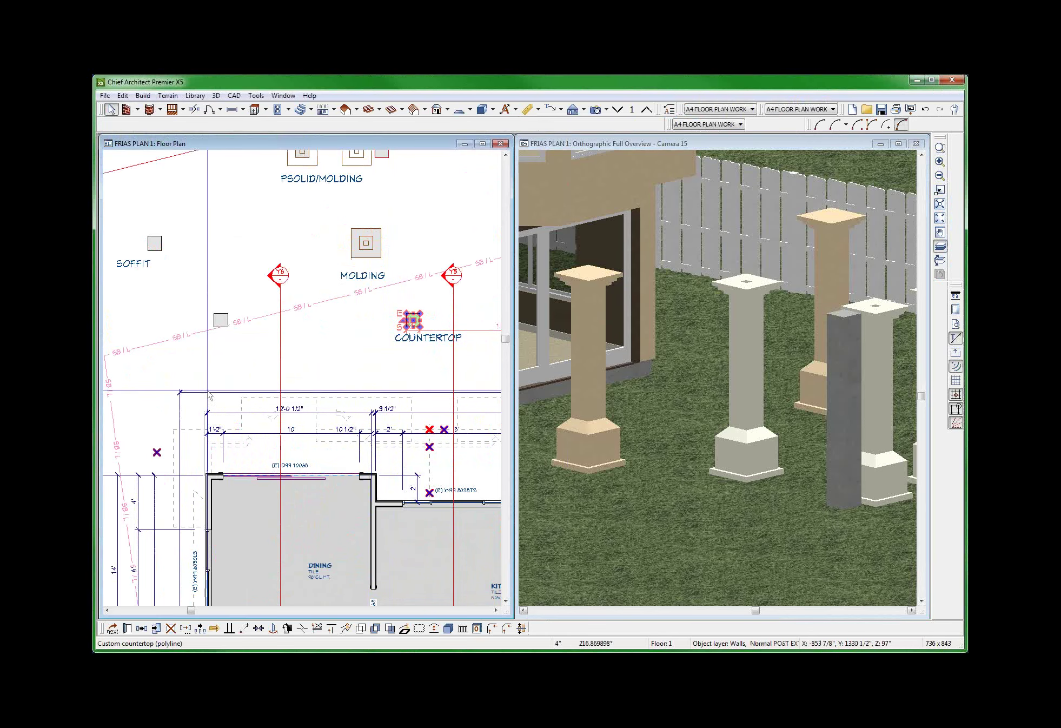
scroll(197, 392, "down", 2)
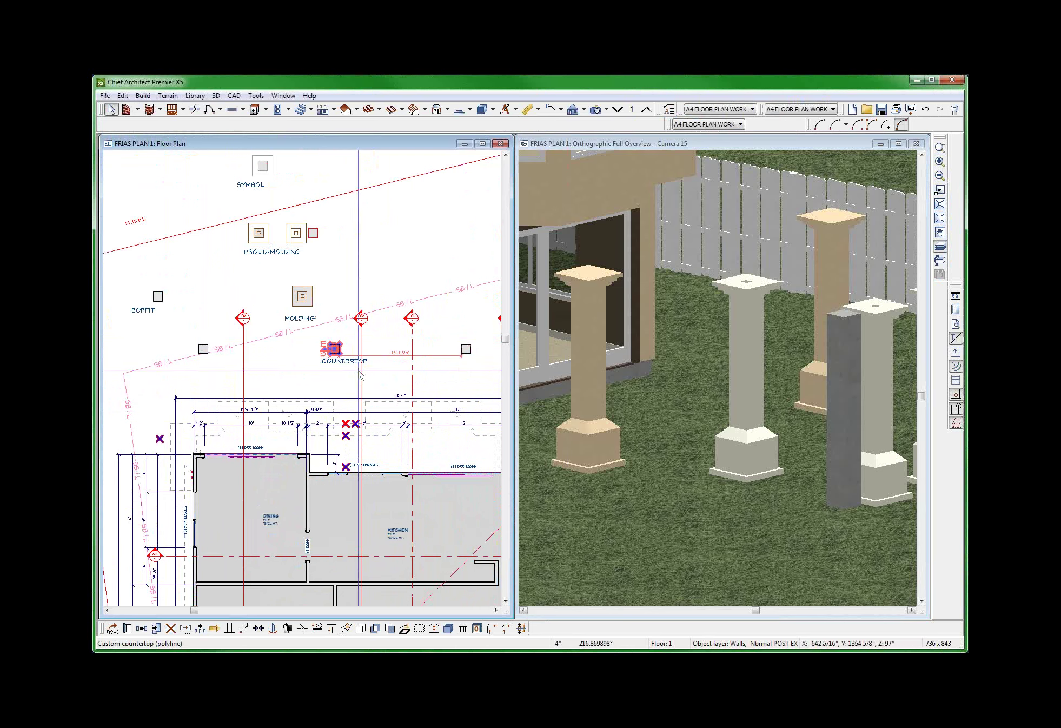
scroll(346, 373, "down", 1)
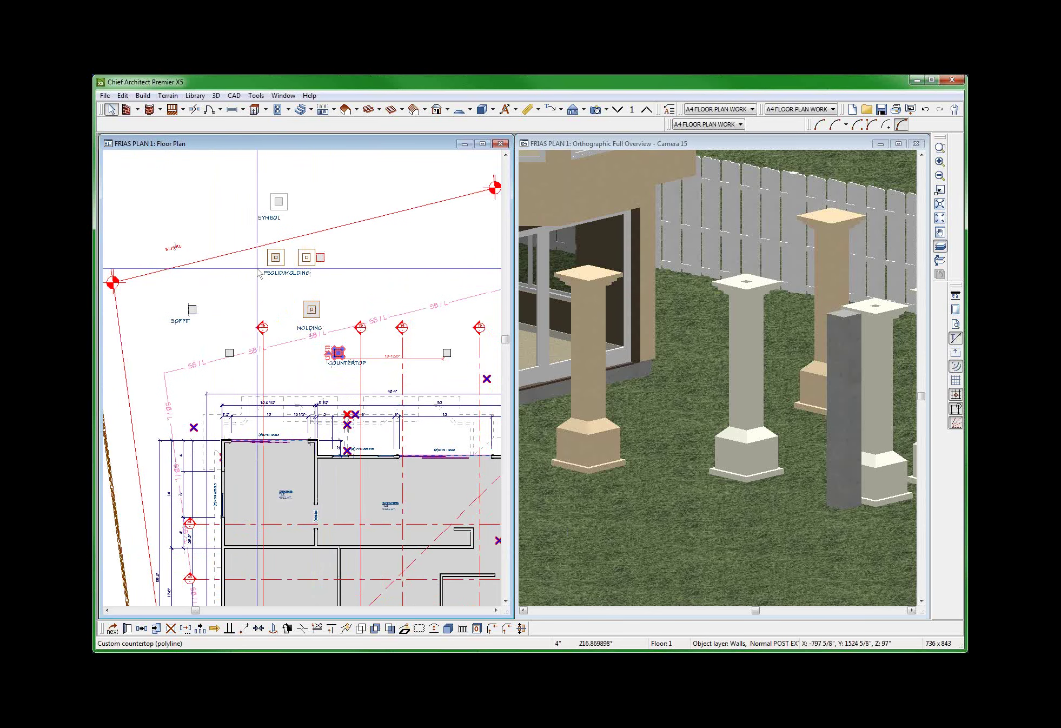
left_click(276, 259)
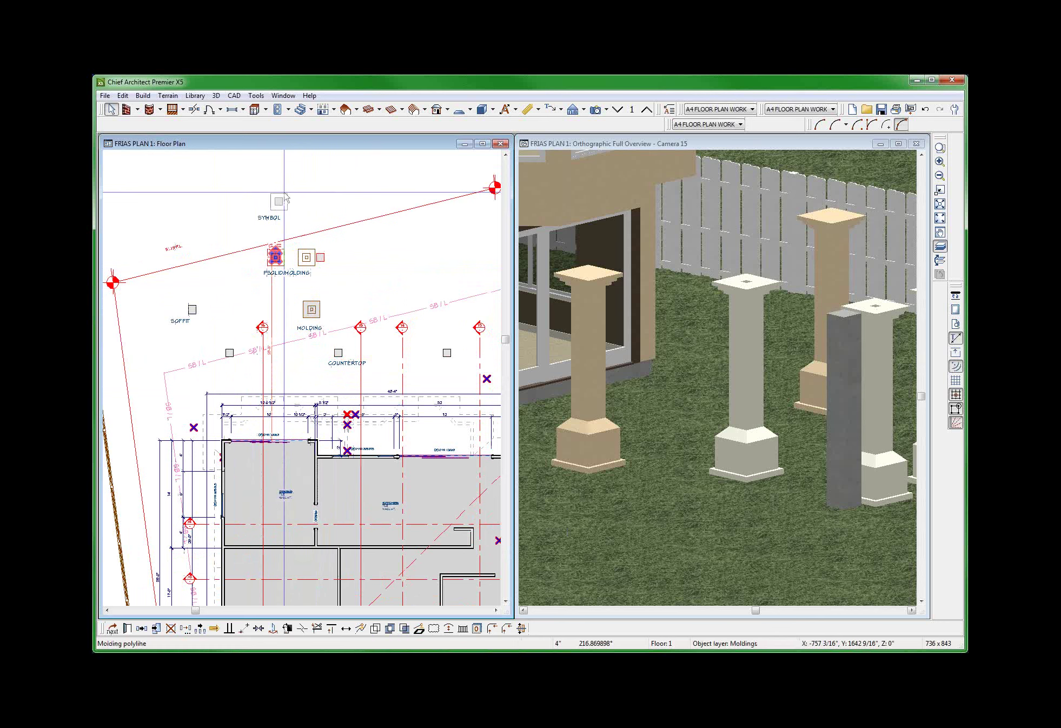
key("Escape")
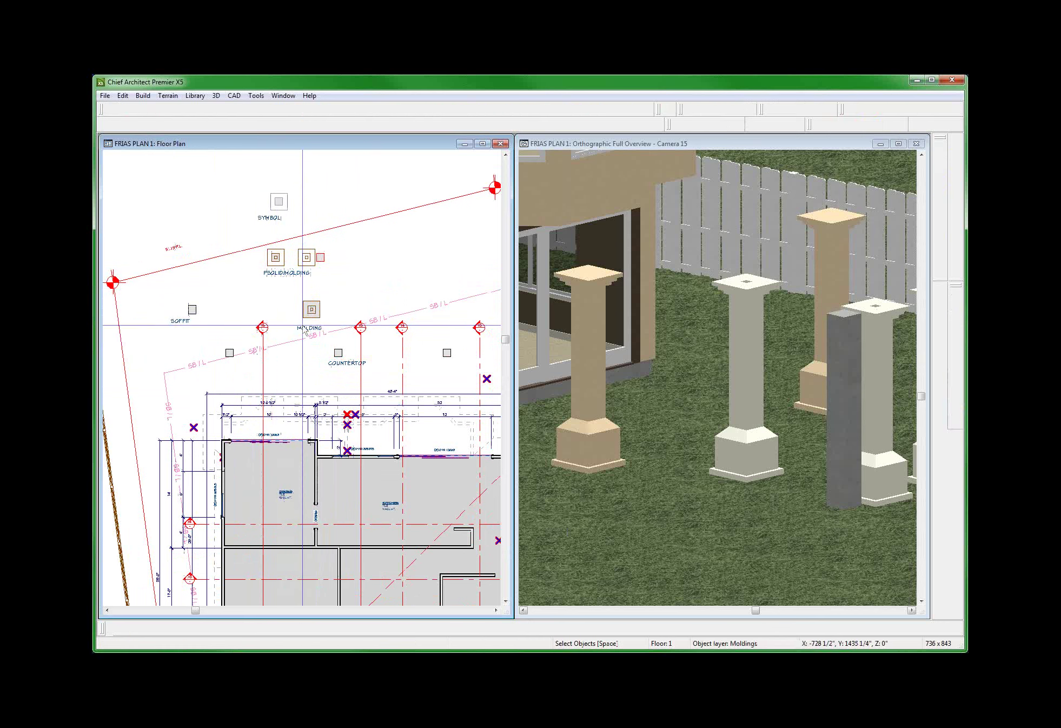
Open the specification of the COUNTERTOP column in the floor plan and review its top height and thickness.
left_click(338, 354)
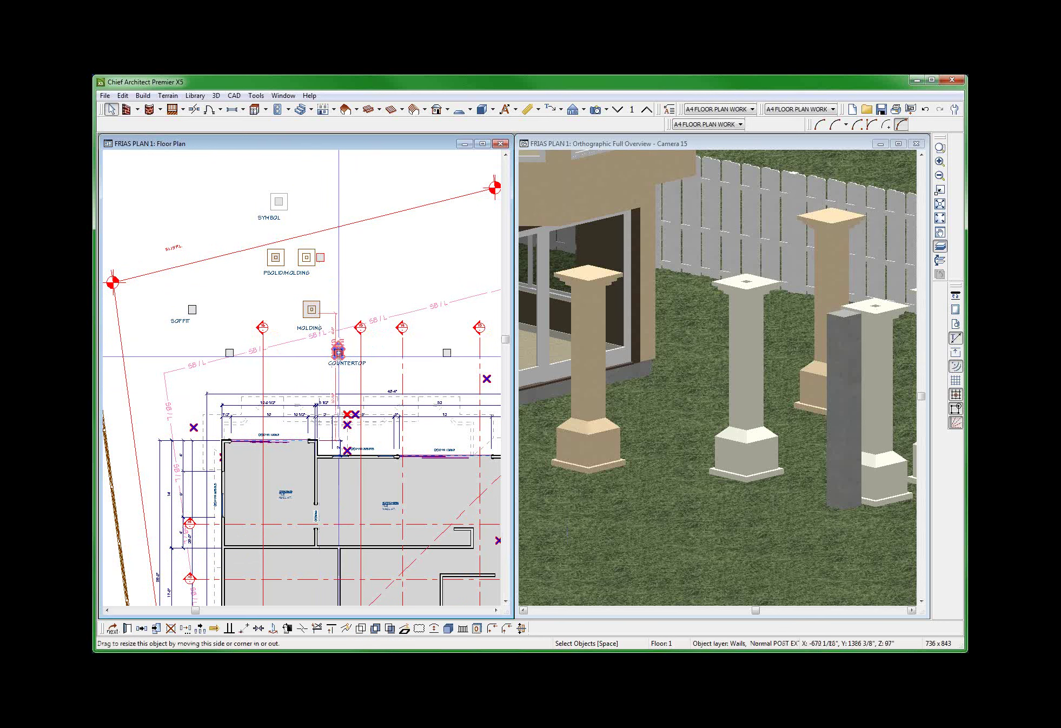
double_click(339, 352)
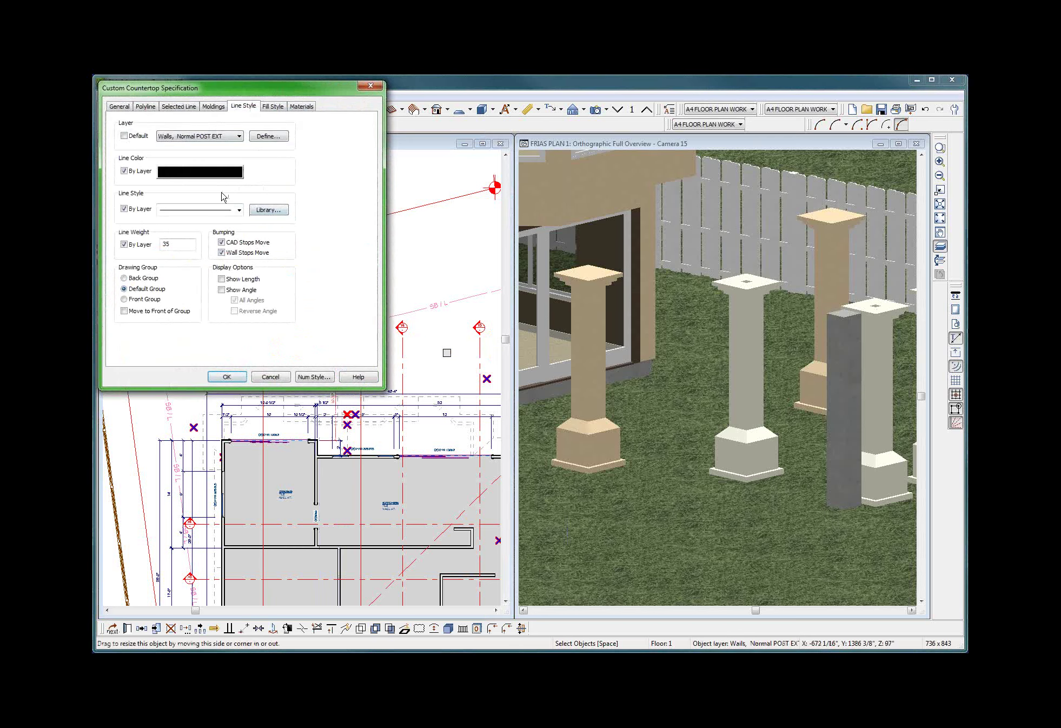
left_click(127, 108)
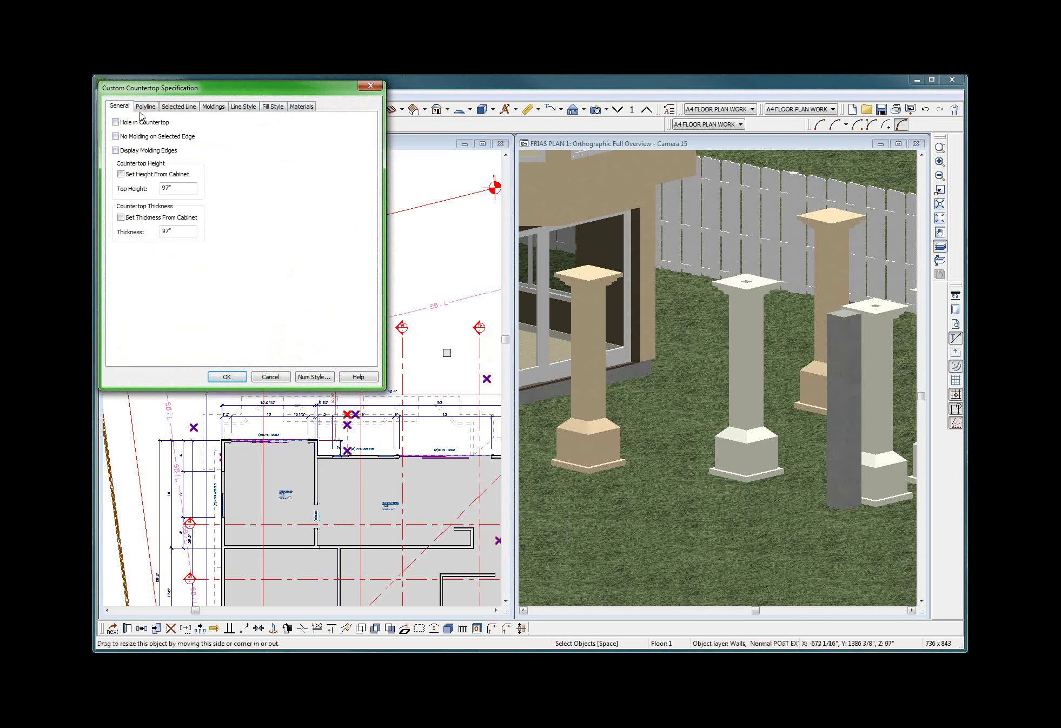
double_click(190, 186)
double_click(165, 231)
Review the countertop's FRIAS COL BOTTOM and FRIAS COL TOP molding settings and accept the specification.
left_click(213, 106)
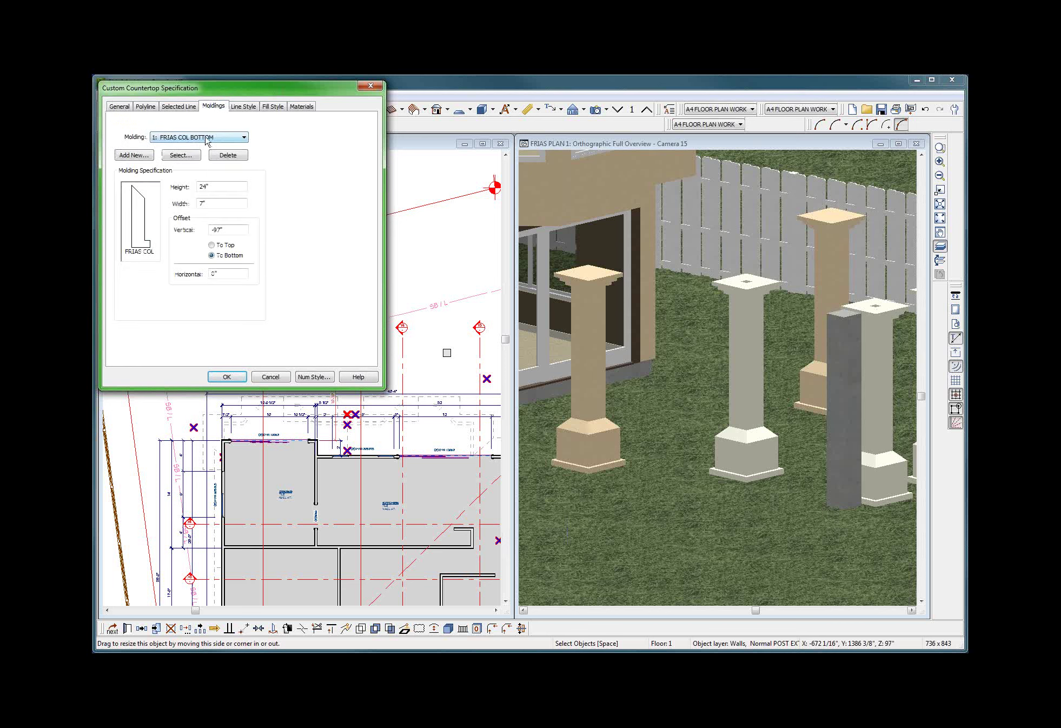
left_click(206, 138)
left_click(208, 155)
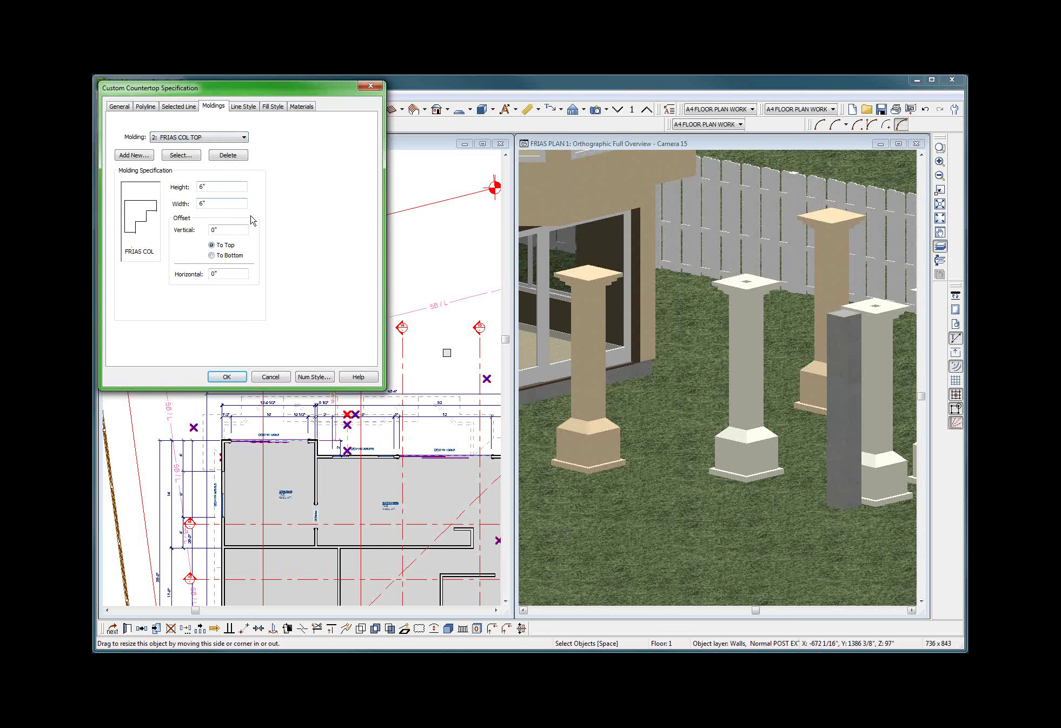
left_click(227, 377)
Inspect the countertop column's square outline up close in the floor plan.
scroll(396, 334, "up", 2)
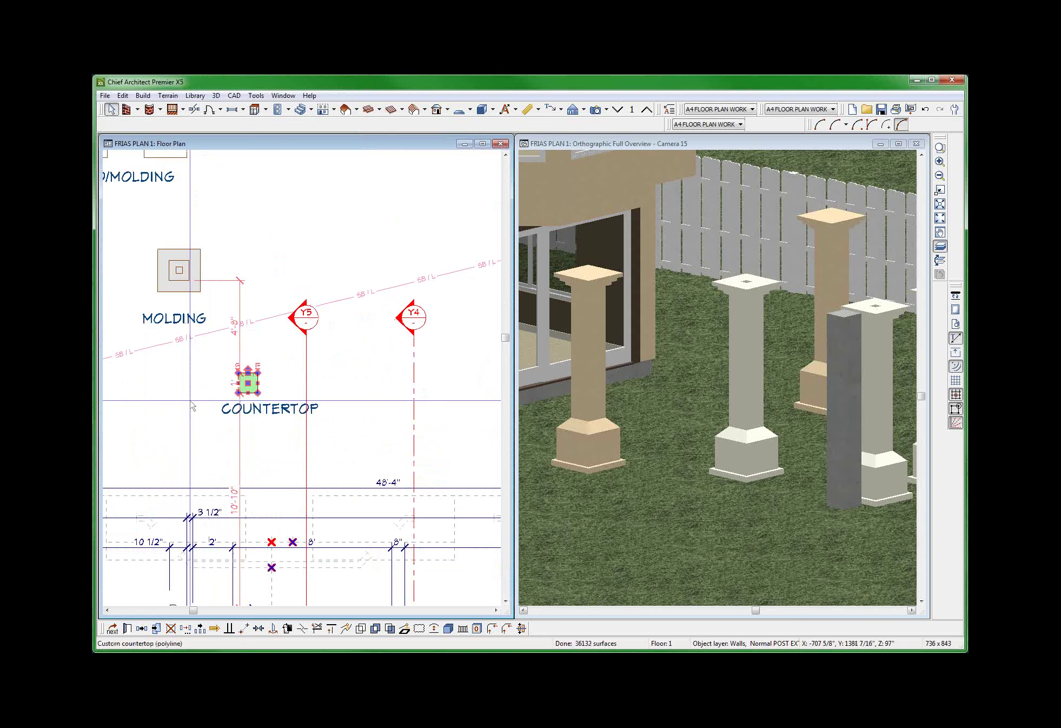
scroll(275, 378, "up", 2)
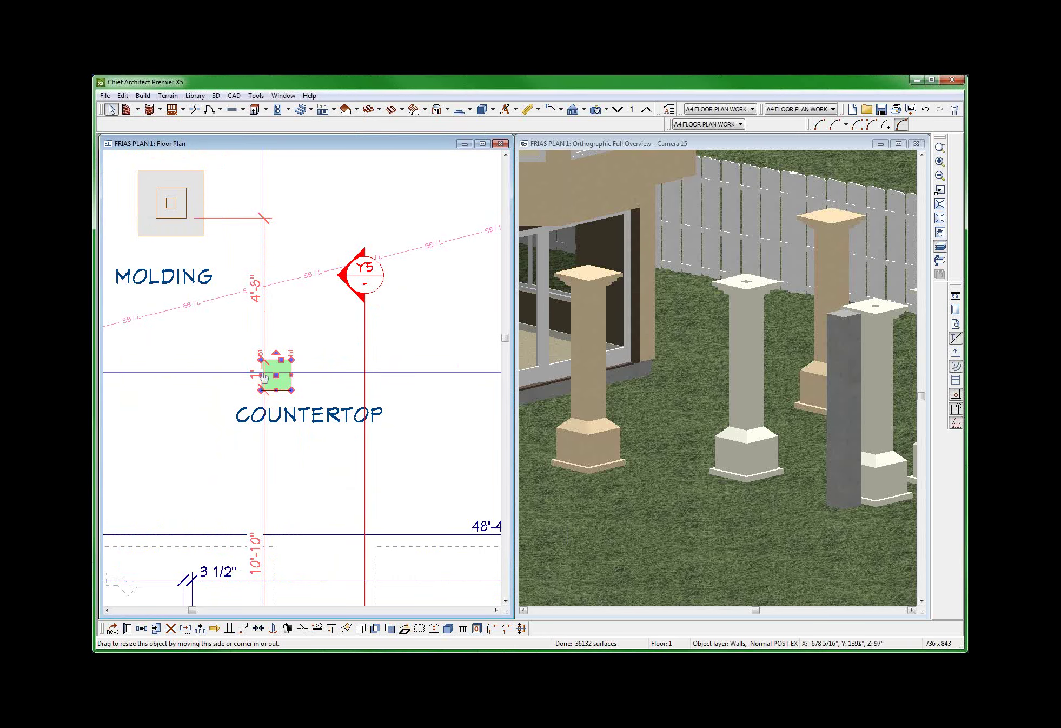
key("Escape")
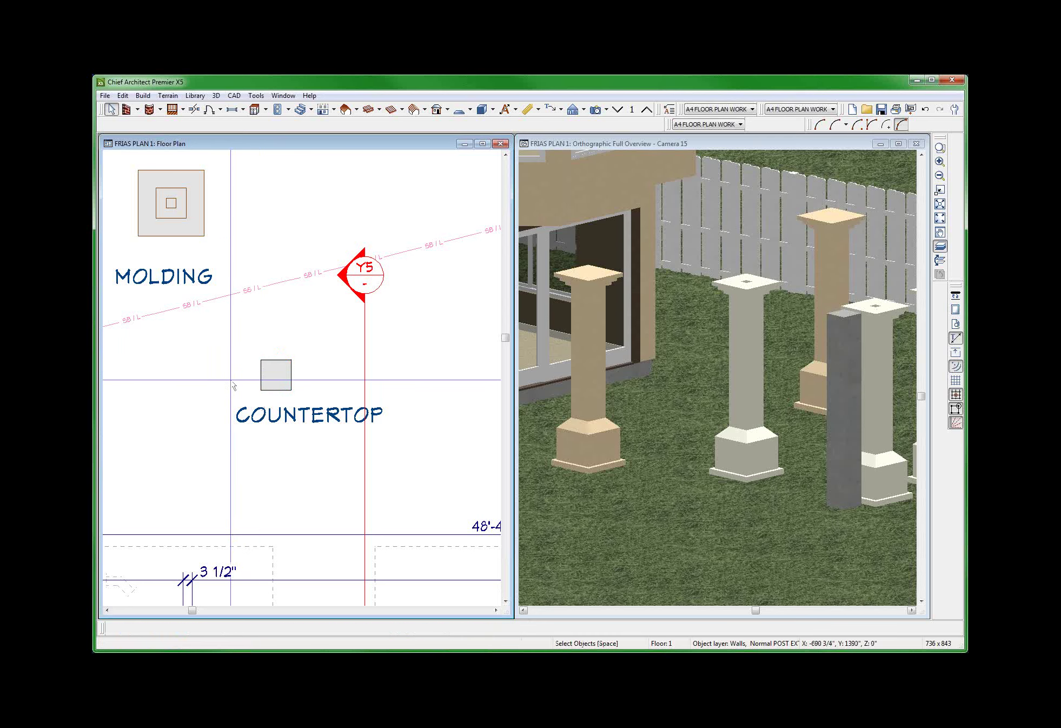
scroll(227, 376, "up", 3)
scroll(292, 375, "down", 4)
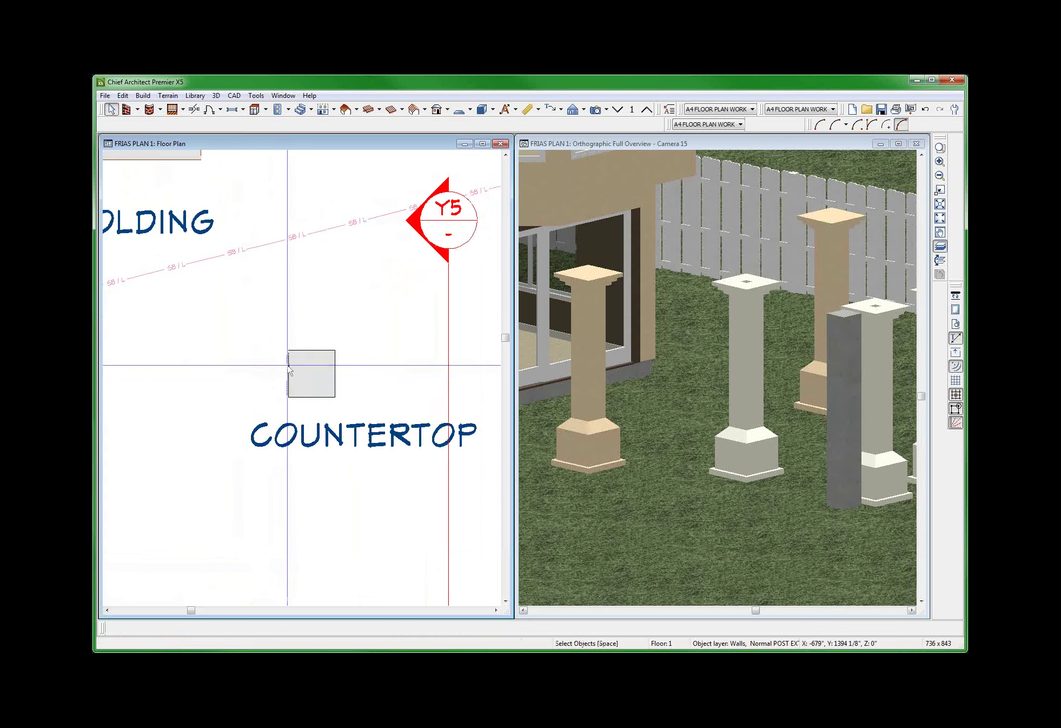
left_click(296, 369)
scroll(297, 368, "down", 5)
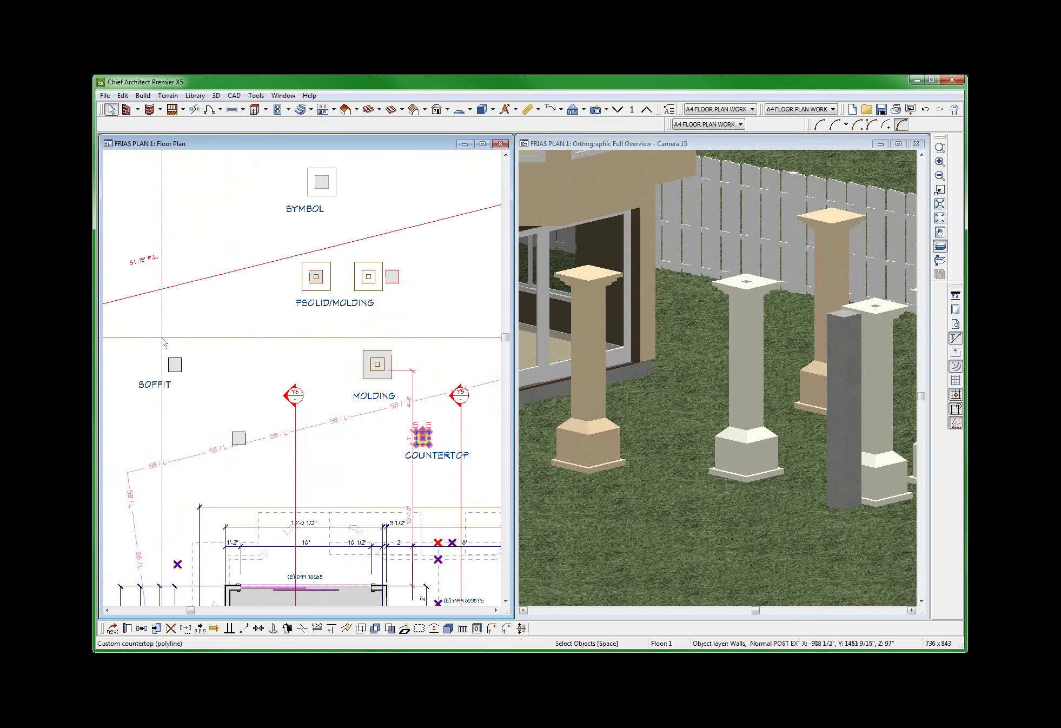
Open the specification of the SOFFIT column in the floor plan.
scroll(145, 332, "up", 3)
left_click(177, 374)
scroll(217, 414, "down", 2)
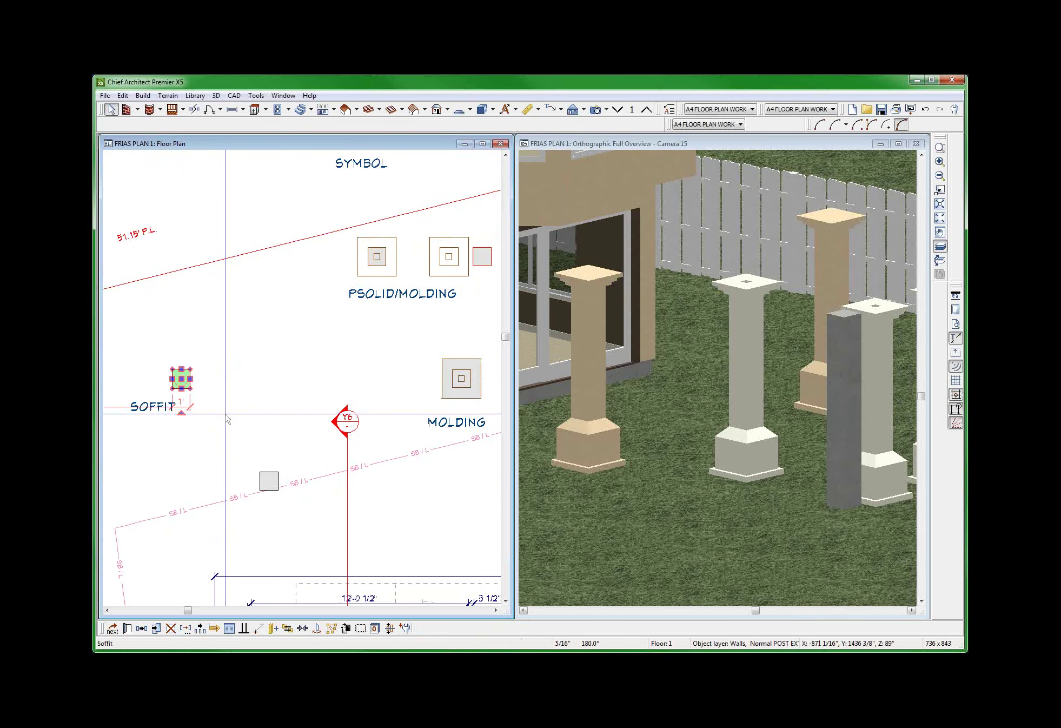
scroll(168, 415, "up", 2)
double_click(167, 414)
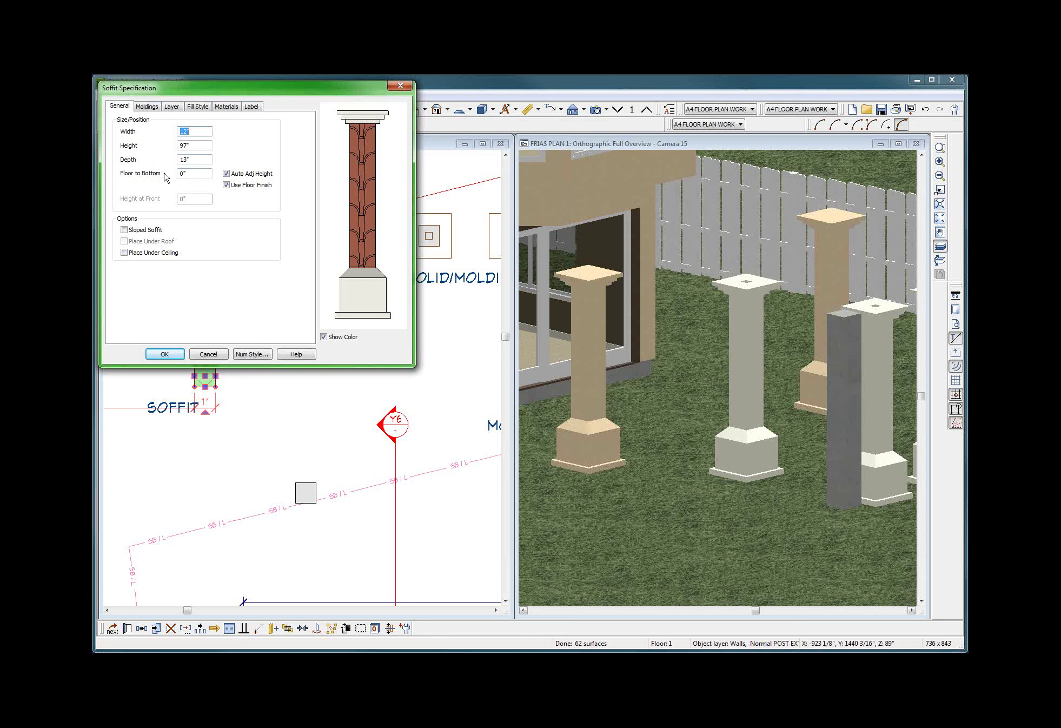
Cancel the SOFFIT column's specification and set its depth to 12" through its temporary dimension in the floor plan.
left_click(209, 354)
scroll(263, 338, "up", 4)
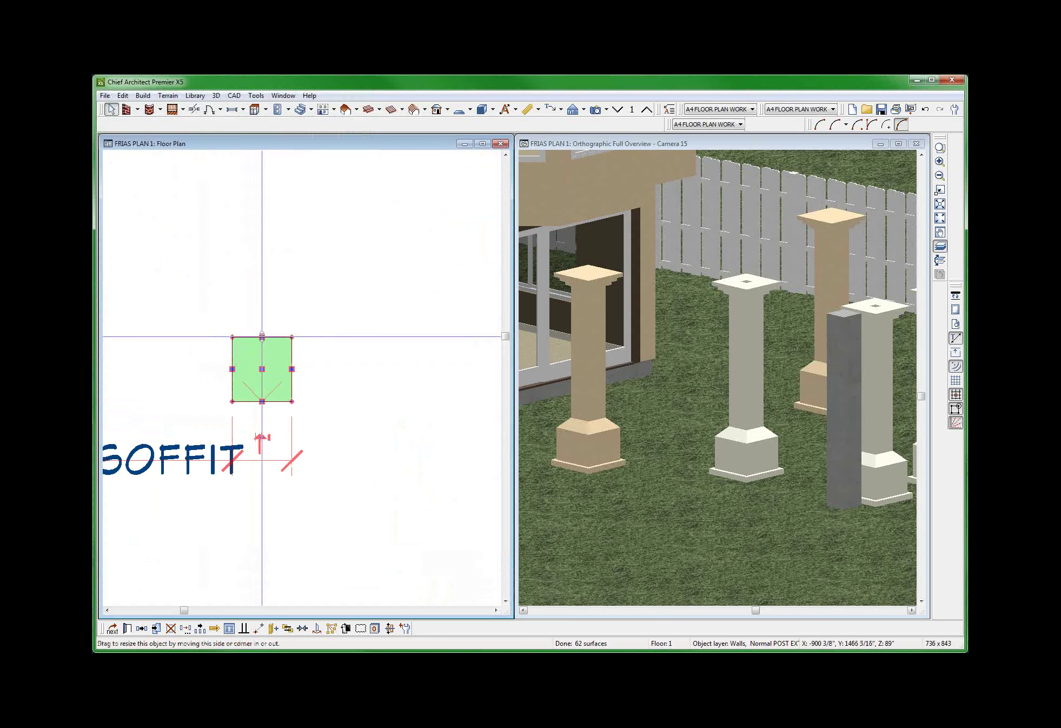
left_click_drag(263, 337, 261, 336)
left_click(340, 369)
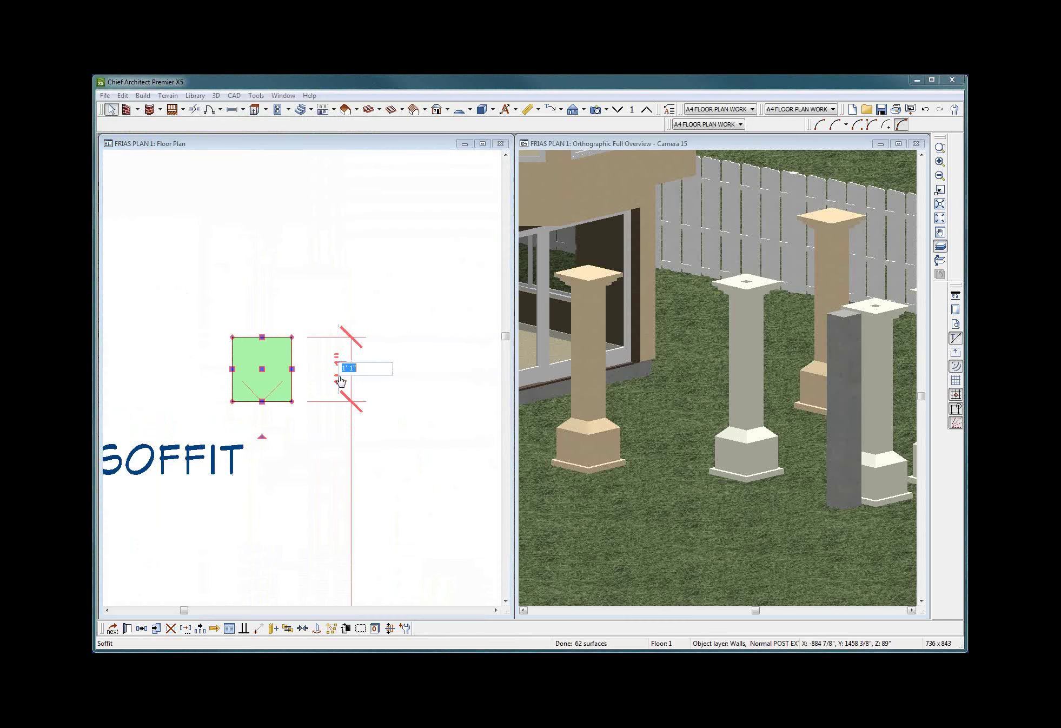
type("11")
key("Return")
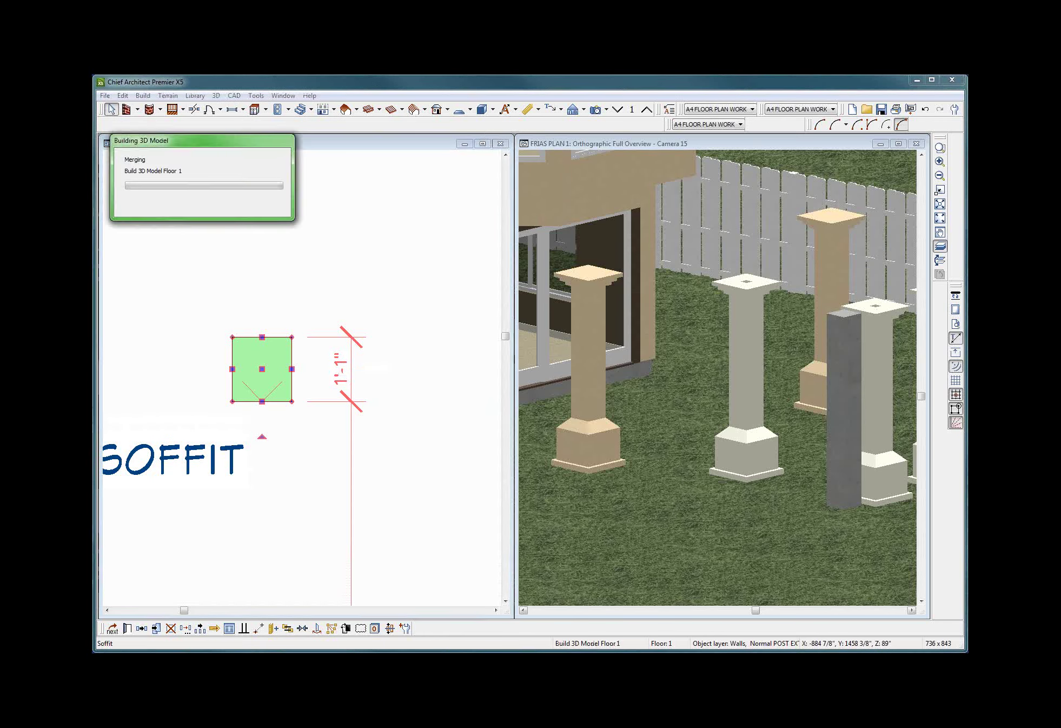
Reopen the SOFFIT column's specification, review its size and its FRIAS COL BOTTOM and FRIAS COL TOP molding settings, and cancel.
scroll(194, 341, "down", 2)
scroll(407, 365, "down", 1)
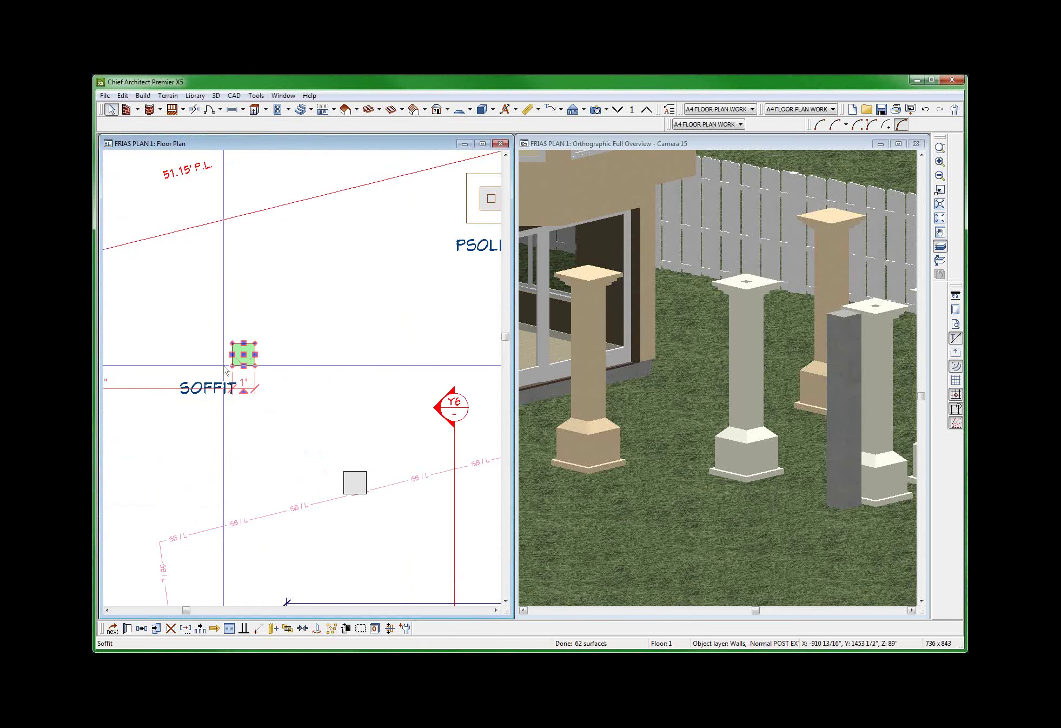
double_click(238, 360)
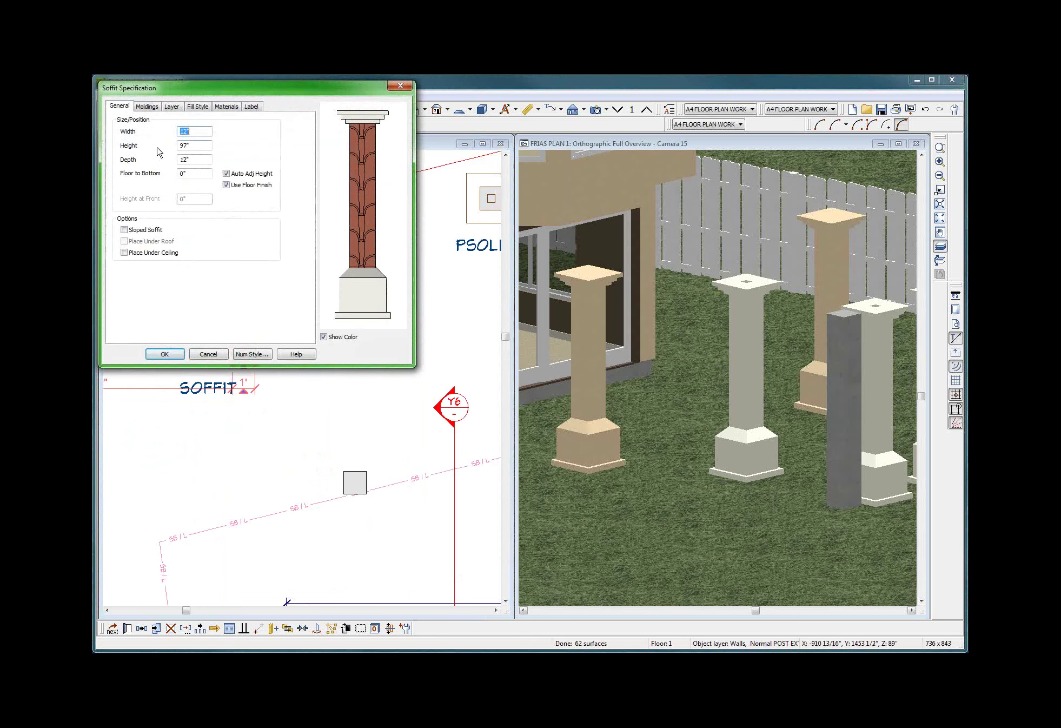
left_click(146, 106)
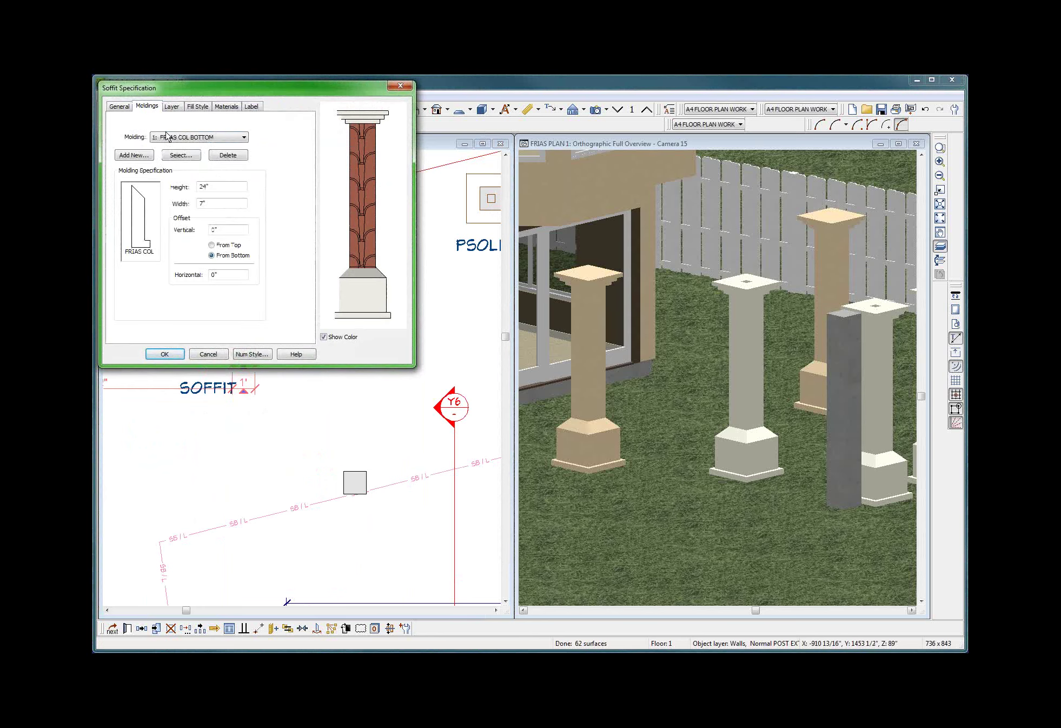
left_click(170, 137)
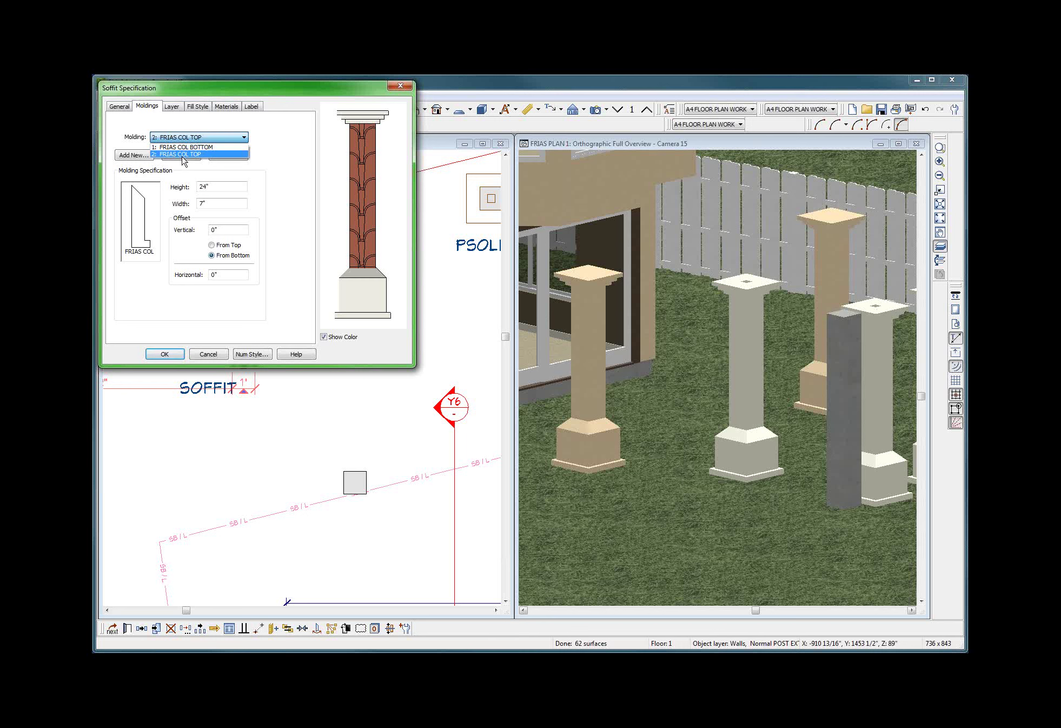
left_click(182, 155)
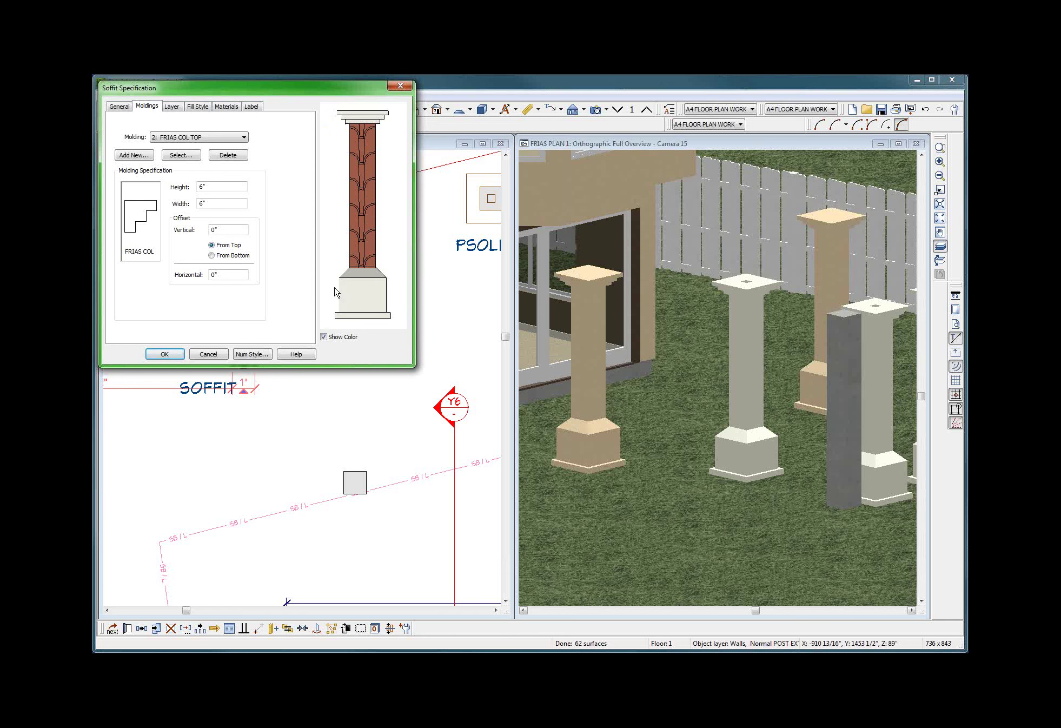
left_click(206, 354)
key("Escape")
Create a backclipped cross section facing the SOFFIT column, examine it in standard and line-drawn rendering, and close the view.
scroll(283, 358, "down", 2)
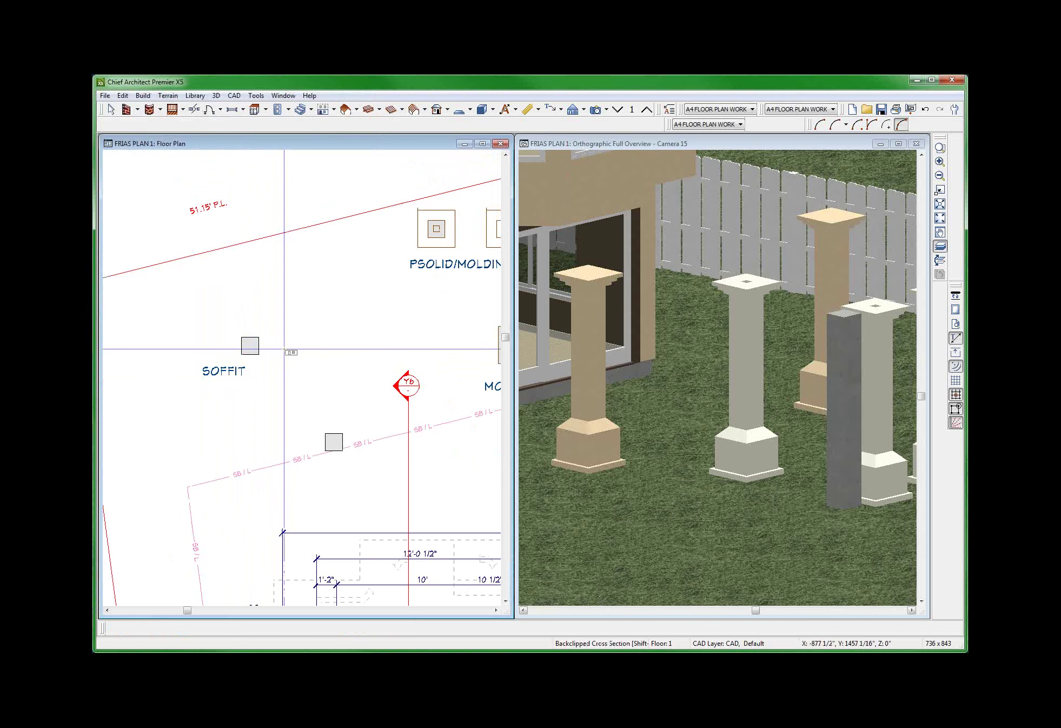
left_click_drag(249, 345, 200, 339)
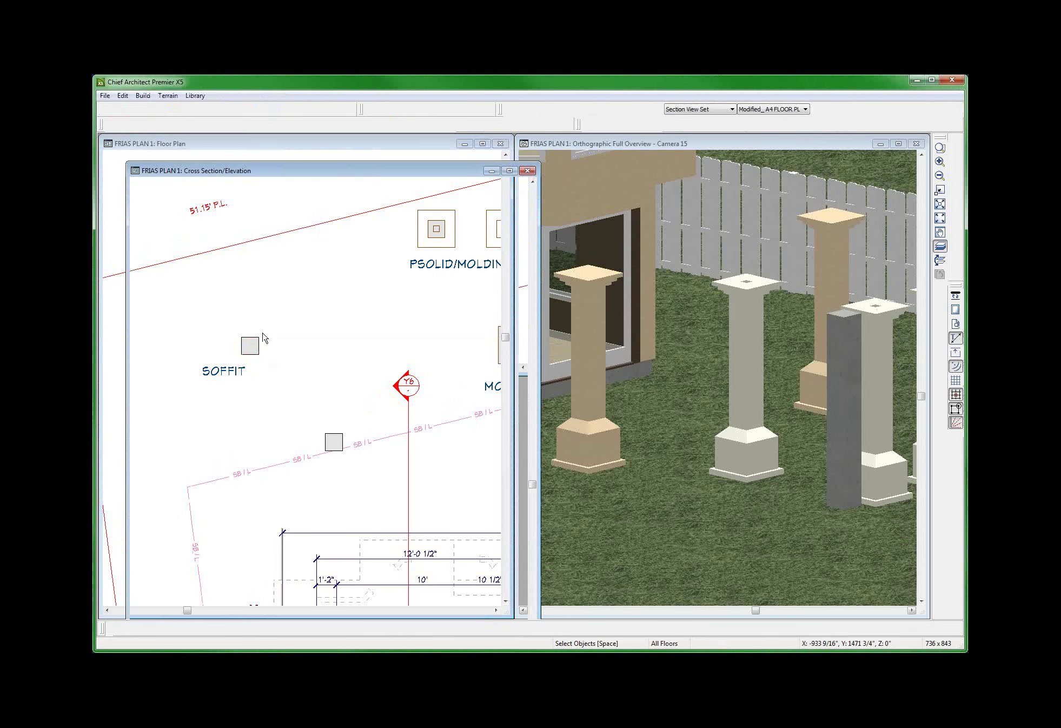
scroll(302, 417, "up", 5)
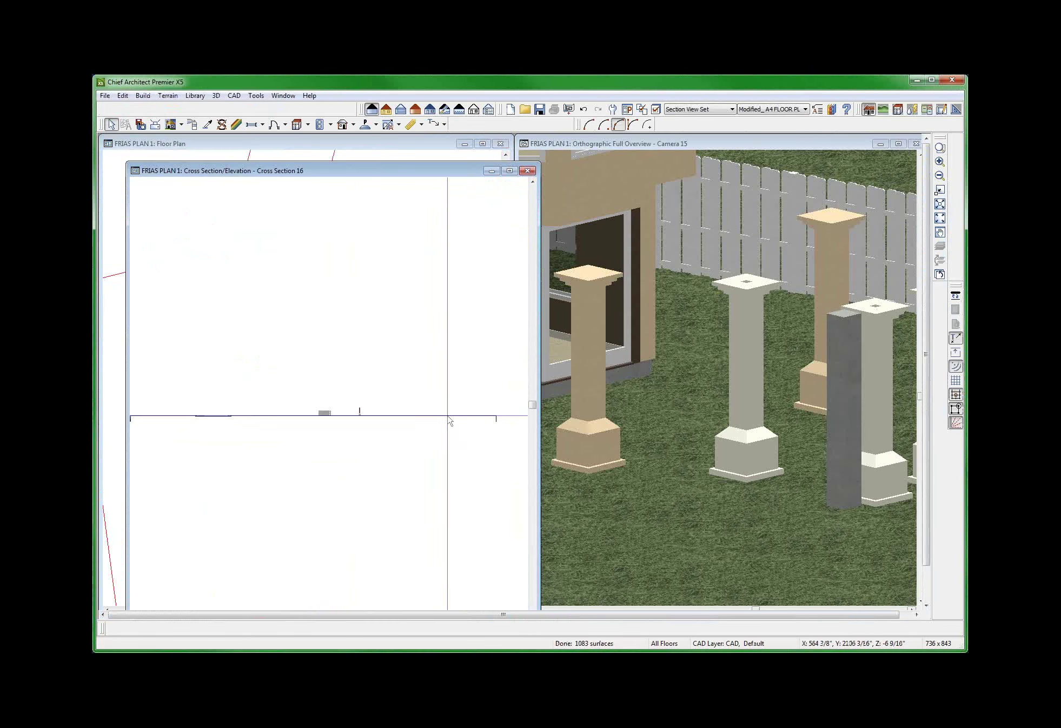
scroll(321, 327, "up", 2)
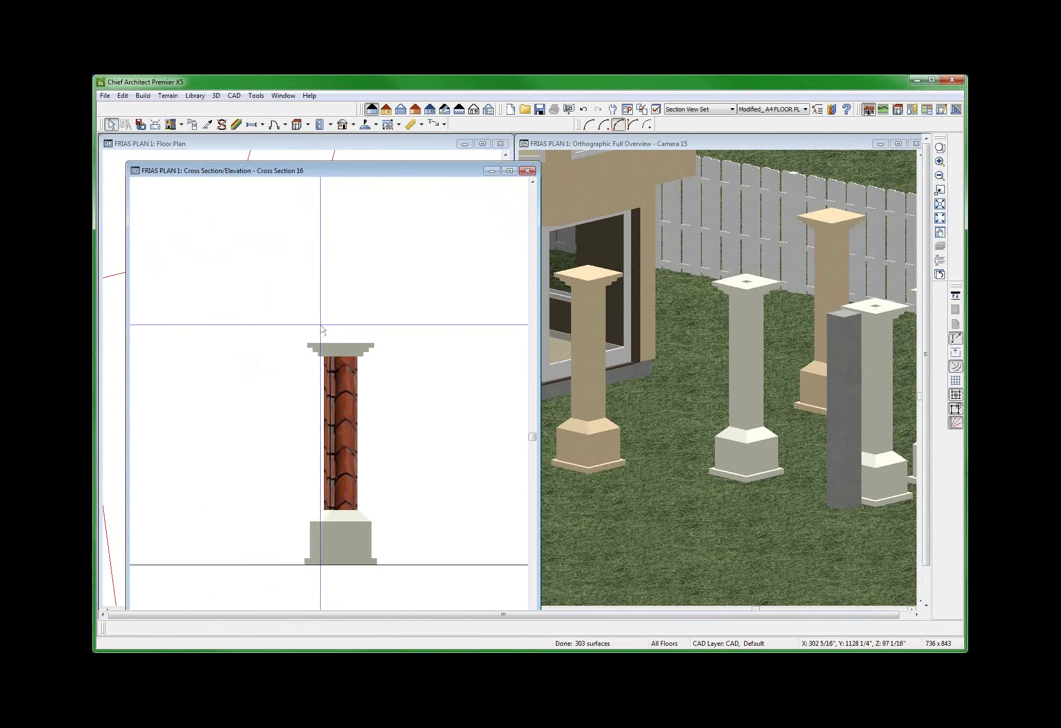
scroll(367, 541, "up", 3)
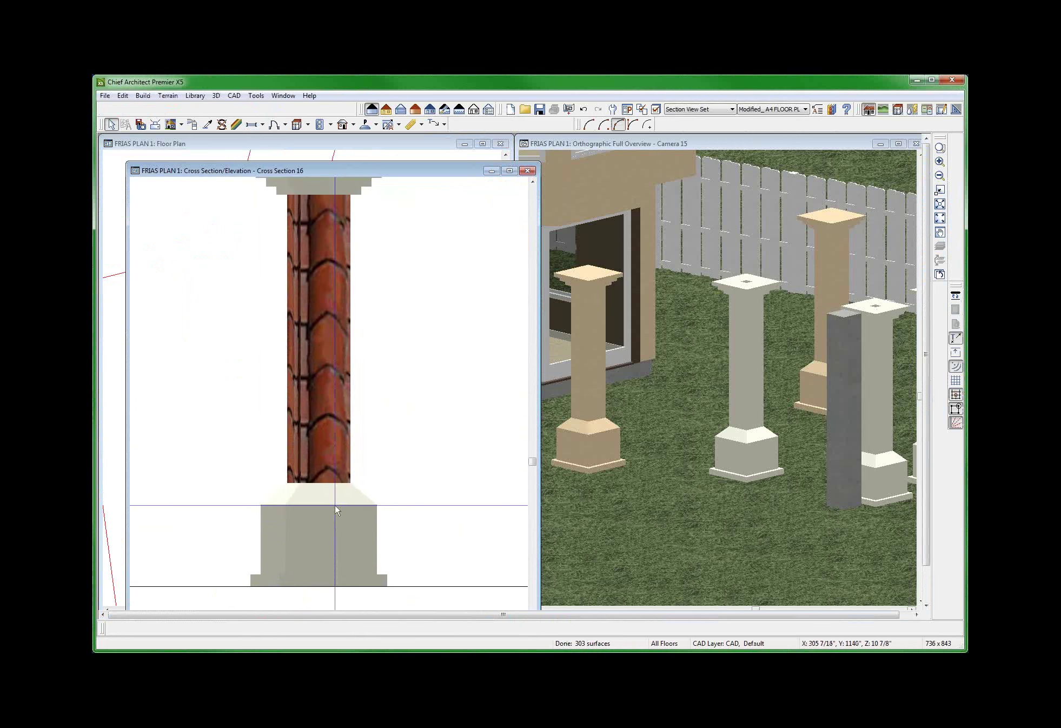
left_click(386, 108)
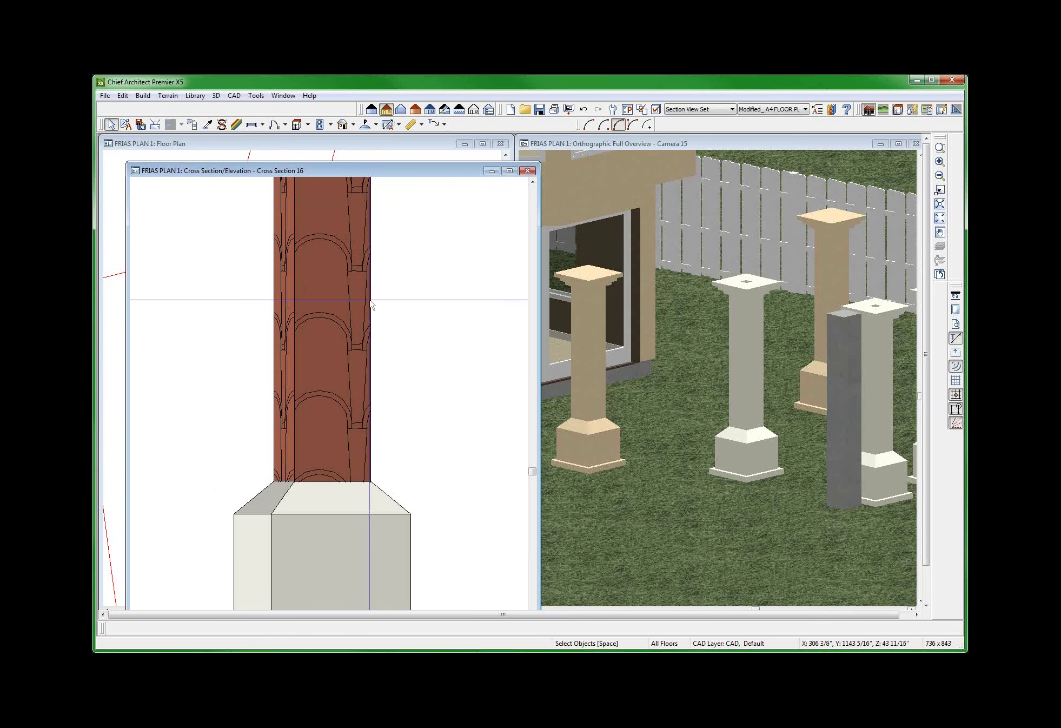
key("ctrl+w")
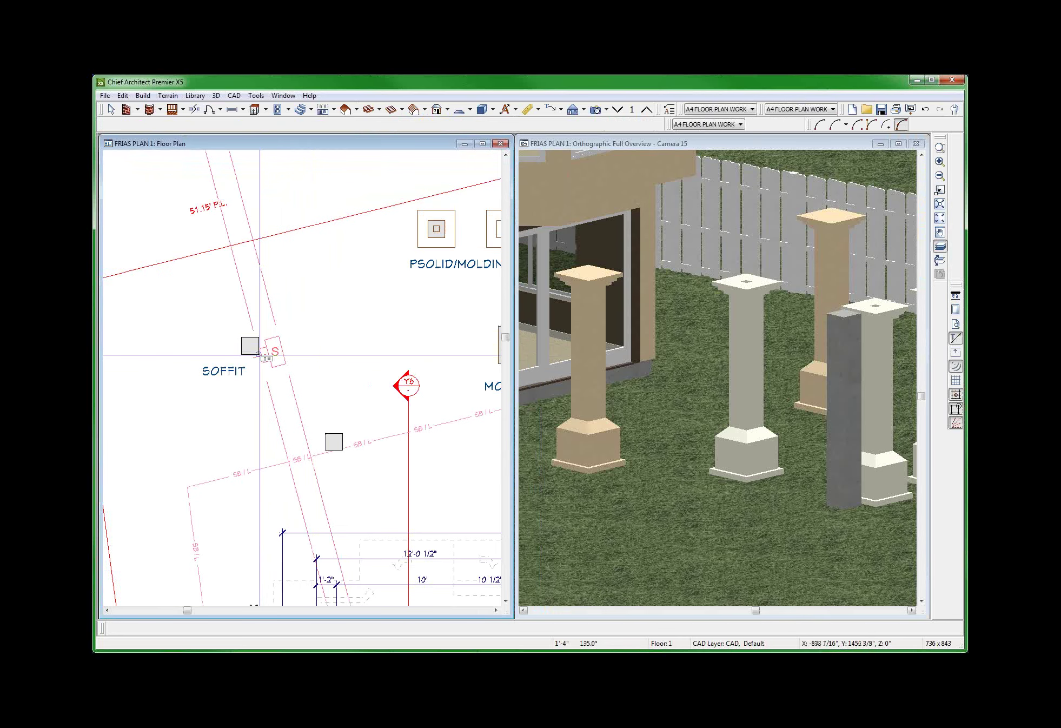
Create another cross section toward the SOFFIT column from its other side, examine the full column in line-drawn rendering, and close the view.
left_click(283, 353)
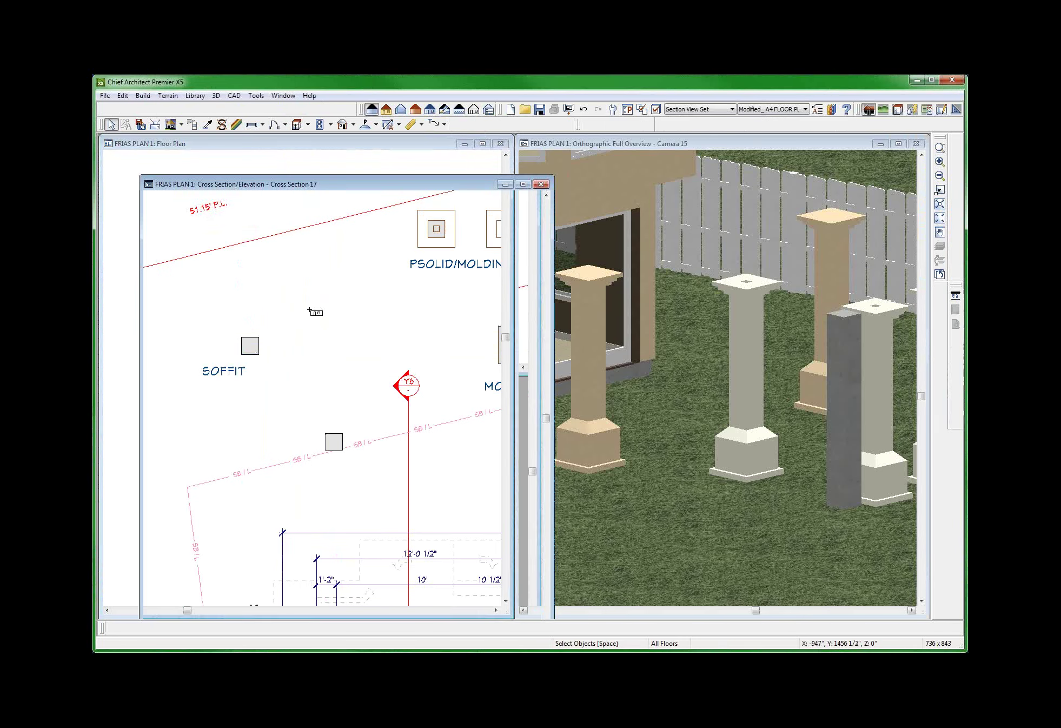
scroll(281, 416, "up", 6)
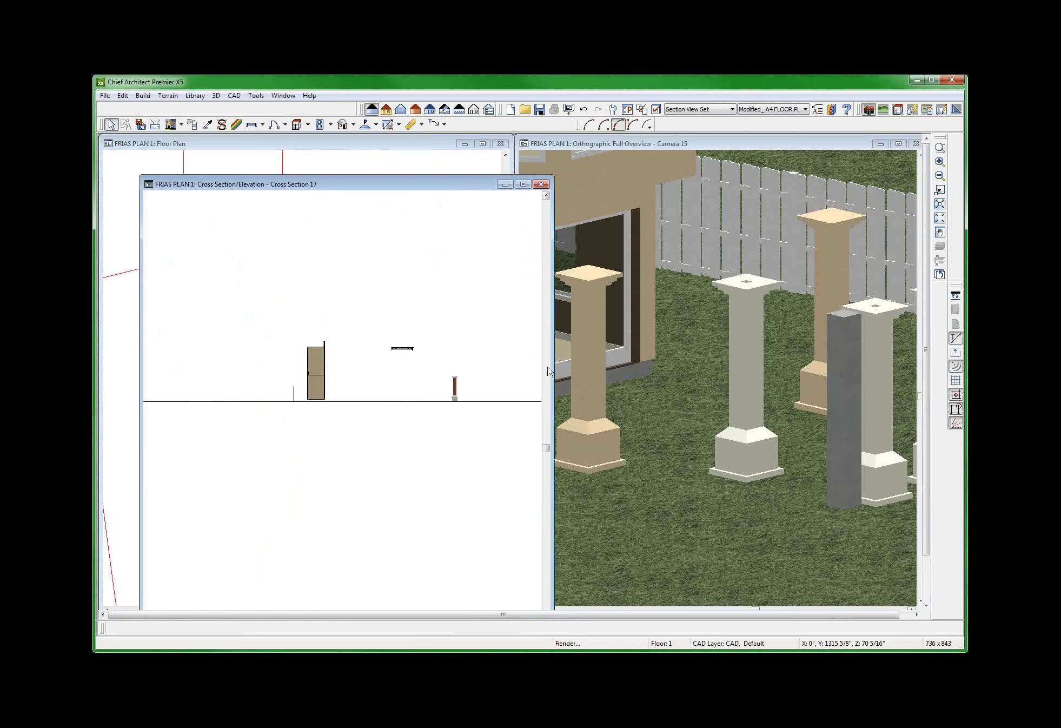
scroll(342, 449, "up", 5)
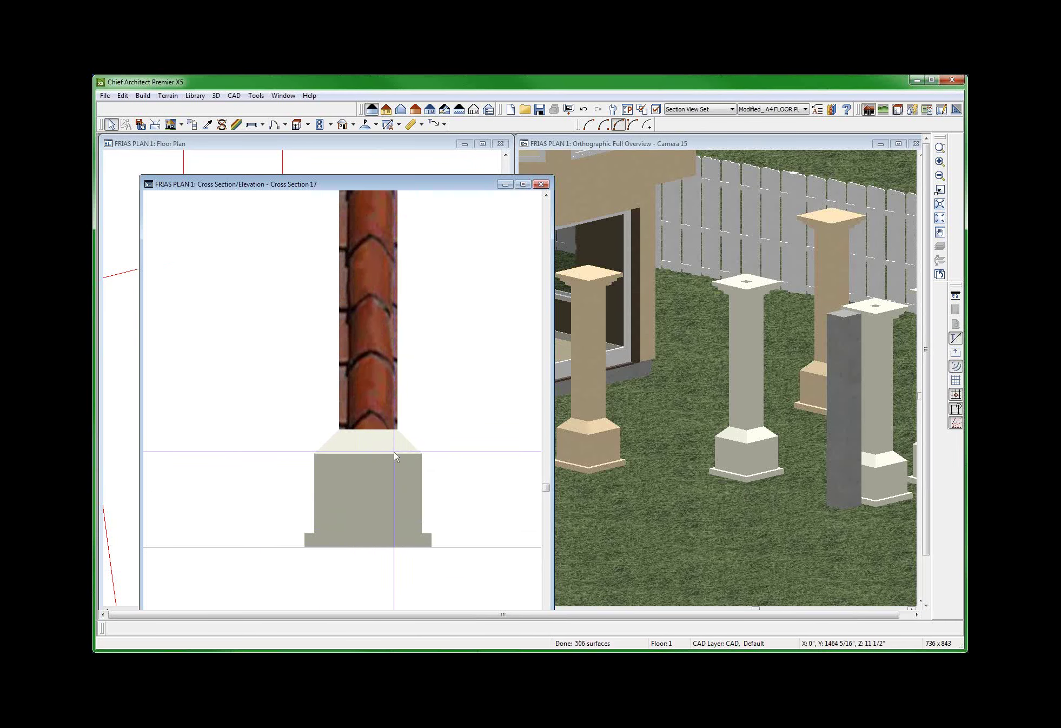
left_click(386, 109)
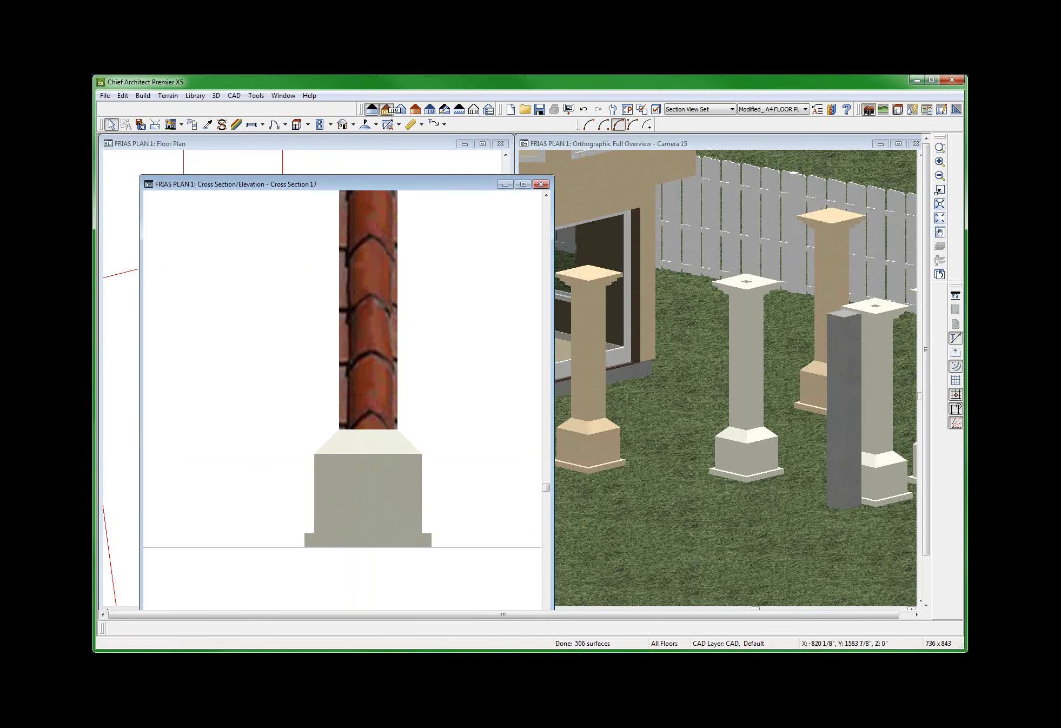
scroll(335, 457, "down", 4)
scroll(349, 262, "up", 1)
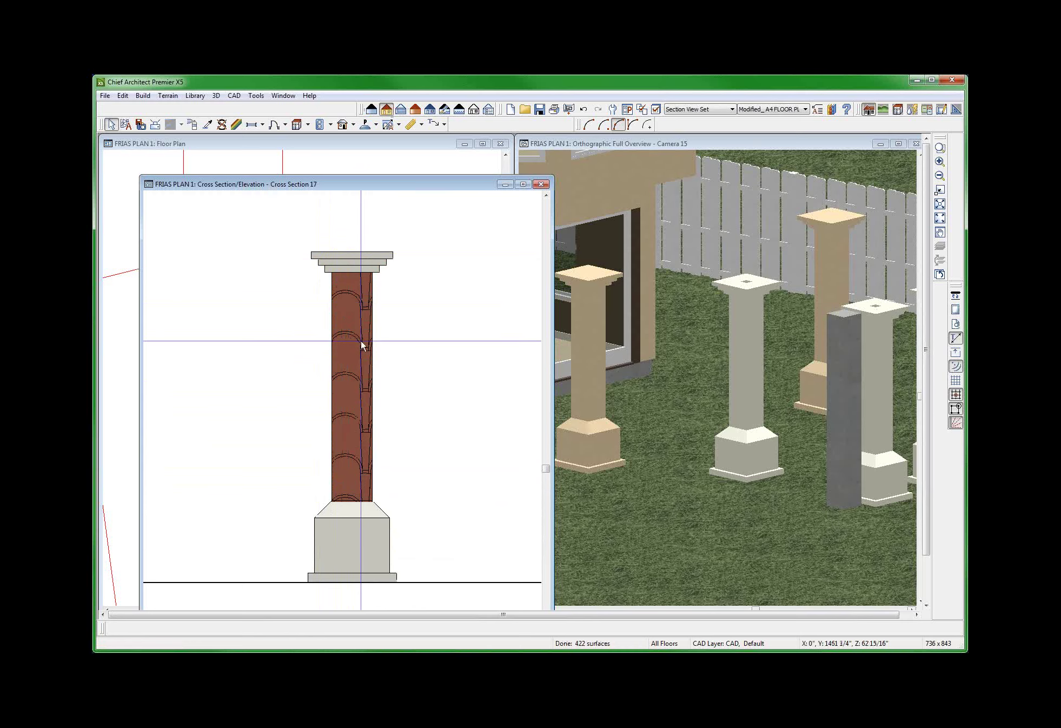
key("ctrl+F4")
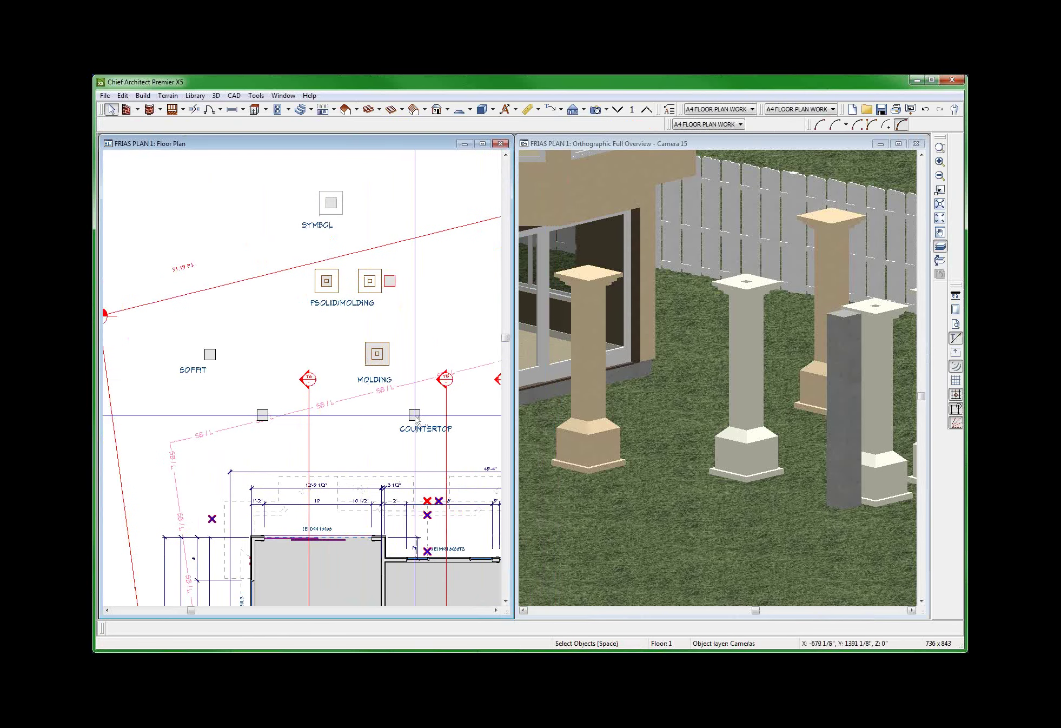
Open the SOFFIT column's specification once more, review its width, height and depth, and cancel.
left_click(211, 355)
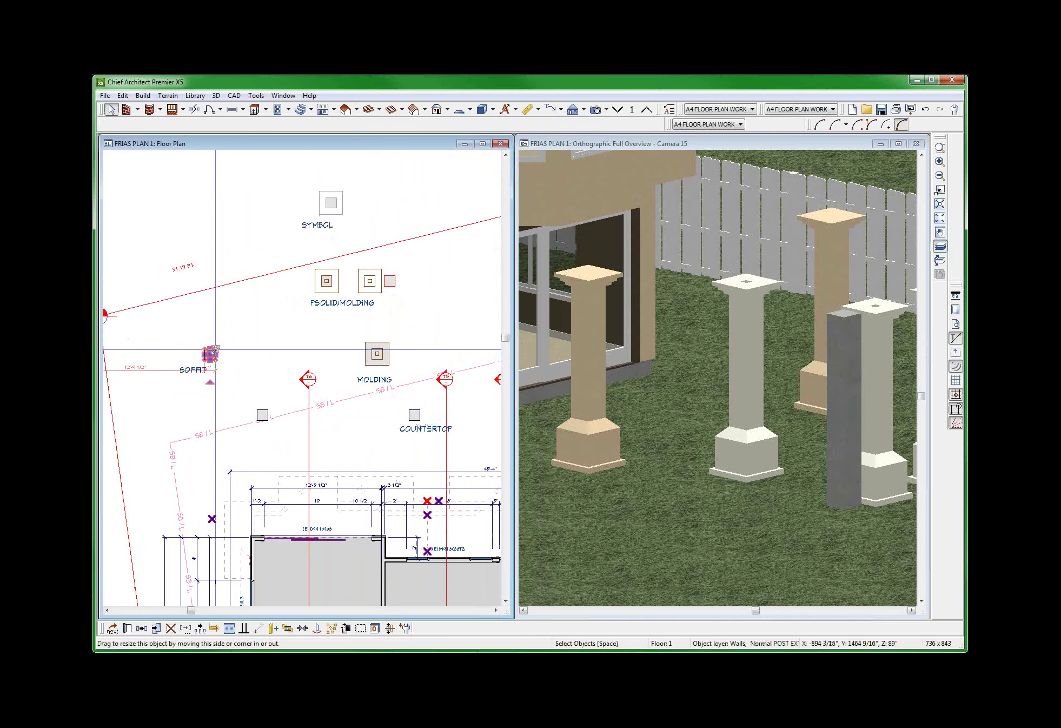
double_click(211, 353)
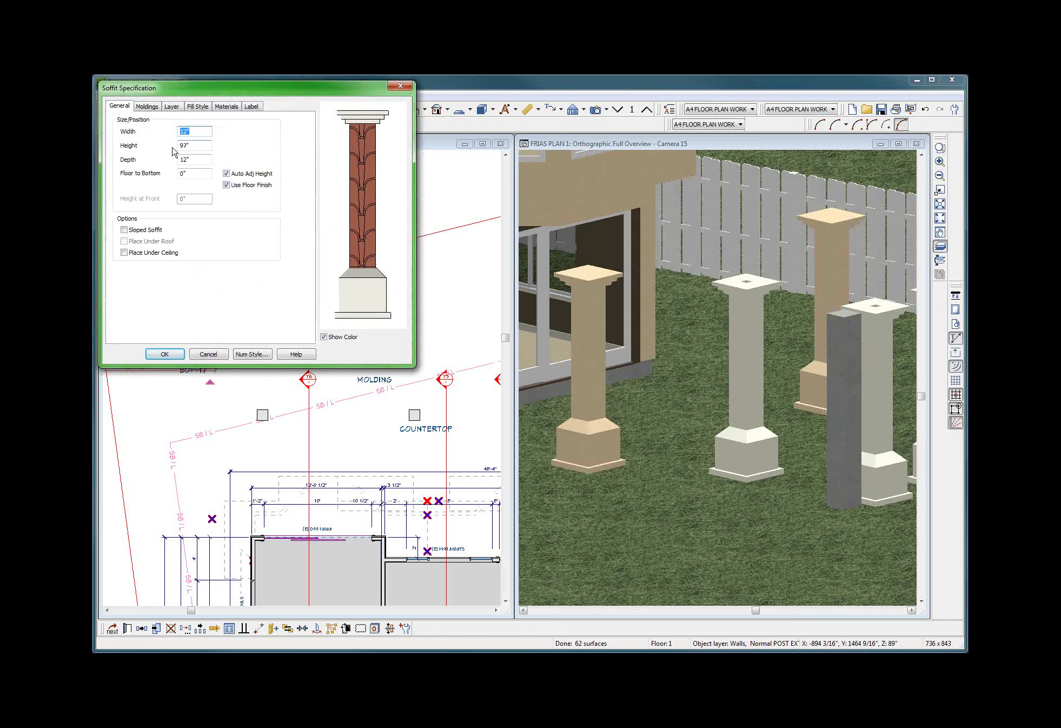
left_click(208, 354)
Copy the COUNTERTOP column together with its label to the open area above the SOFFIT column.
scroll(282, 379, "down", 1)
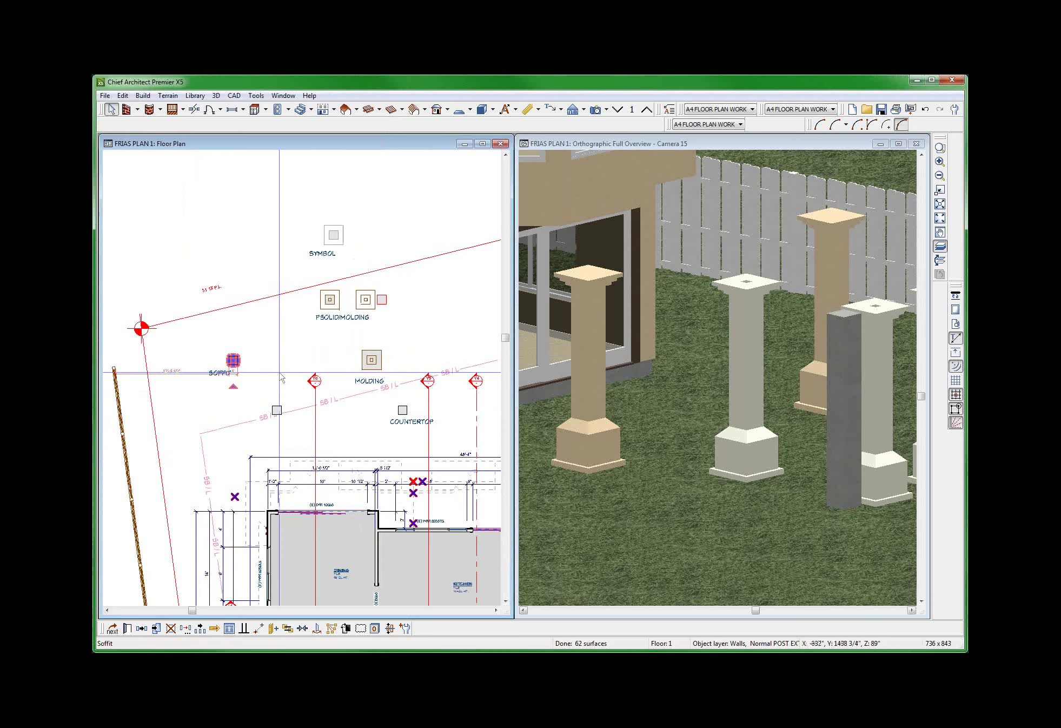
left_click(401, 412)
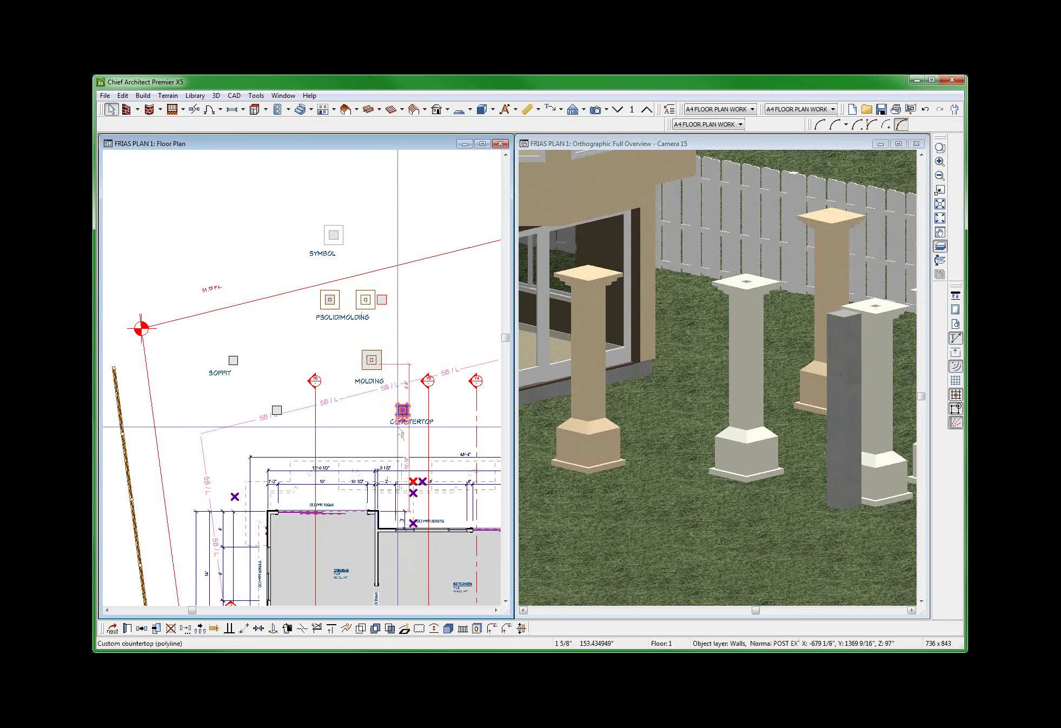
left_click(400, 432)
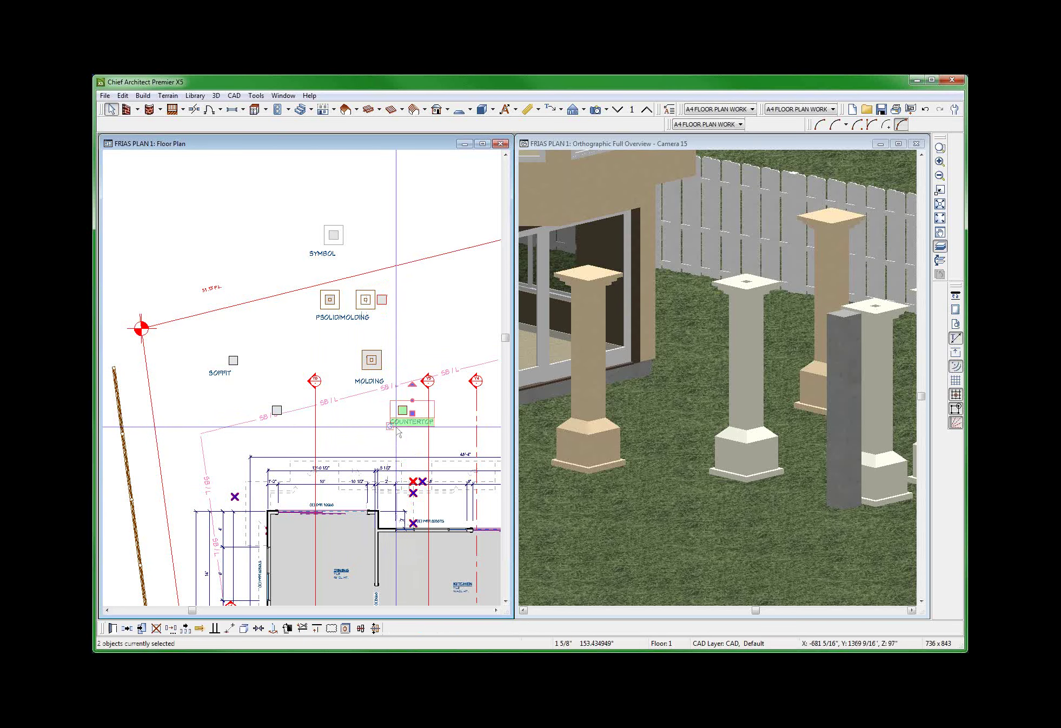
left_click(230, 320)
Pull the copied countertop's upper-left corner up about 15 inches and inspect the reshaped column in the 3D overview.
scroll(229, 319, "up", 3)
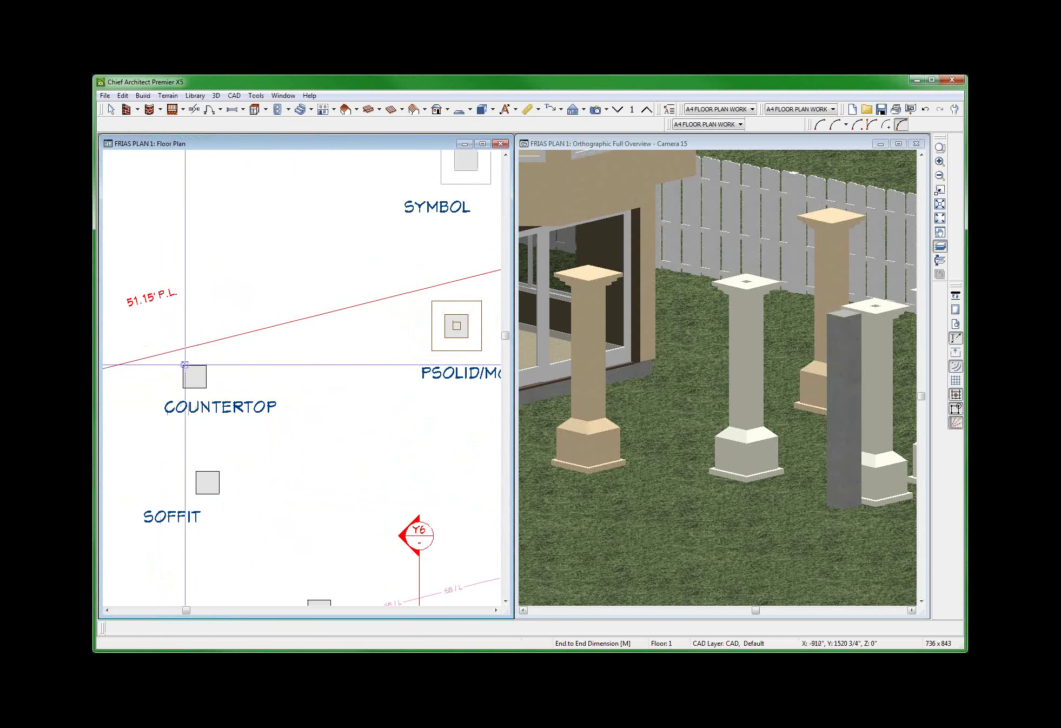
left_click(186, 371)
left_click_drag(184, 366, 183, 335)
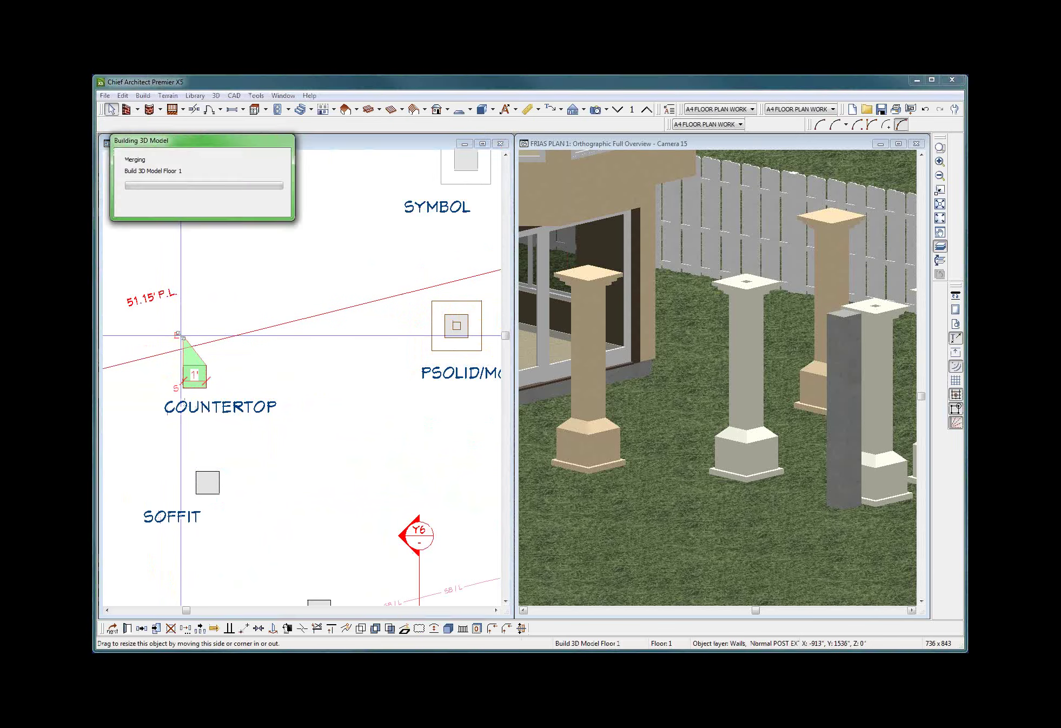
left_click(654, 386)
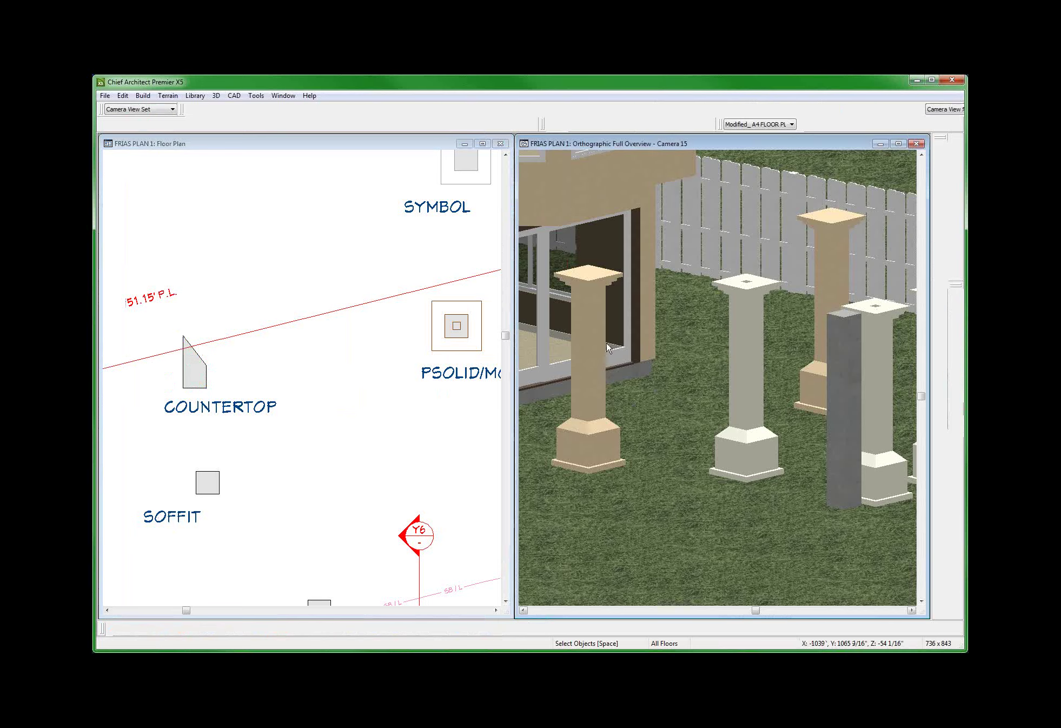
scroll(812, 377, "up", 5)
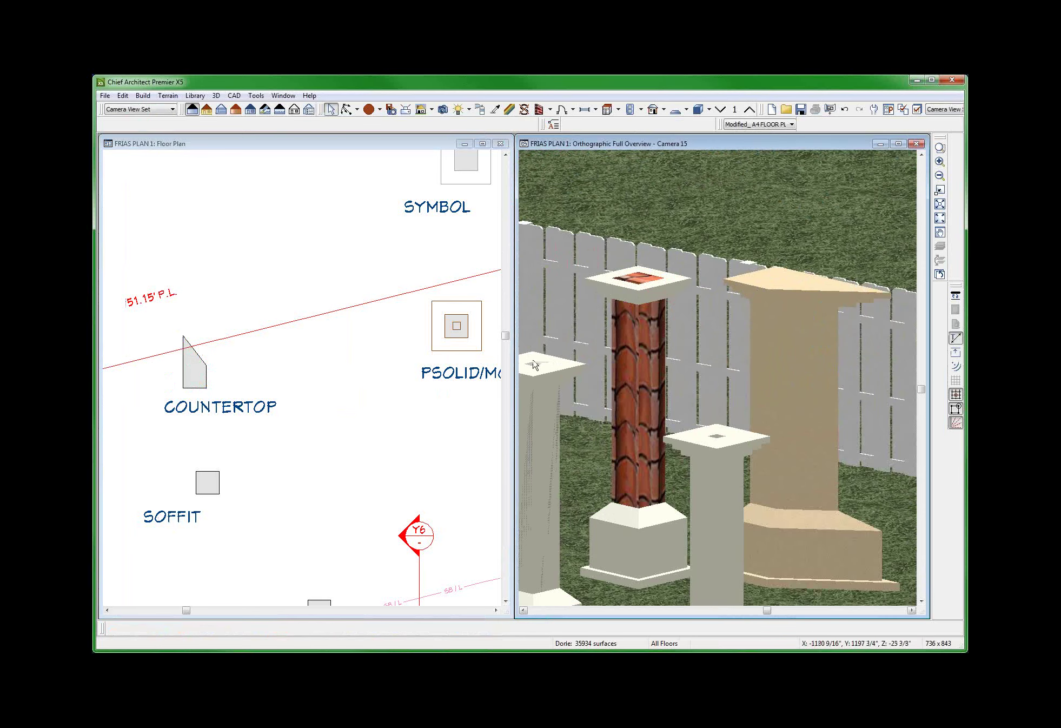
Try to reshape the SOFFIT column's outline by pulling its upper-left corner in the floor plan.
left_click(211, 475)
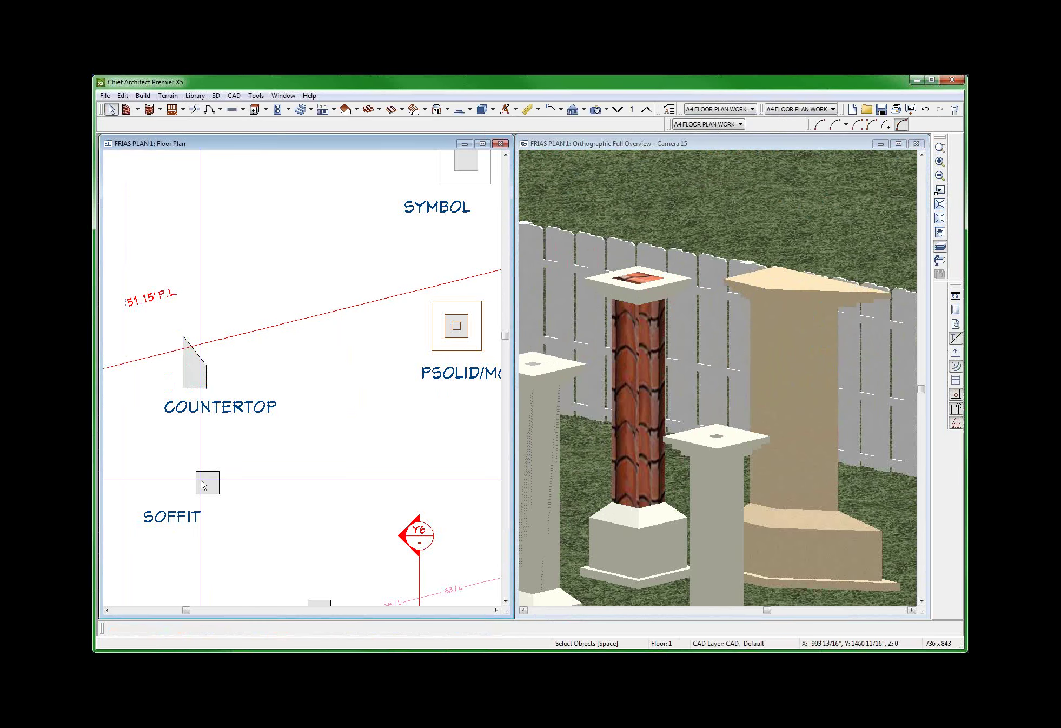
left_click(203, 479)
mouse_move(195, 474)
left_mouse_down()
mouse_move(166, 456)
mouse_move(213, 460)
mouse_move(195, 469)
left_mouse_up()
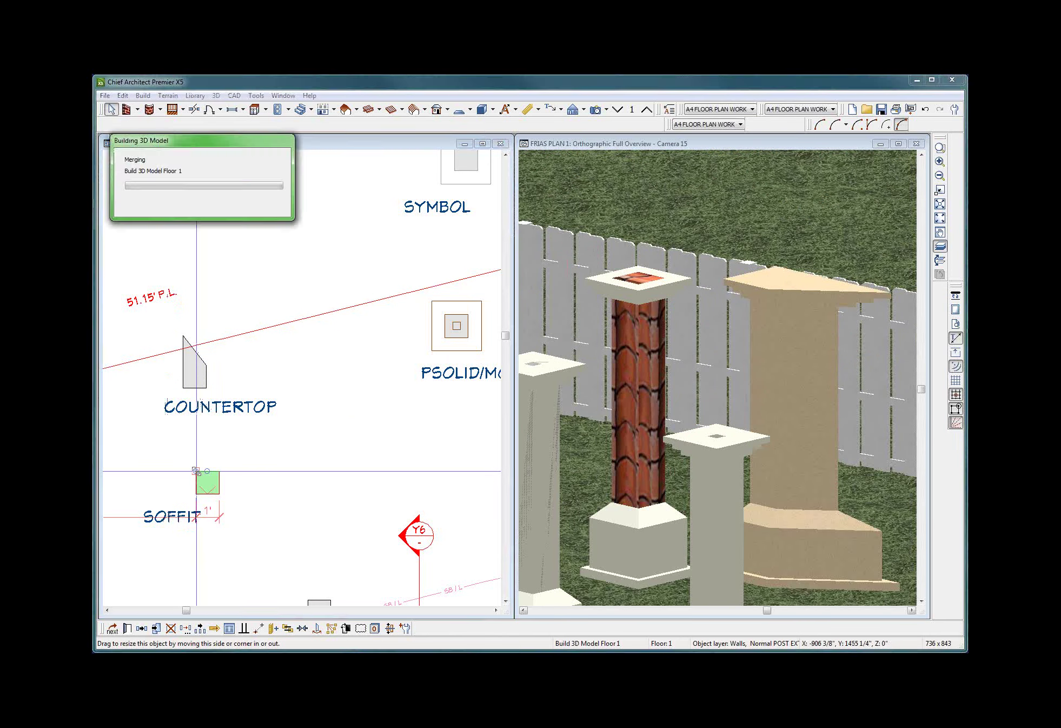
Change the straight left edge of the reshaped COUNTERTOP copy in the floor plan to an arc.
scroll(276, 513, "down", 2)
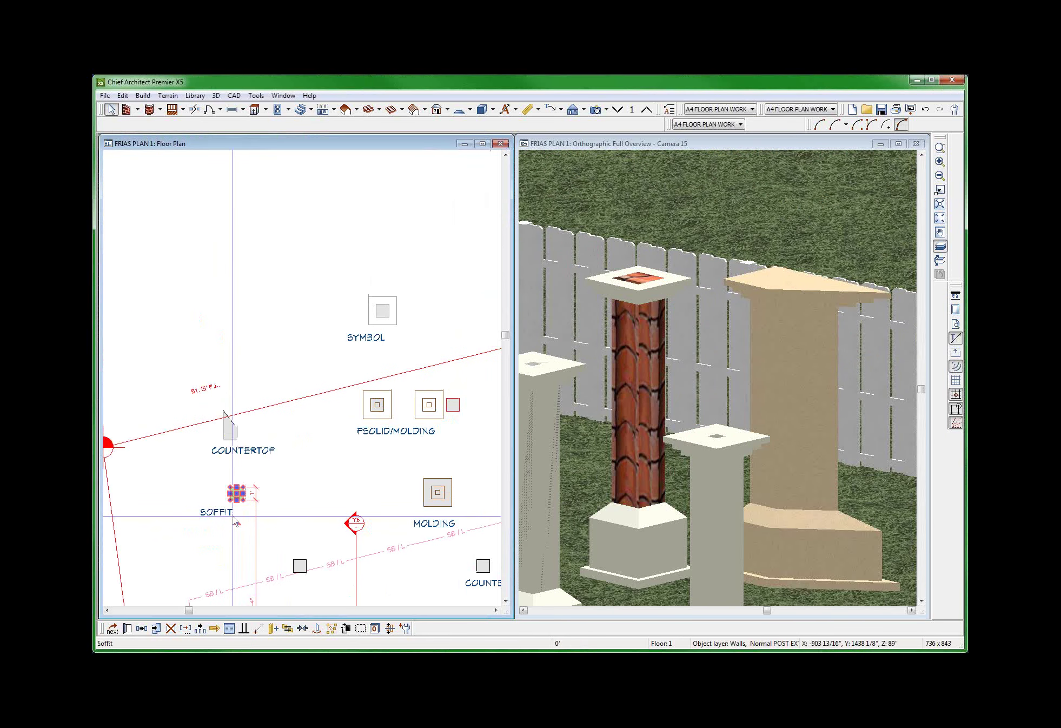
scroll(211, 449, "up", 3)
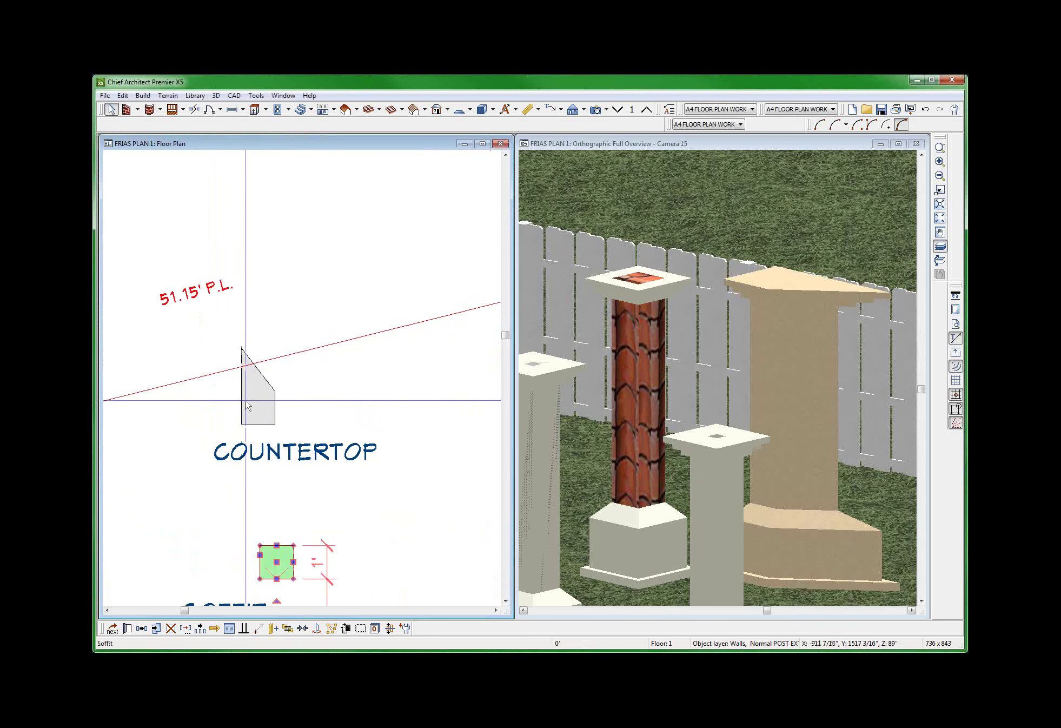
left_click(247, 405)
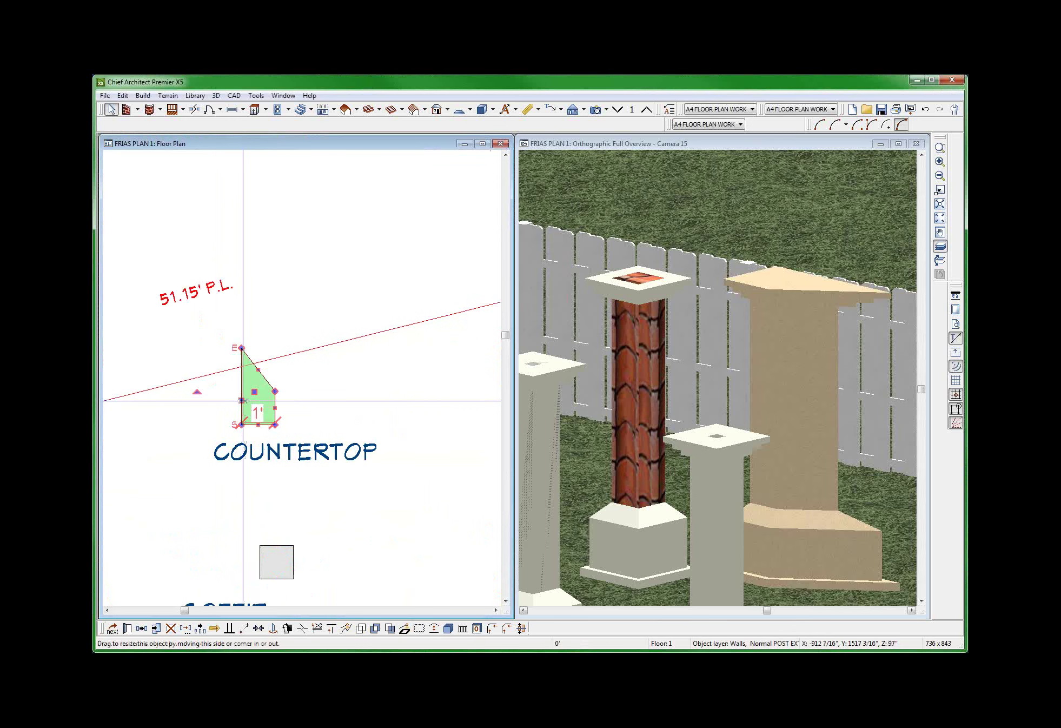
left_click_drag(242, 401, 241, 403)
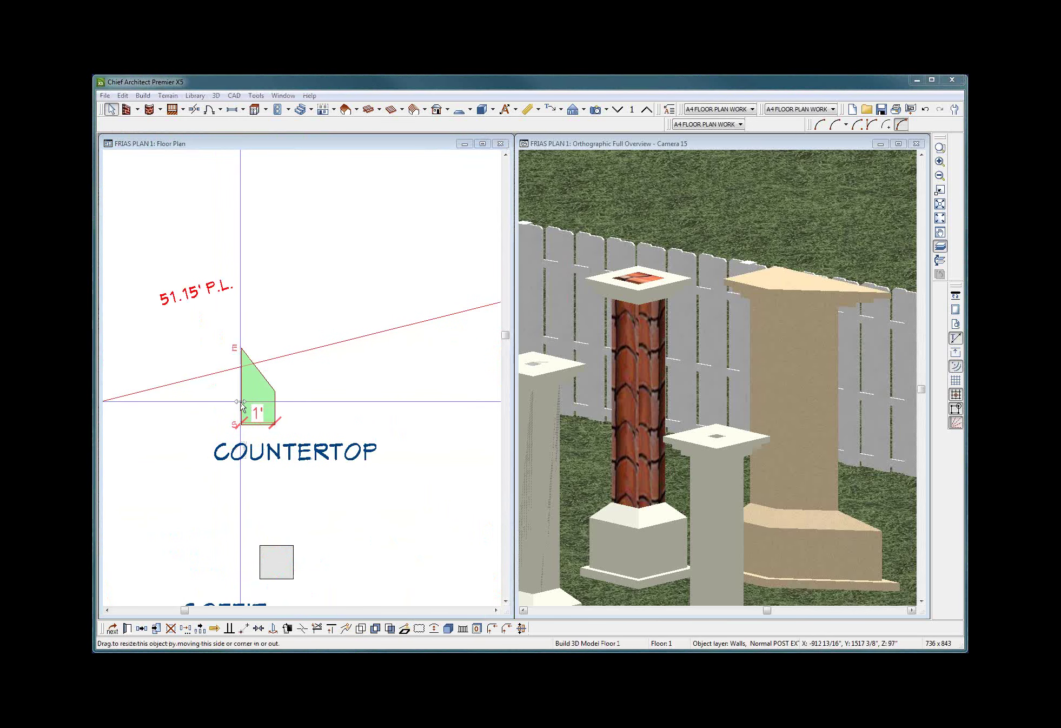
right_click(242, 406)
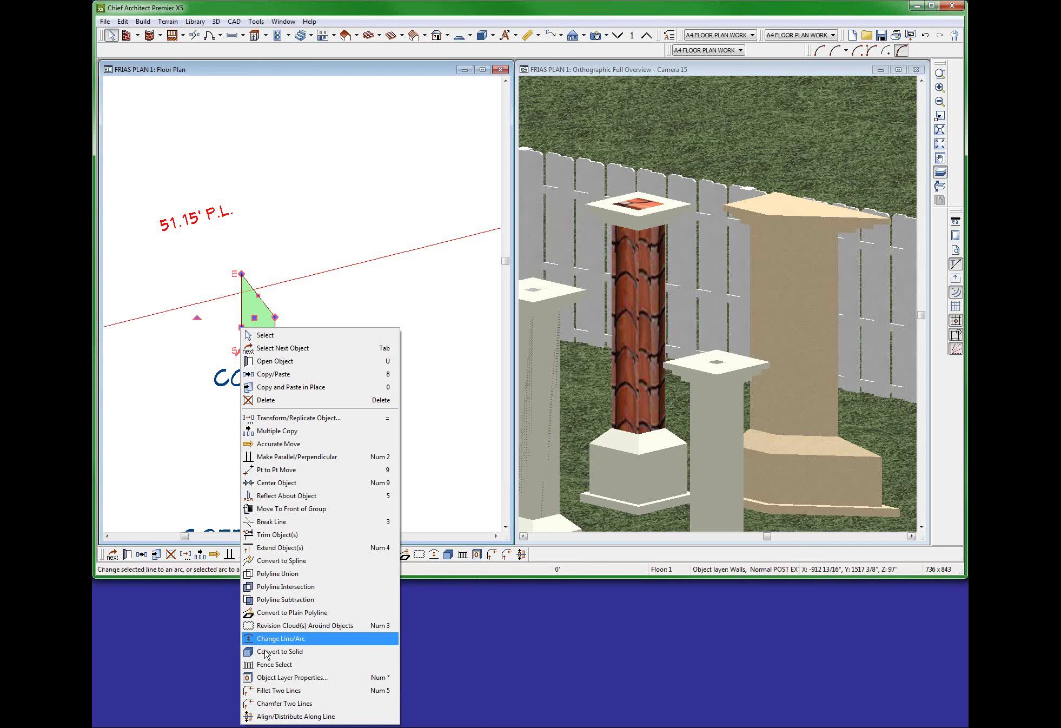
left_click(271, 639)
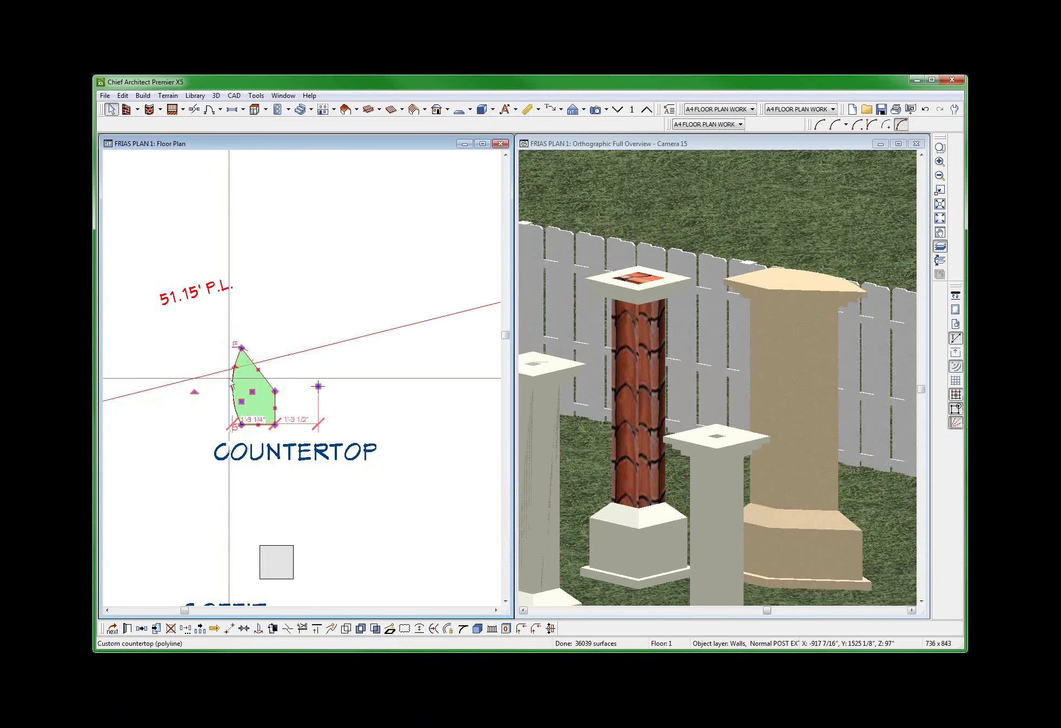
Bow the copied countertop's arc edge farther outward and inspect the curved column in the 3D overview.
left_click_drag(233, 367, 217, 385)
left_click(725, 409)
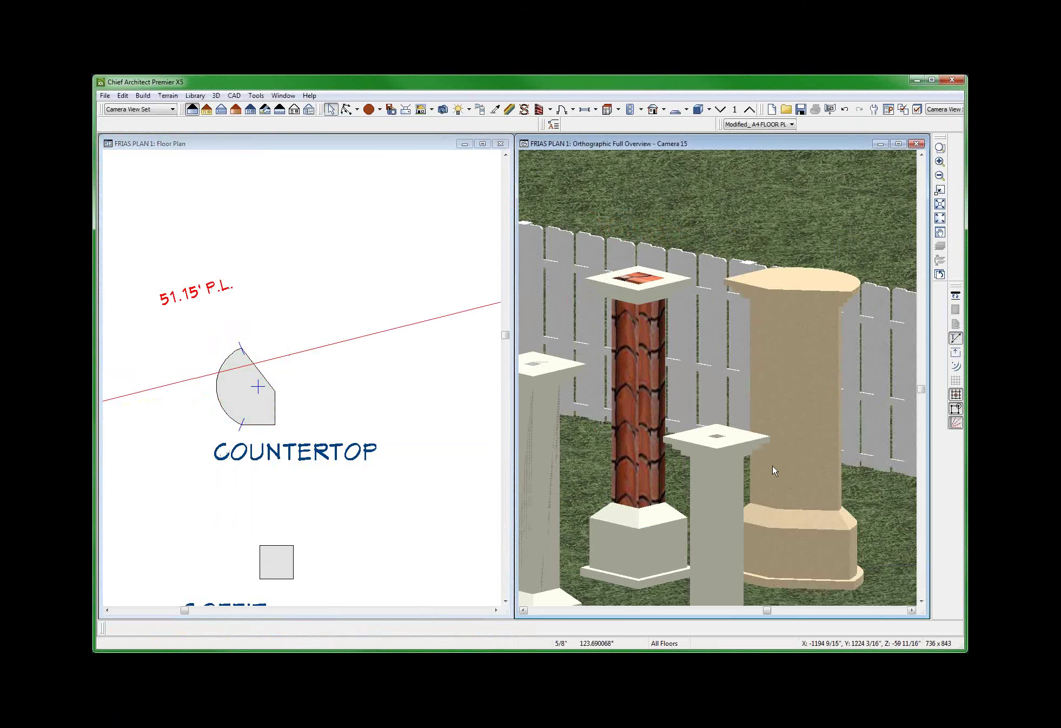
scroll(773, 468, "down", 2)
Select the curved COUNTERTOP column and the SOFFIT column in turn to compare them in the floor plan.
left_click(351, 430)
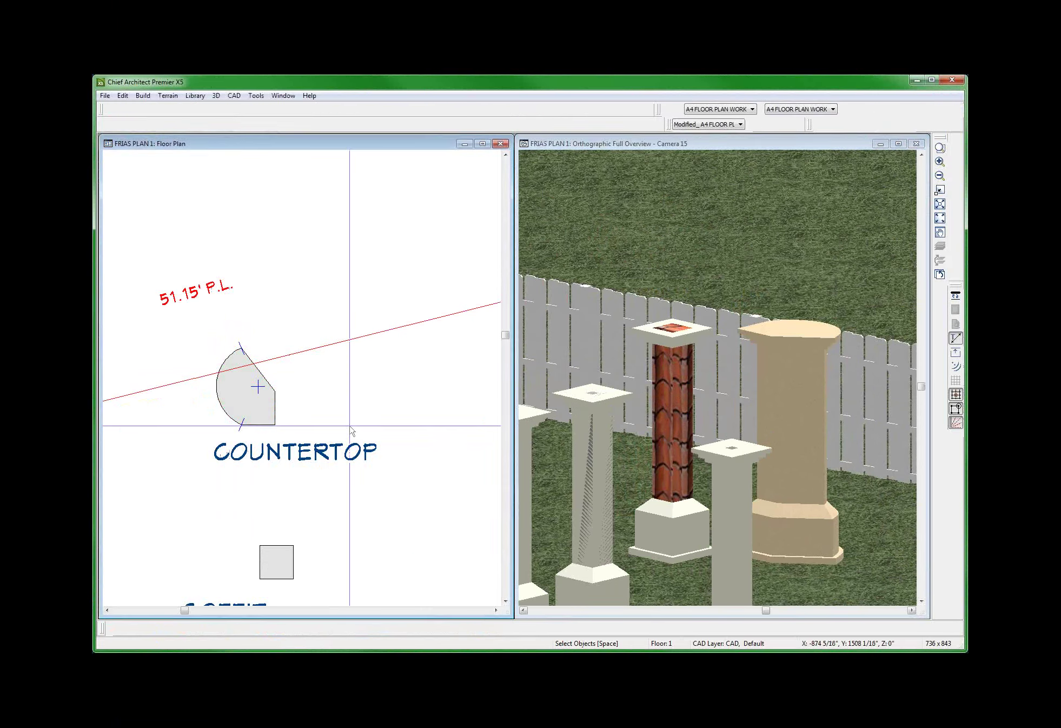
scroll(328, 426, "down", 3)
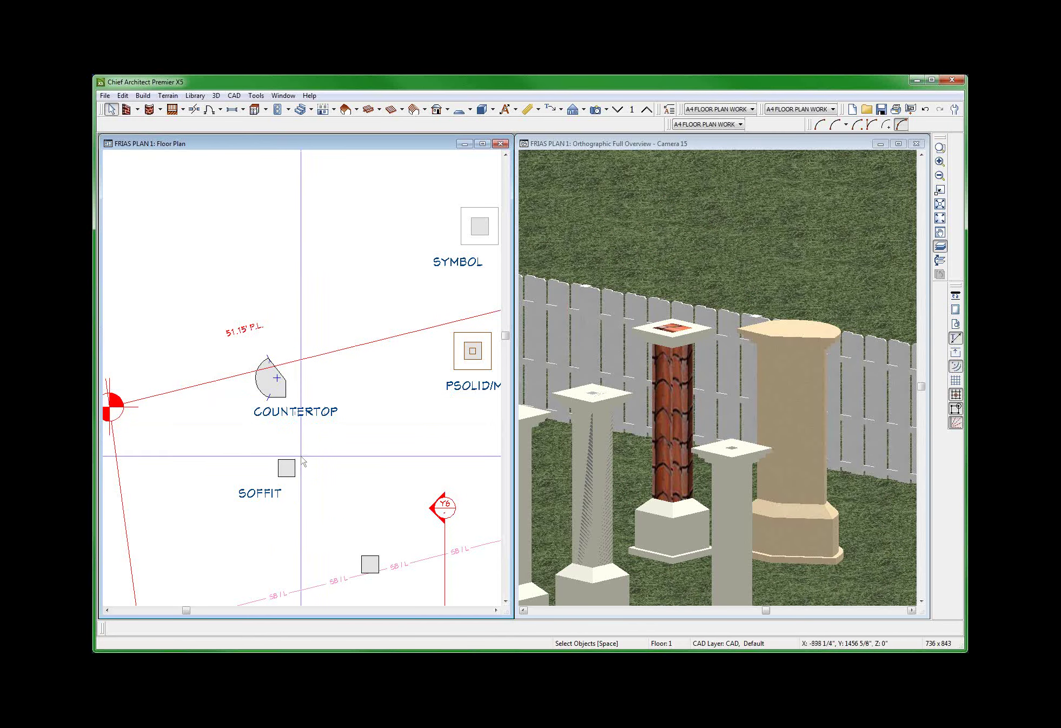
left_click(278, 380)
scroll(171, 433, "down", 2)
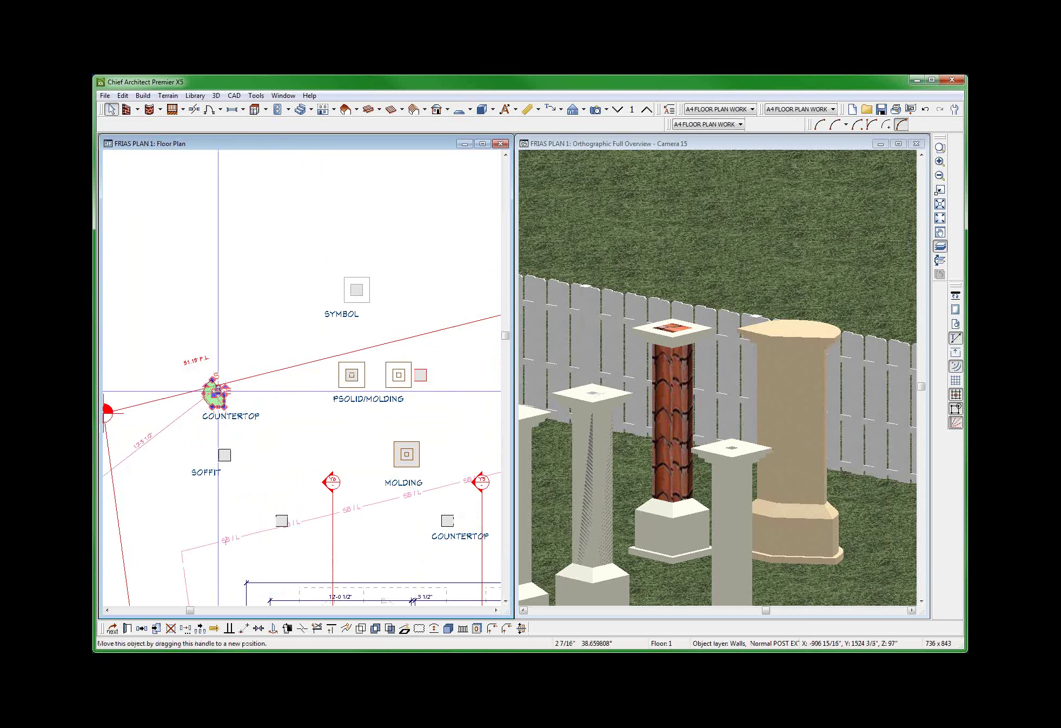
left_click(233, 454)
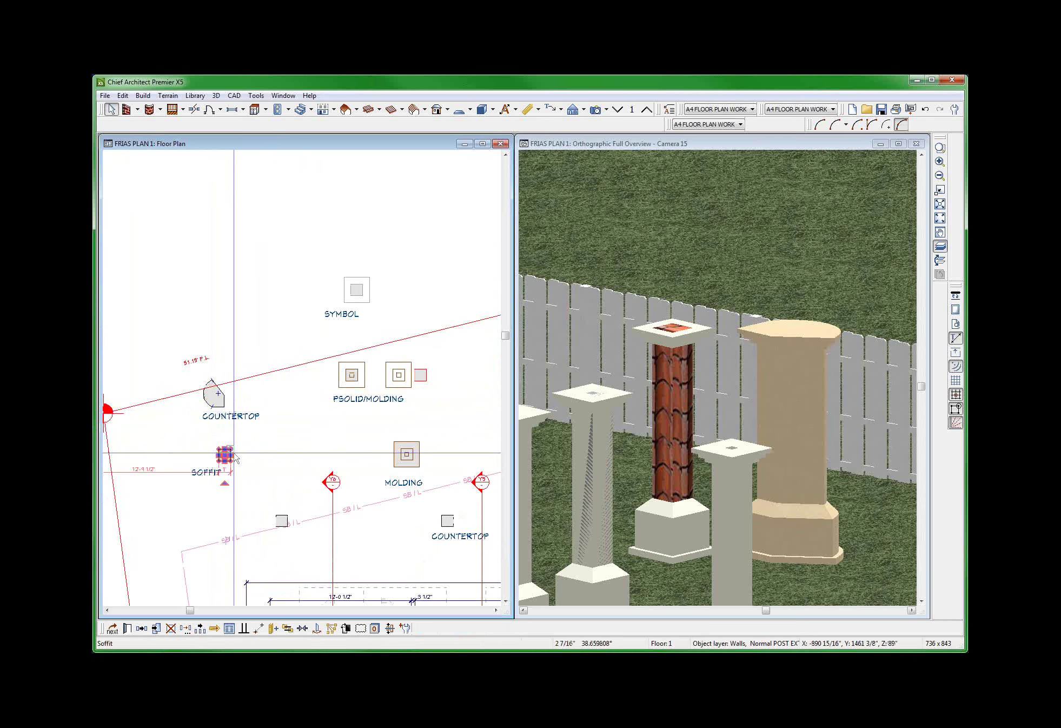
scroll(236, 459, "down", 1)
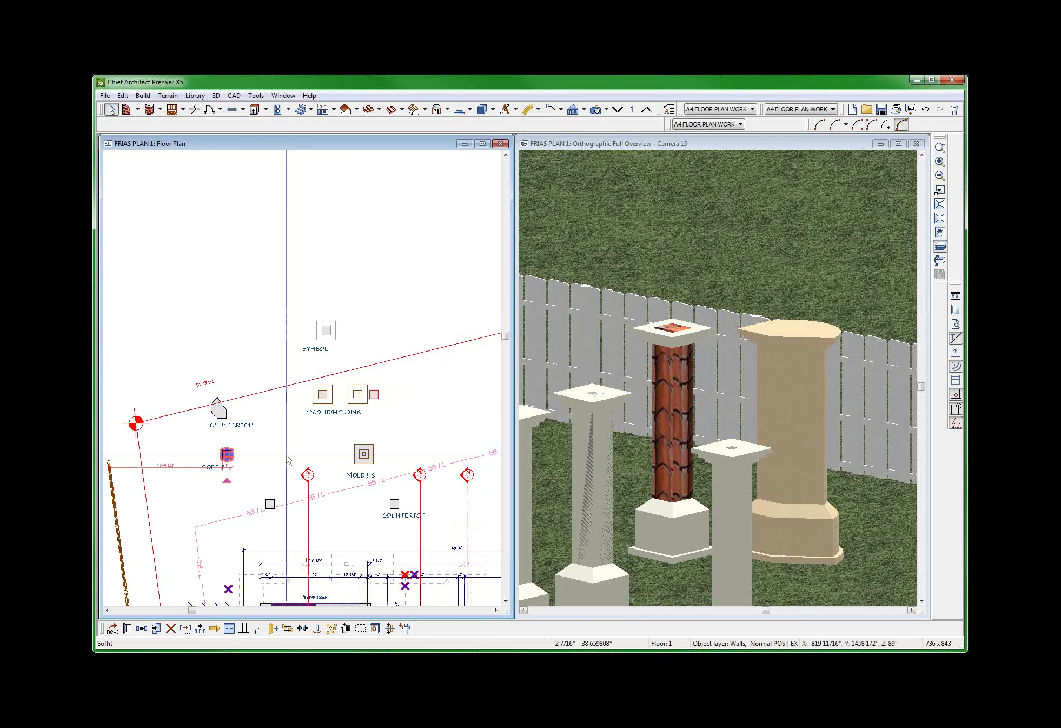
scroll(362, 455, "up", 3)
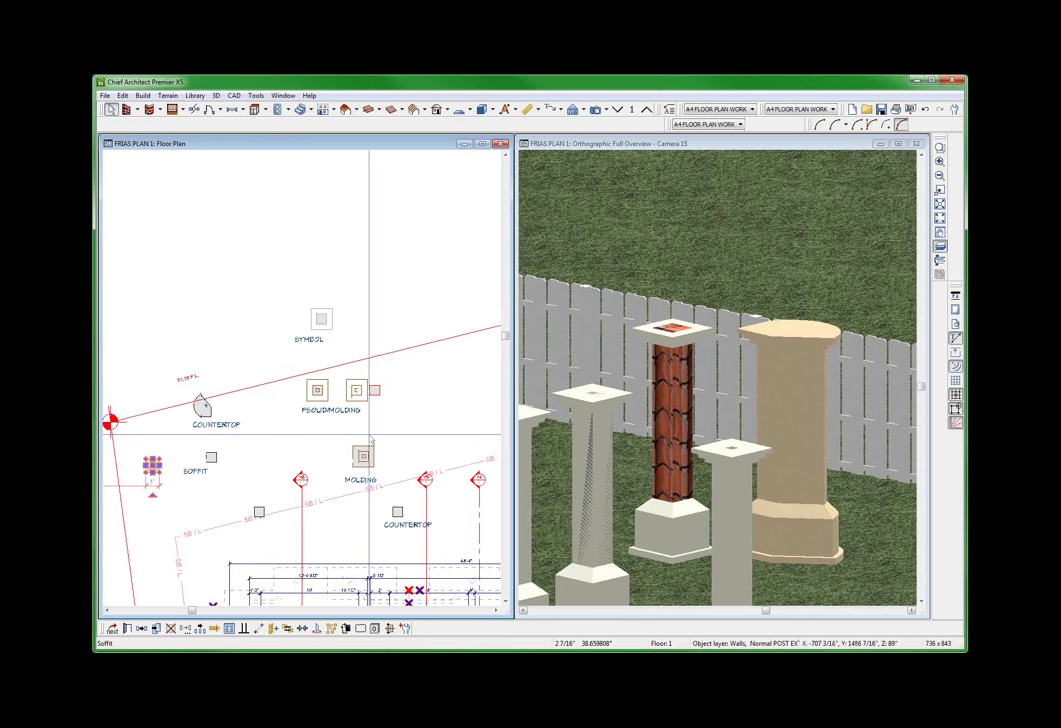
Select the MOLDING column and the original COUNTERTOP column in turn to compare their outlines in the floor plan.
left_click(362, 455)
scroll(368, 476, "up", 2)
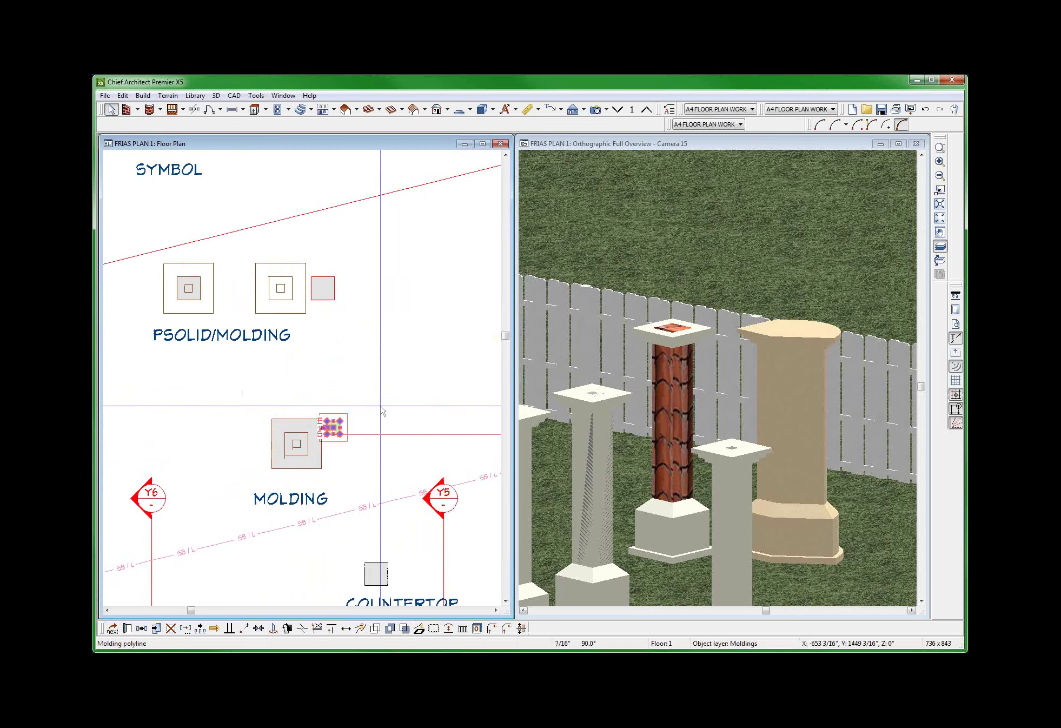
scroll(373, 486, "down", 3)
key("Escape")
left_click(378, 499)
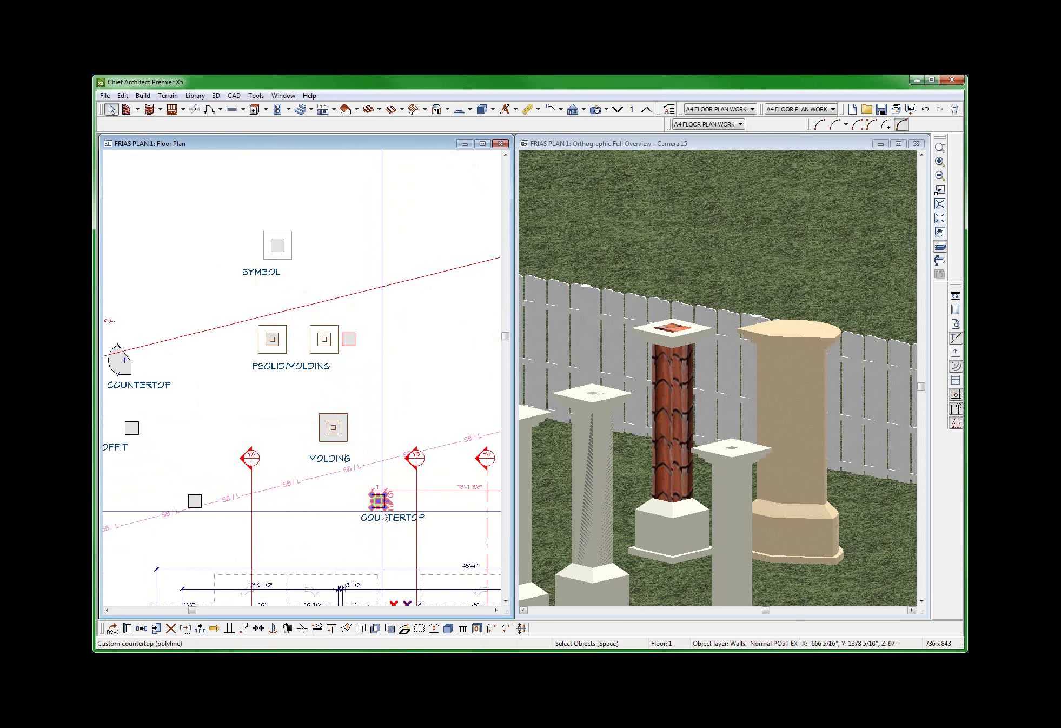
scroll(381, 506, "down", 2)
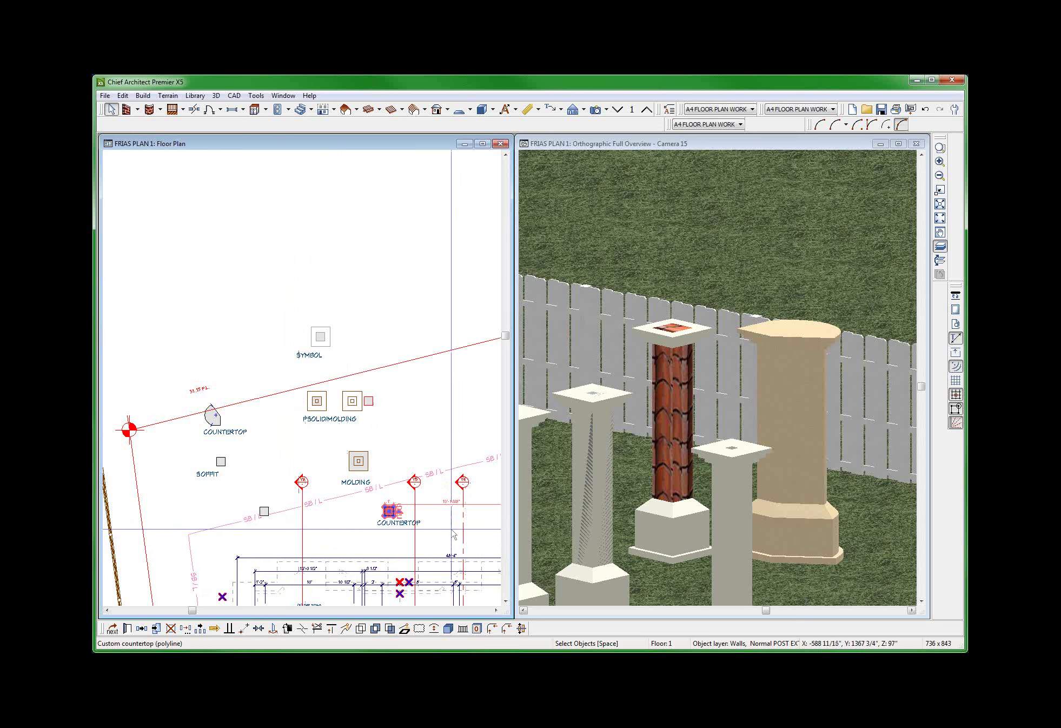
scroll(453, 534, "up", 4)
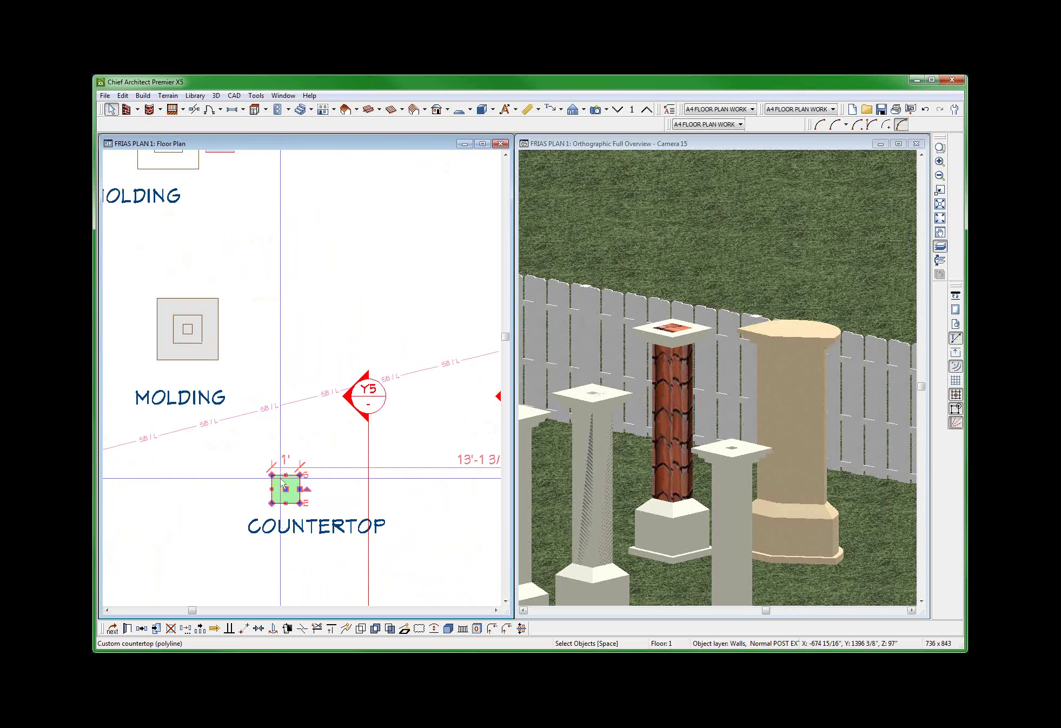
scroll(281, 483, "down", 4)
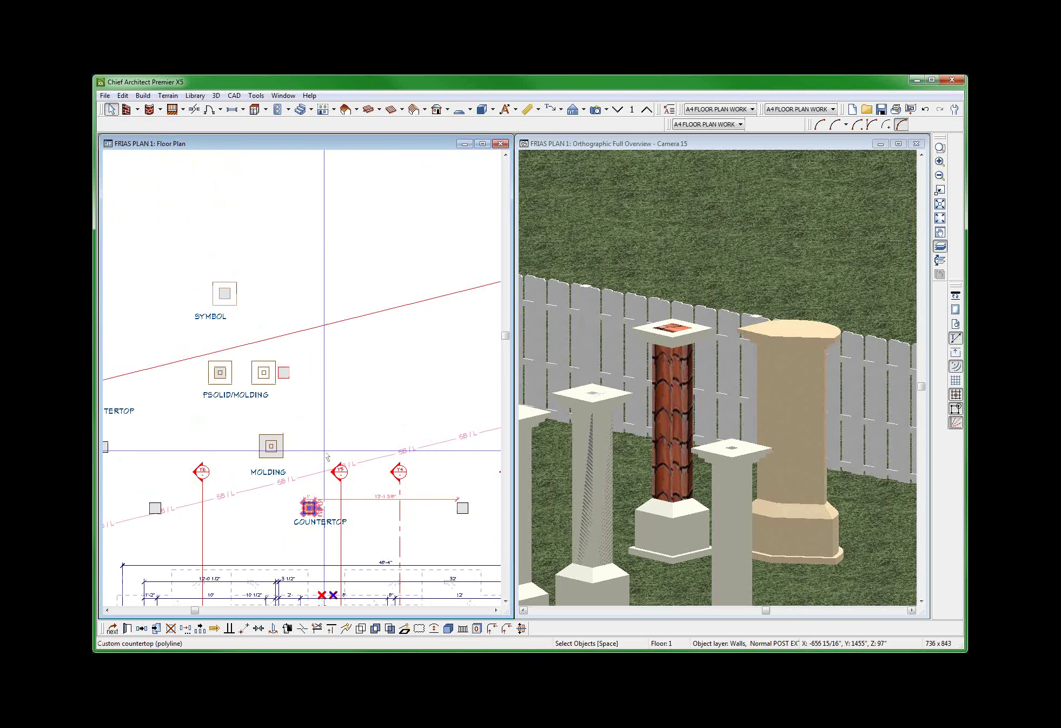
Open the MOLDING column's polyline specification, review its molding list and the MOLDING1 settings, and cancel.
left_click(276, 444)
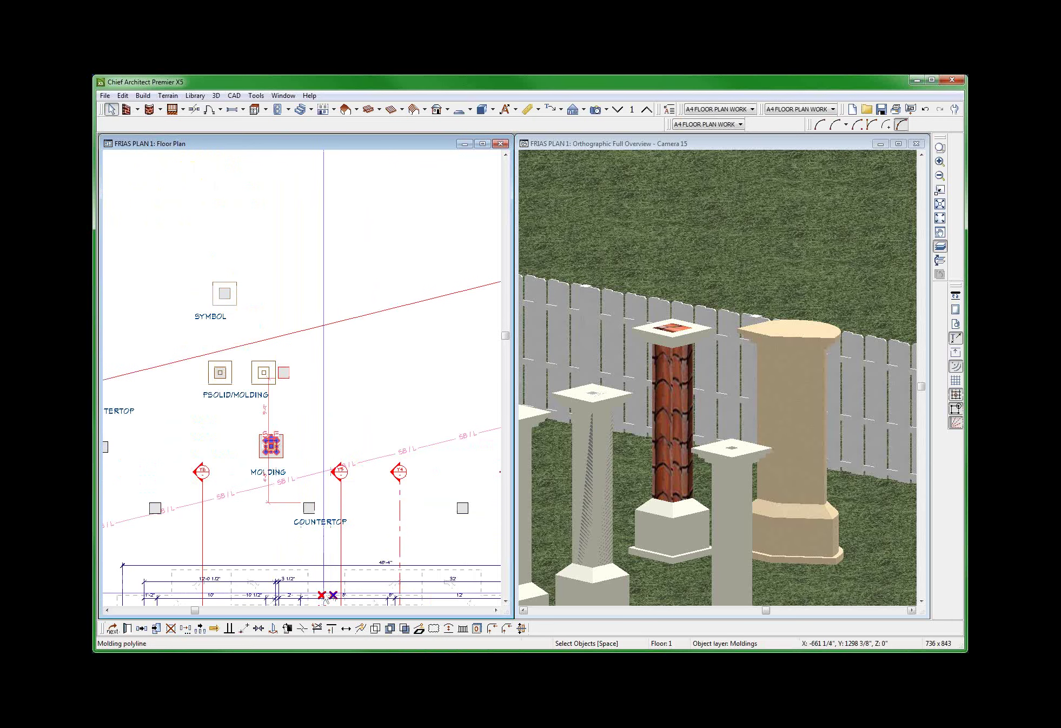
scroll(264, 458, "up", 4)
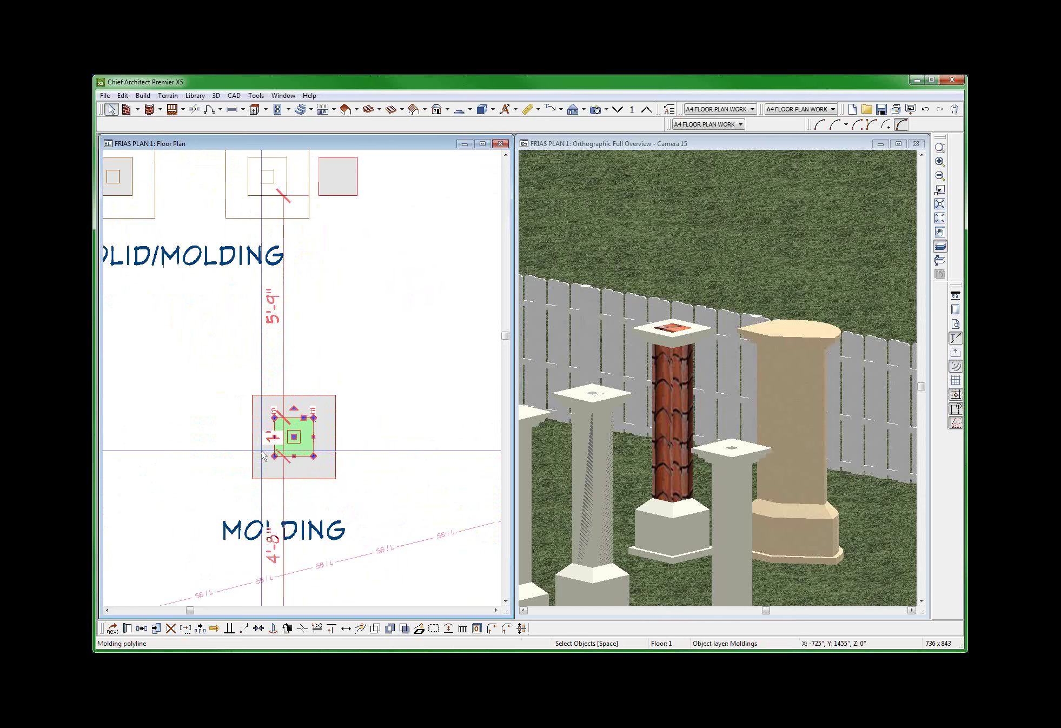
left_click(299, 445)
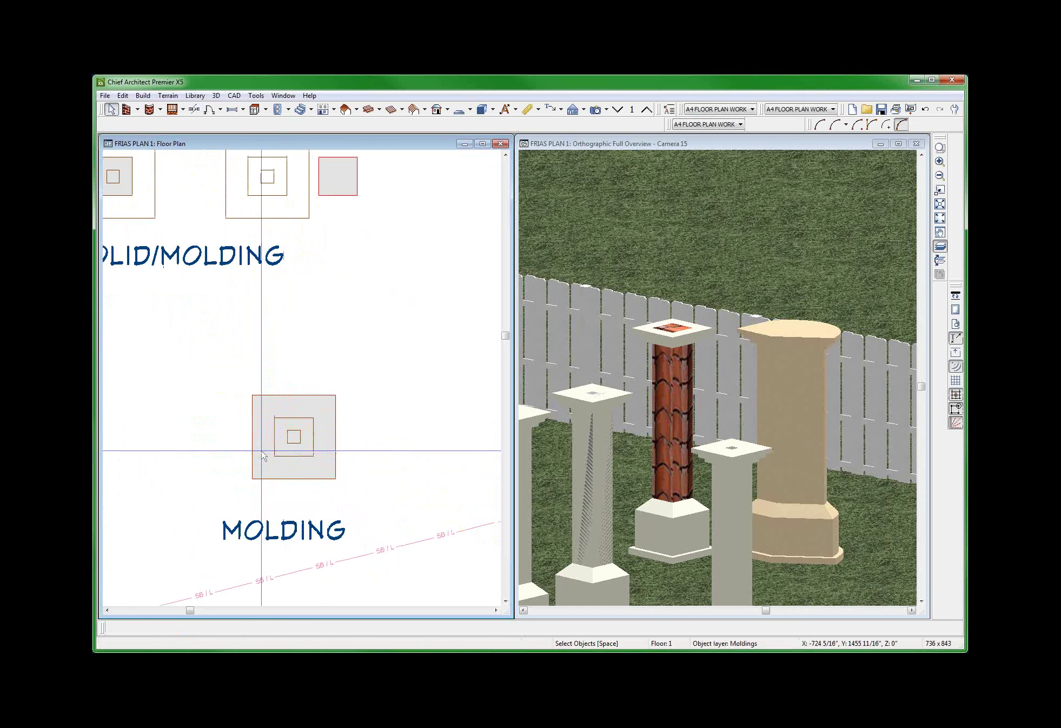
double_click(298, 444)
left_click(221, 107)
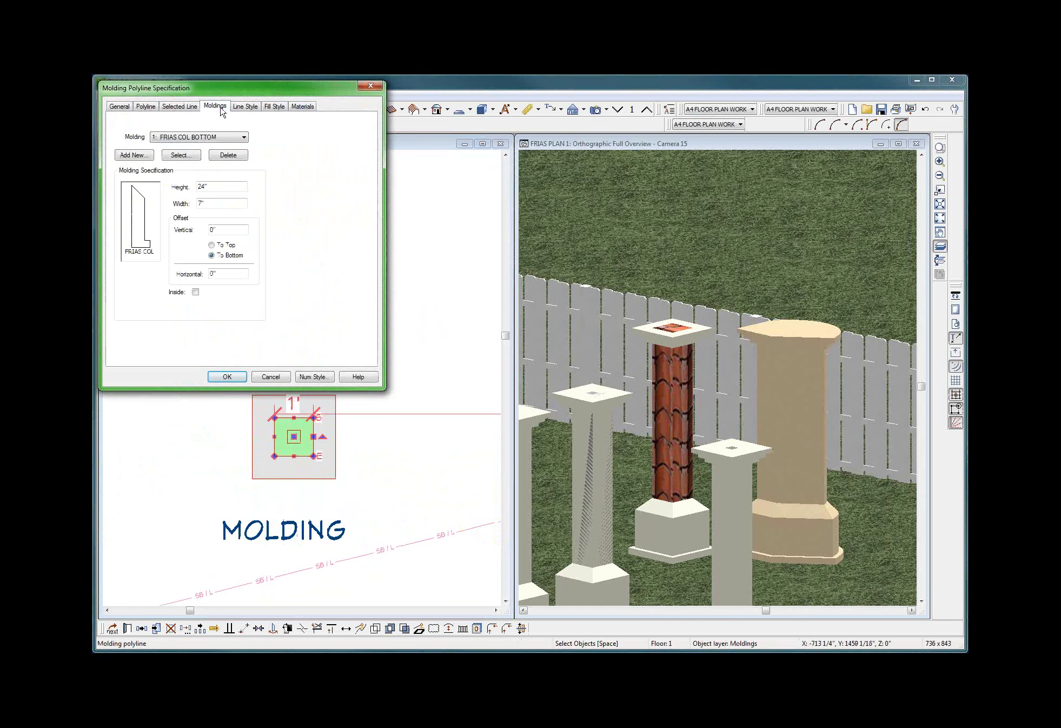
left_click(188, 138)
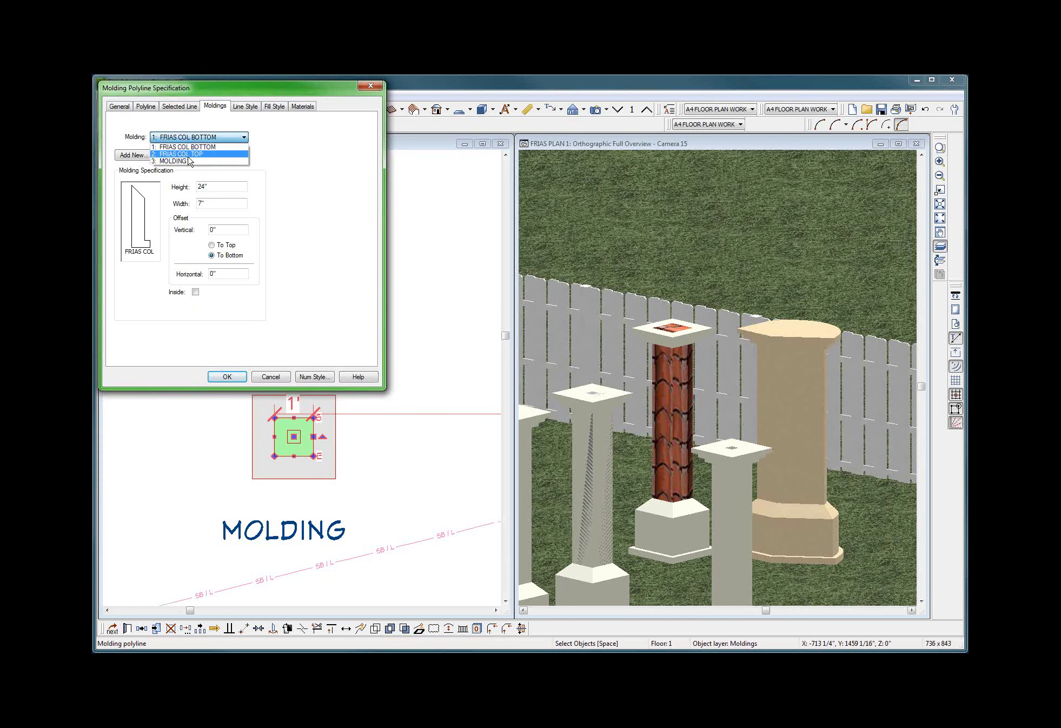
left_click(186, 161)
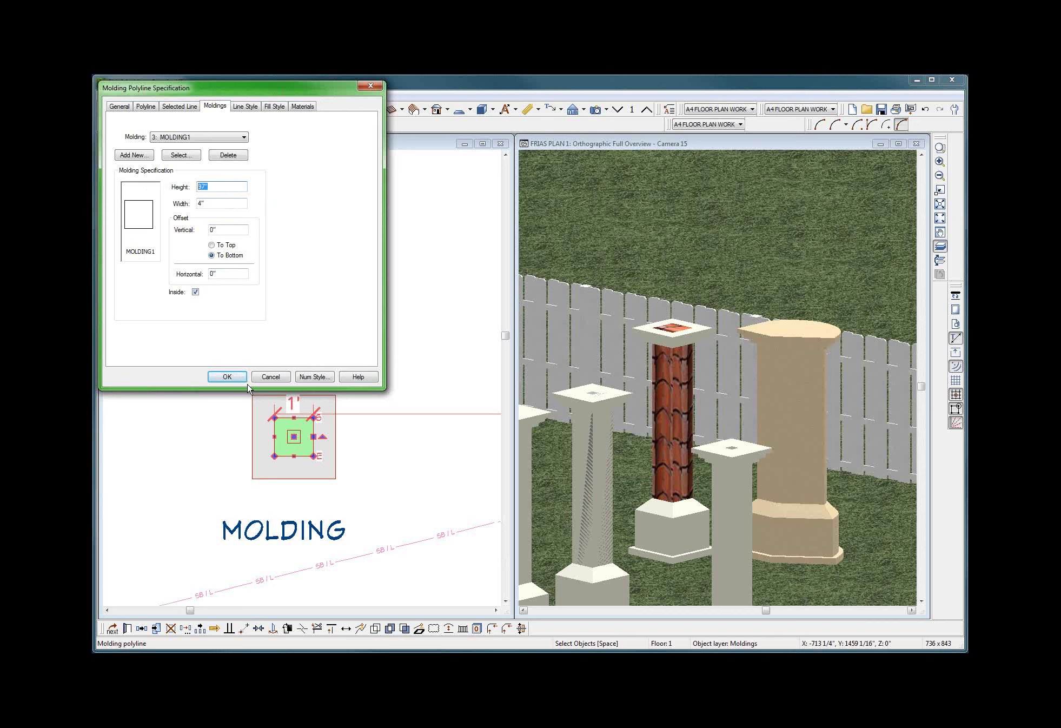
left_click(276, 378)
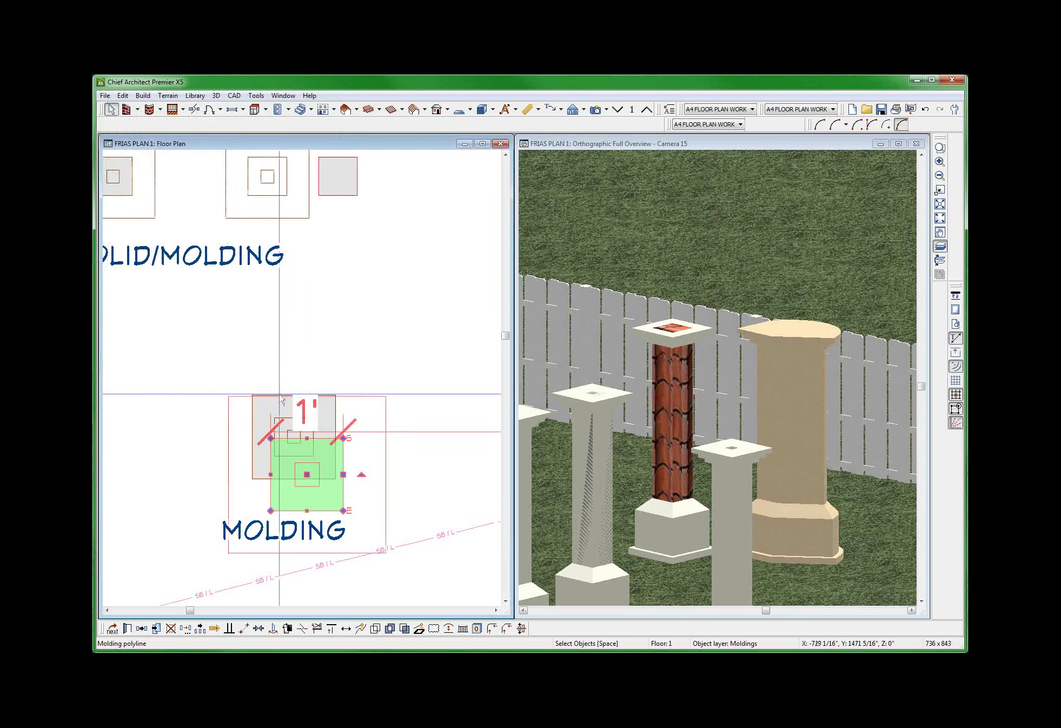
Select the MOLDING column's molding polyline and examine its outline and inner square up close.
scroll(294, 478, "up", 5)
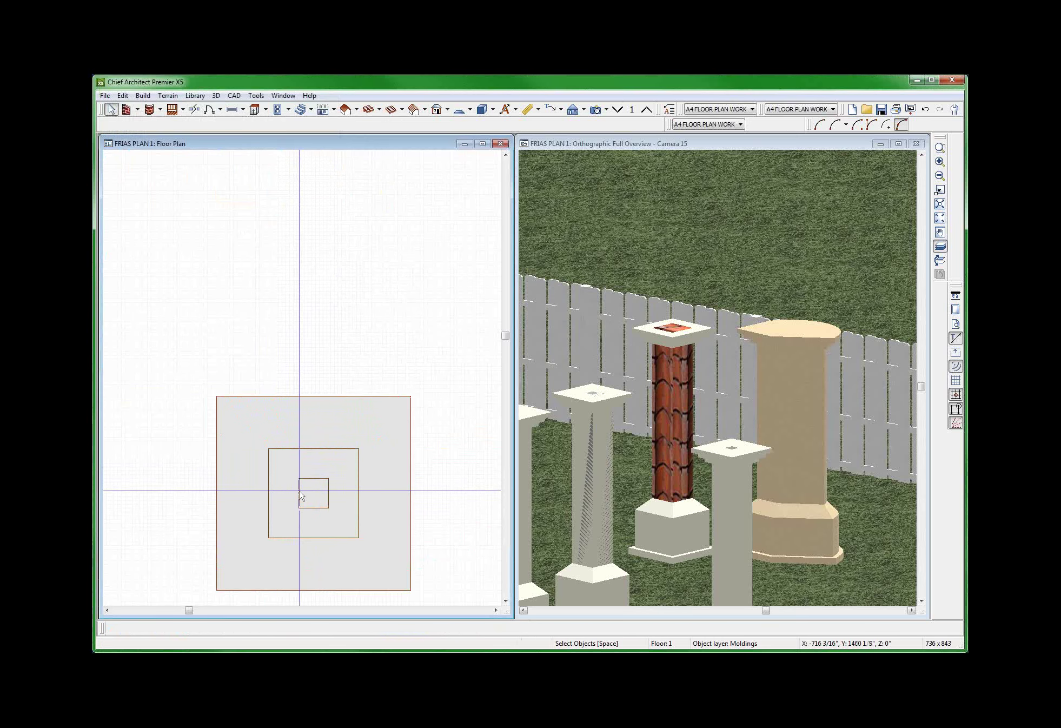
left_click(318, 441)
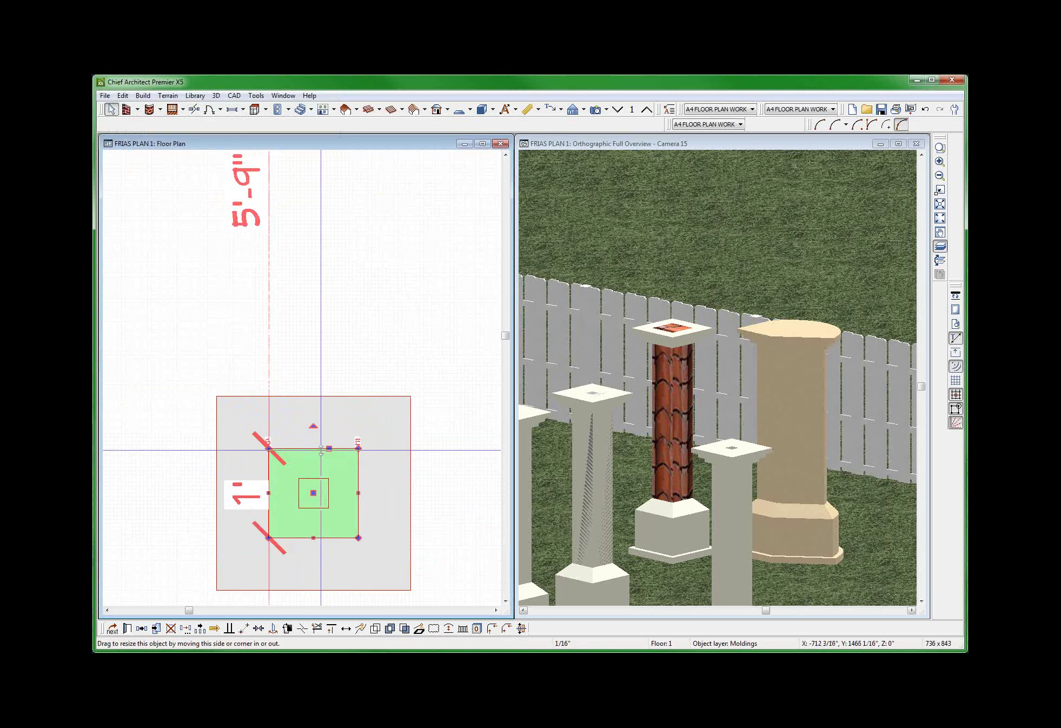
scroll(314, 442, "up", 3)
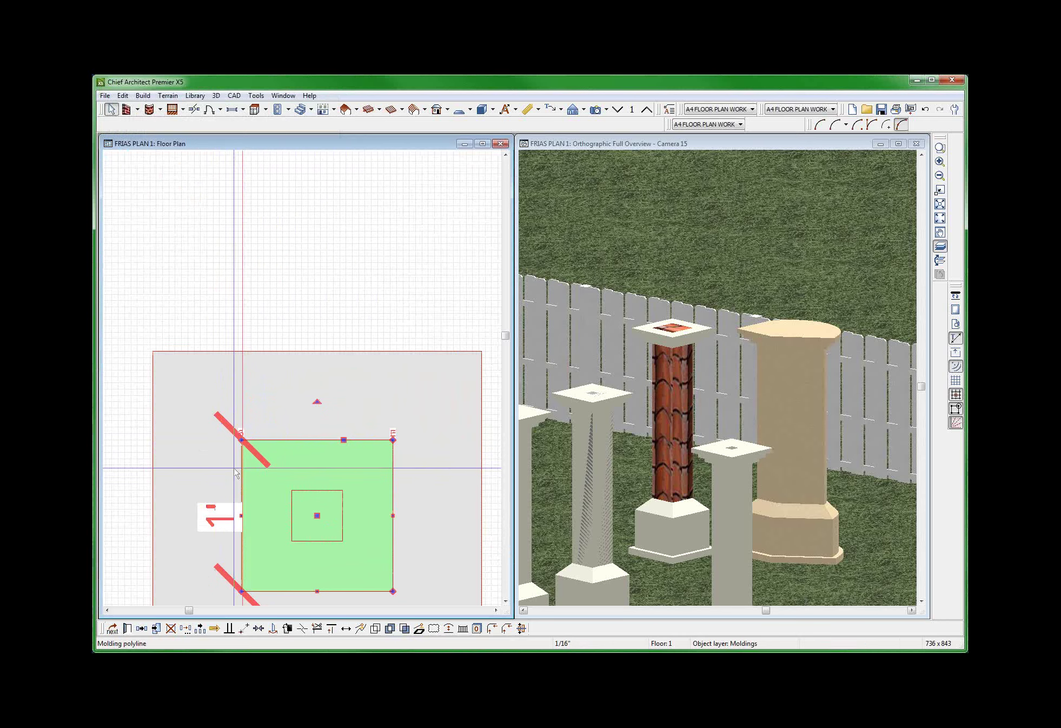
scroll(333, 482, "down", 2)
scroll(333, 481, "up", 1)
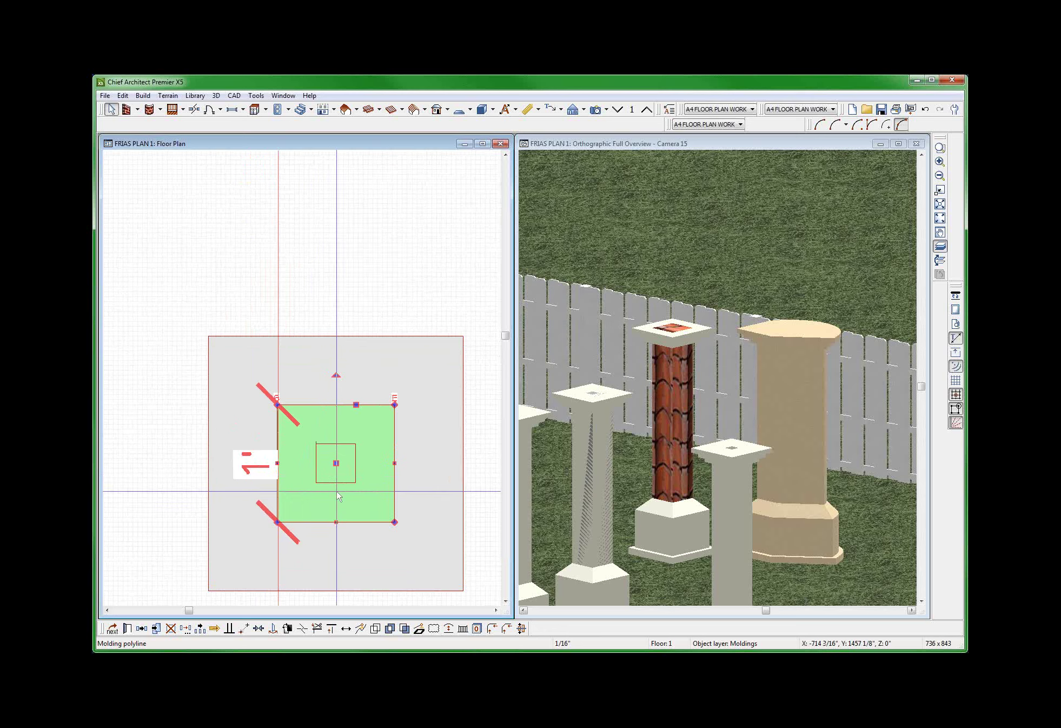
scroll(319, 477, "up", 1)
scroll(297, 473, "down", 1)
Reopen the molding polyline's specification, check MOLDING1's size and Inside option, and accept the dialog.
double_click(297, 474)
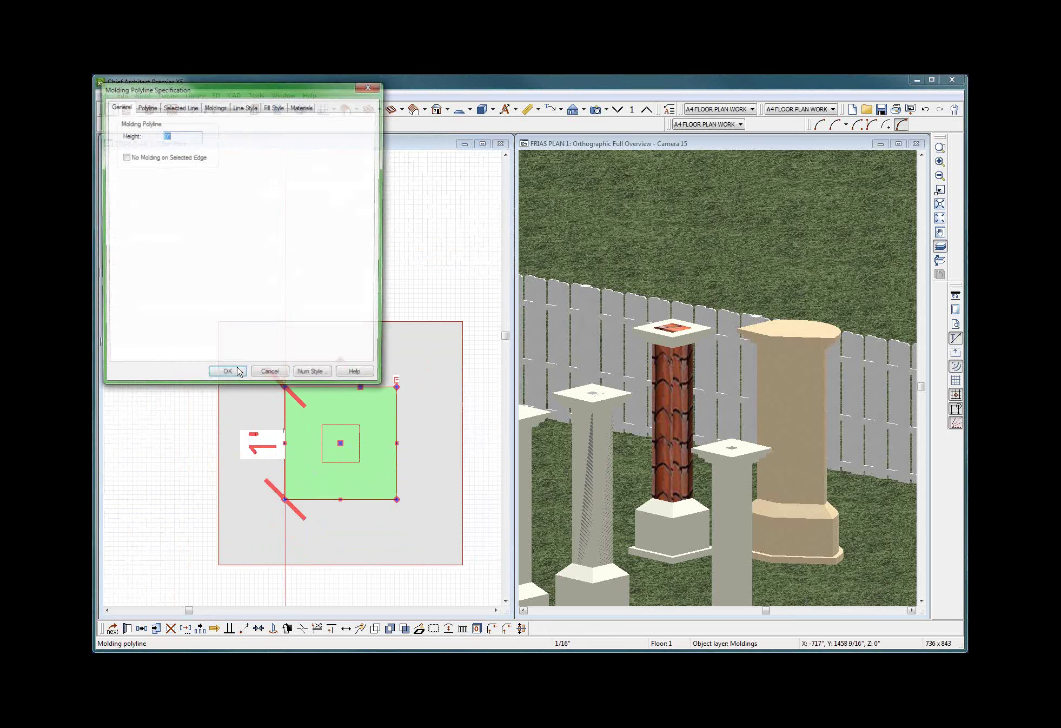
left_click(215, 107)
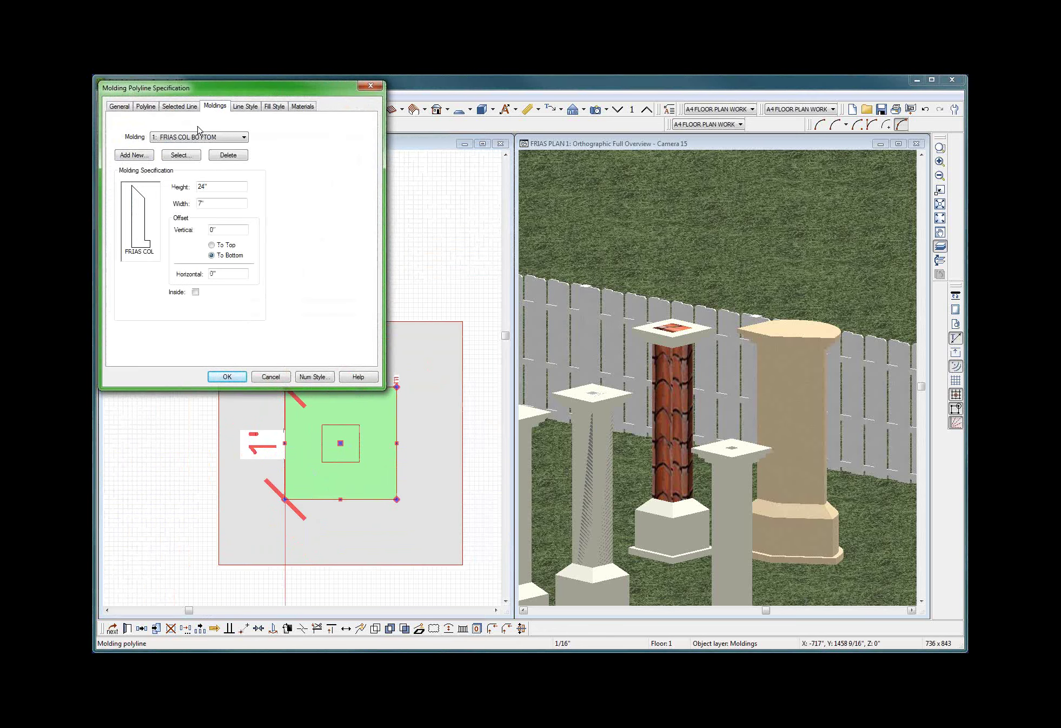
left_click(206, 138)
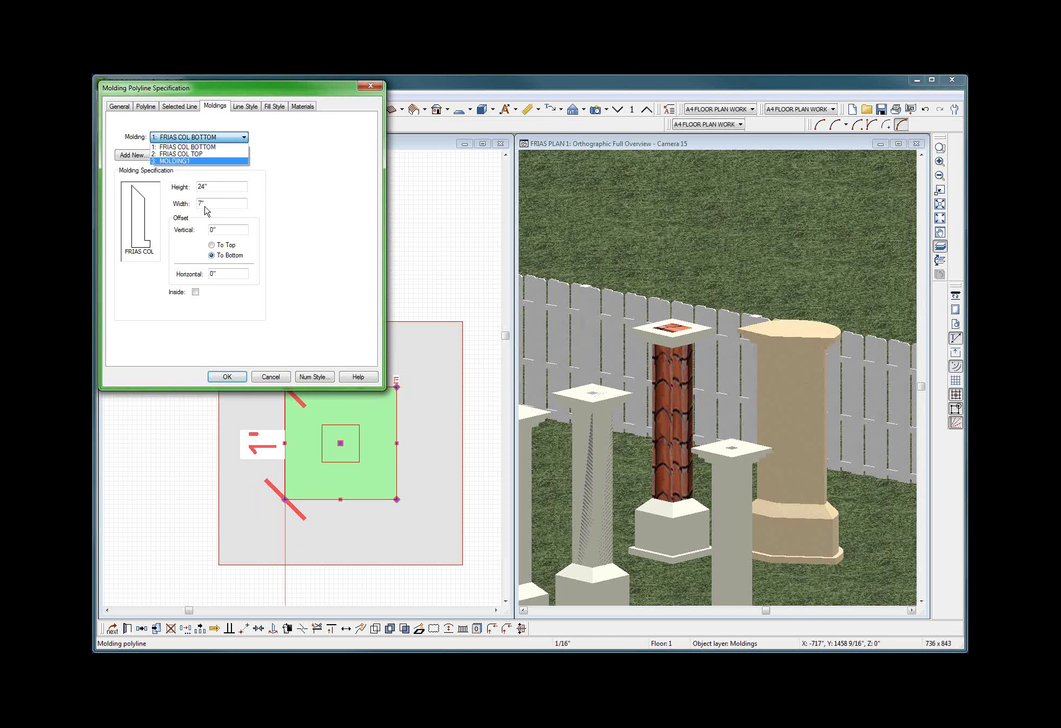
left_click(180, 161)
left_click(195, 292)
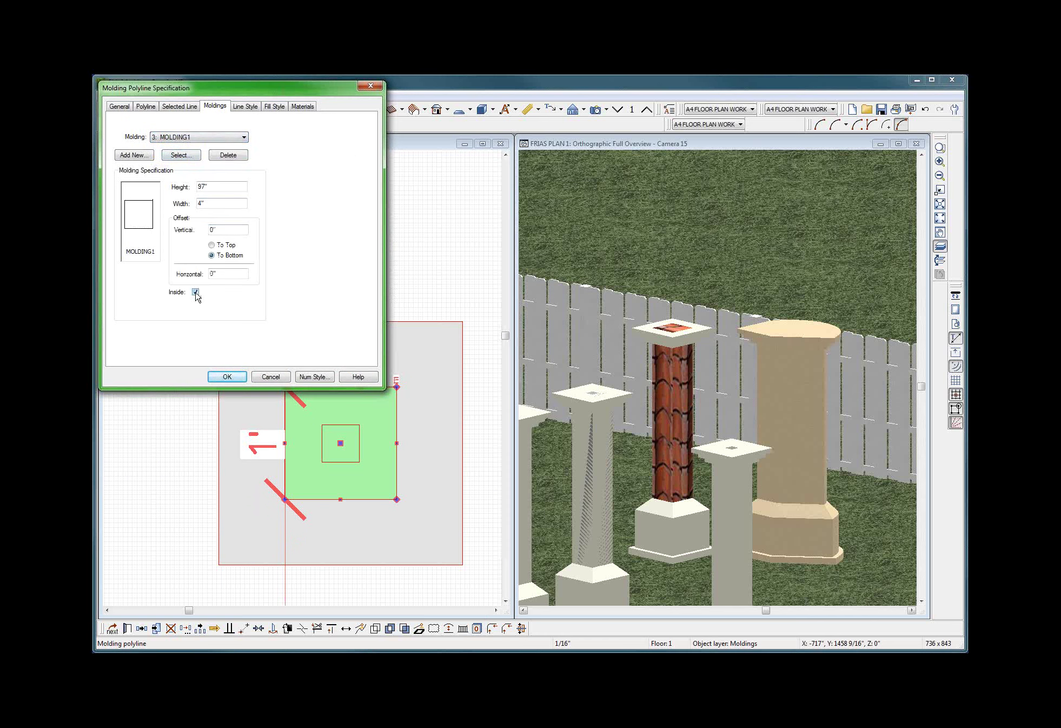
left_click(227, 378)
Draw a cross box over the MOLDING column's inner square, select it to check its width, and delete the box.
scroll(330, 427, "down", 2)
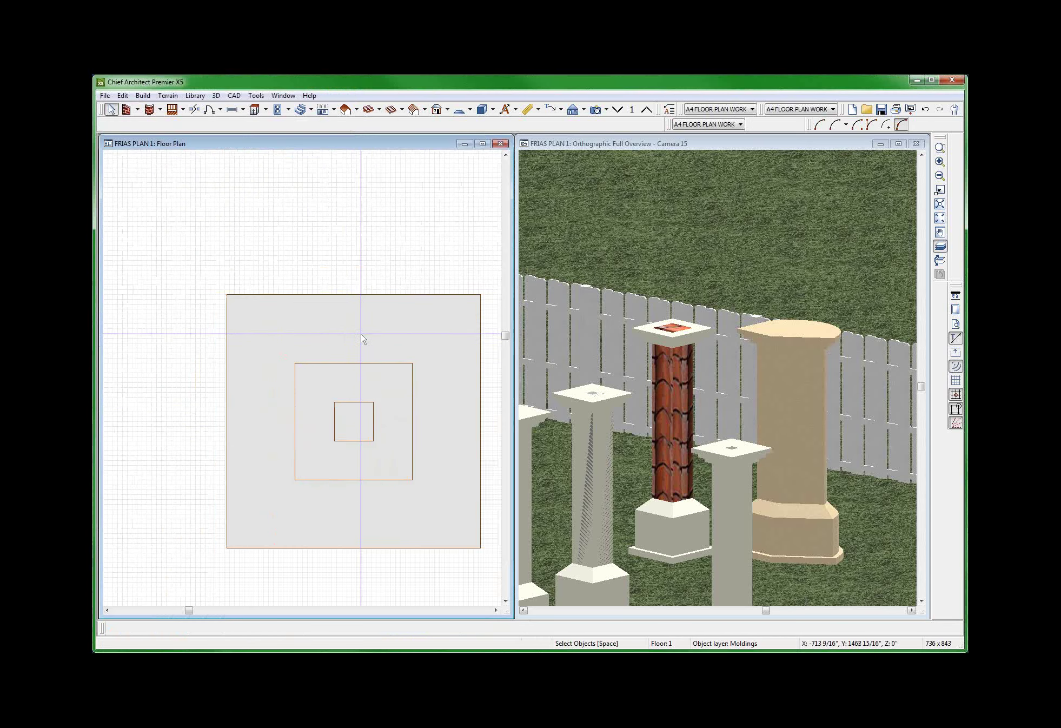
key("KP_6")
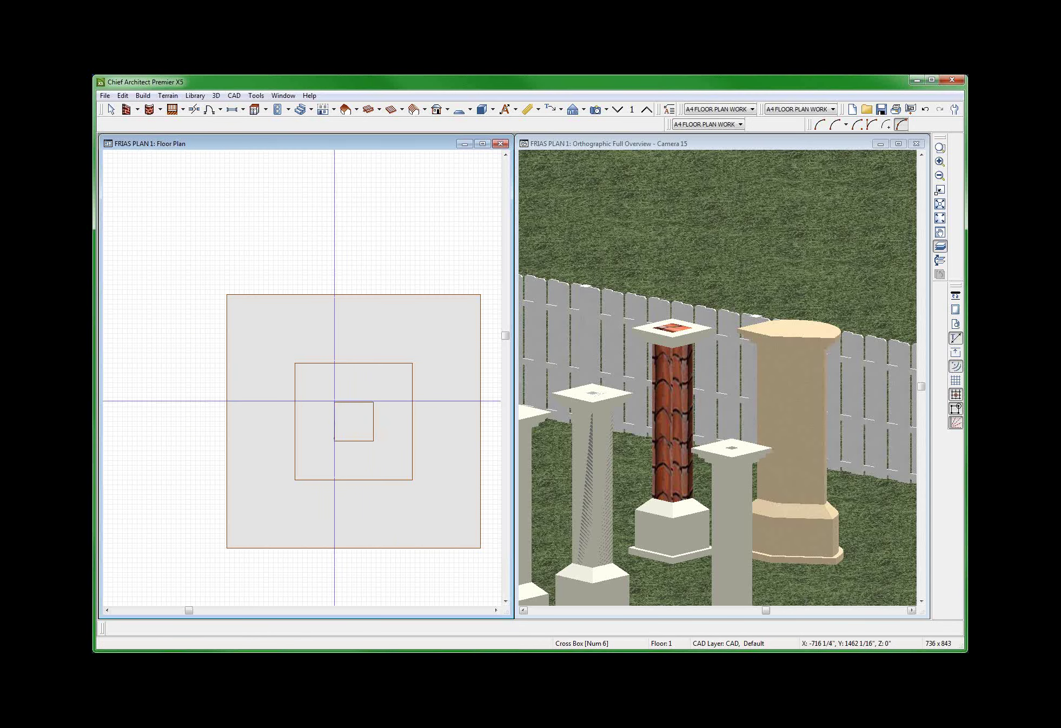
left_click_drag(335, 402, 374, 440)
scroll(373, 440, "up", 2)
key("space")
left_click(372, 415)
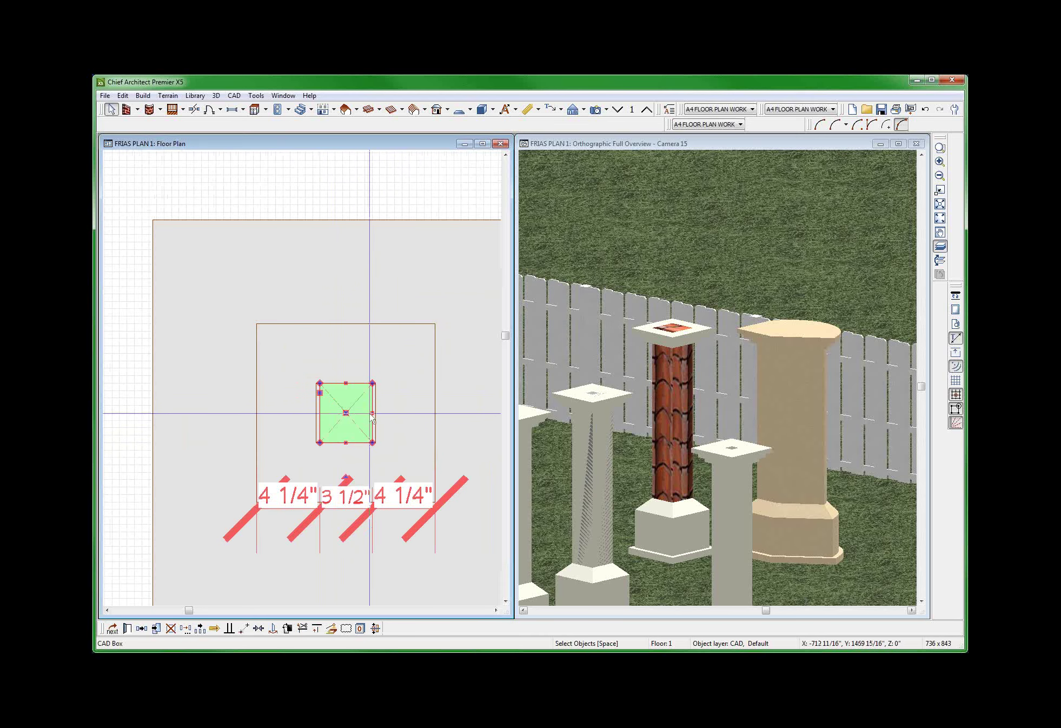
key("Delete")
scroll(394, 326, "down", 4)
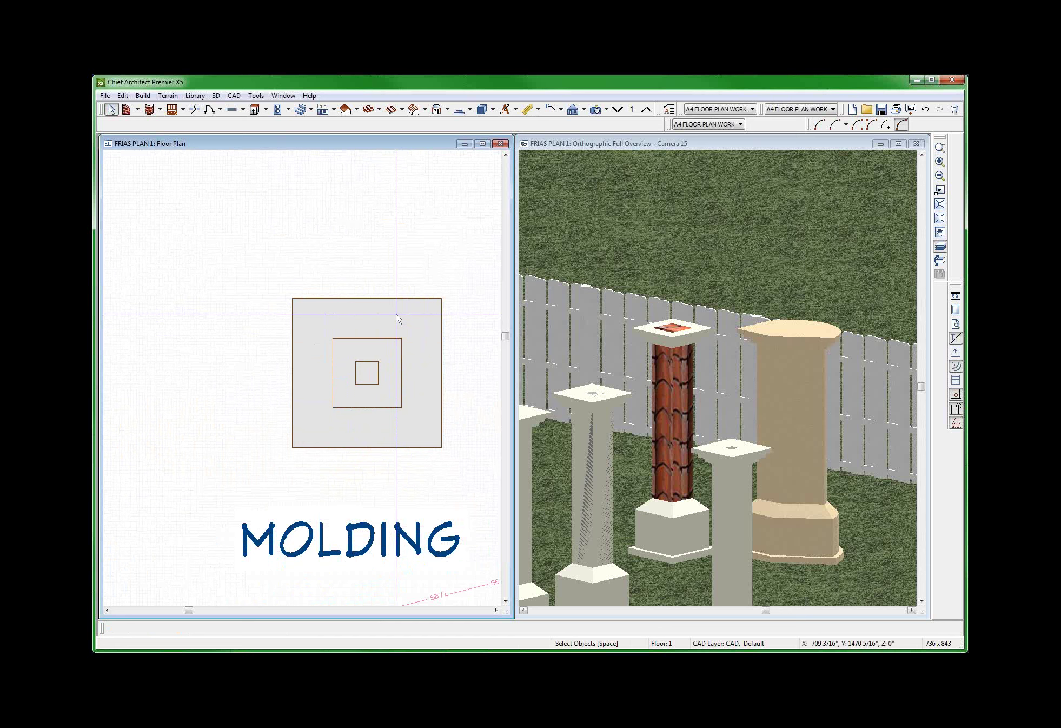
Select the MOLDING column's molding polyline and paste a copy of it beside the original.
left_click(362, 387)
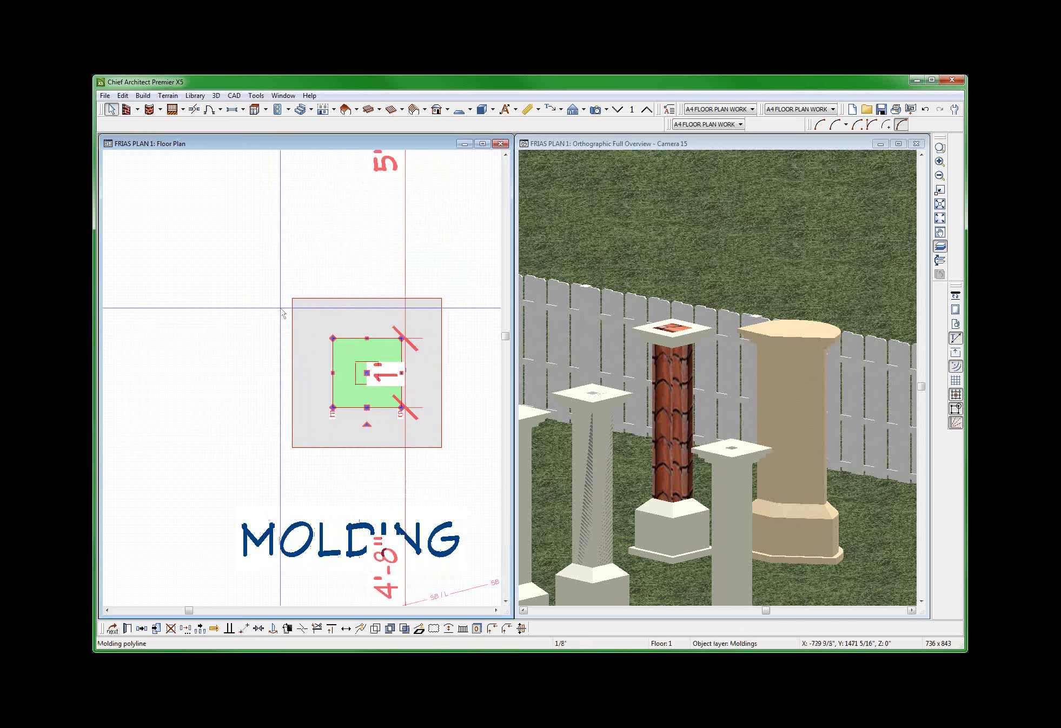
scroll(282, 313, "down", 2)
key("Escape")
scroll(282, 275, "up", 3)
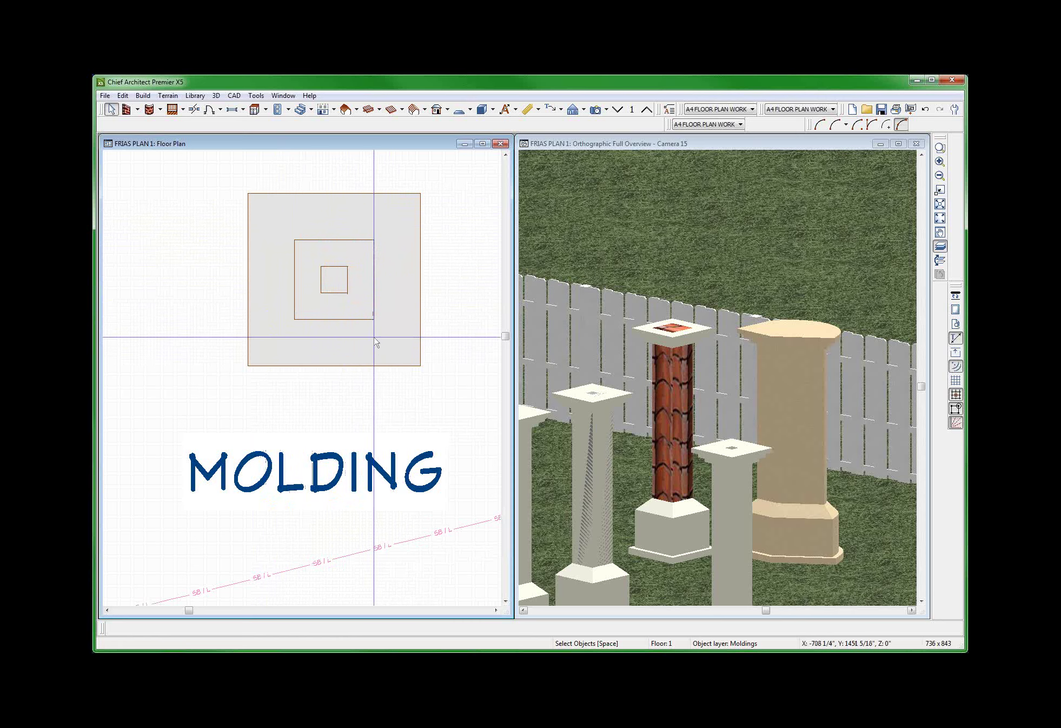
scroll(379, 341, "down", 4)
left_click(364, 314)
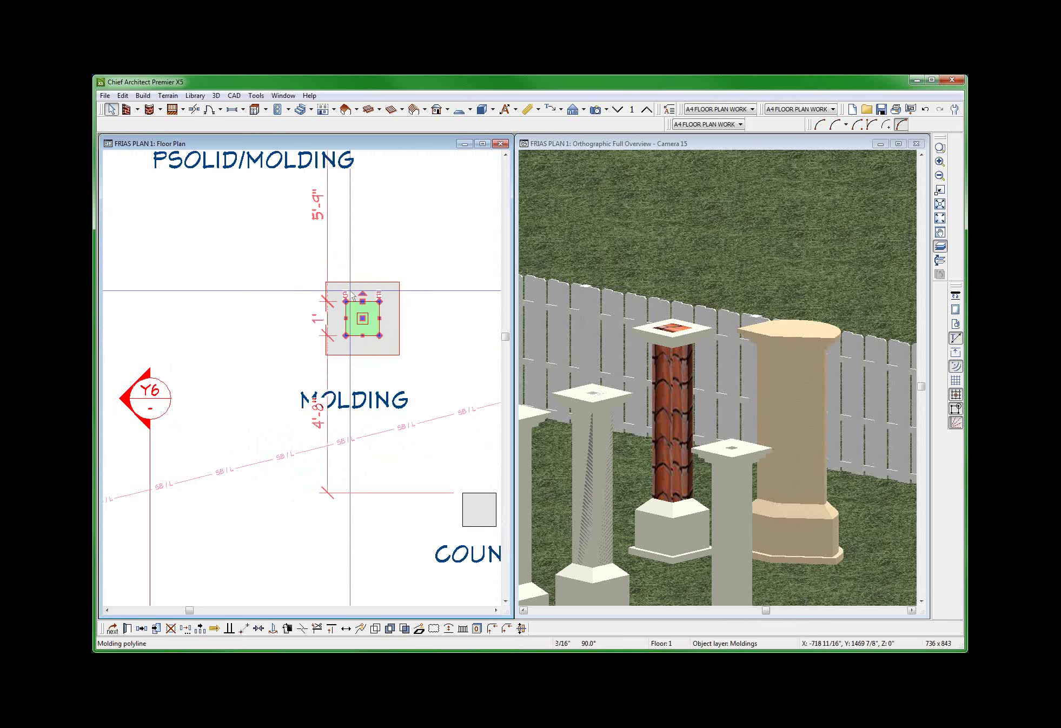
scroll(431, 395, "down", 2)
key("Escape")
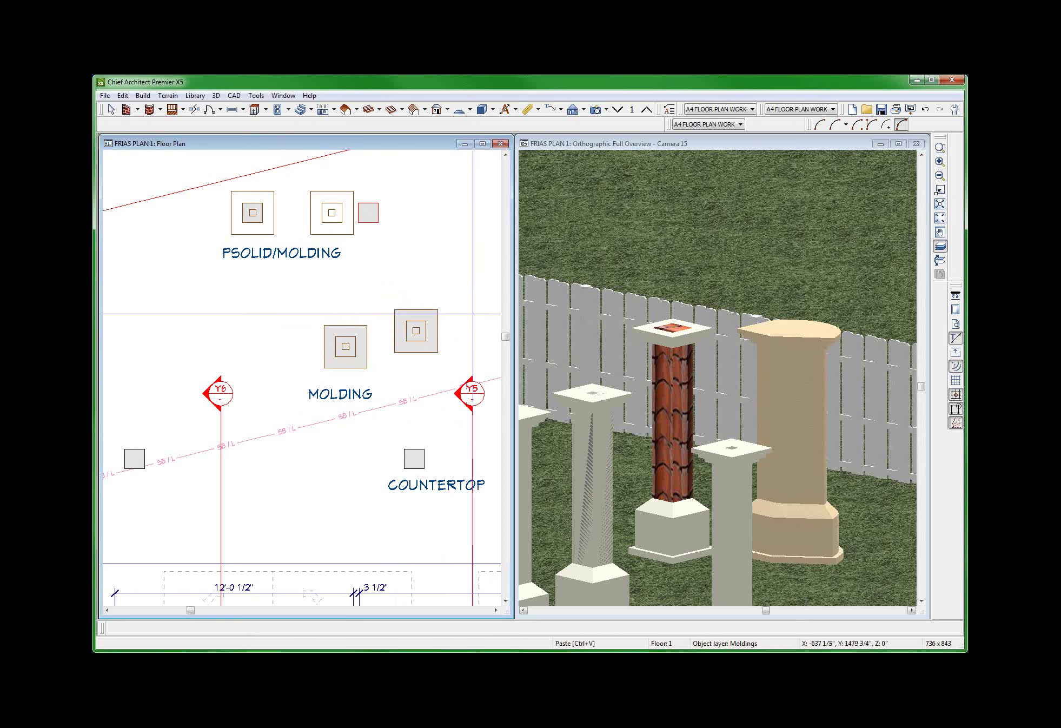
Set the copied molding polyline's fill pattern to Solid using the background color.
left_click(402, 319)
double_click(402, 318)
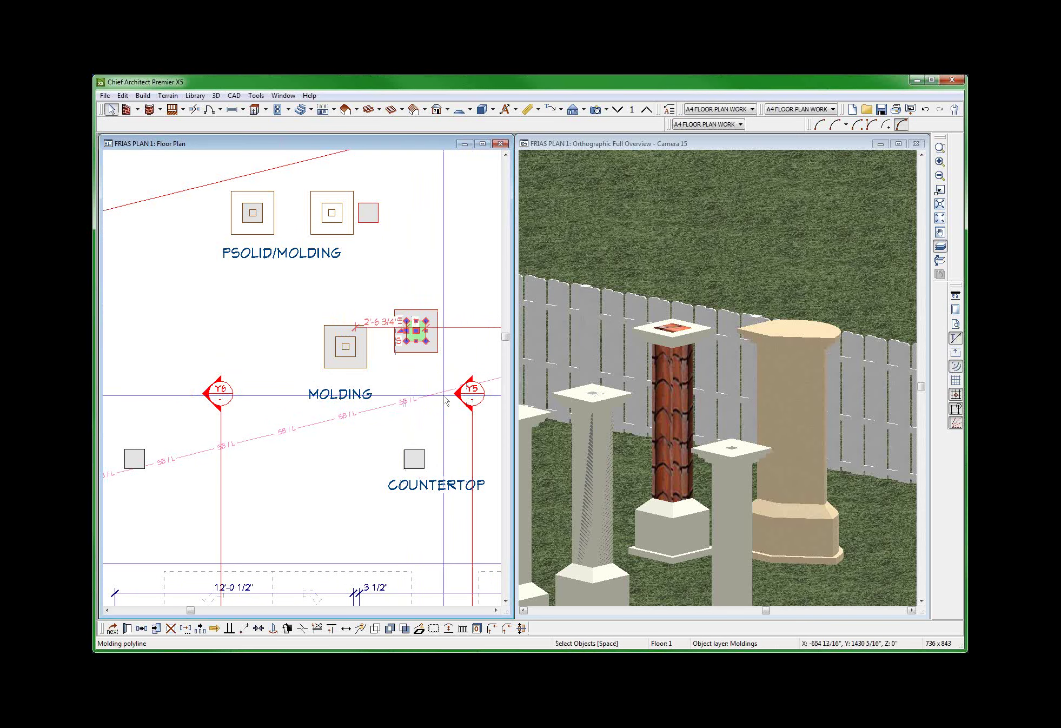
left_click(275, 107)
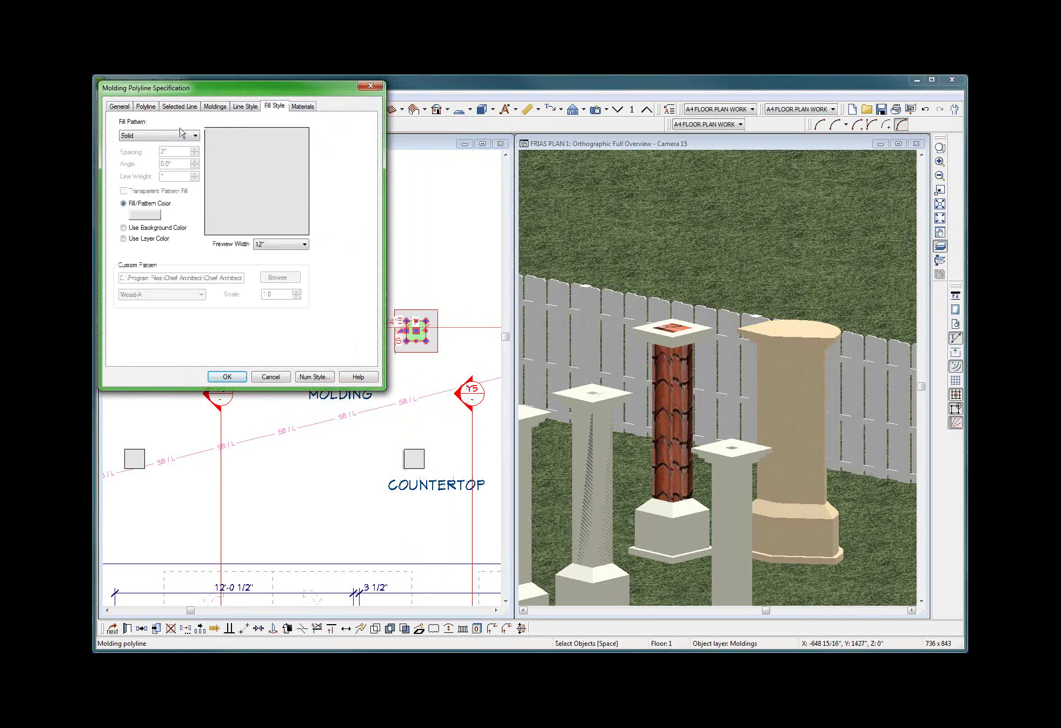
left_click(170, 137)
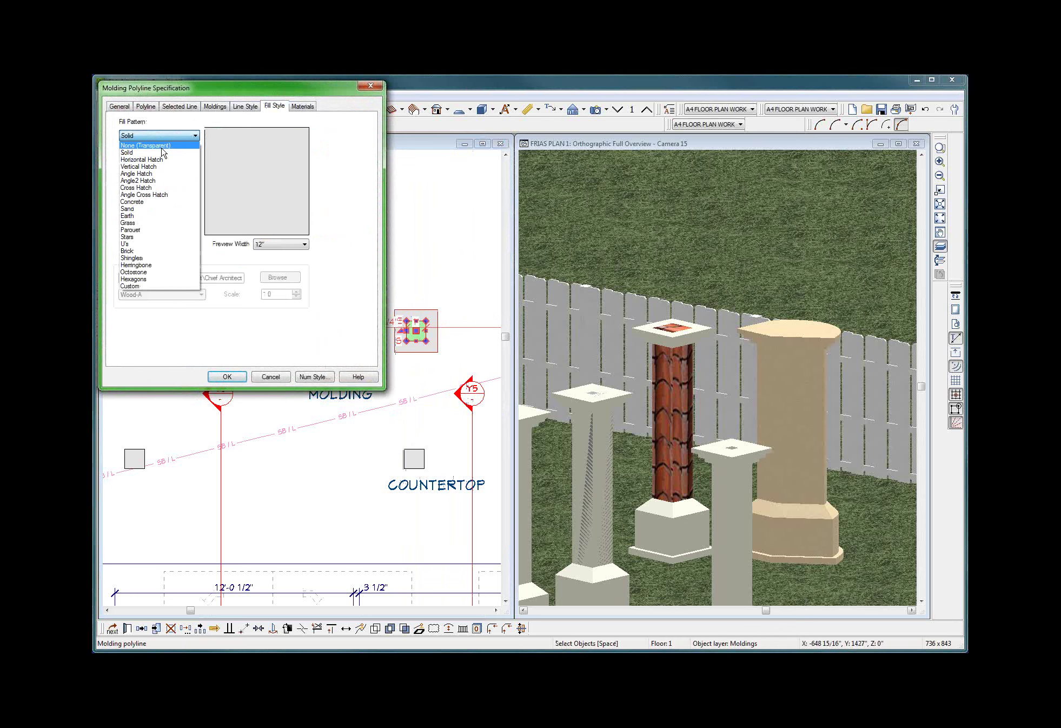
left_click(160, 153)
left_click(157, 230)
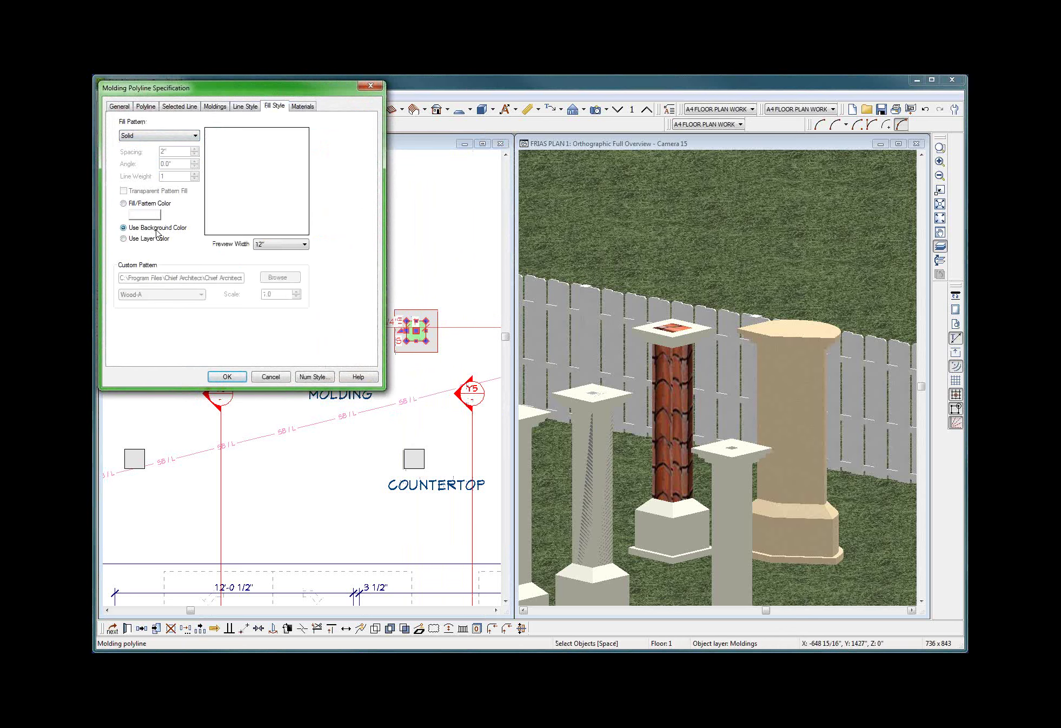
left_click(228, 376)
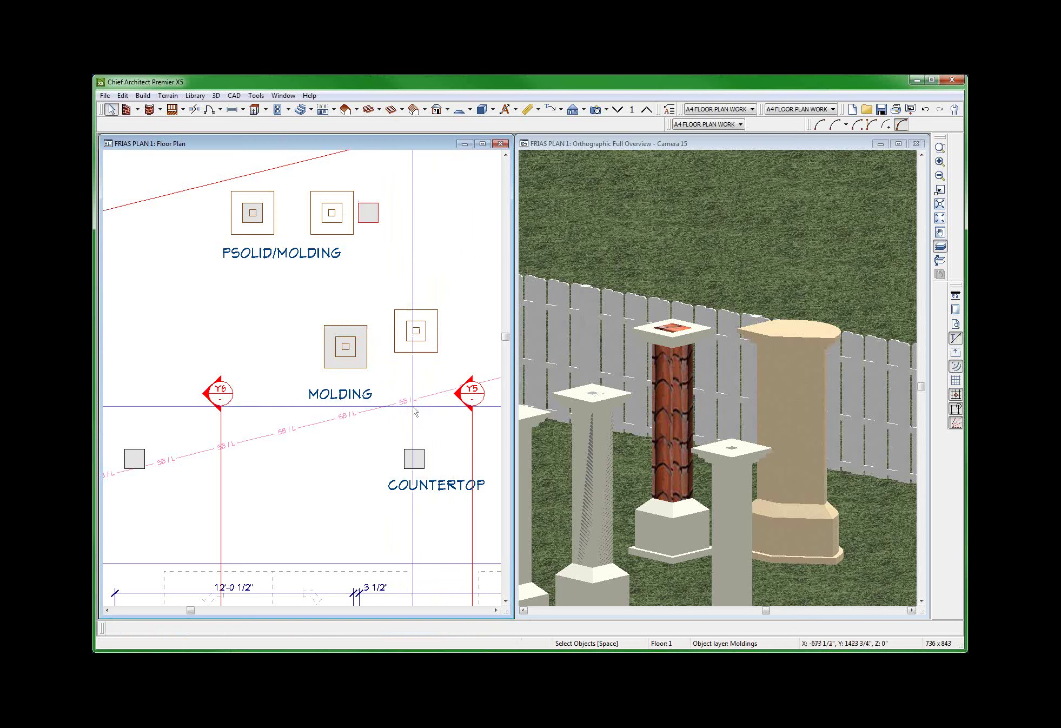
Delete the copied molding polyline beside the MOLDING column.
scroll(481, 324, "up", 1)
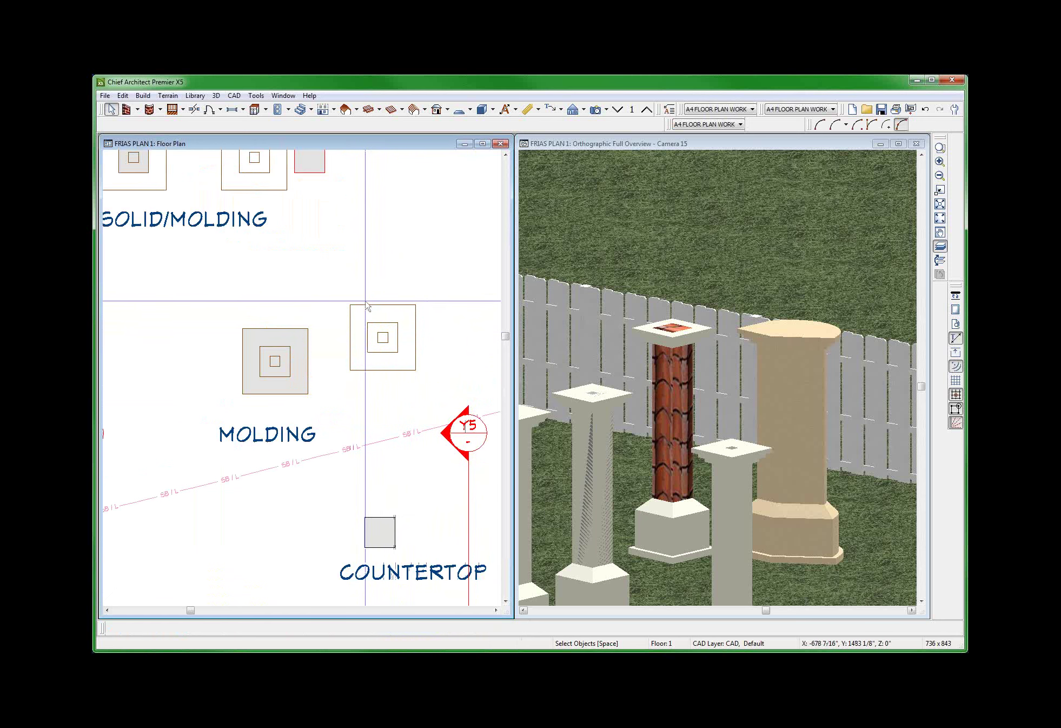
scroll(382, 378, "down", 1)
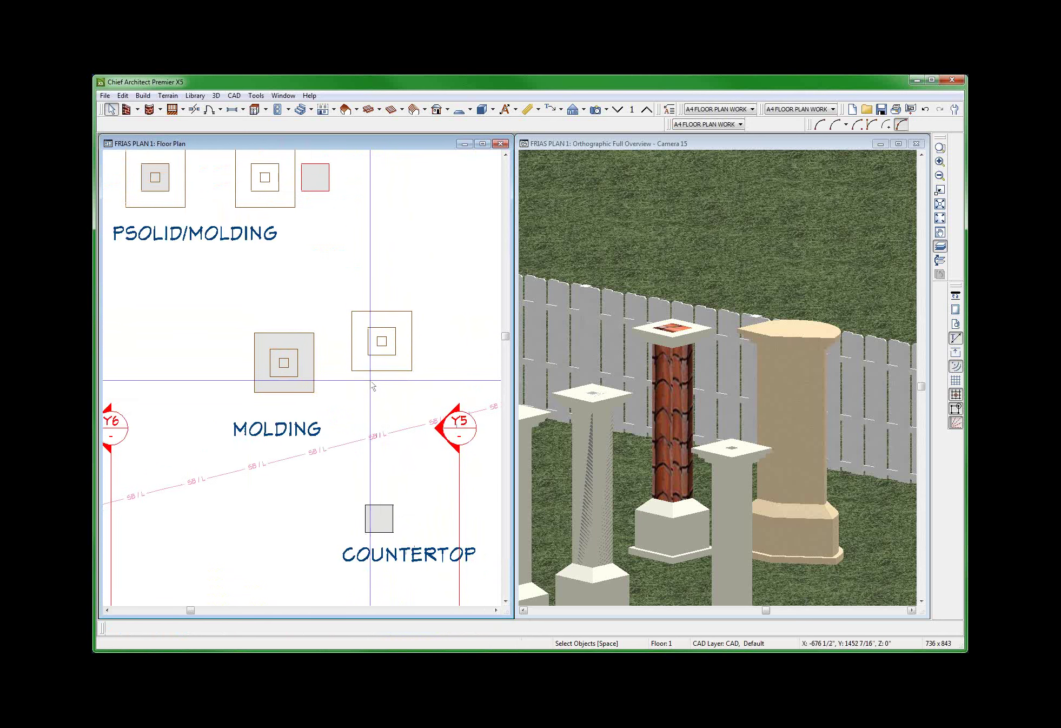
left_click(384, 353)
scroll(385, 348, "down", 1)
key("Delete")
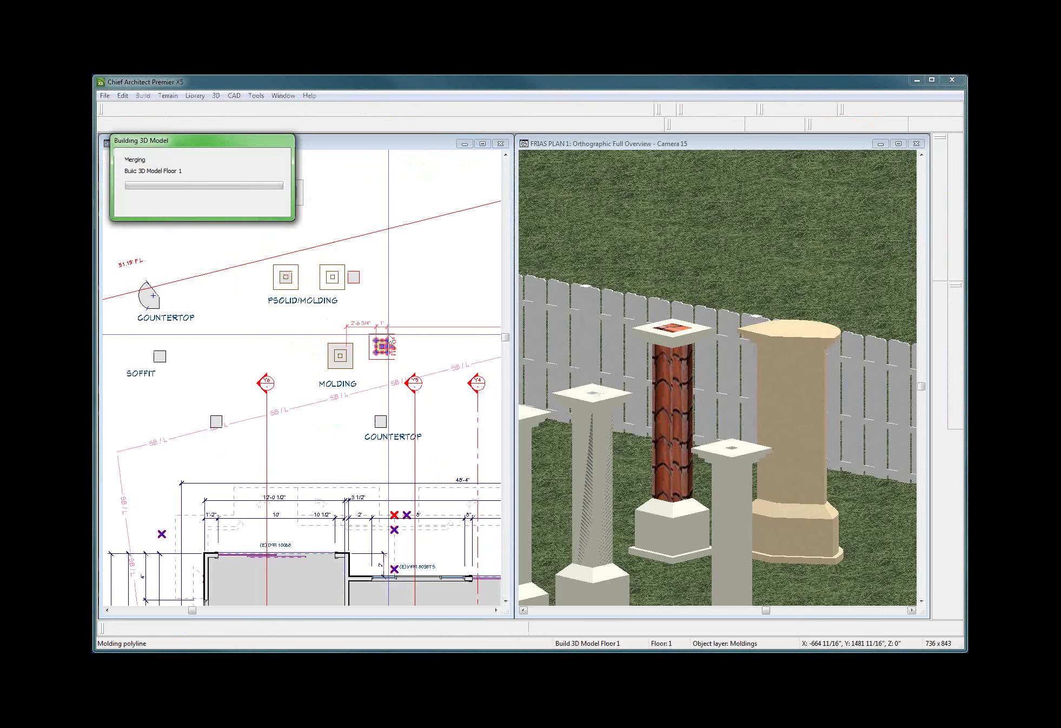
Select both objects of the original PSOLID/MOLDING column together, examine them up close, and clear the selection.
scroll(261, 277, "up", 1)
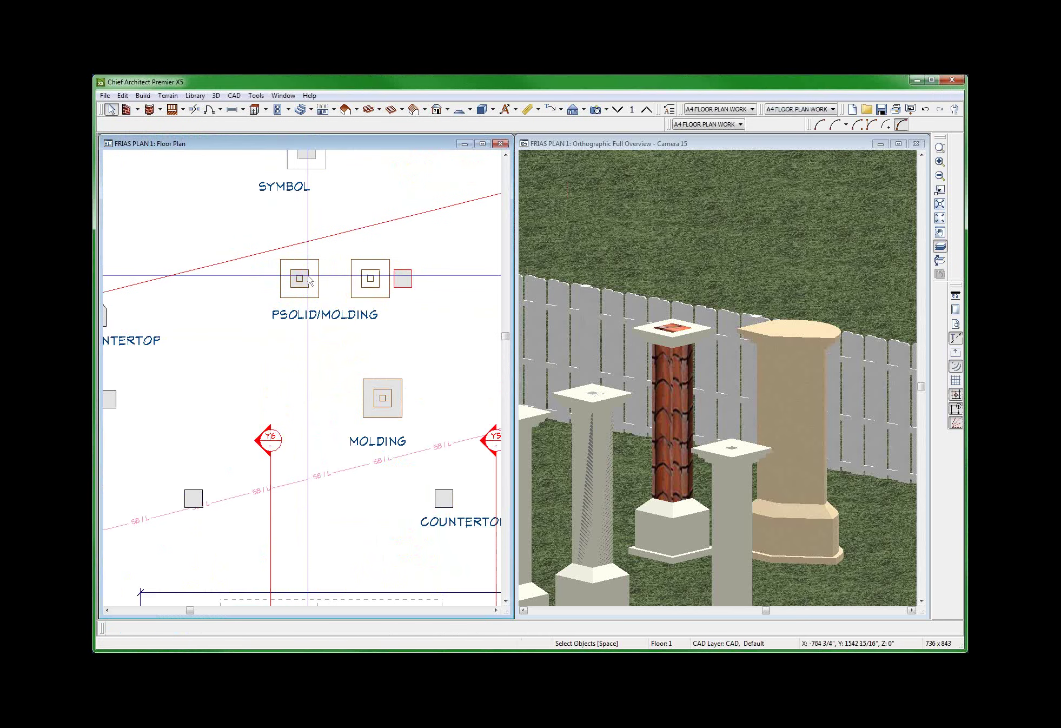
left_click_drag(241, 244, 324, 320)
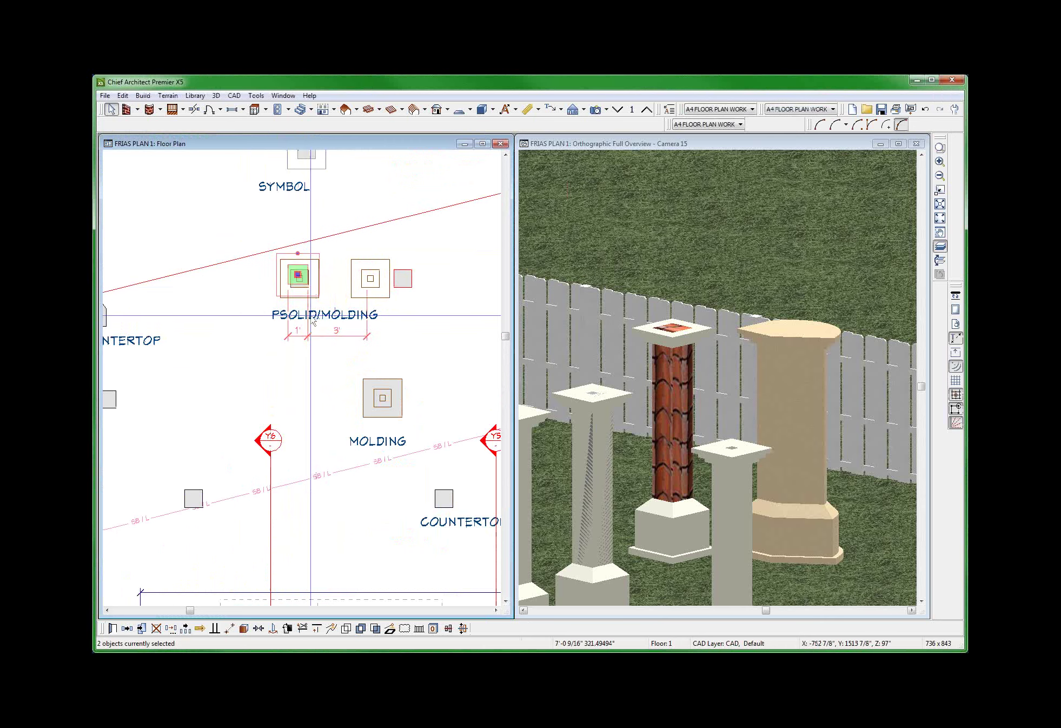
scroll(313, 322, "up", 1)
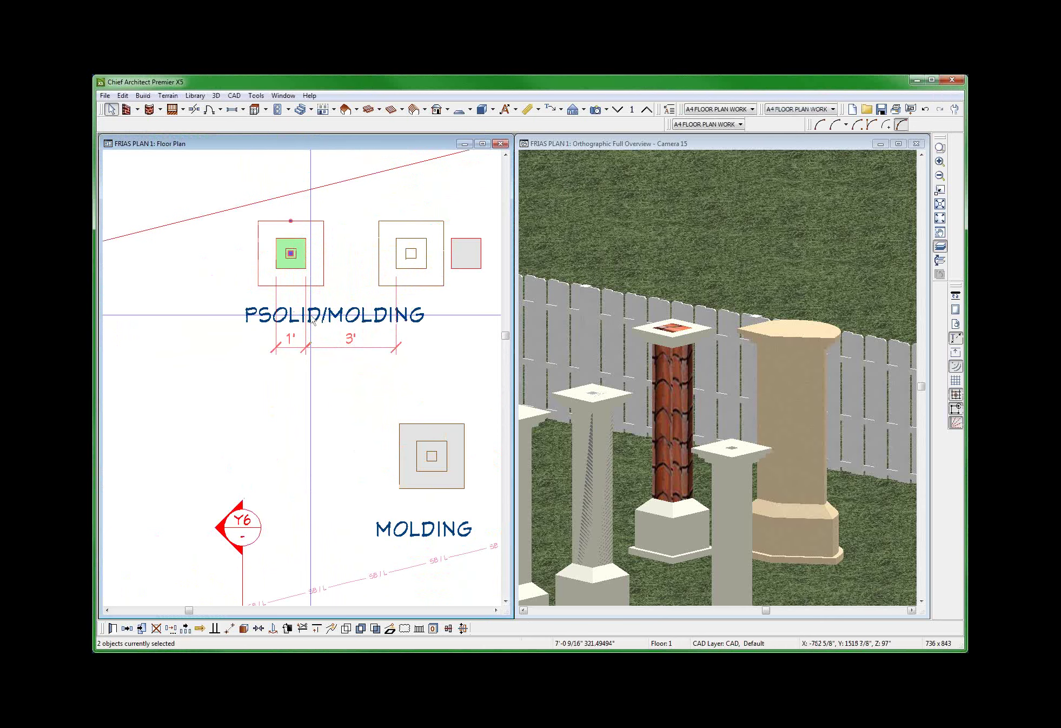
key("Escape")
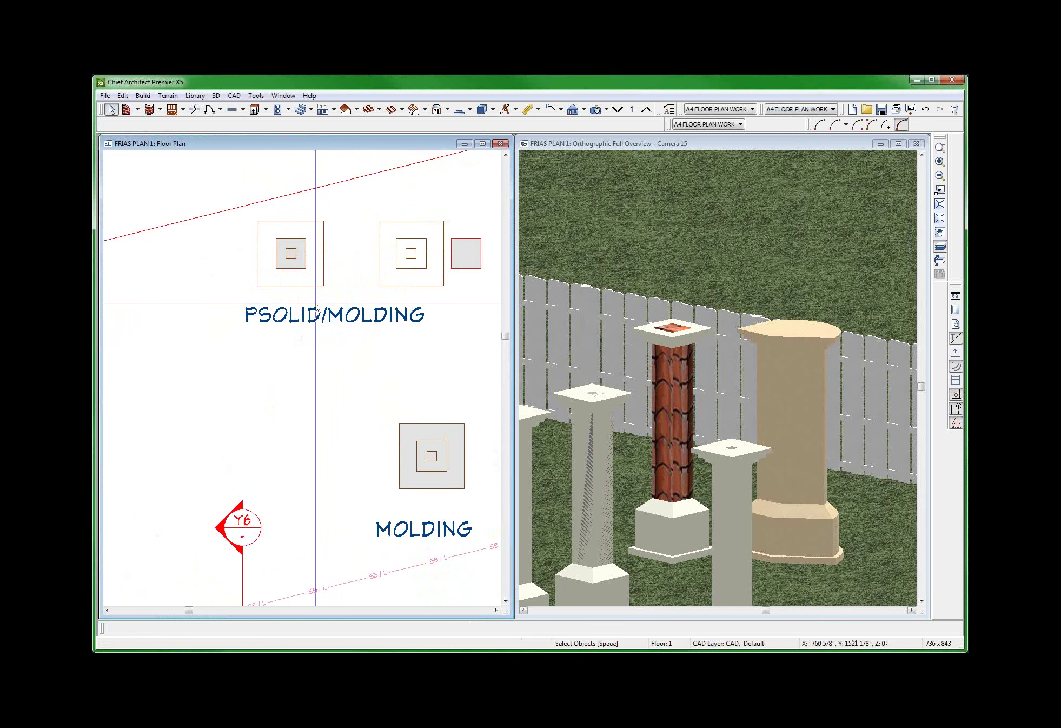
Open the original PSOLID/MOLDING column's molding polyline specification, review its list of moldings, and close the dialog.
scroll(253, 234, "down", 2)
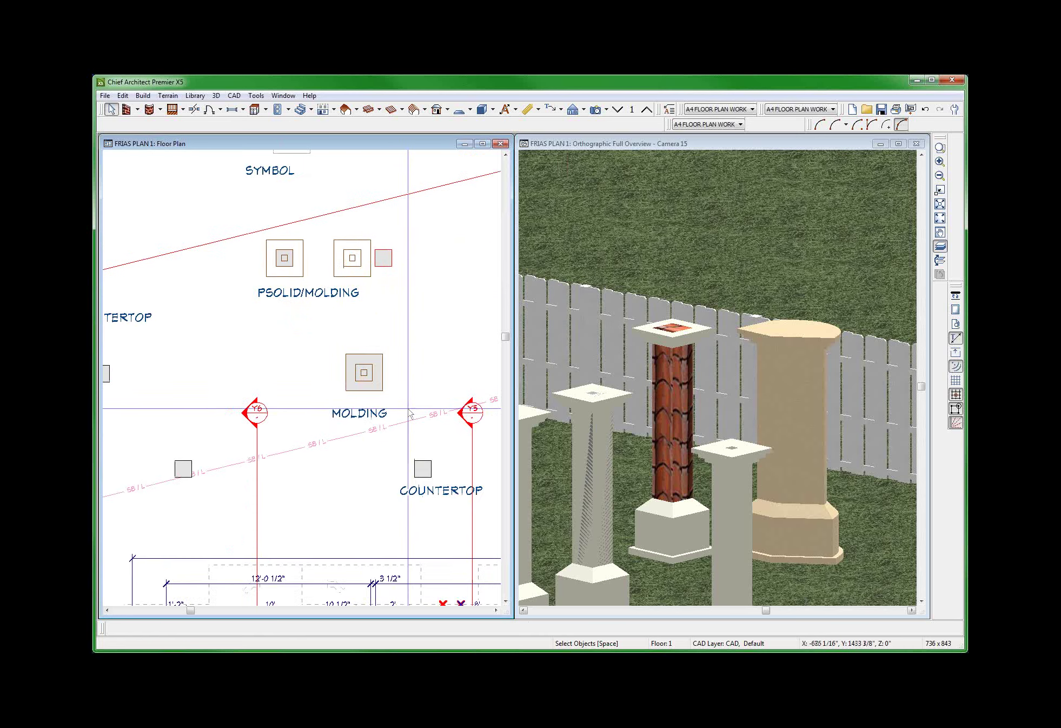
left_click(361, 377)
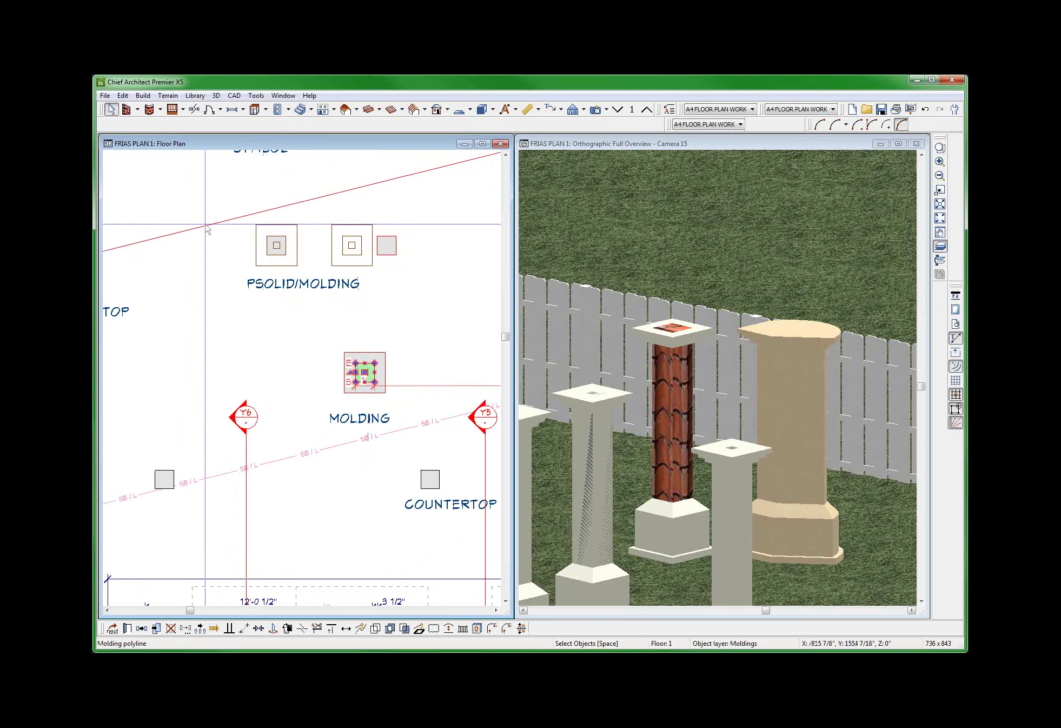
scroll(323, 216, "up", 1)
left_click_drag(393, 481, 212, 265)
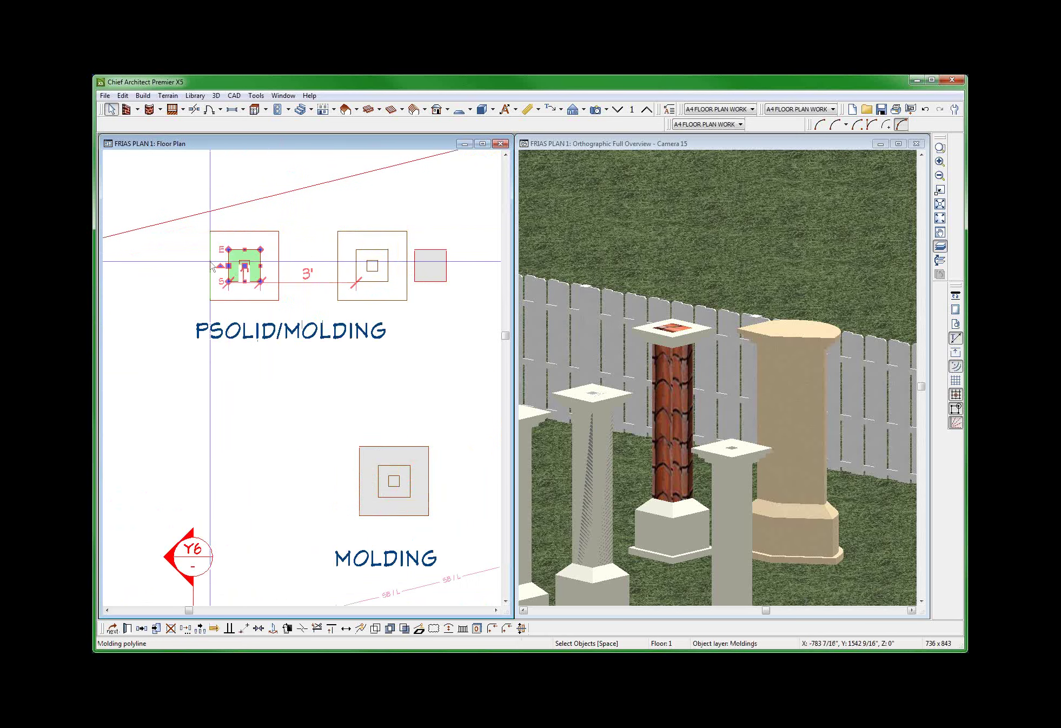
double_click(238, 261)
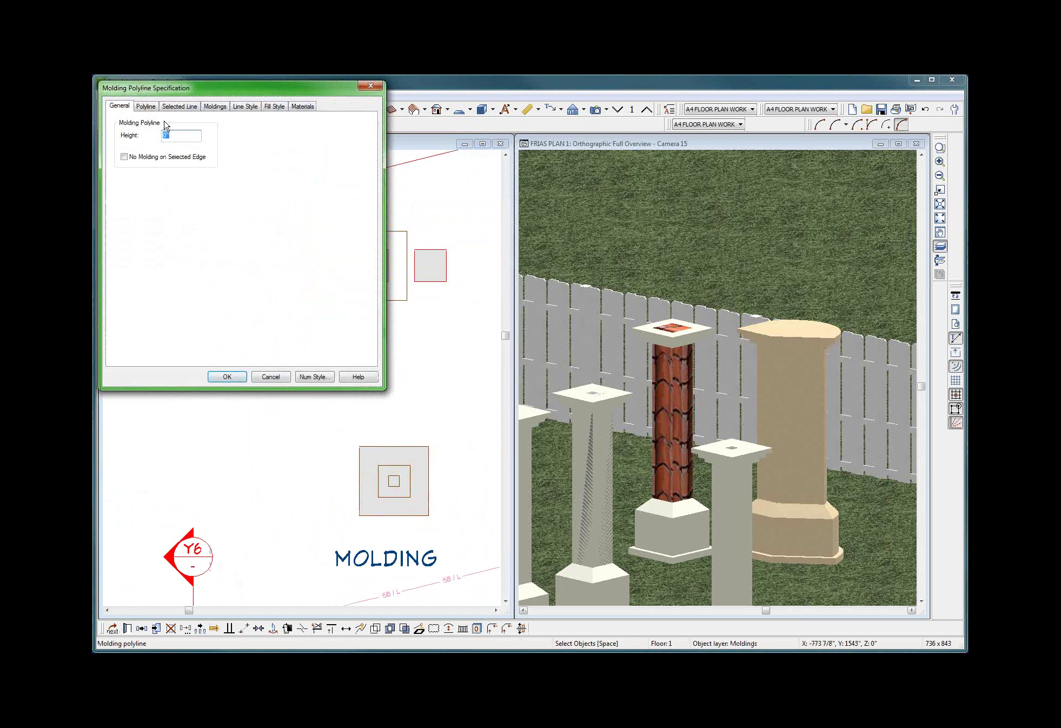
left_click(217, 106)
left_click(202, 139)
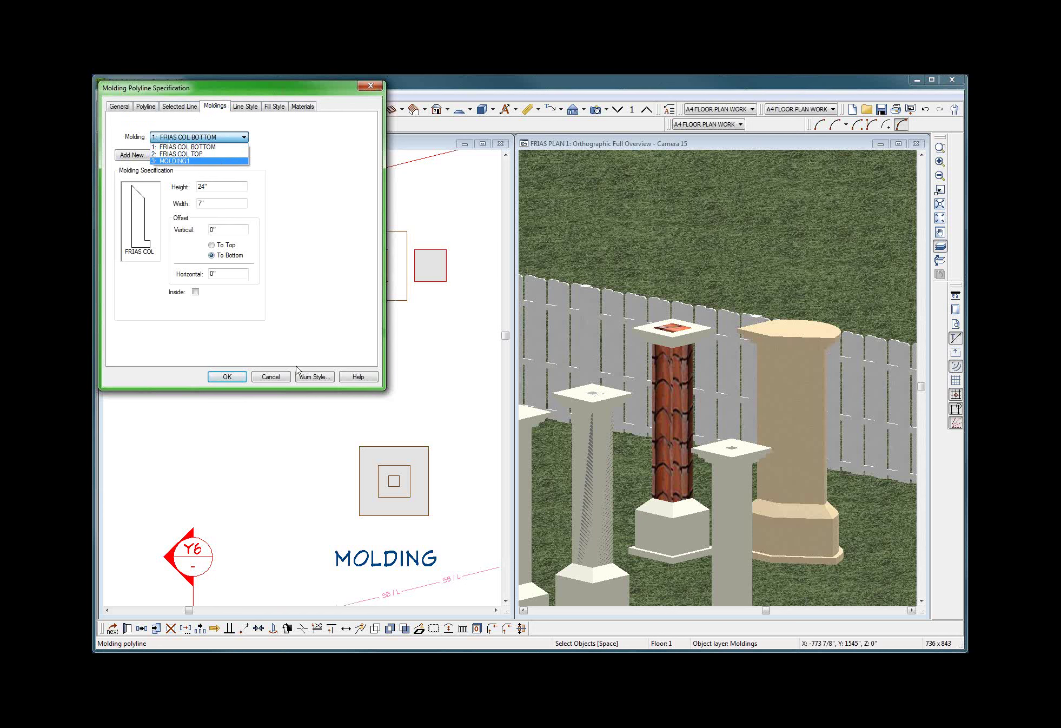
left_click(264, 377)
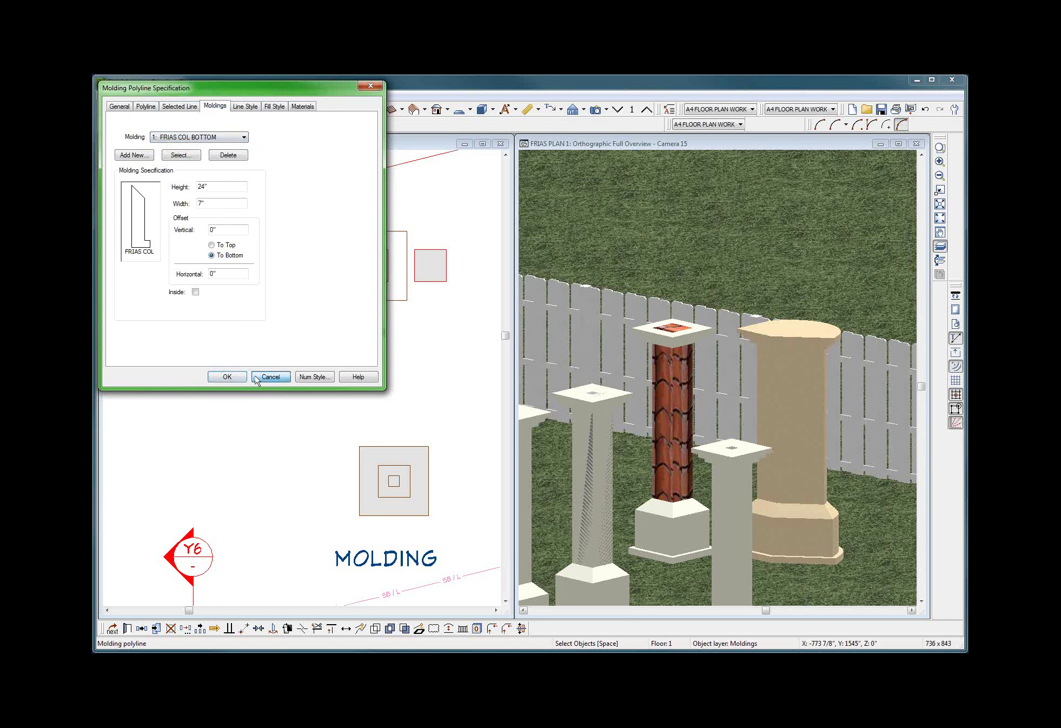
left_click(228, 377)
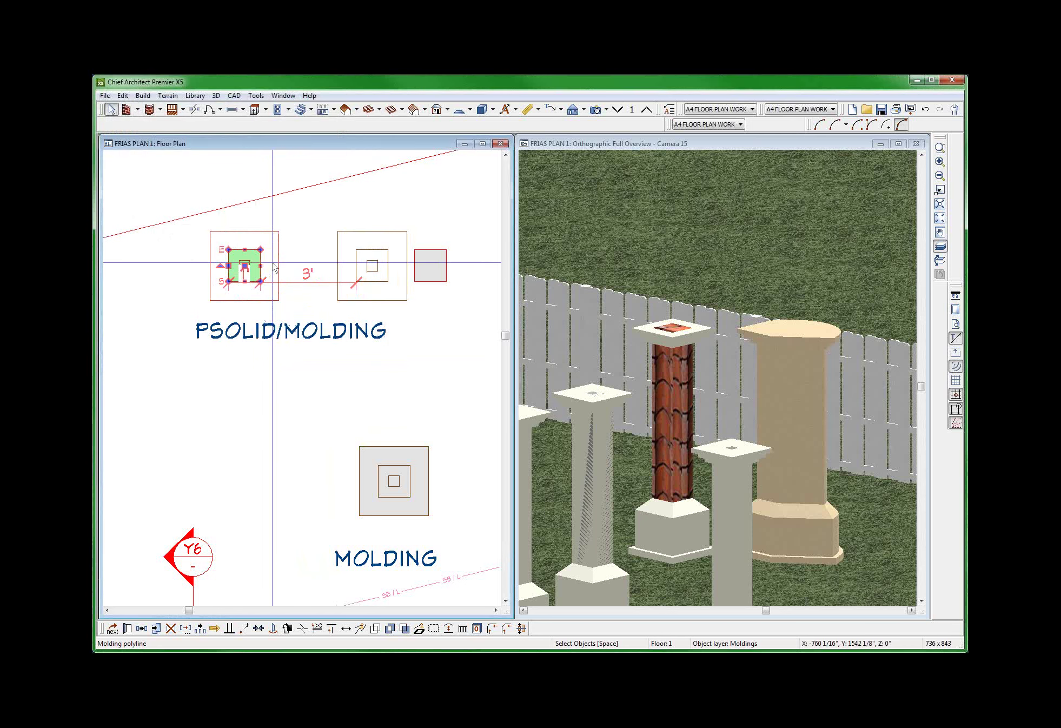
Open the PSOLID/MOLDING column's polyline solid specification, review its fill style, top elevation and thickness, and cancel.
left_click(259, 255)
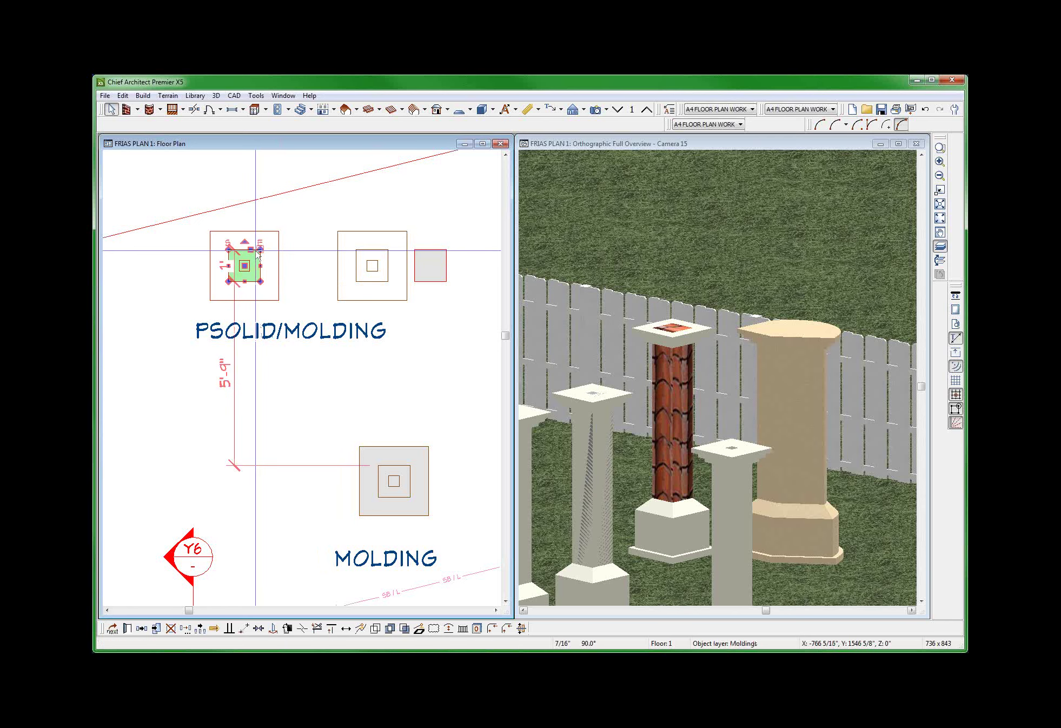
double_click(259, 256)
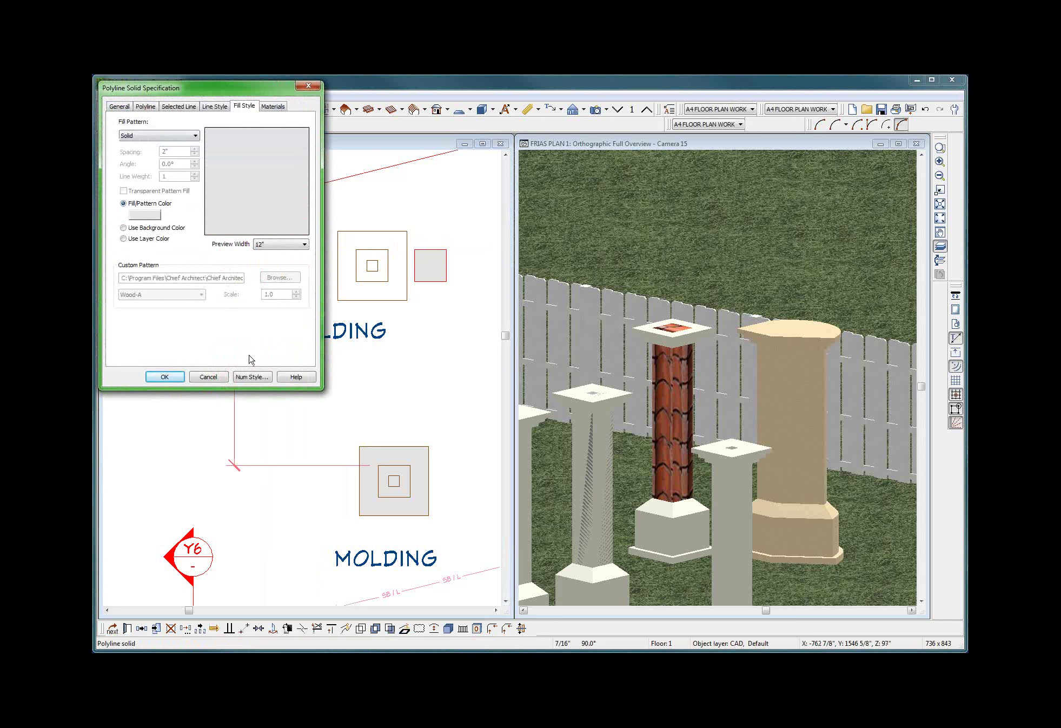
left_click(117, 106)
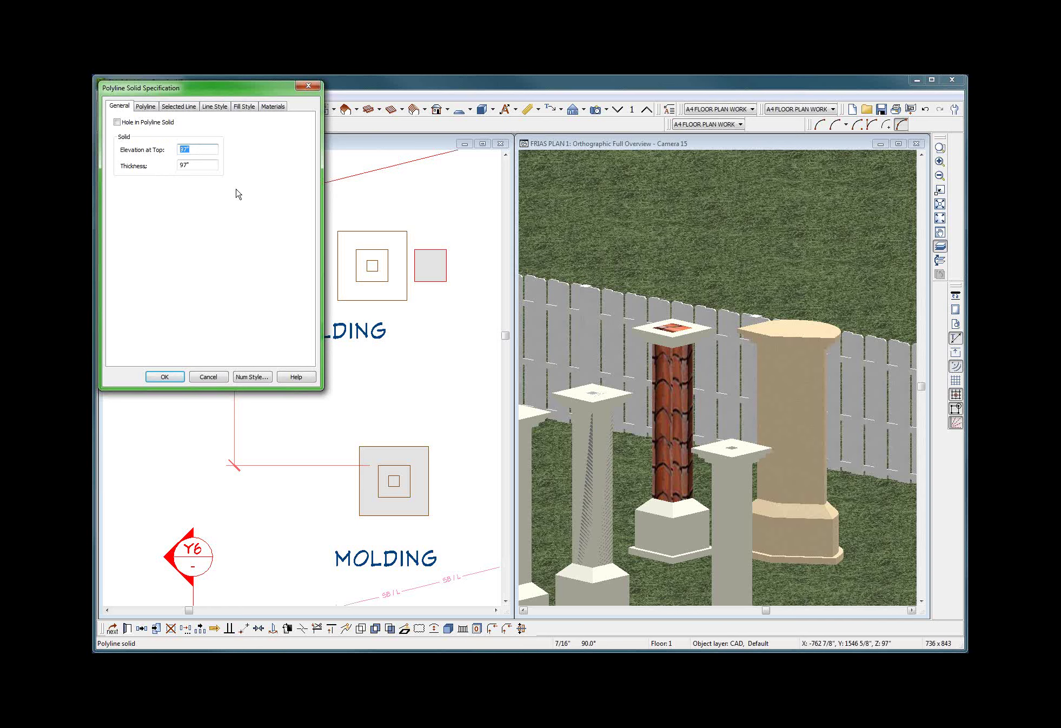
left_click(221, 377)
Compare the PSOLID/MOLDING column with its separated version, select the detached polyline solid, and clear the selection.
left_click_drag(202, 182, 254, 296)
scroll(295, 349, "down", 2)
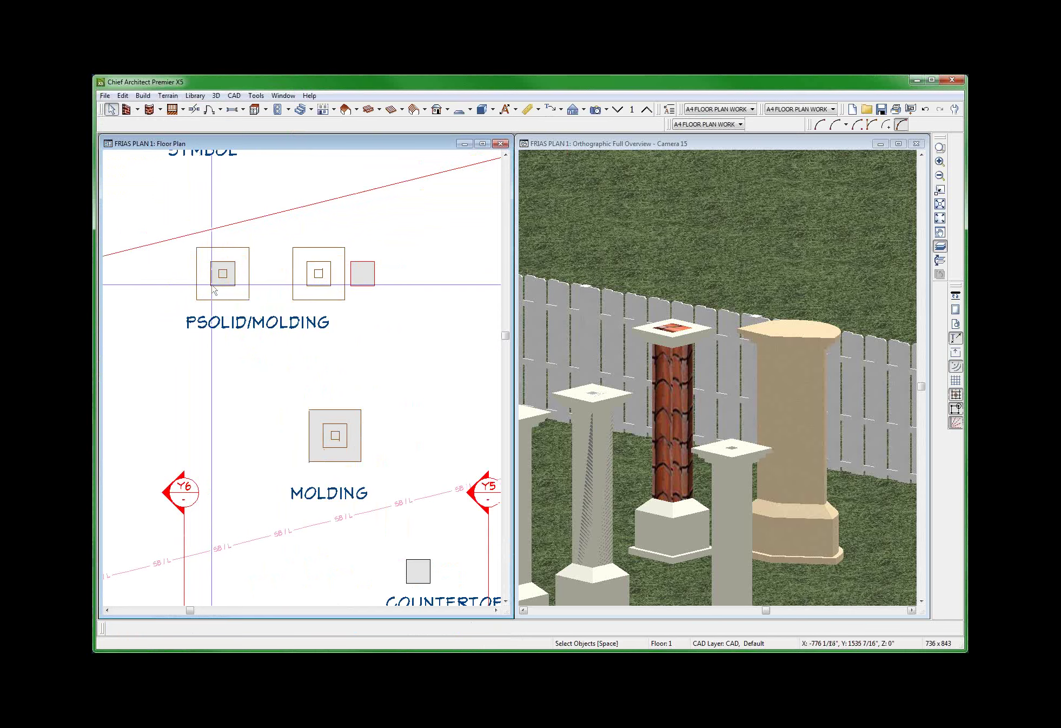
left_click(319, 276)
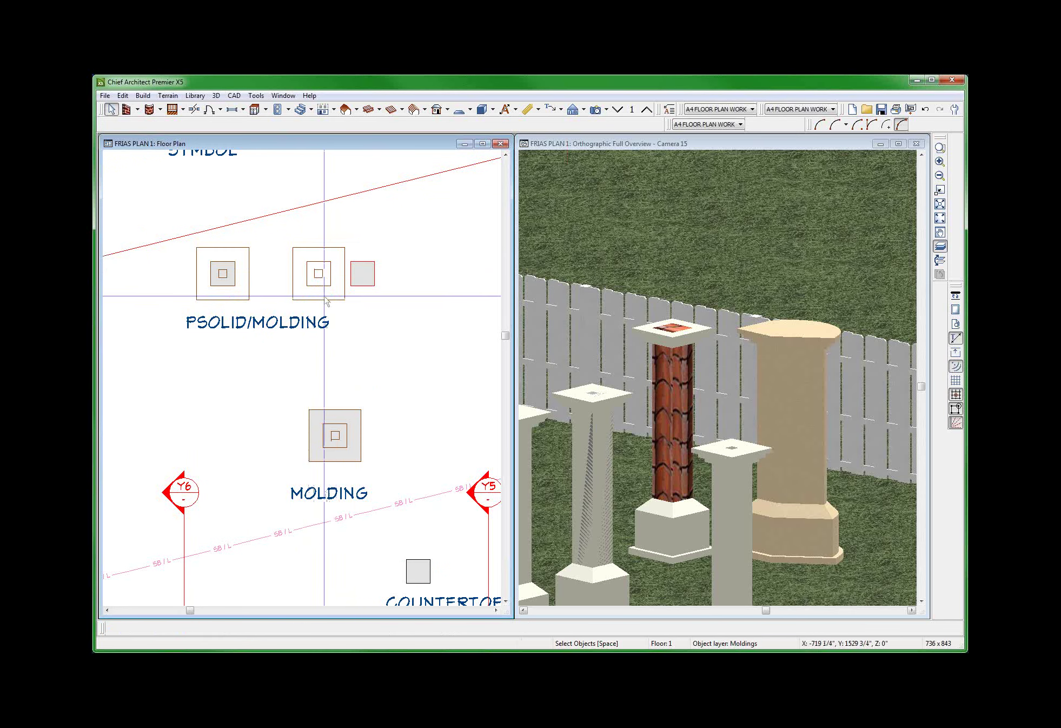
left_click(363, 272)
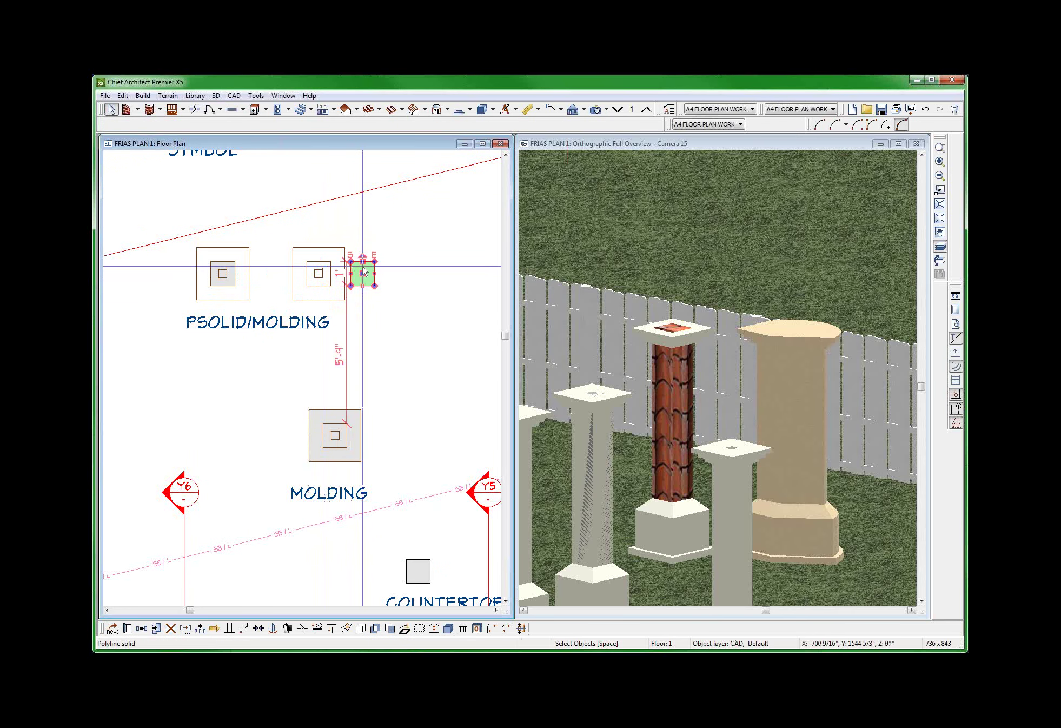
scroll(413, 431, "down", 2)
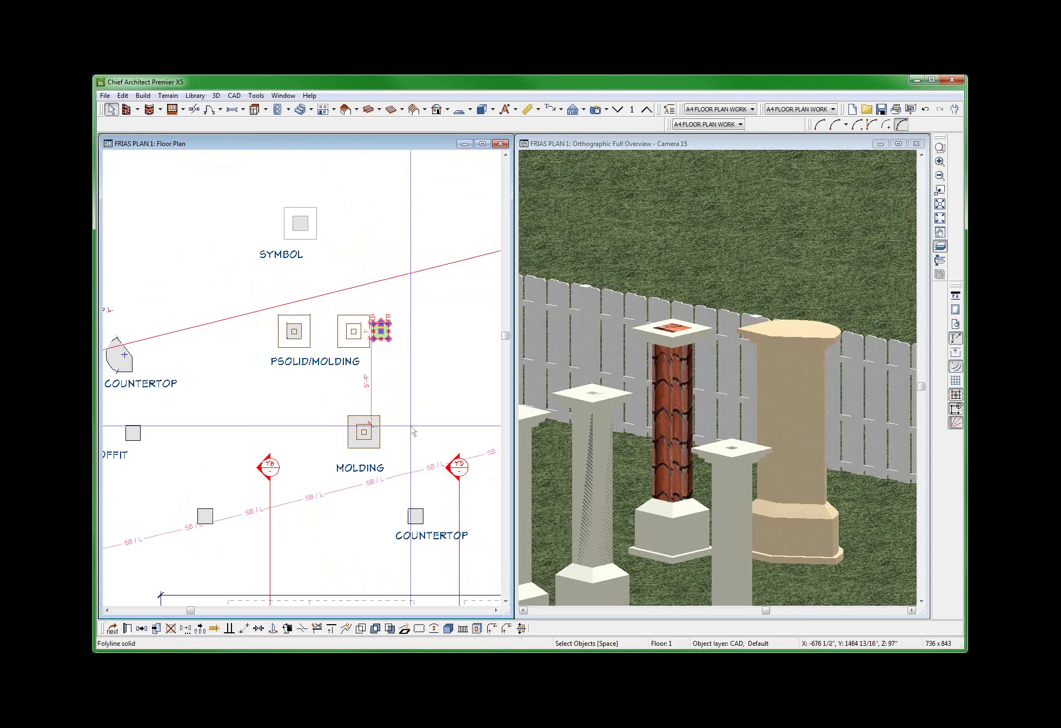
scroll(413, 431, "down", 3)
left_click(355, 425)
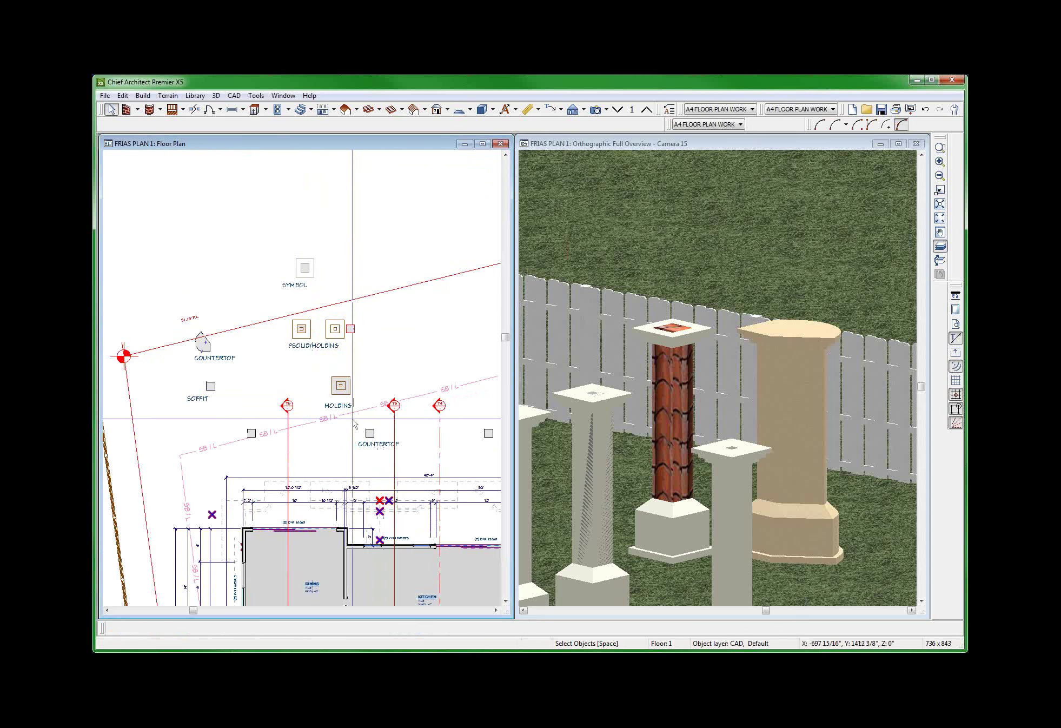
Select the COUNTERTOP column nearest the house and the SOFFIT column in turn, examine them in plan, and clear the selection.
left_click(370, 433)
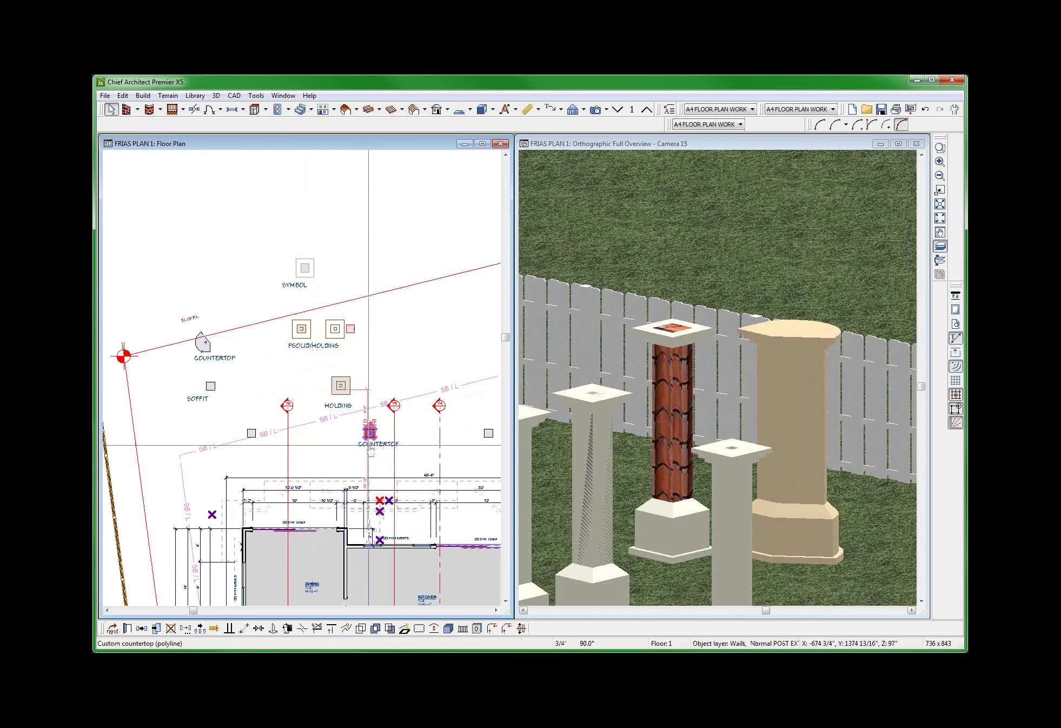
scroll(385, 424, "up", 2)
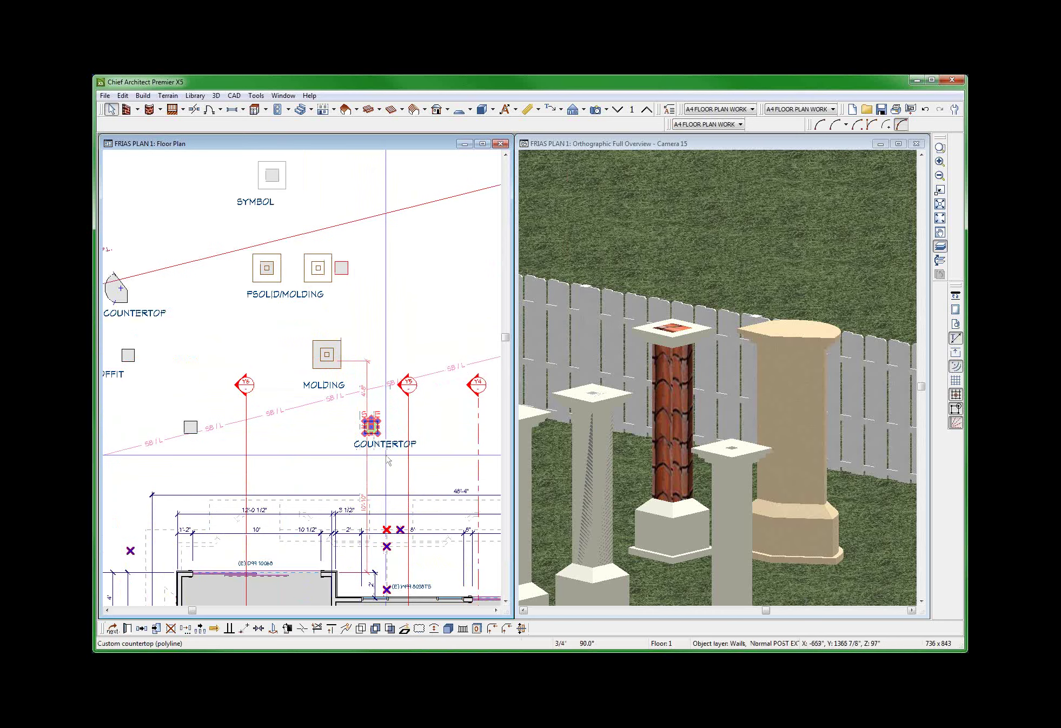
scroll(395, 439, "down", 1)
left_click(214, 379)
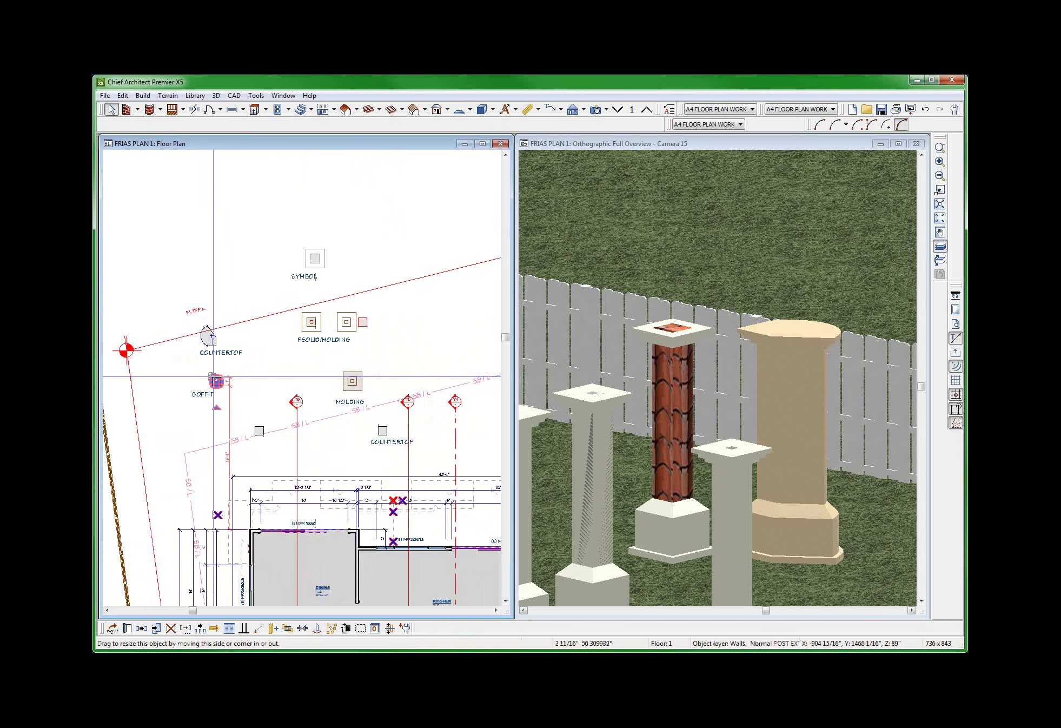
scroll(213, 377, "up", 1)
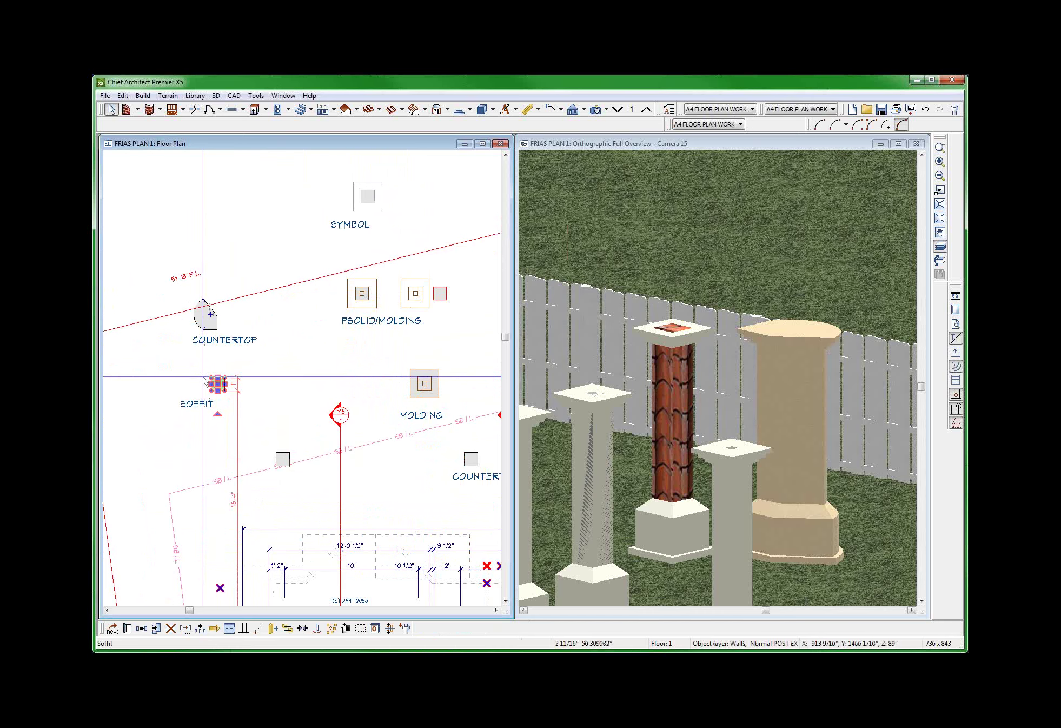
left_click(202, 377)
scroll(201, 377, "down", 1)
scroll(293, 325, "up", 1)
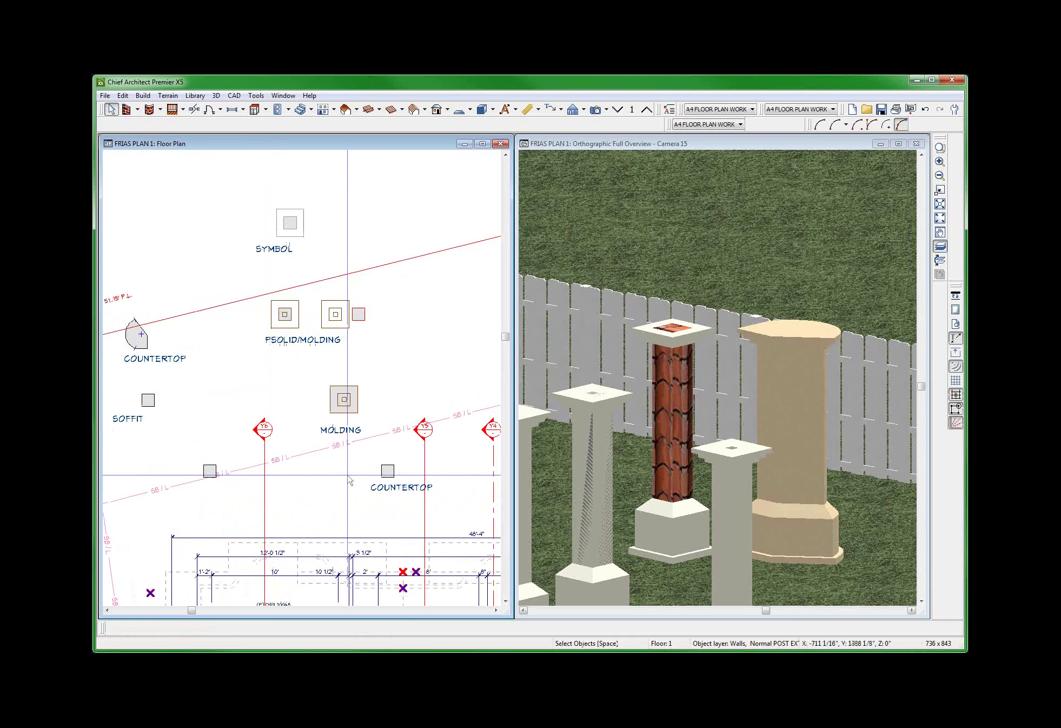
Select the MOLDING column's molding polyline, examine its plan appearance up close, and clear the selection.
left_click(344, 400)
scroll(301, 433, "up", 2)
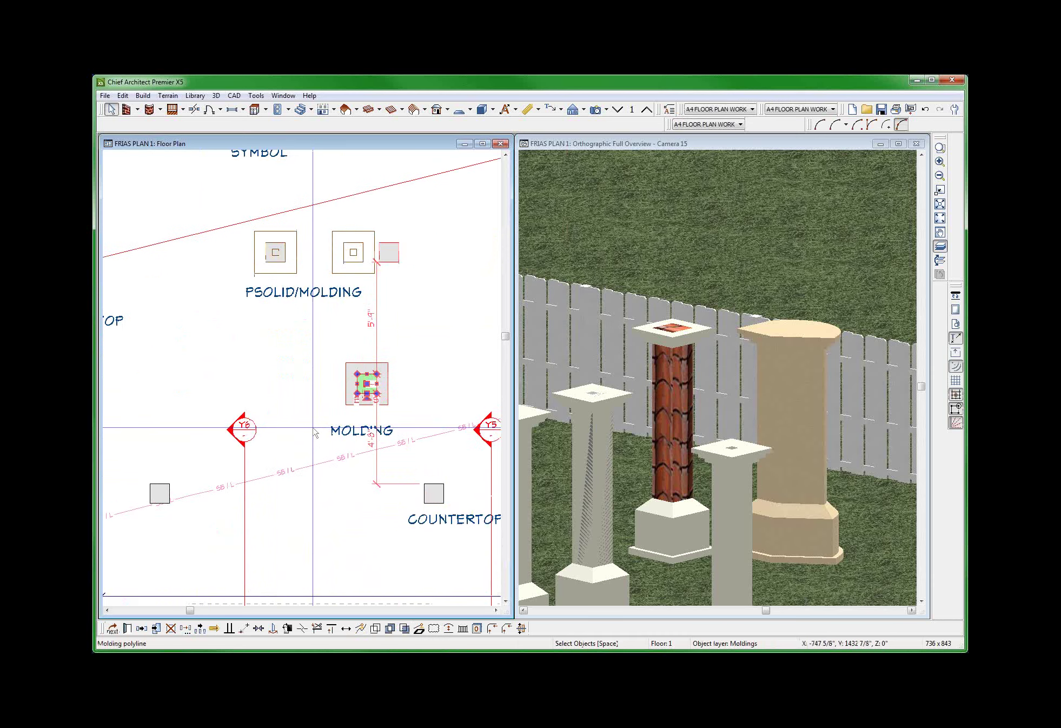
scroll(351, 373, "up", 2)
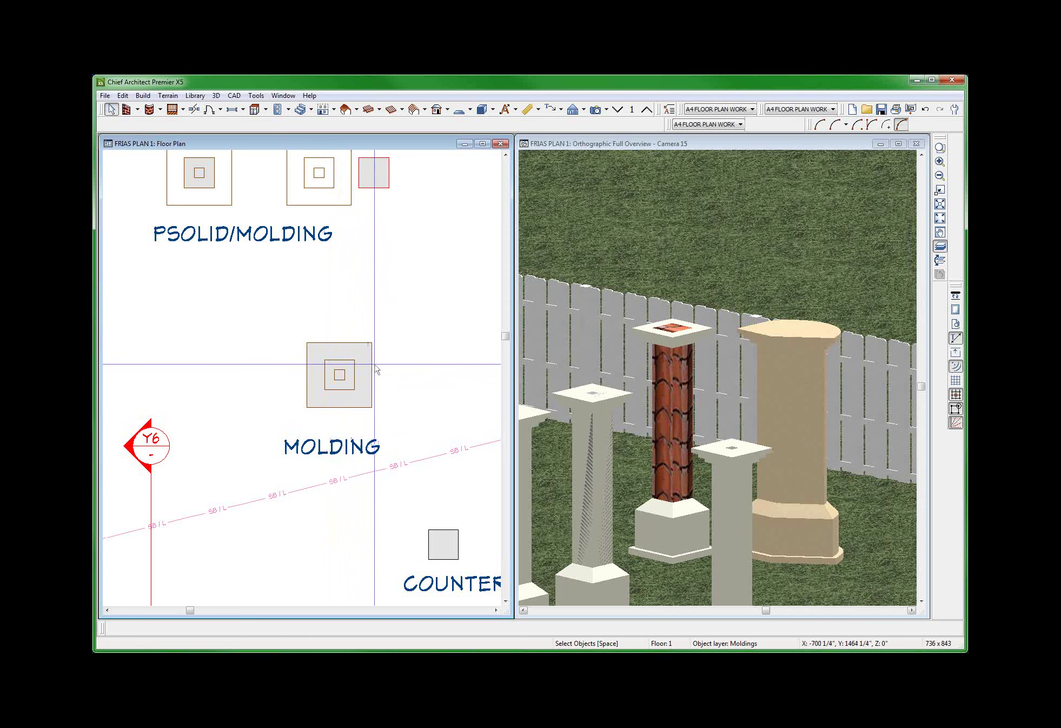
scroll(365, 427, "down", 2)
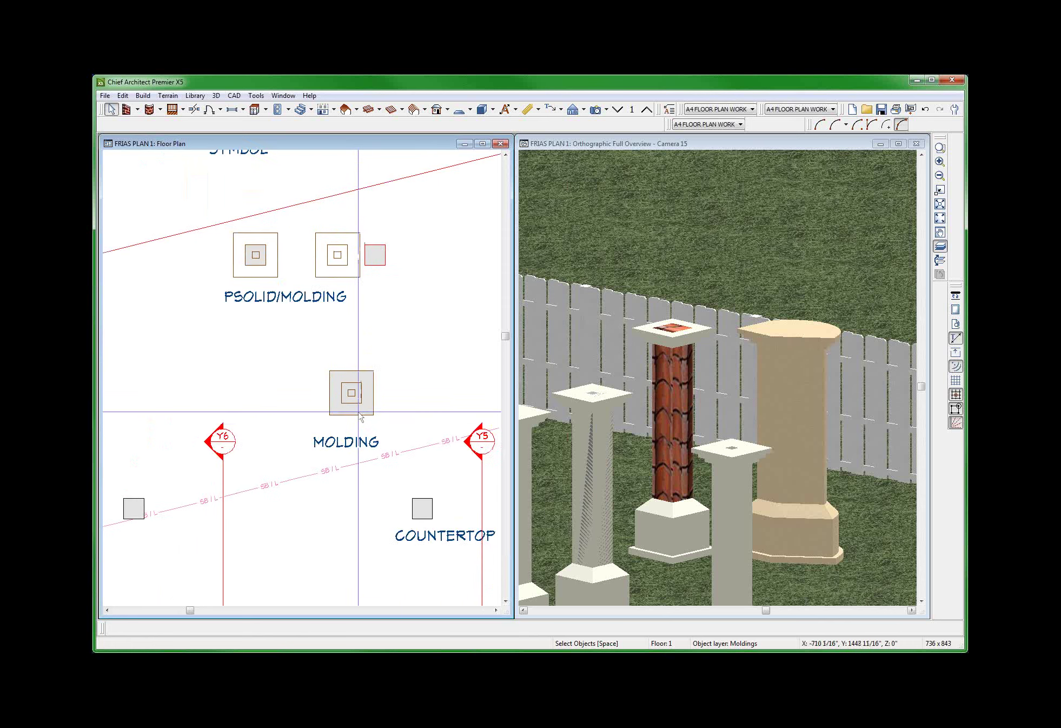
scroll(361, 417, "down", 2)
Open the original PSOLID/MOLDING column's molding polyline specification, review its fill style, and cancel.
scroll(339, 243, "up", 4)
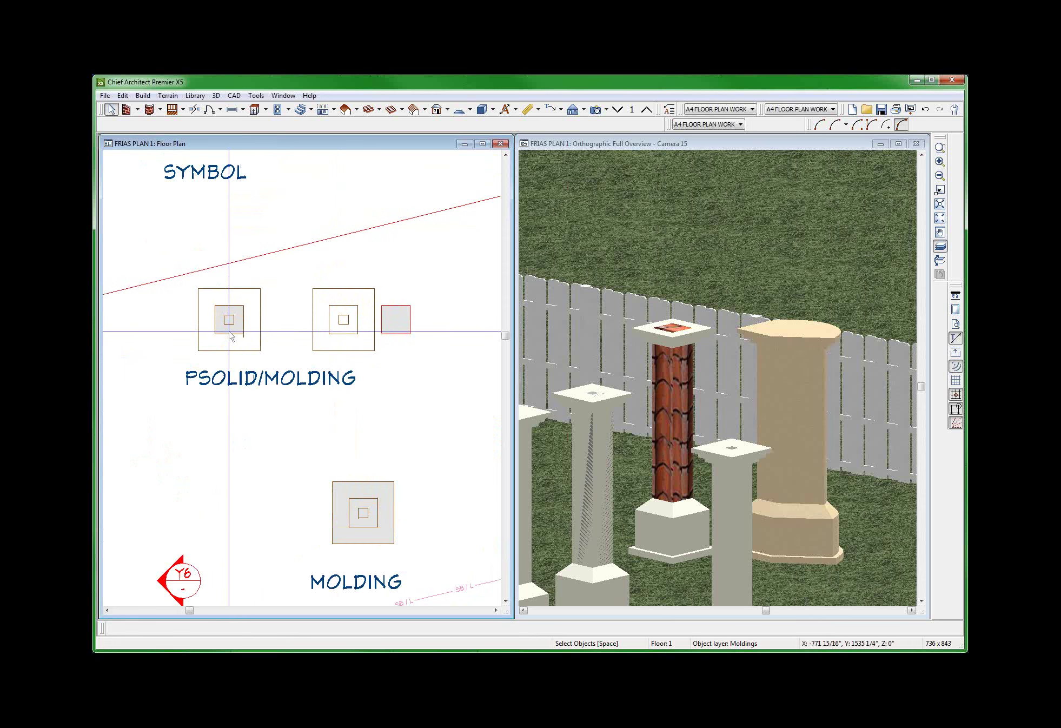
scroll(231, 336, "up", 3)
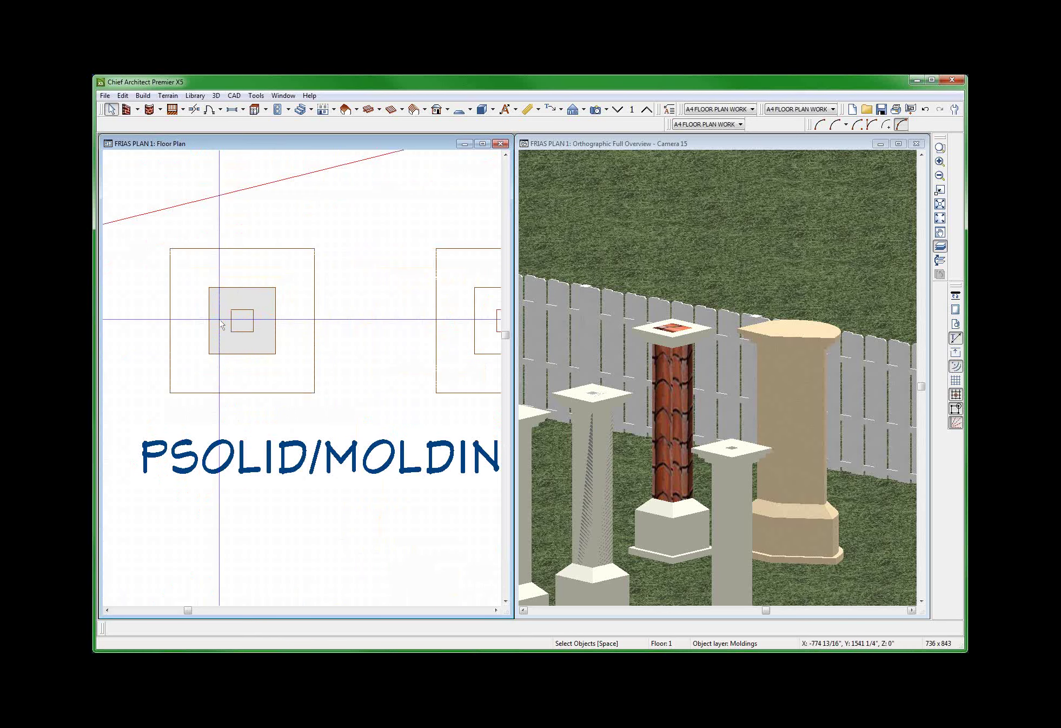
left_click(221, 324)
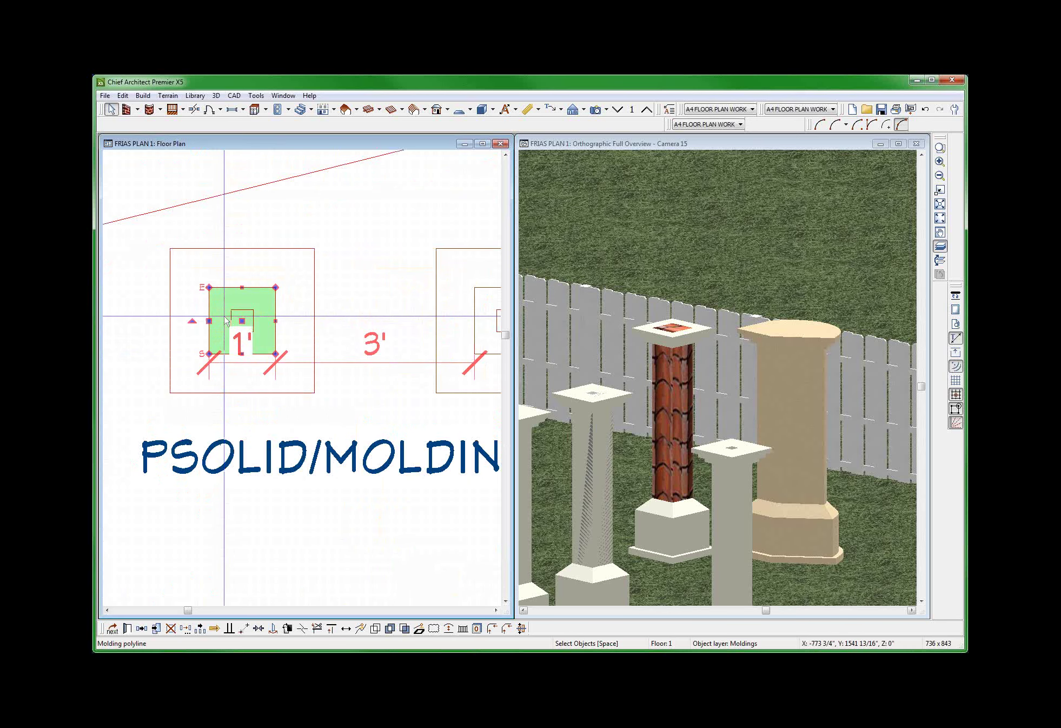
scroll(223, 324, "down", 3)
double_click(228, 329)
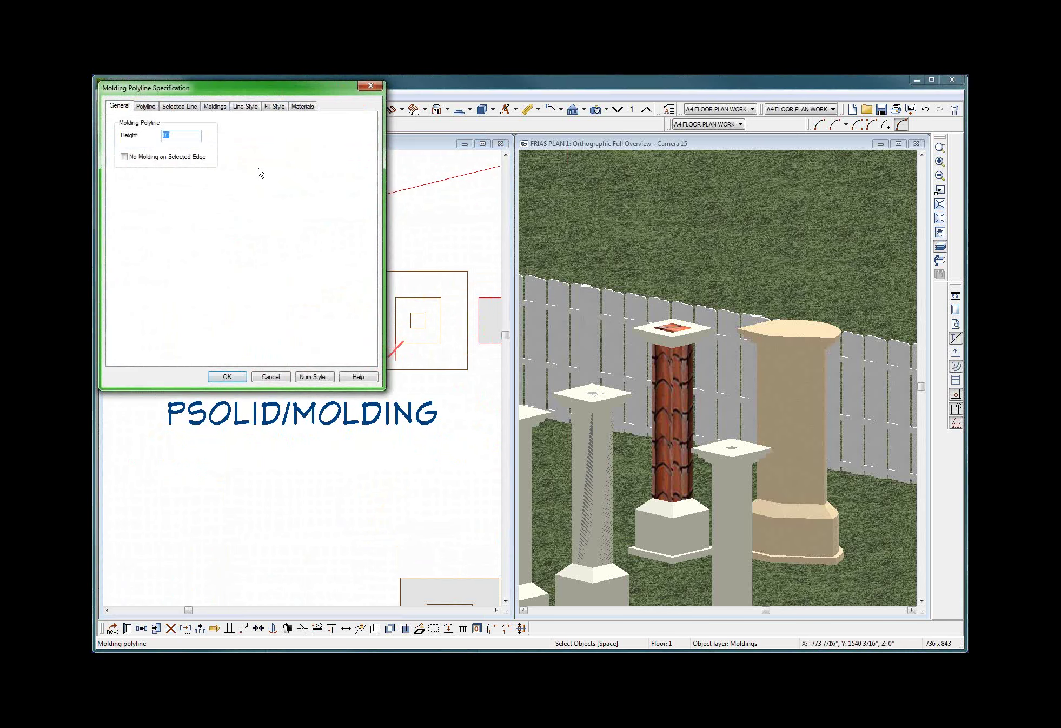
left_click(274, 106)
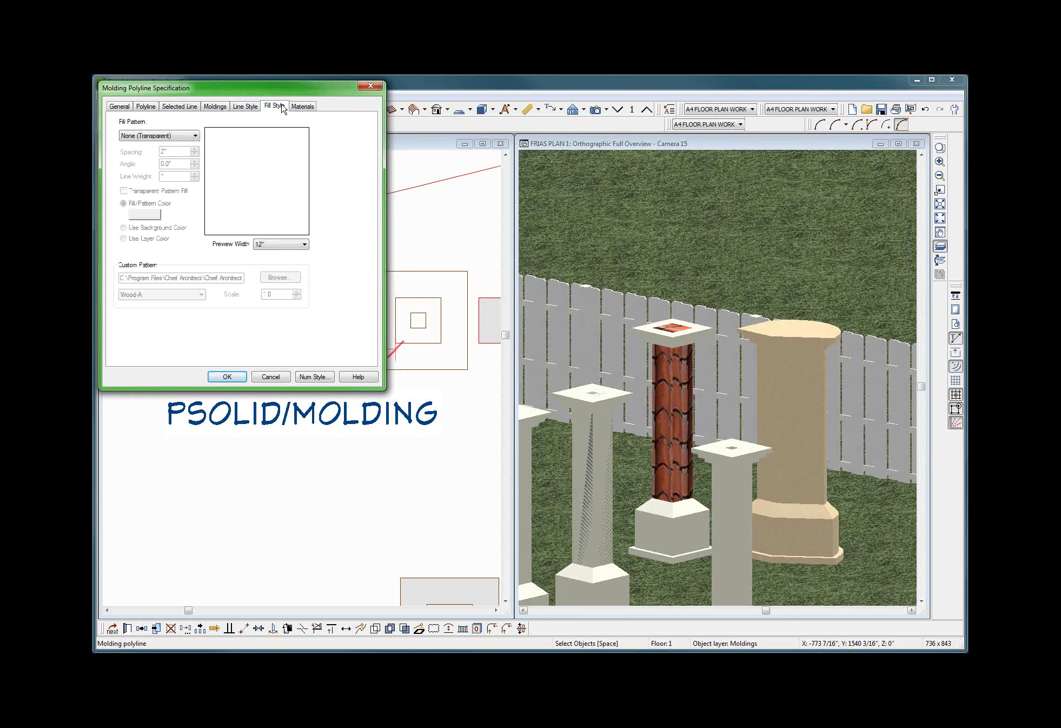
left_click(269, 377)
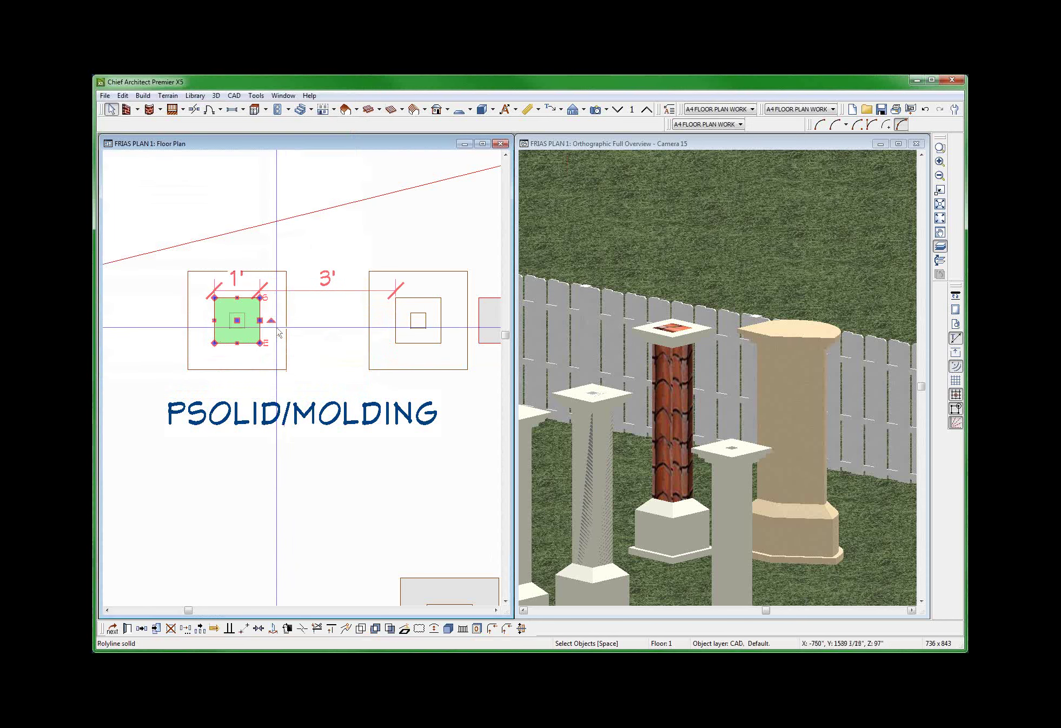
Open the specification of the polyline solid in the same PSOLID/MOLDING column, review its fill style, and cancel.
double_click(279, 333)
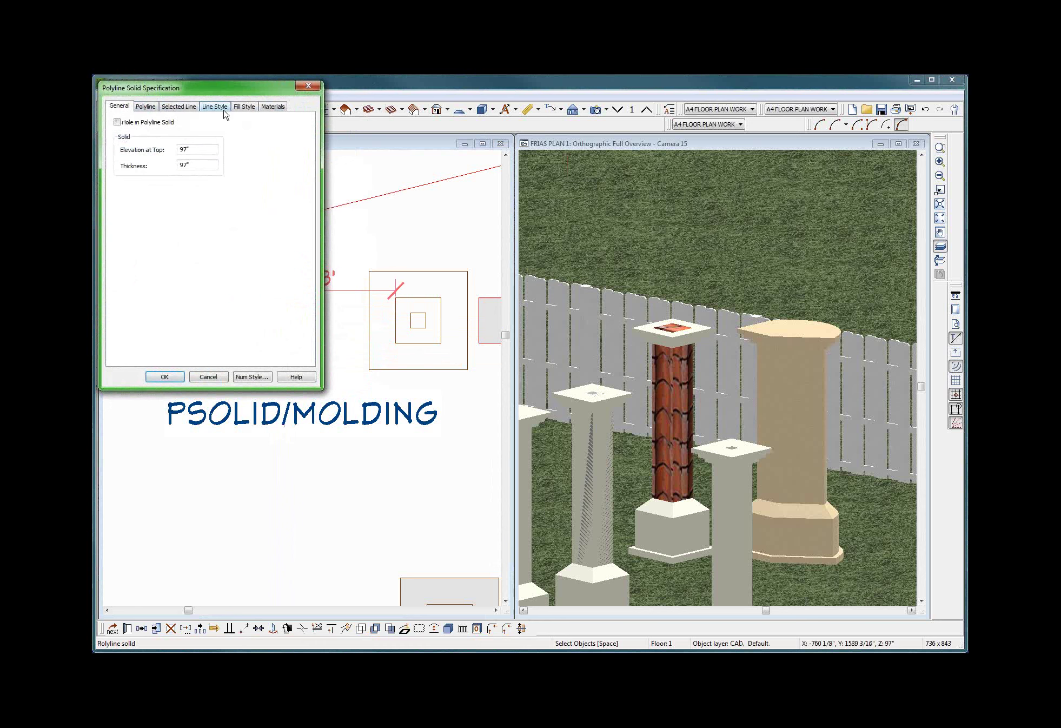
left_click(243, 106)
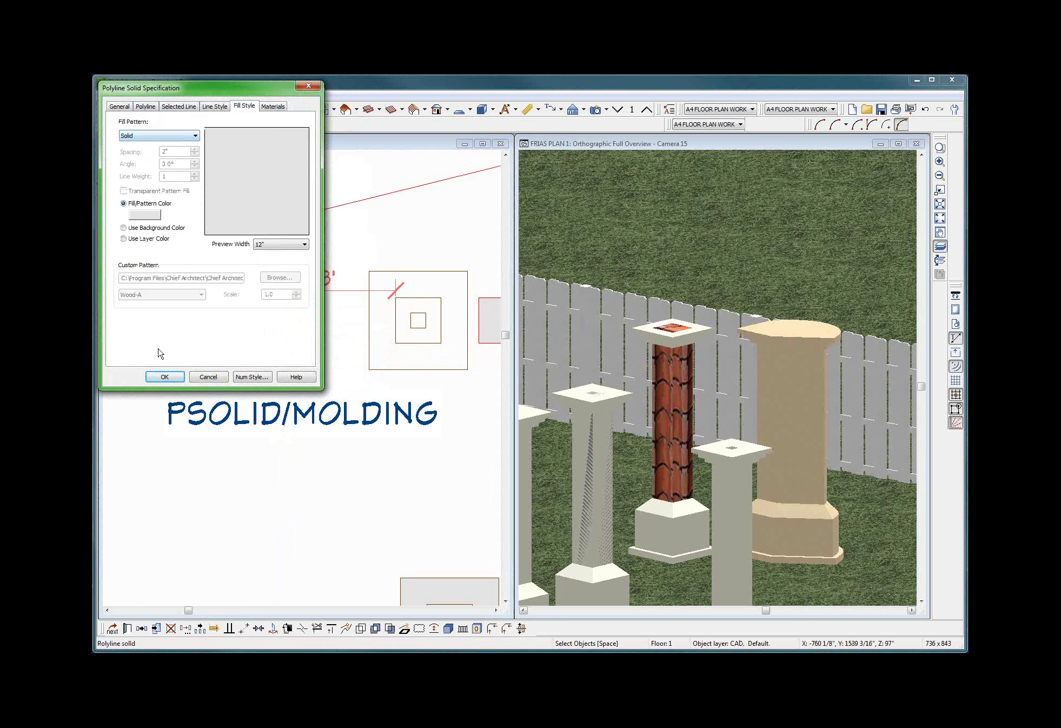
left_click(209, 377)
Select both objects of the original PSOLID/MOLDING column together, compare them with the surrounding columns, and clear the selection.
scroll(238, 296, "down", 2)
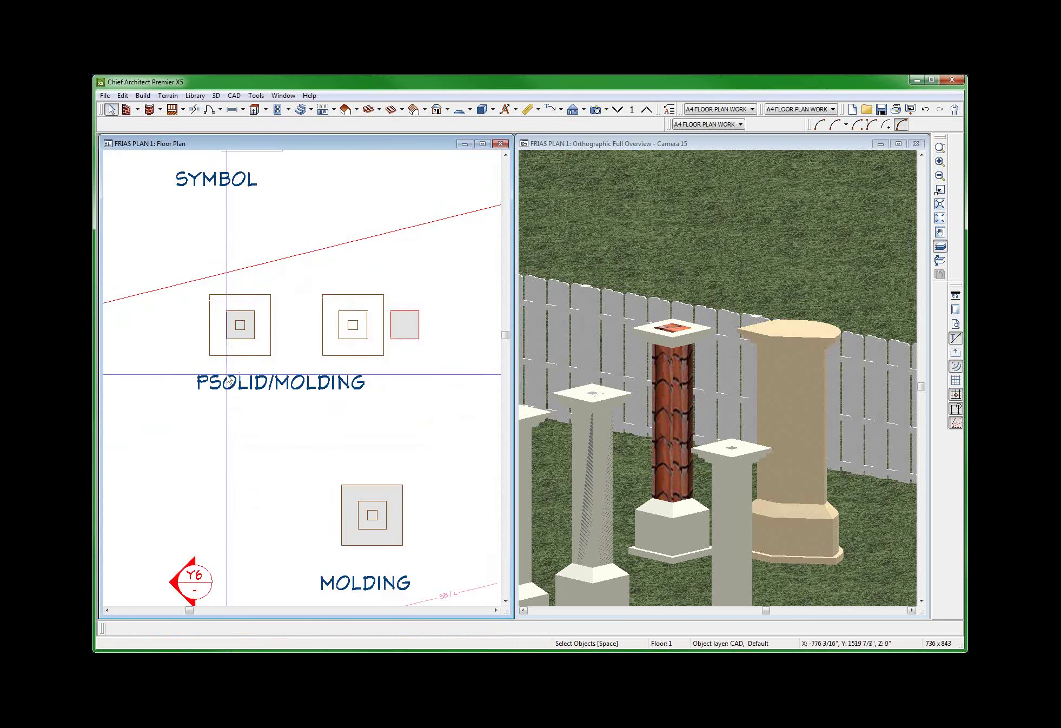
scroll(238, 296, "up", 2)
left_click_drag(118, 249, 379, 485)
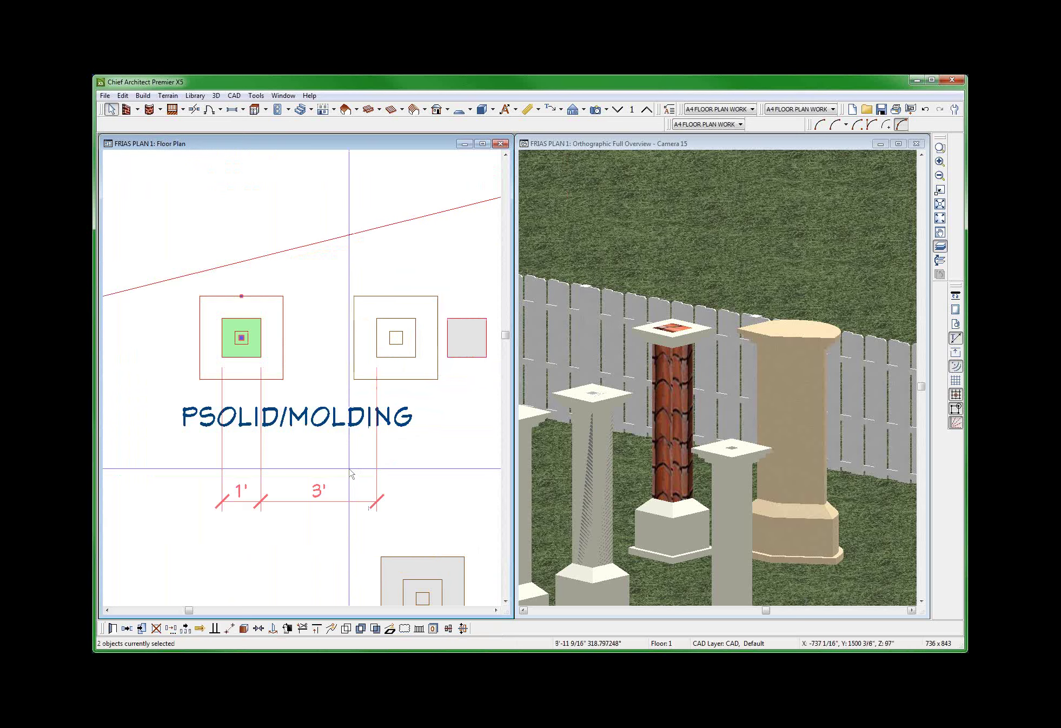
scroll(358, 407, "down", 2)
scroll(358, 407, "down", 1)
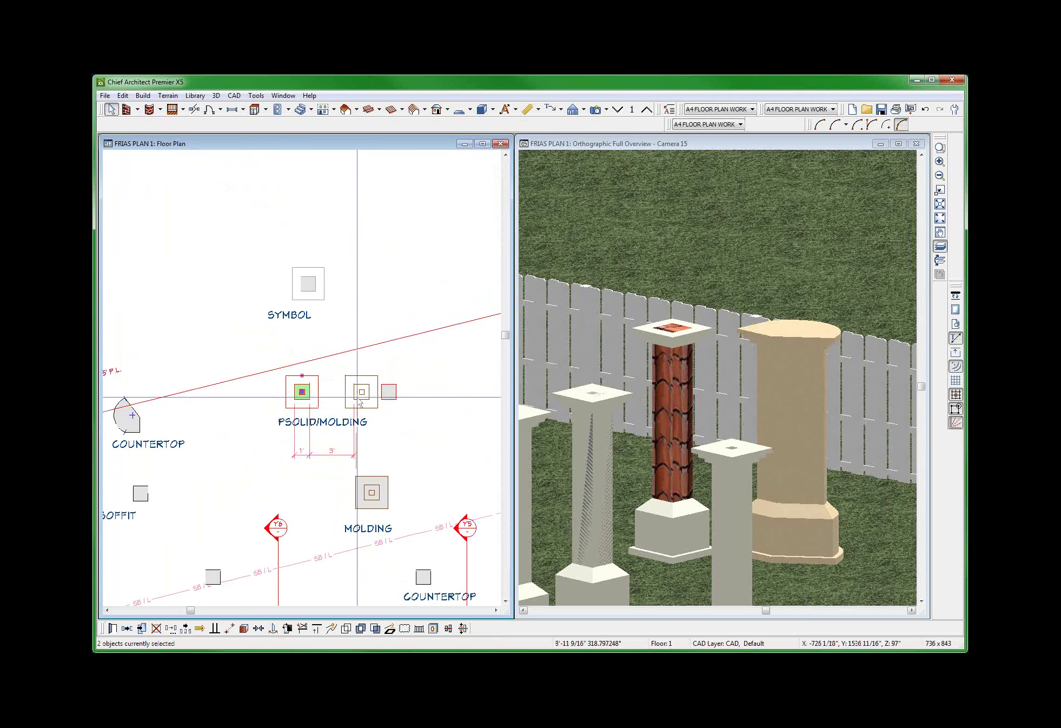
scroll(359, 401, "down", 2)
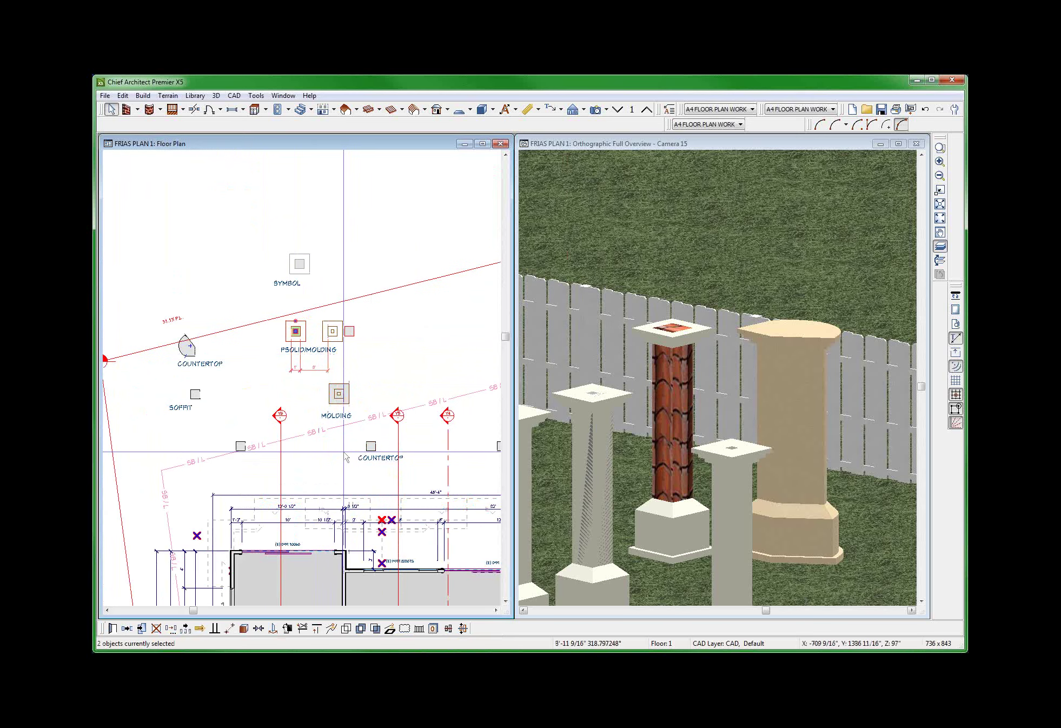
left_click(375, 442)
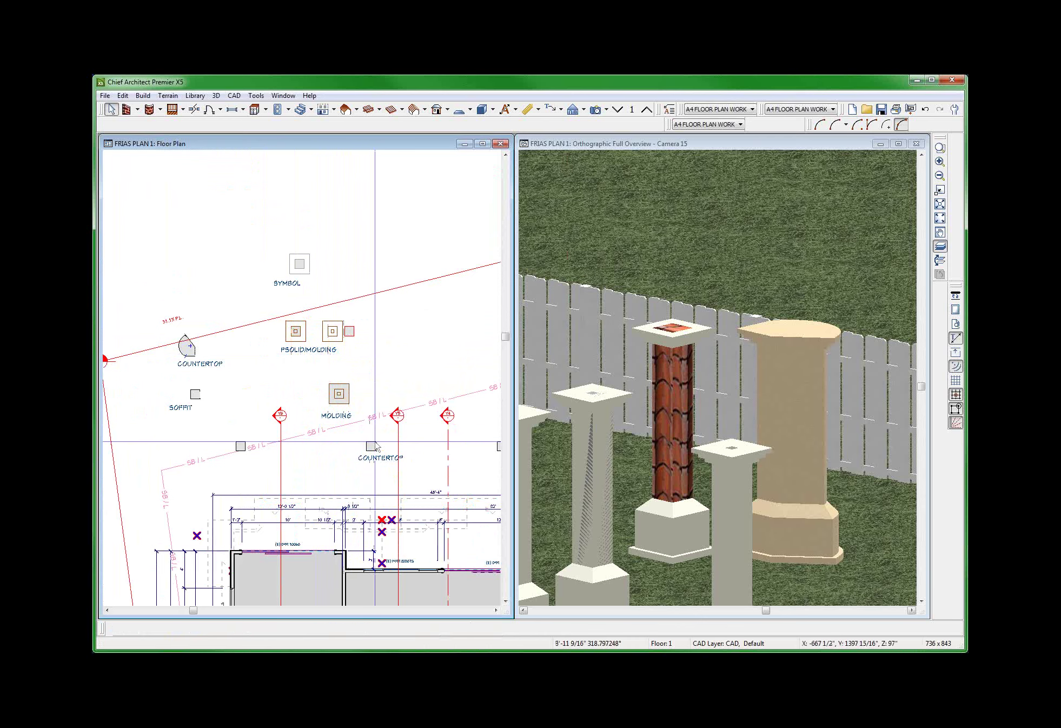
Select the SOFFIT, MOLDING, PSOLID/MOLDING and SYMBOL columns one after another to compare them in plan, and clear the selection.
left_click(196, 394)
left_click(339, 394)
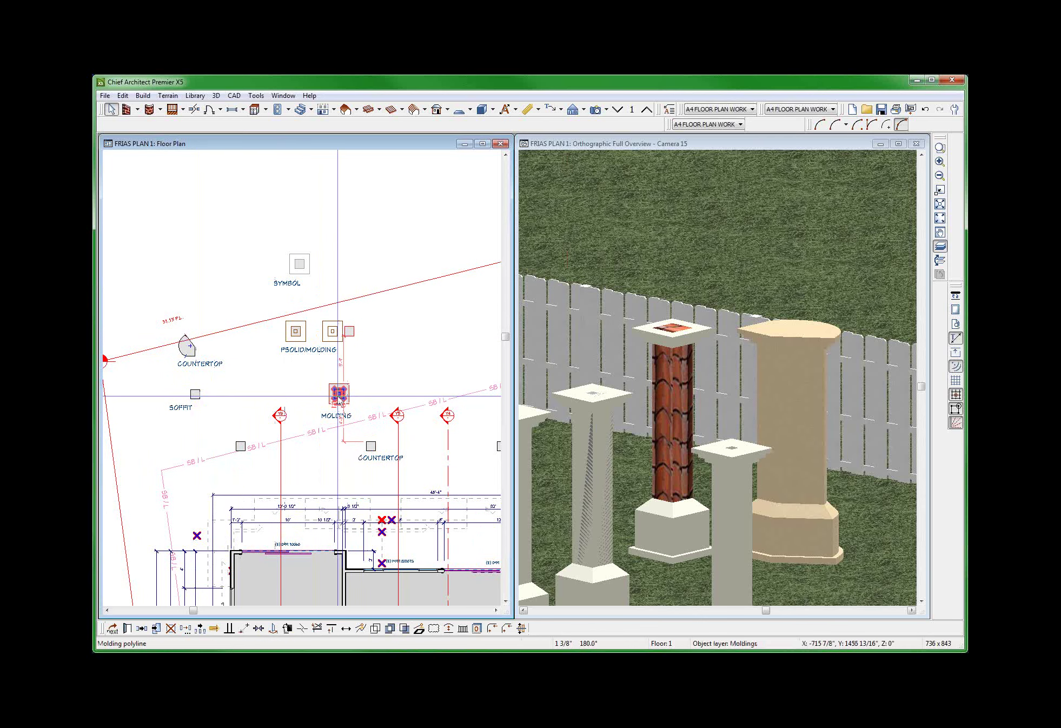
left_click(295, 331)
scroll(281, 365, "up", 2)
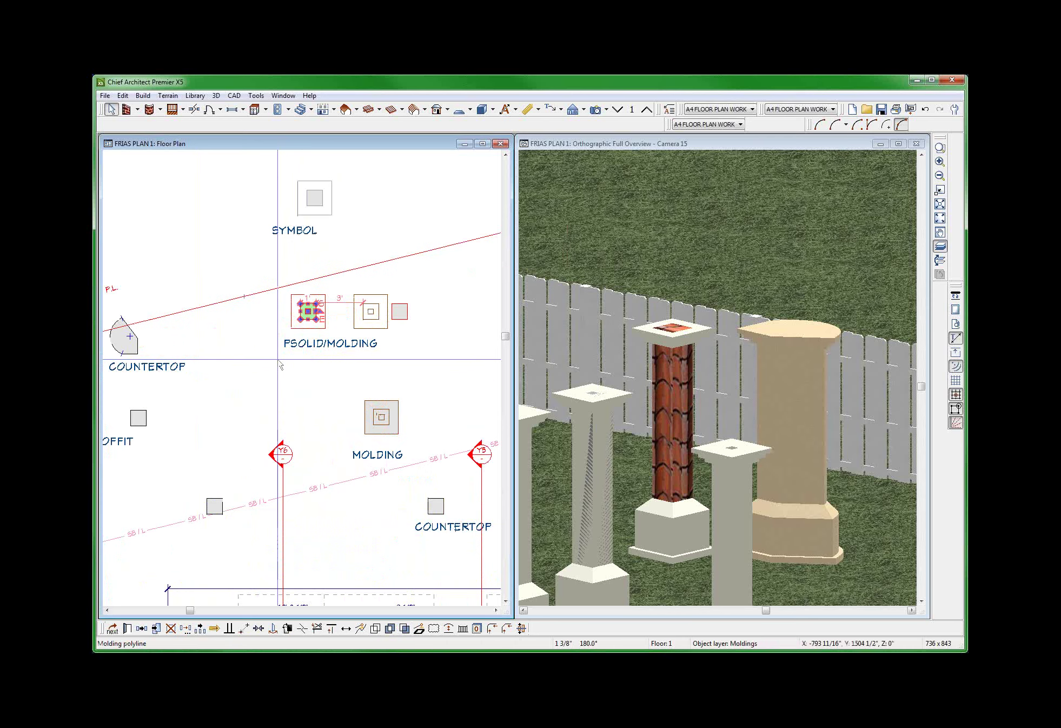
scroll(280, 366, "up", 2)
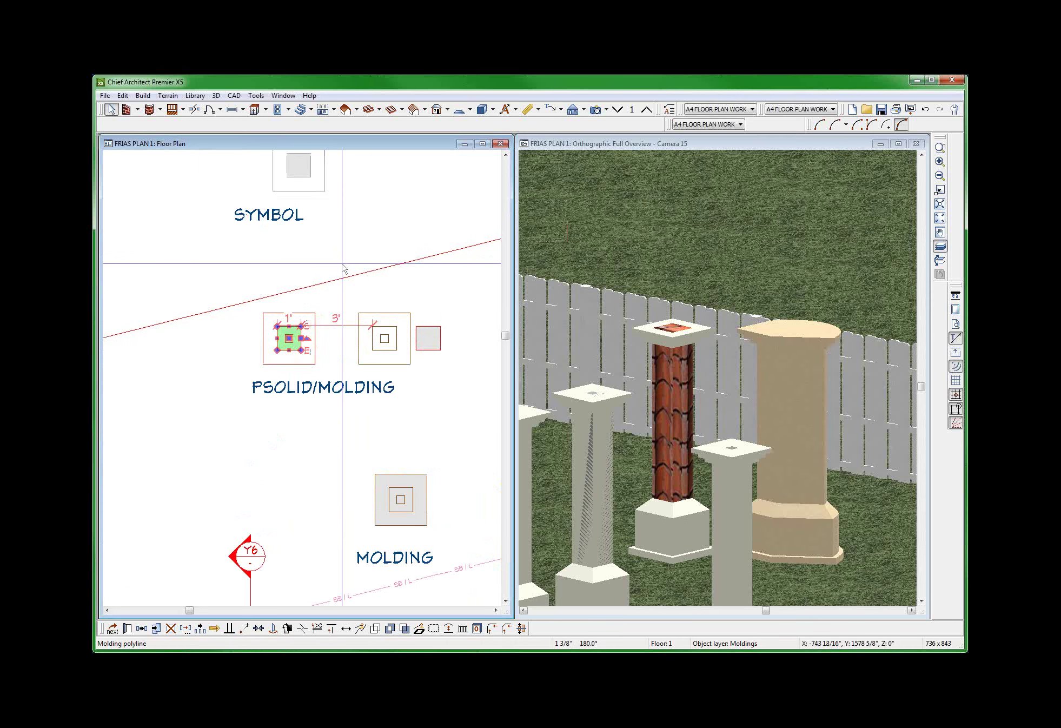
left_click(301, 447)
scroll(301, 446, "down", 1)
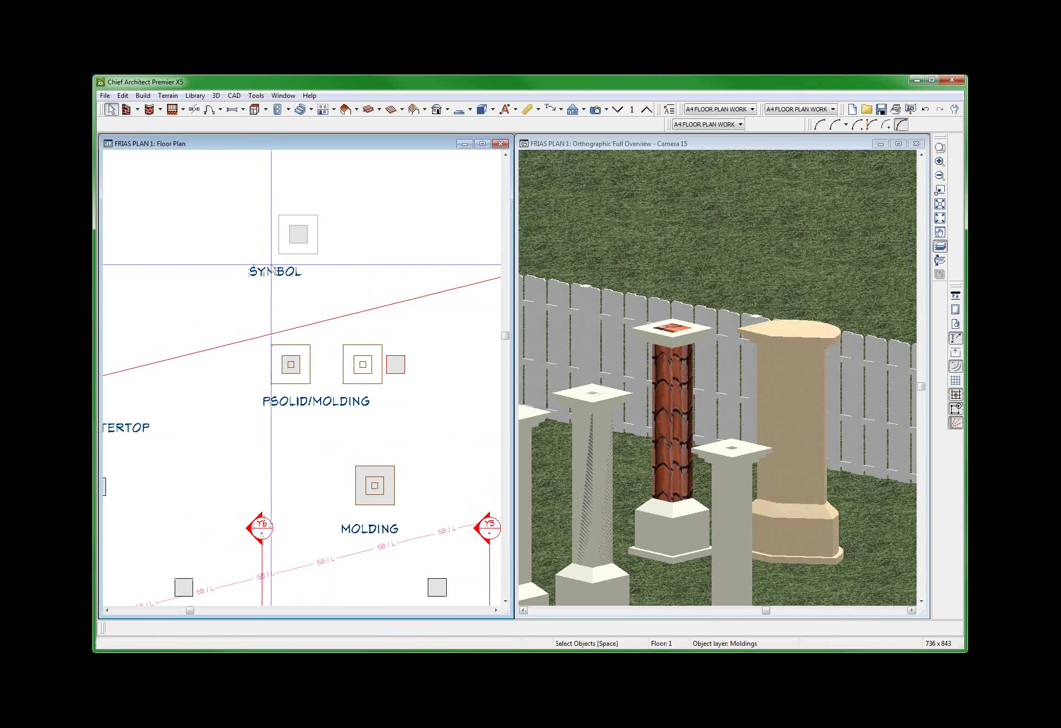
left_click(288, 246)
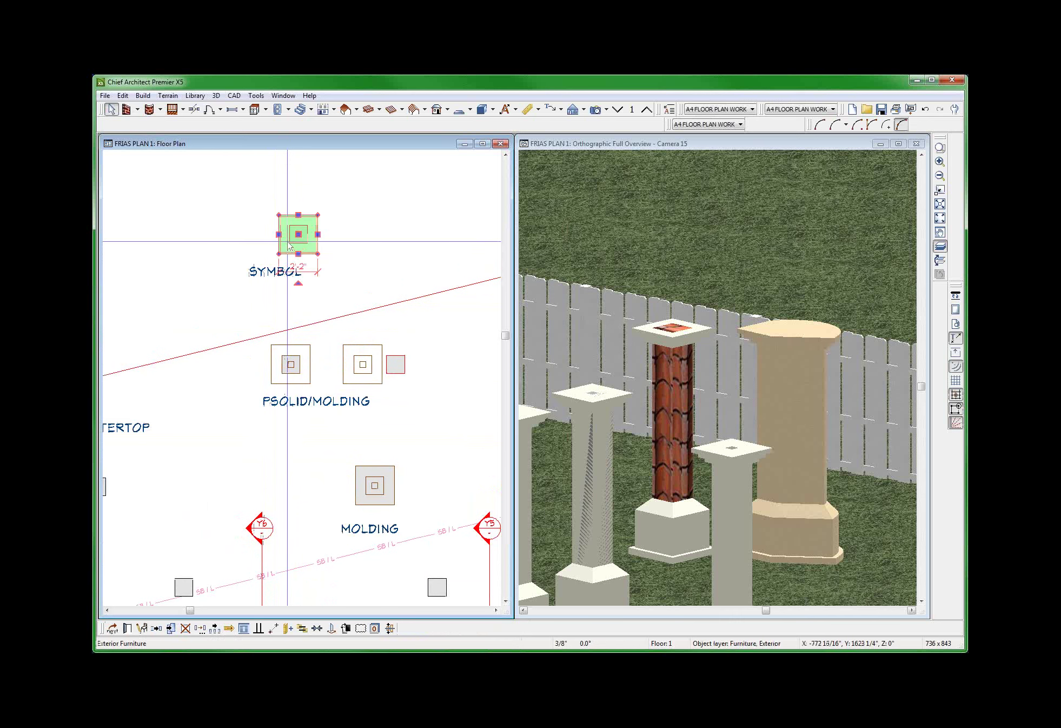
left_click(319, 377)
Copy both objects of the original PSOLID/MOLDING column into a new blank plan and clear the selection.
left_click_drag(185, 315, 345, 487)
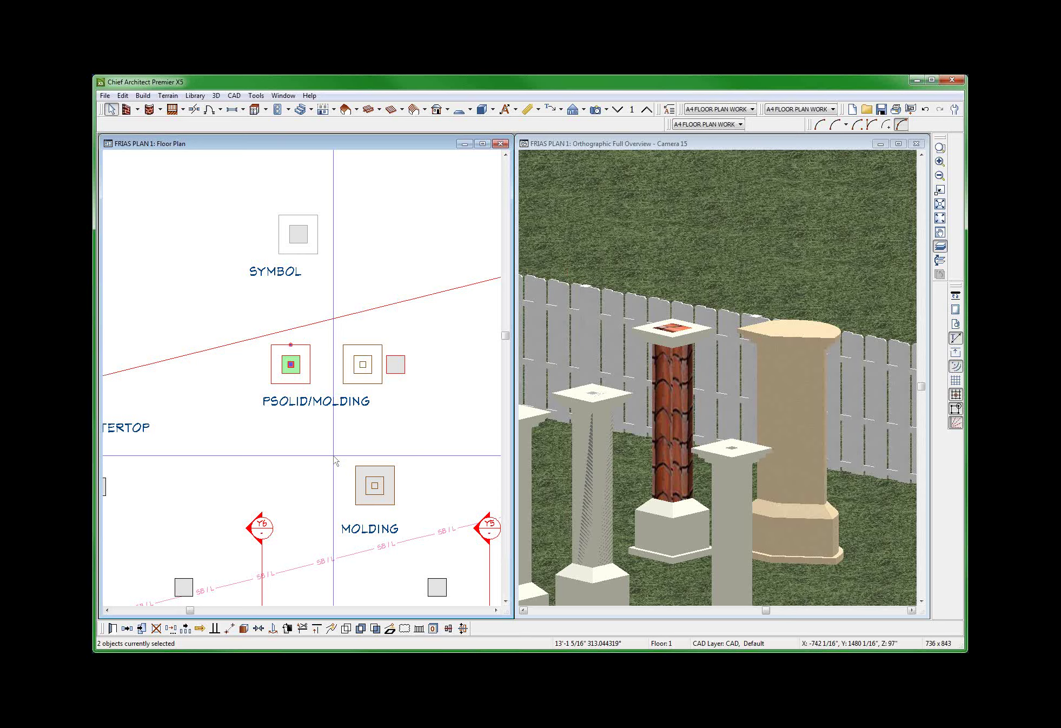
key("ctrl+n")
key("ctrl+v")
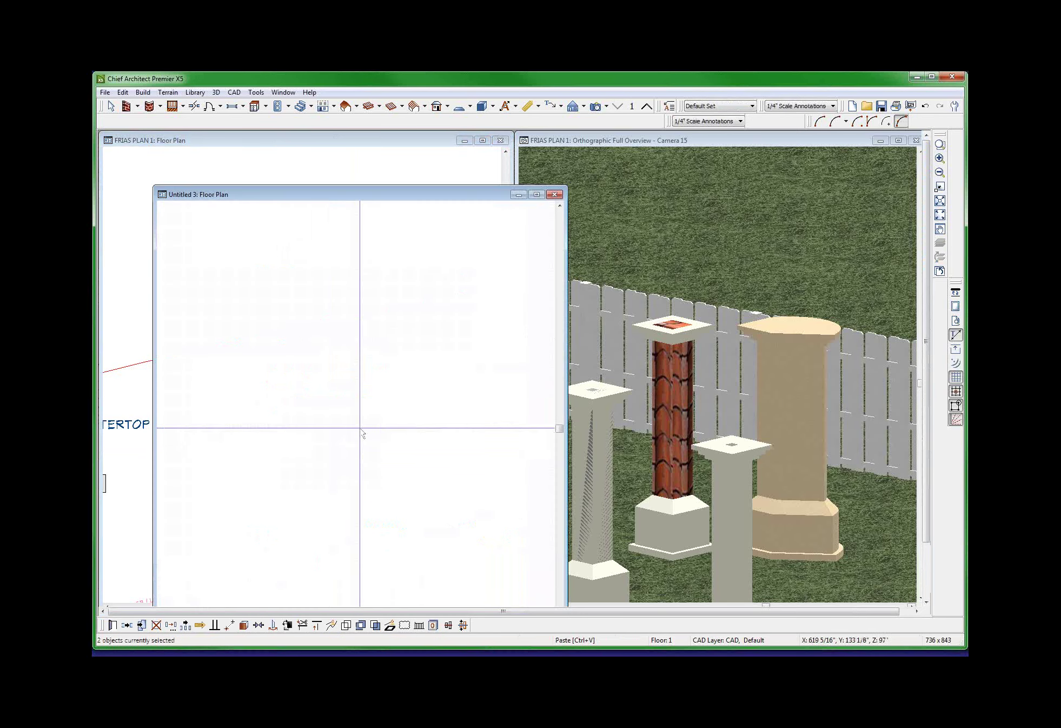
scroll(173, 225, "up", 4)
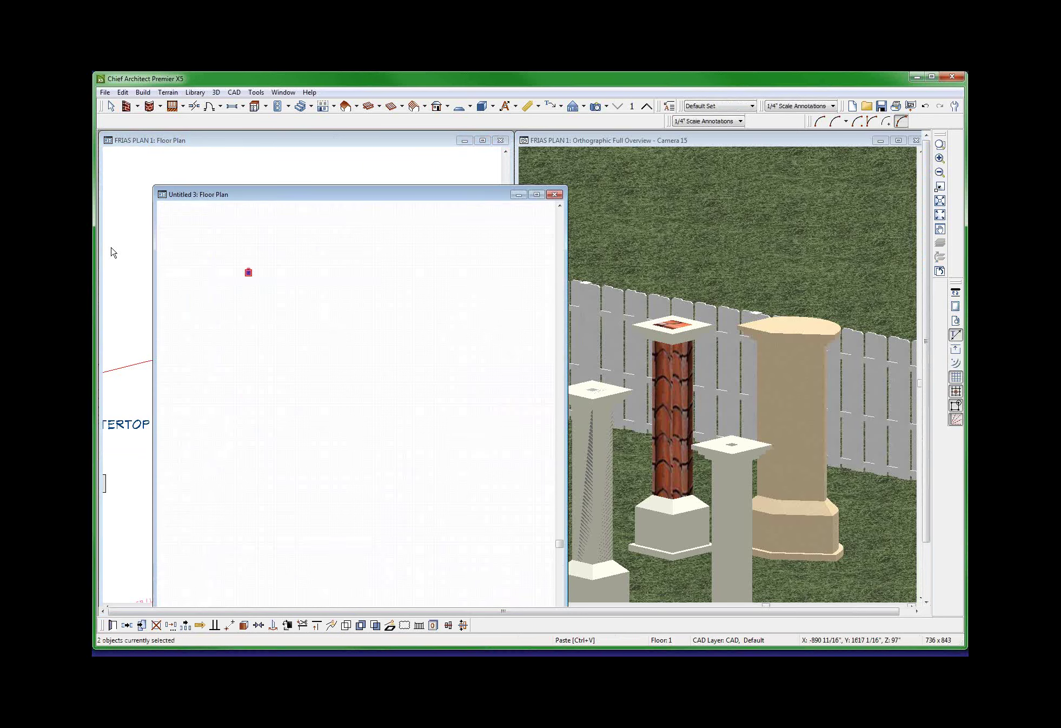
key("space")
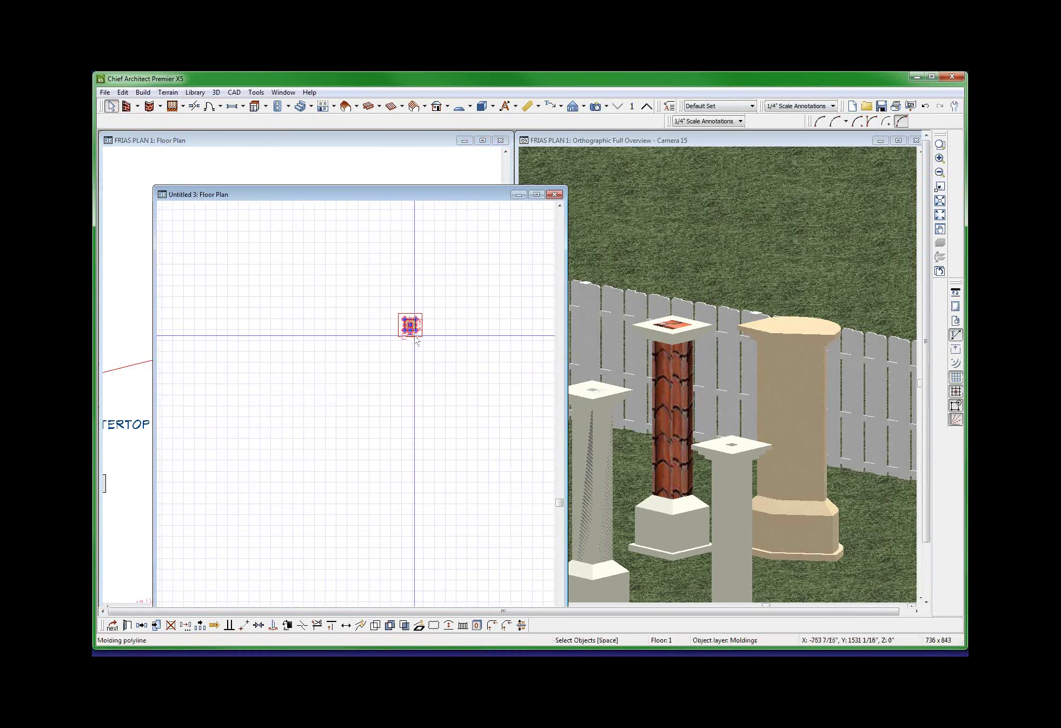
scroll(398, 325, "up", 2)
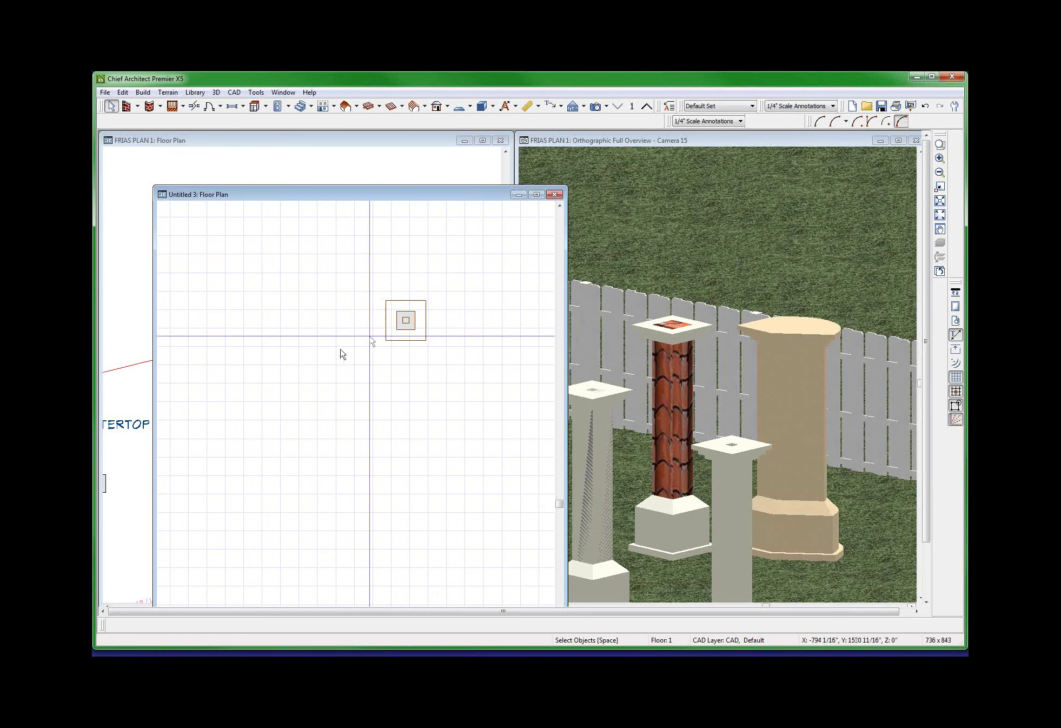
Open a full overview of the blank plan's column and convert it to a Fixture (Exterior) library symbol named FRIEA COL SYM 2.
key("o")
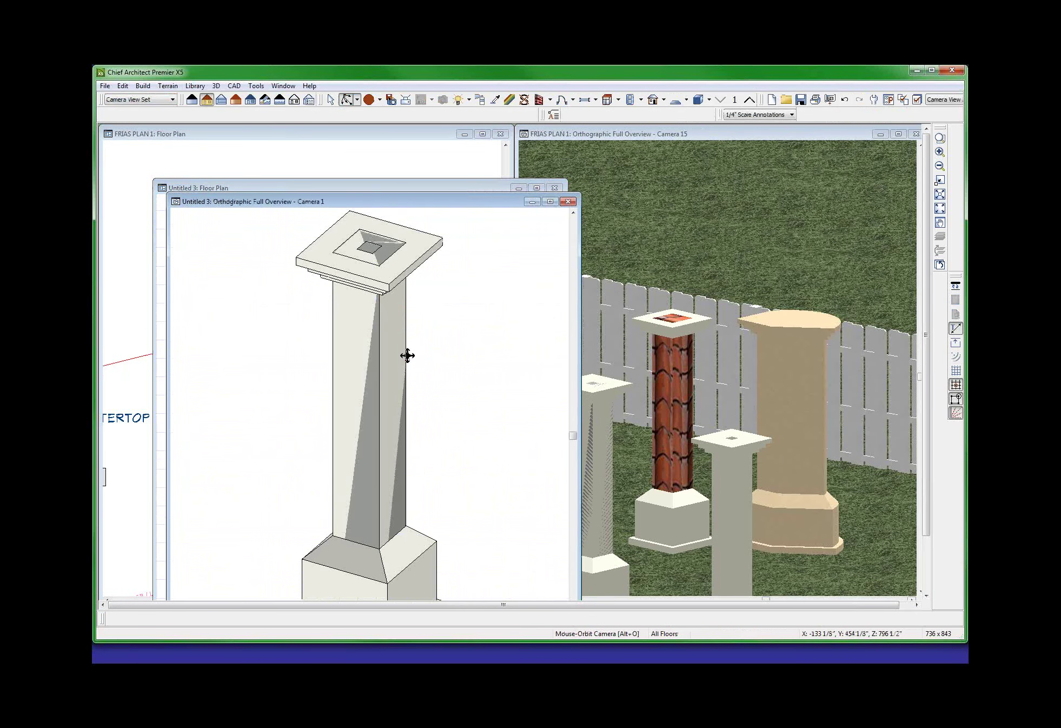
scroll(357, 411, "down", 3)
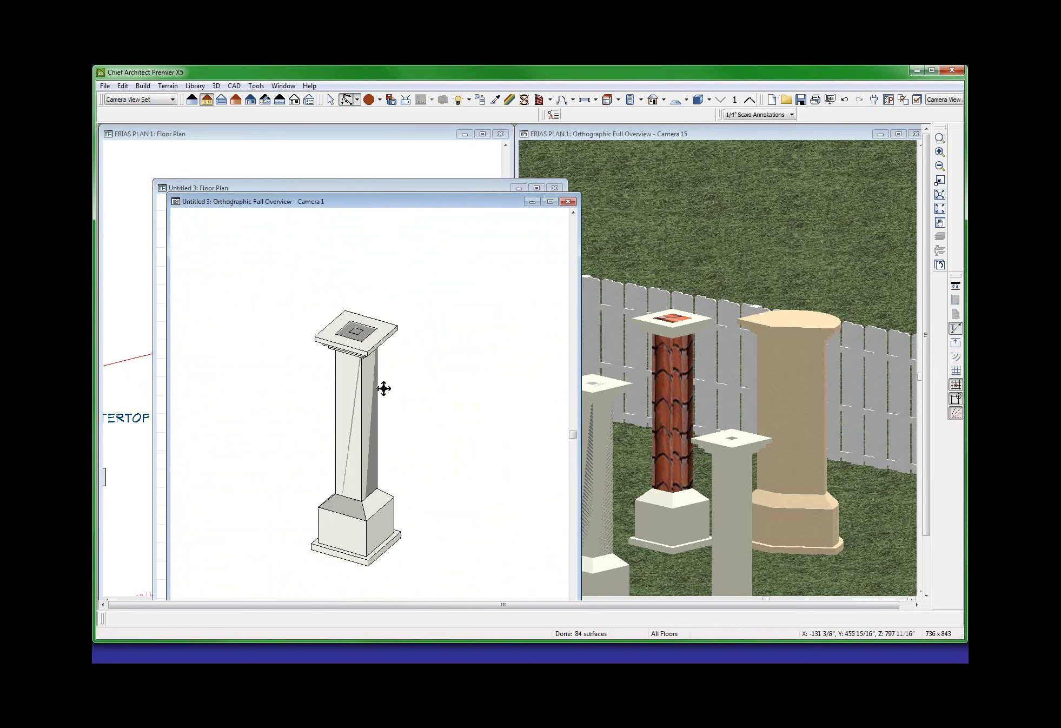
left_click(257, 86)
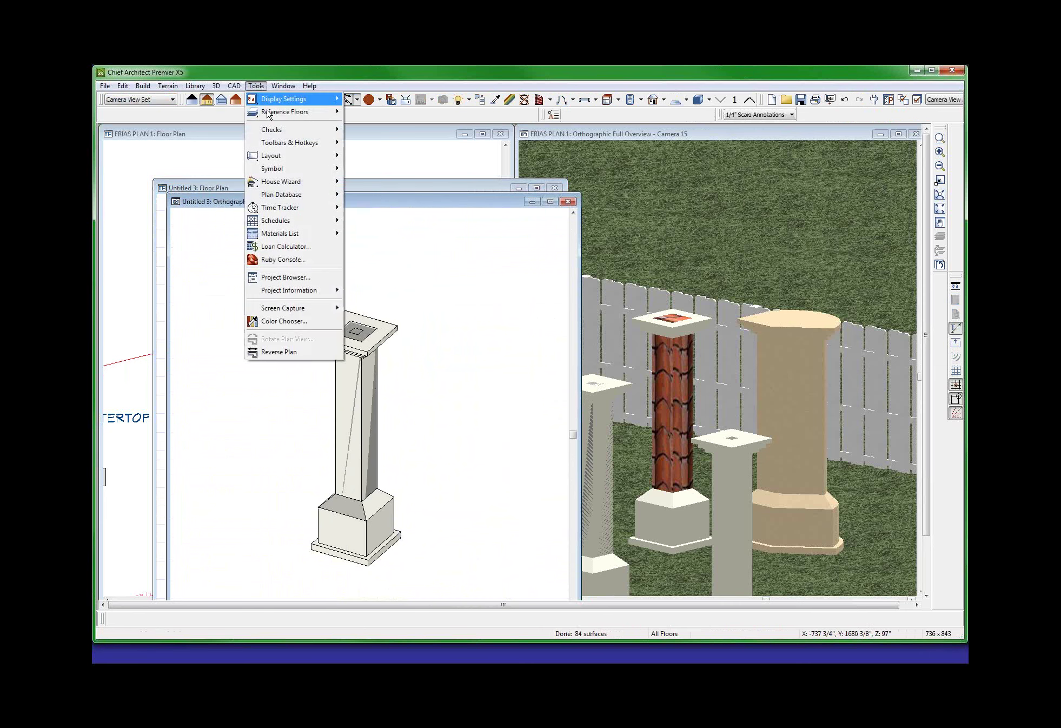
mouse_move(325, 169)
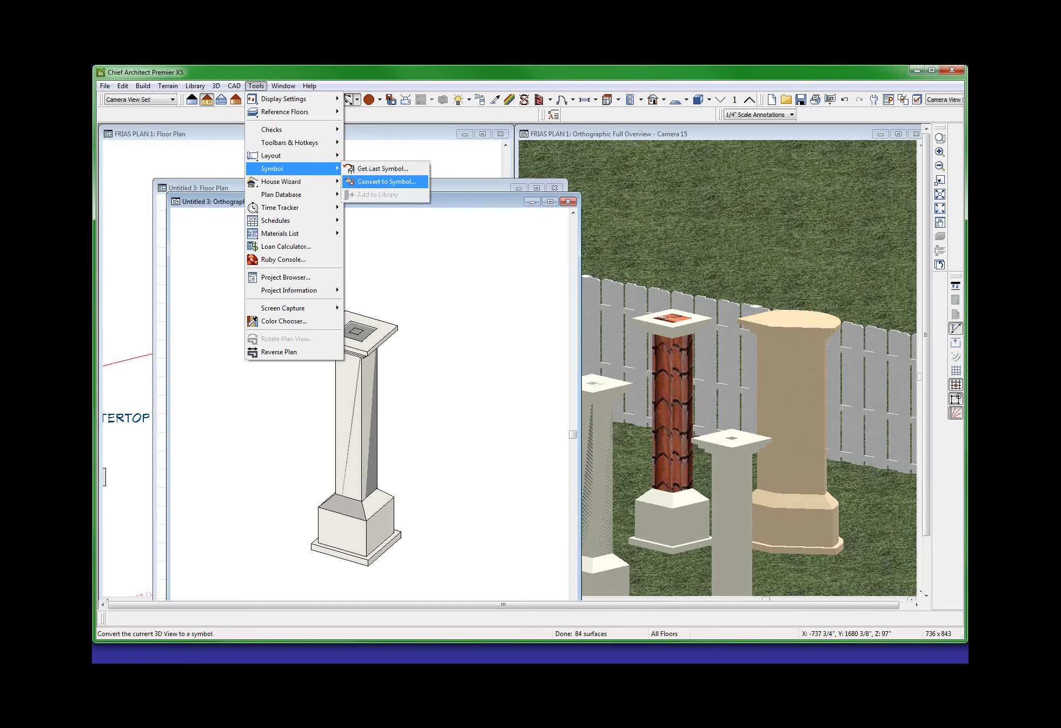
left_click(387, 182)
left_click(156, 114)
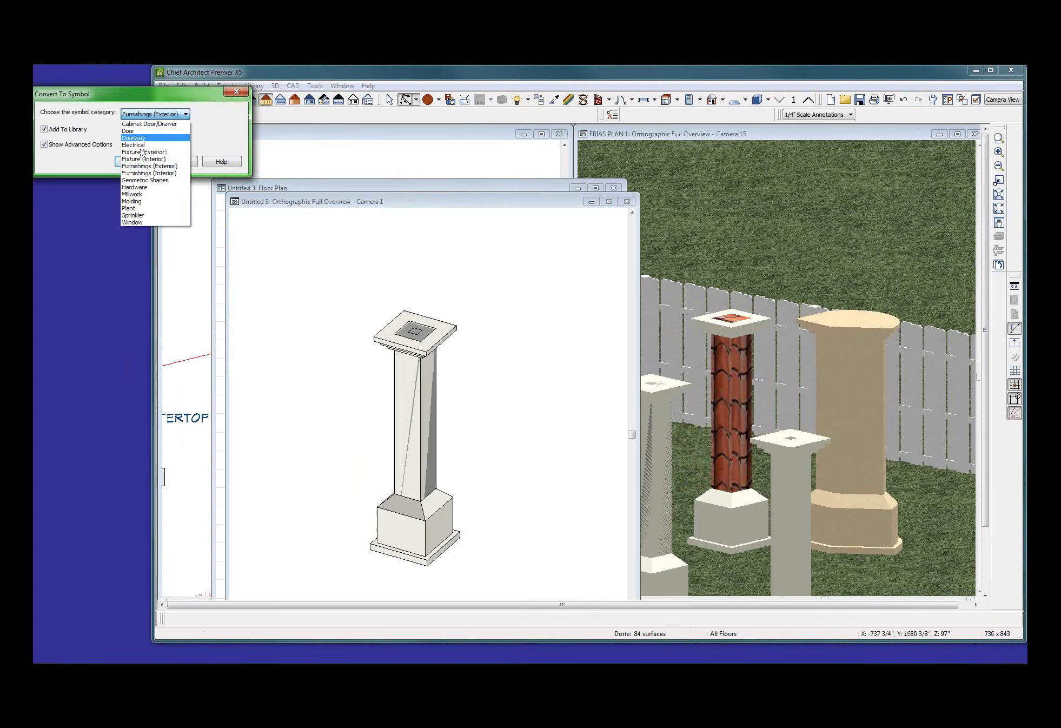
left_click(168, 153)
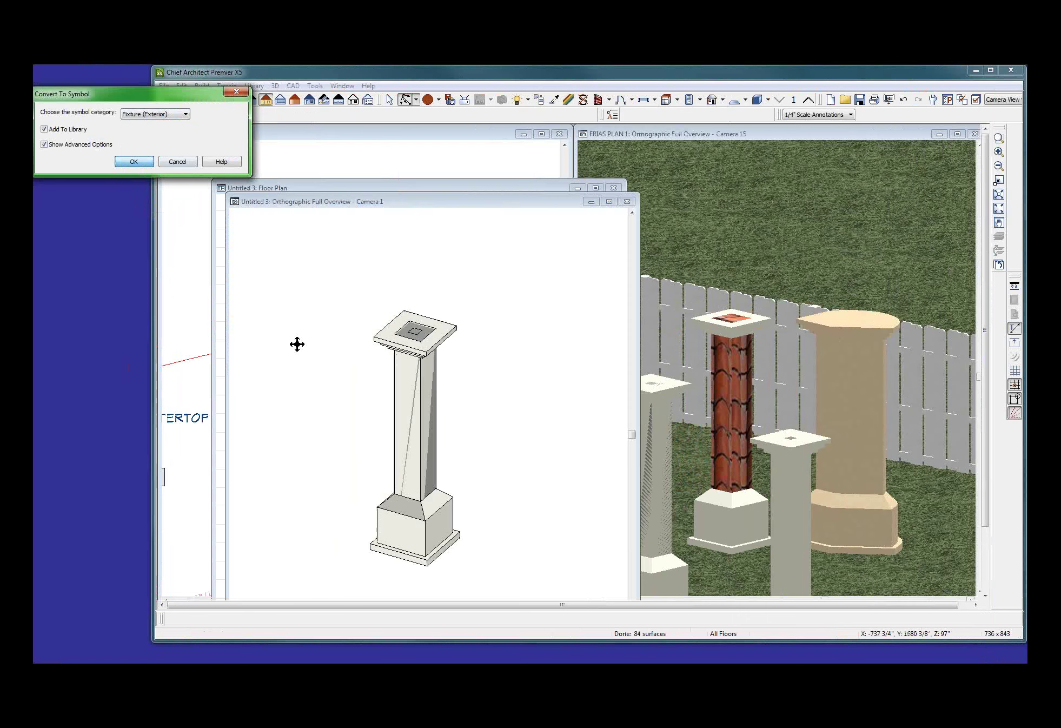
key("Return")
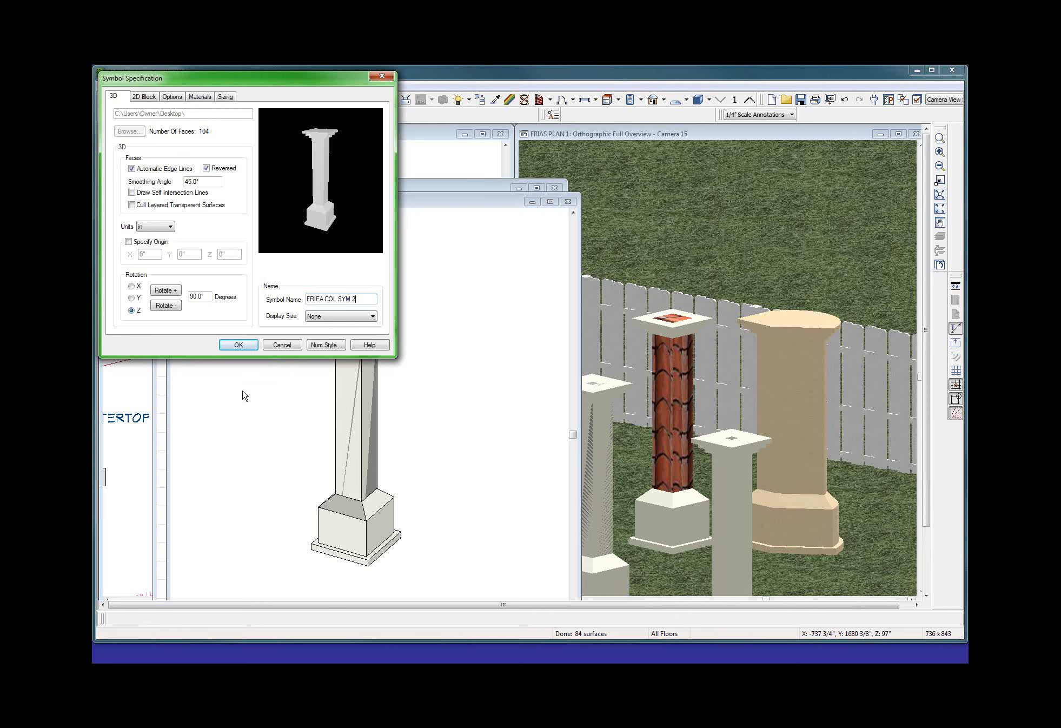
left_click(236, 345)
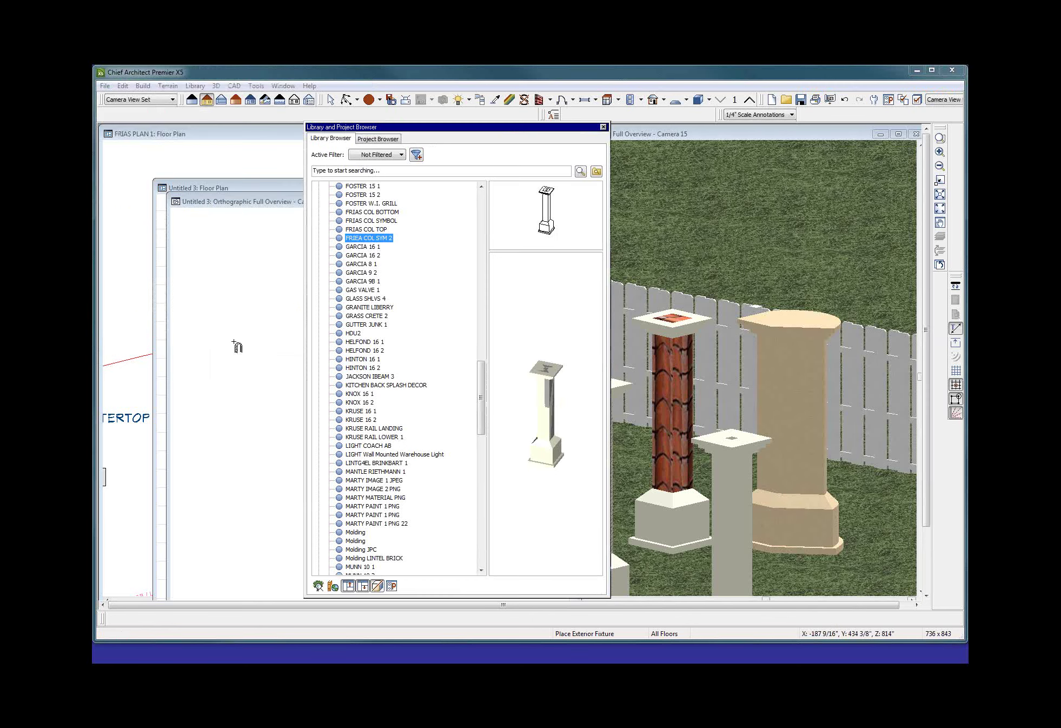
Place the FRIEA COL SYM 2 library symbol in the original floor plan above the SYMBOL column and close the library.
left_click(379, 238)
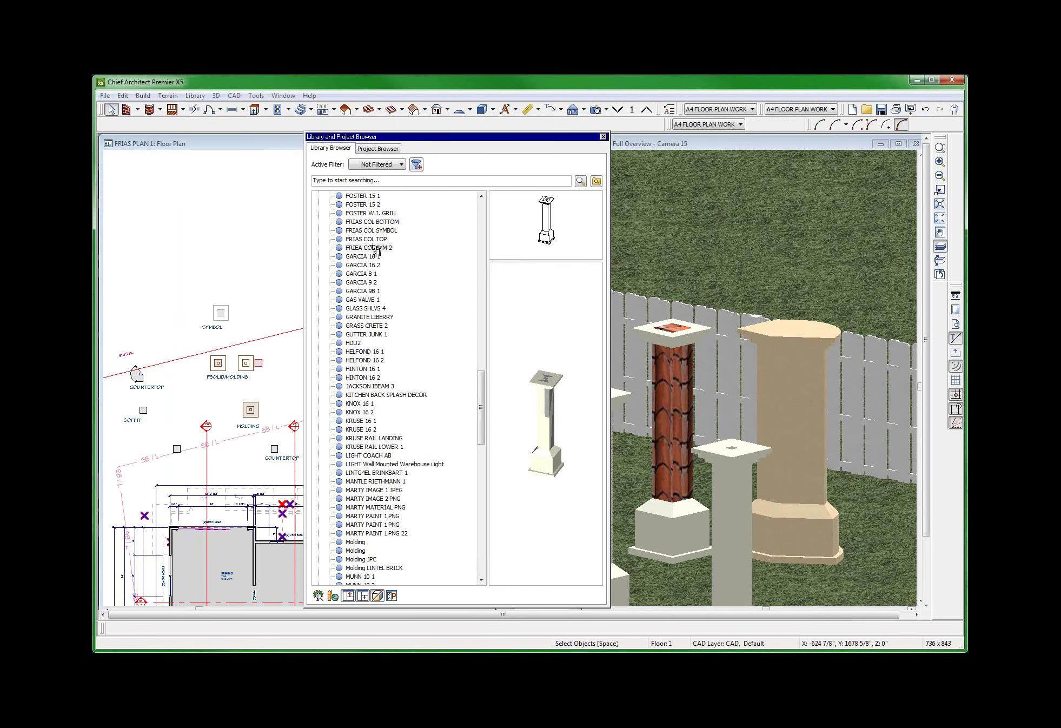
left_click(376, 247)
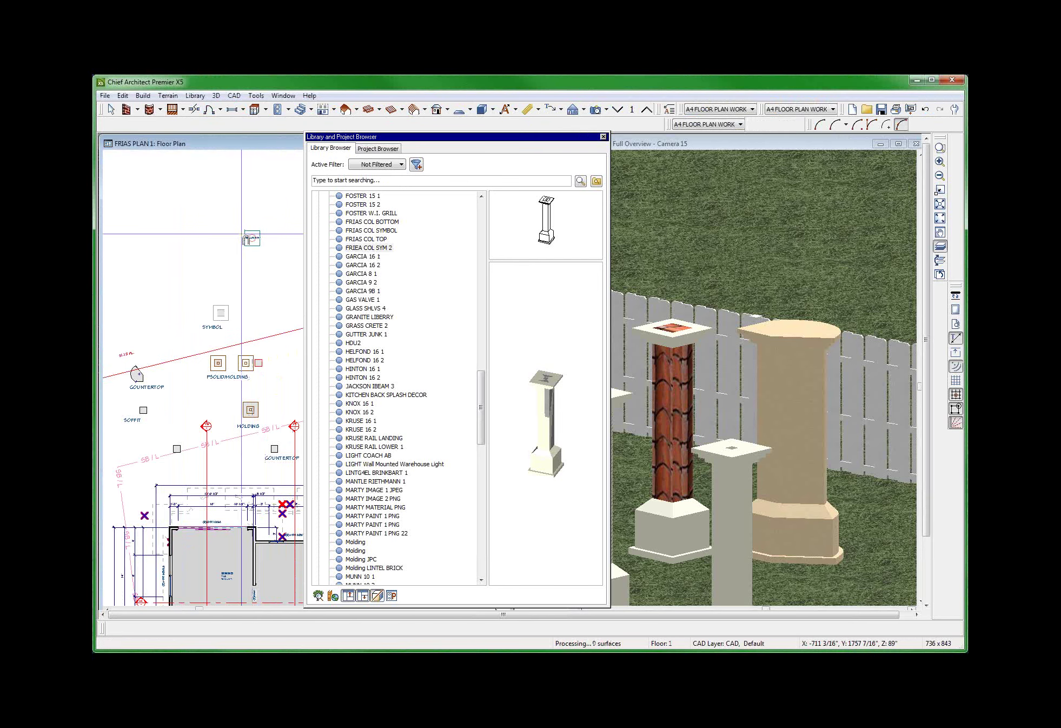
left_click(251, 239)
scroll(251, 238, "up", 5)
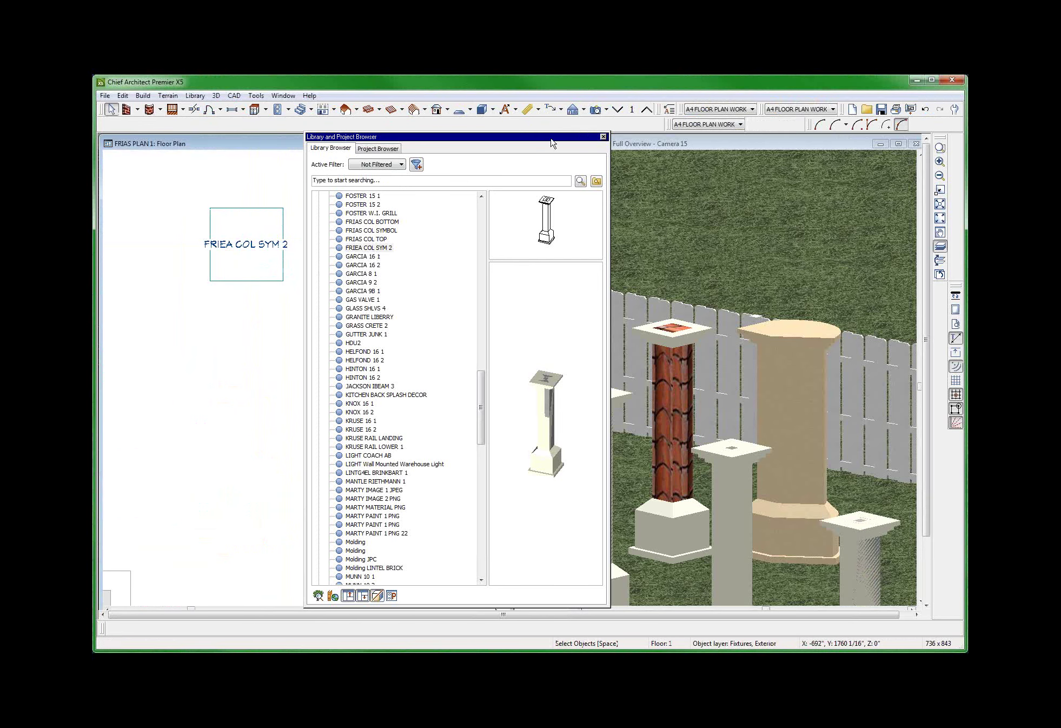
left_click(603, 137)
scroll(294, 303, "down", 3)
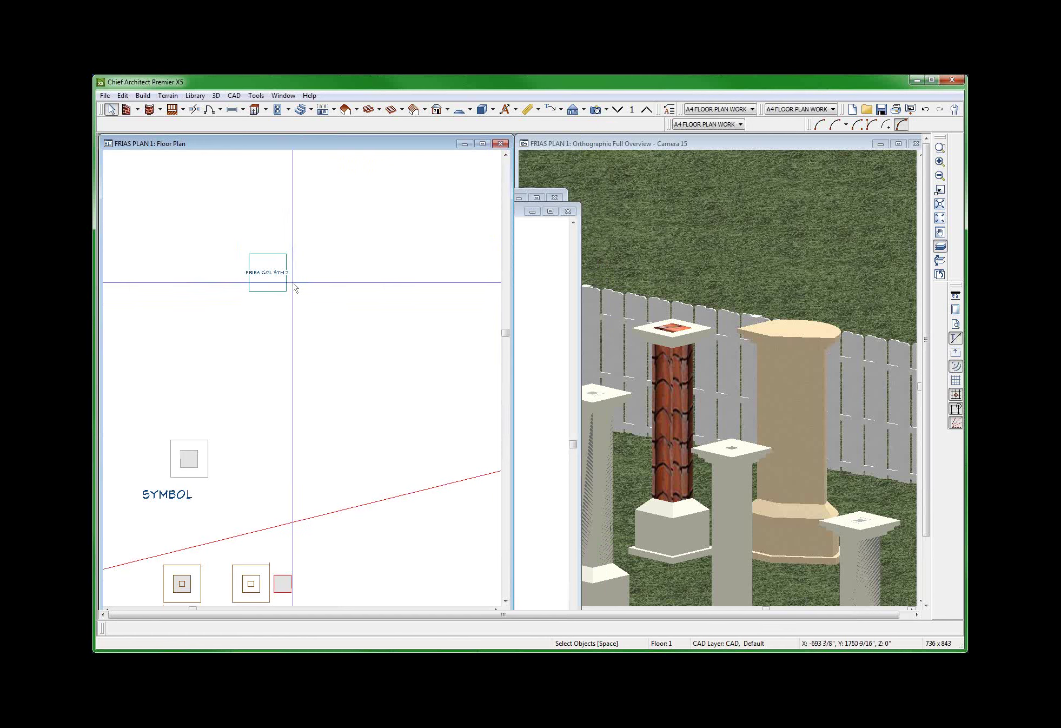
Select the placed column symbol and move its label above the square outline.
left_click(259, 264)
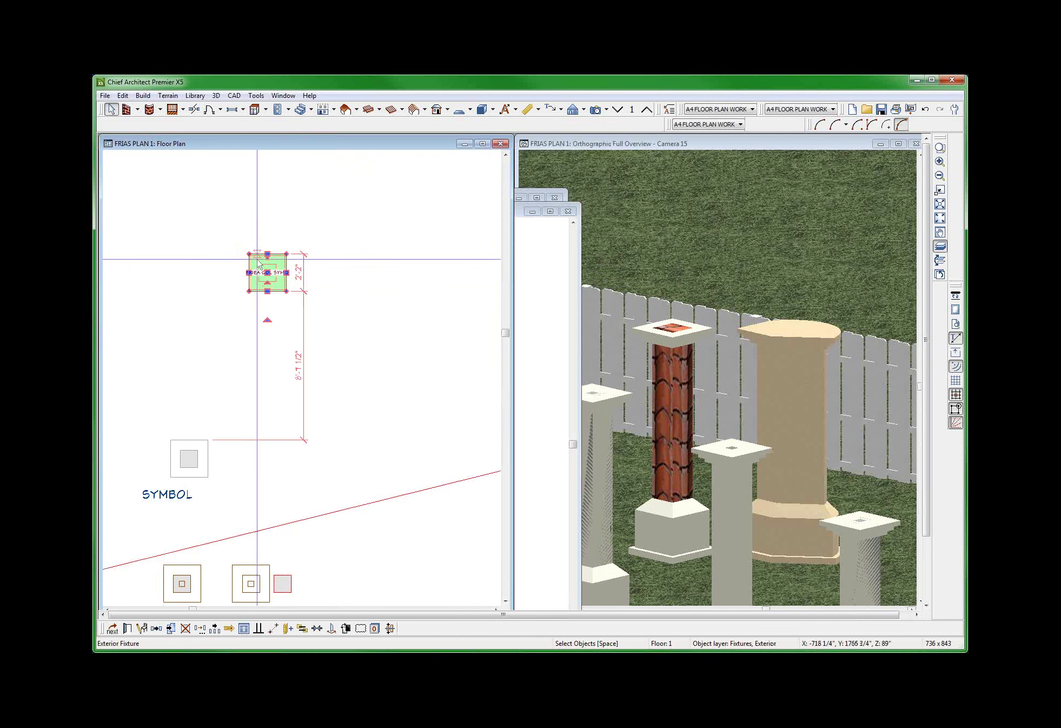
key("Escape")
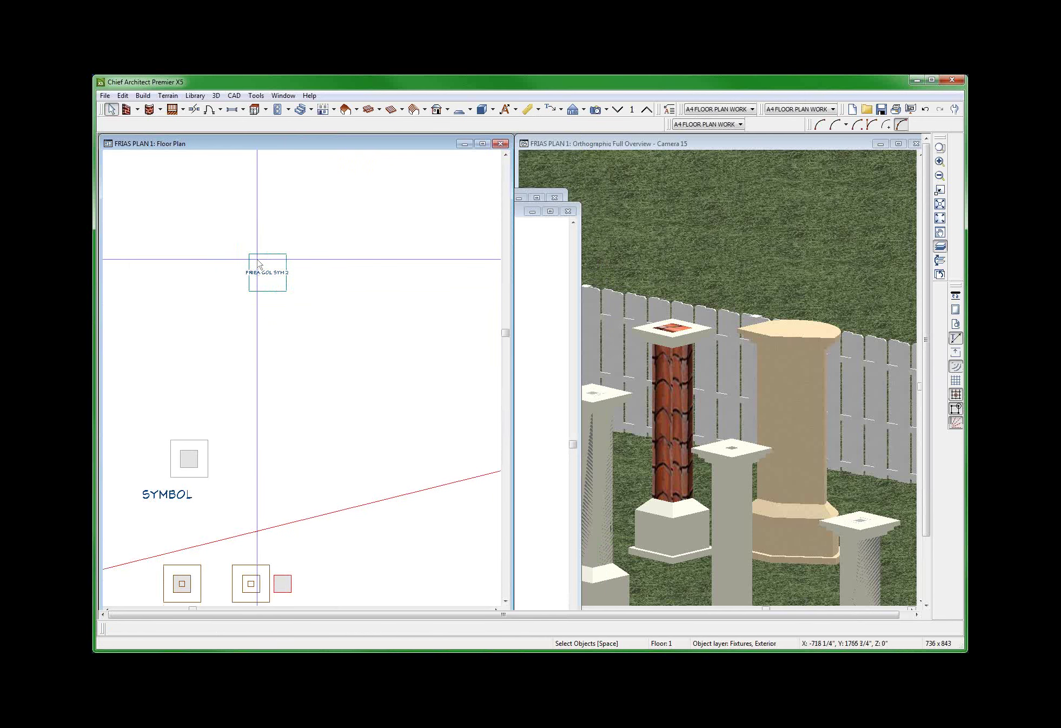
left_click(257, 262)
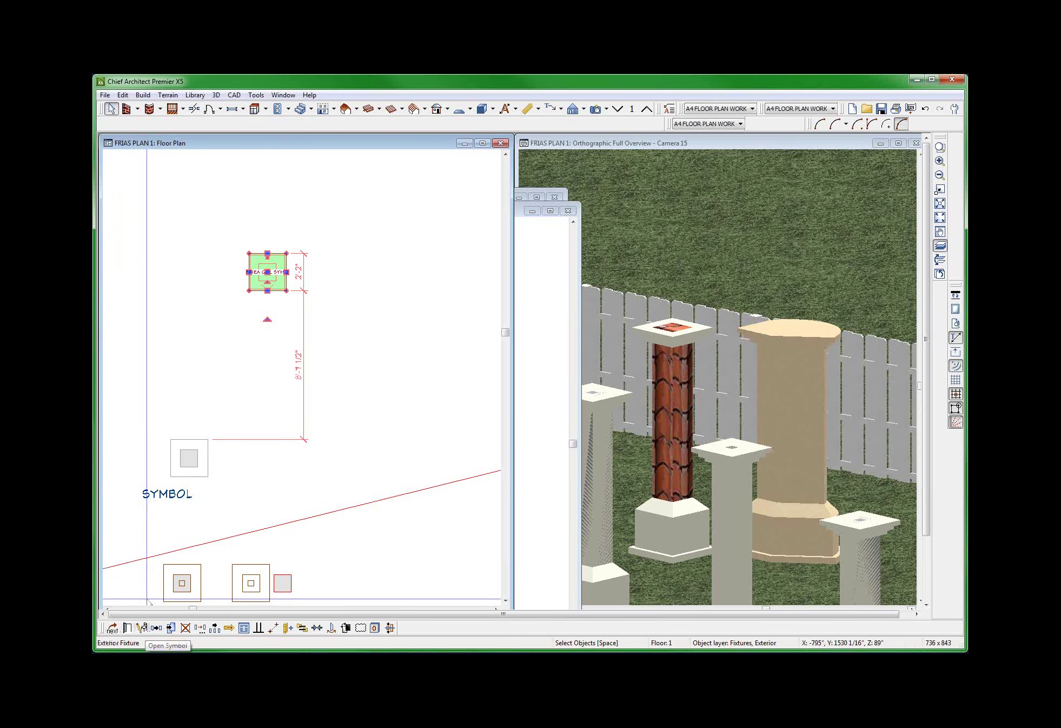
left_click(171, 628)
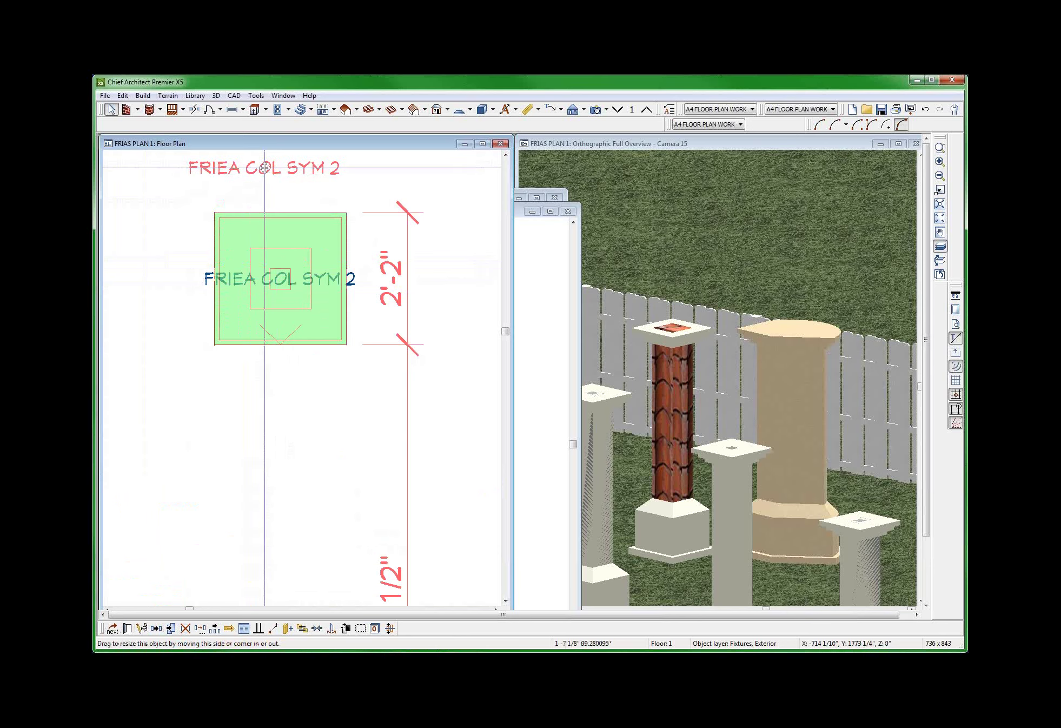
scroll(324, 302, "down", 2)
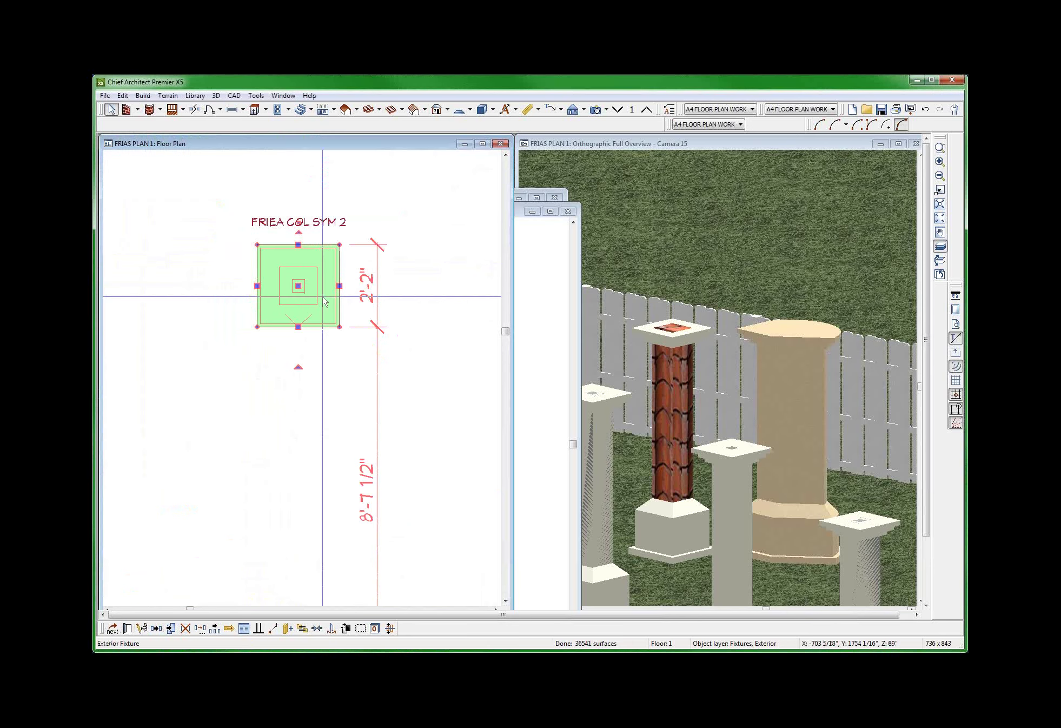
scroll(245, 232, "up", 1)
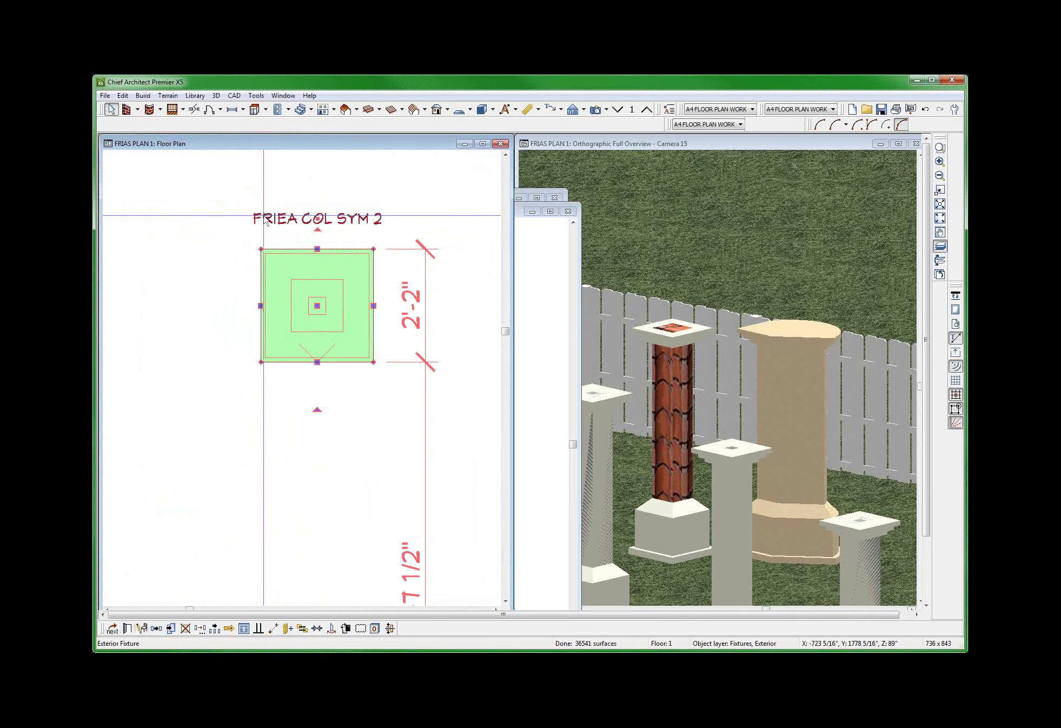
Open the placed column's library symbol for editing and rename it FRIAS COL SYM 2.
left_click(138, 629)
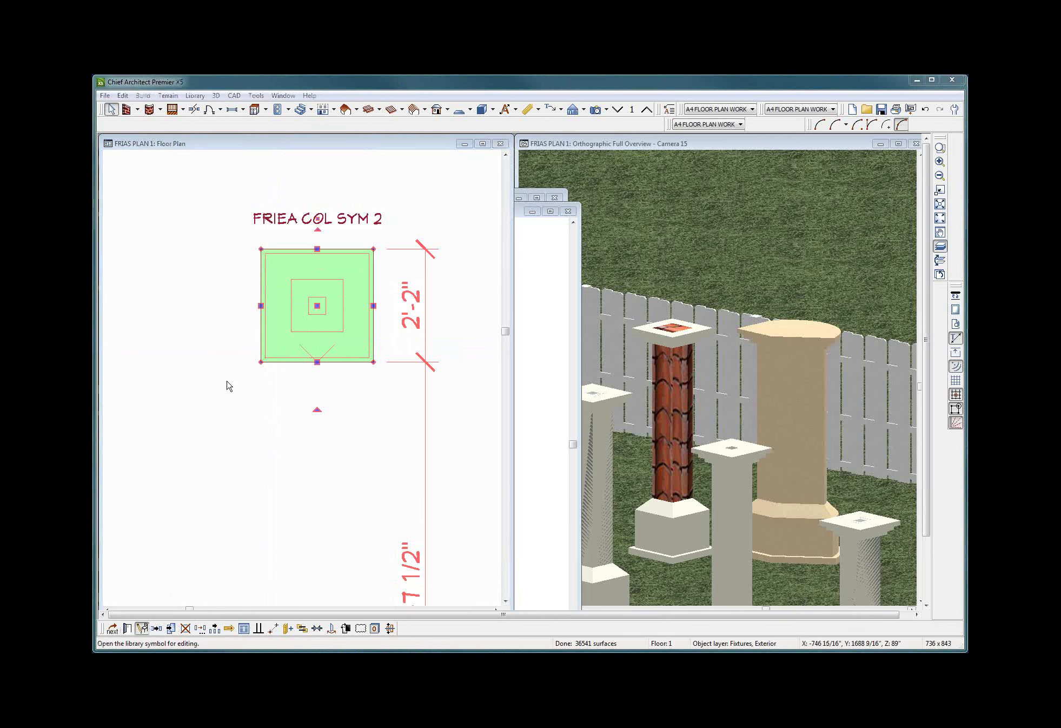
left_click(322, 308)
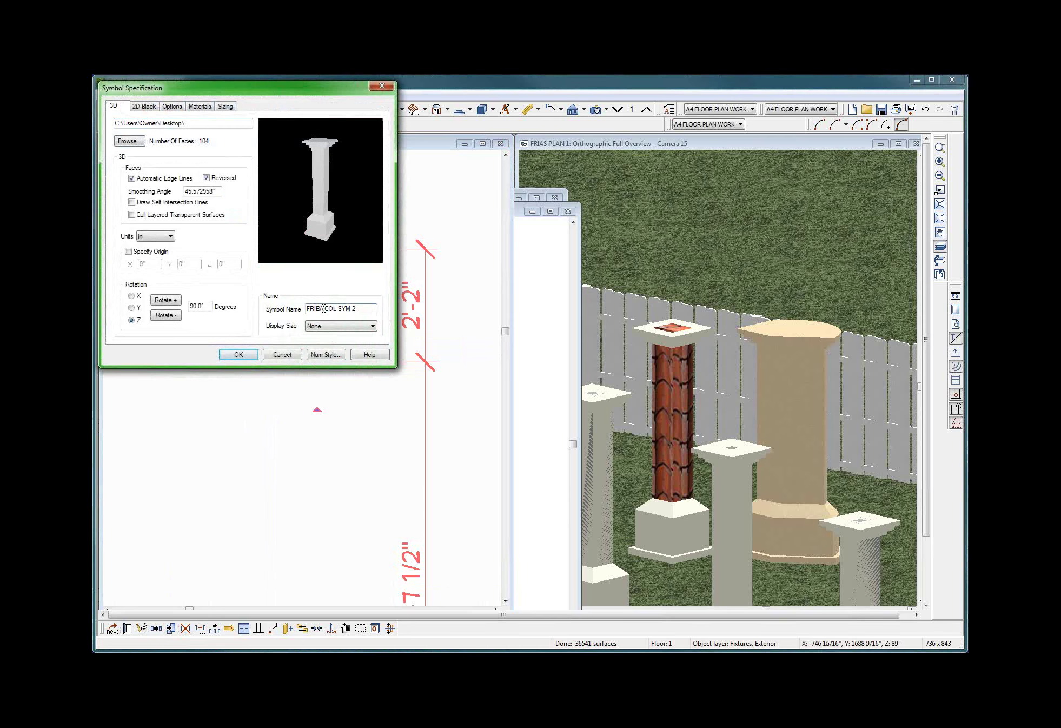
key("BackSpace")
key("BackSpace")
type("AS")
left_click(238, 354)
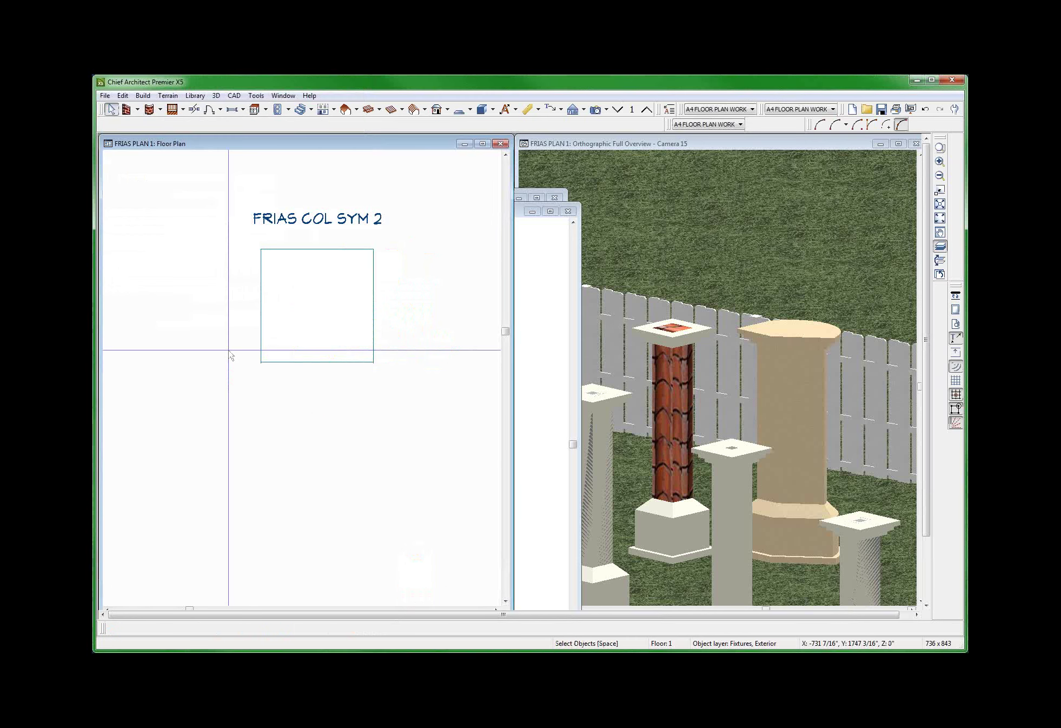
Reopen the FRIAS COL SYM 2 symbol specification, review its 2D block settings, and cancel.
scroll(230, 355, "down", 2)
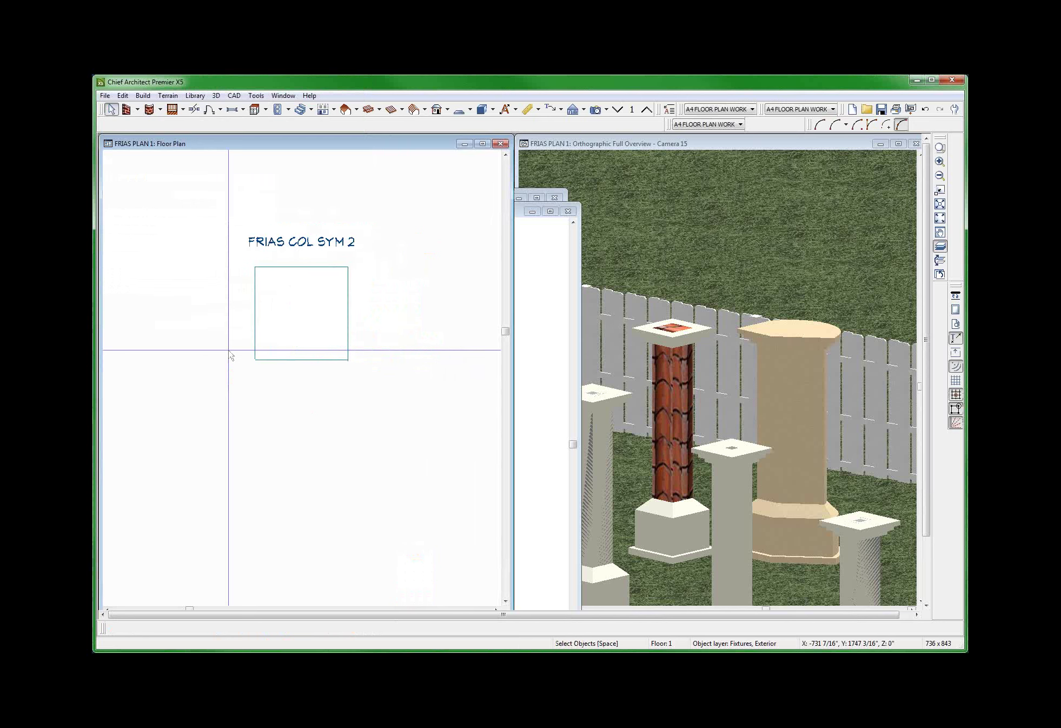
left_click(284, 289)
scroll(251, 320, "down", 1)
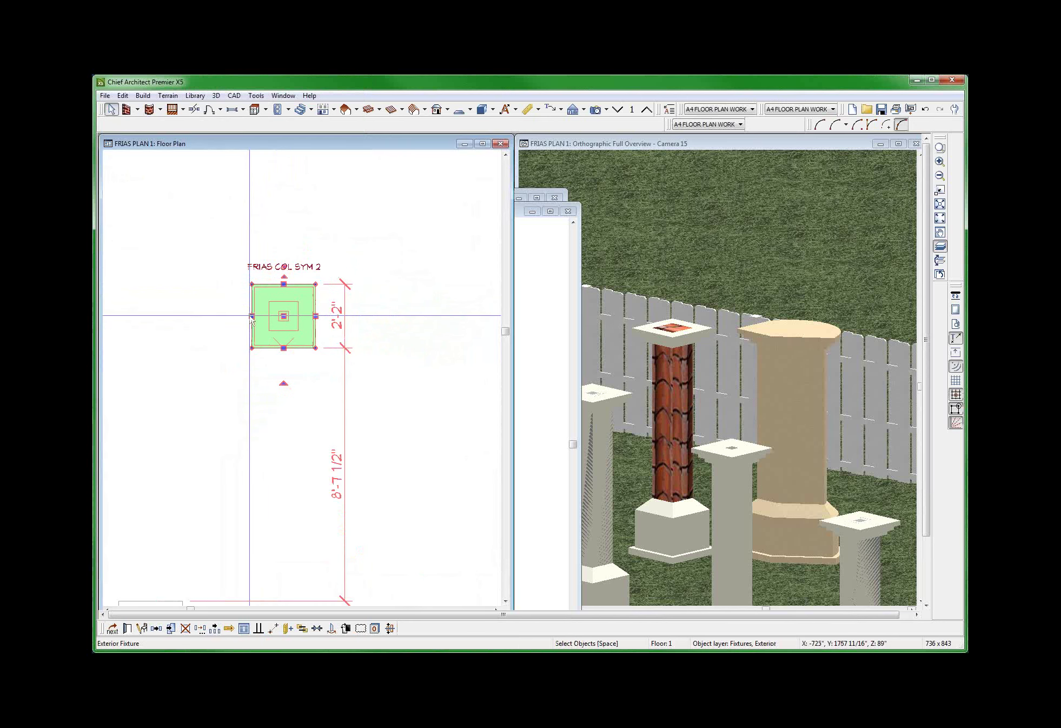
left_click(290, 297)
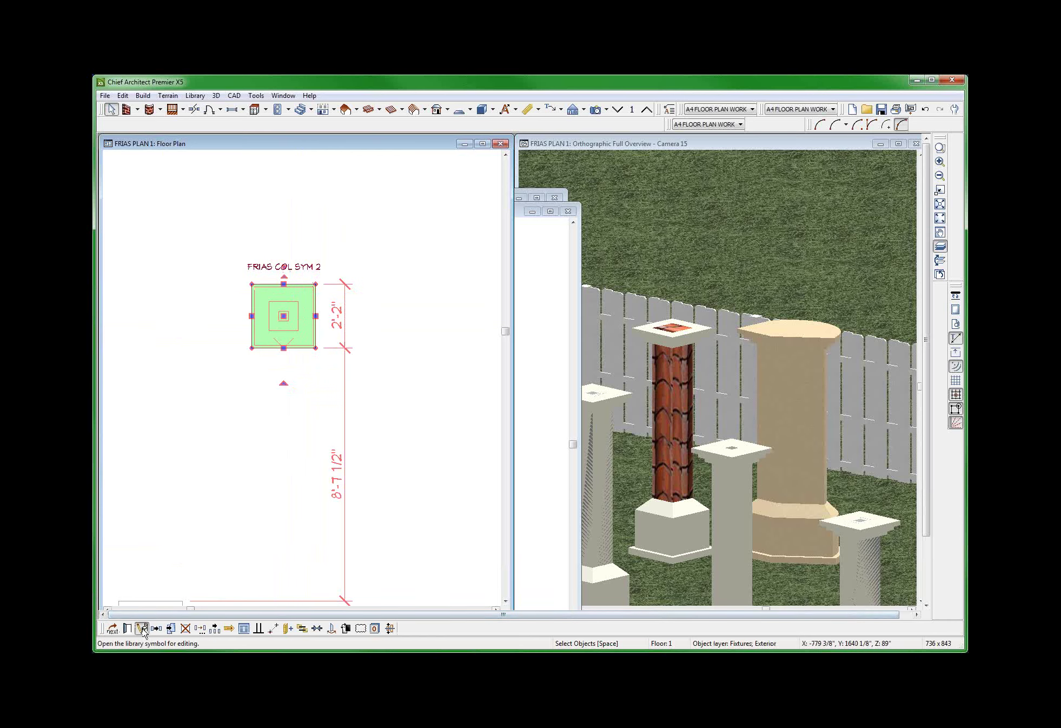
left_click(143, 628)
left_click(146, 107)
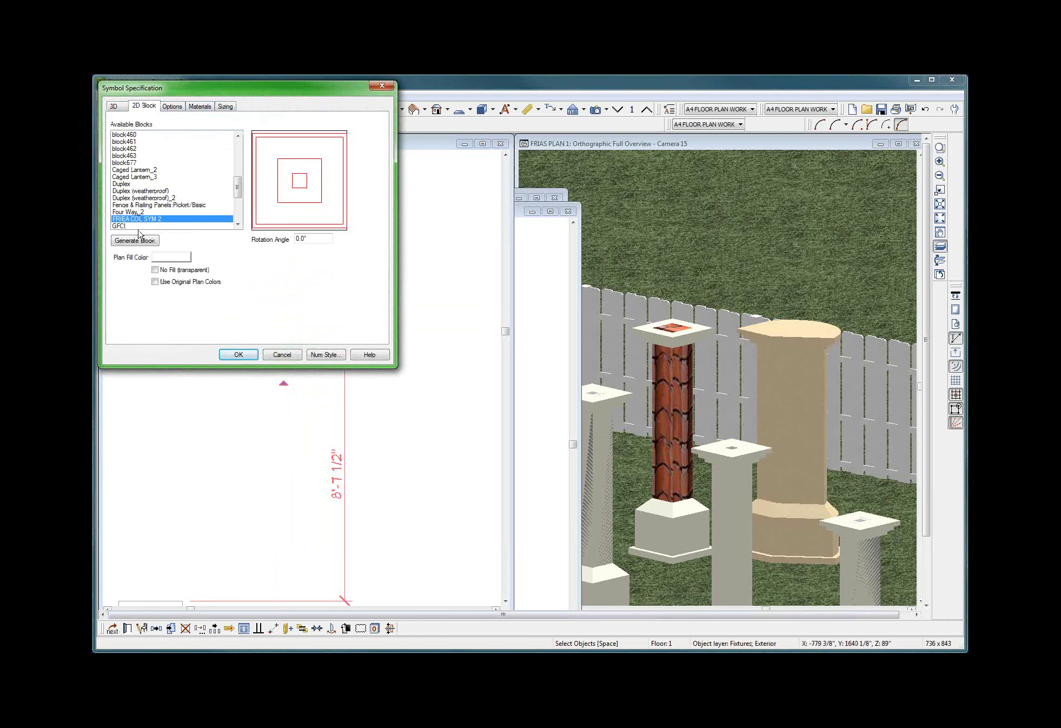
left_click(281, 353)
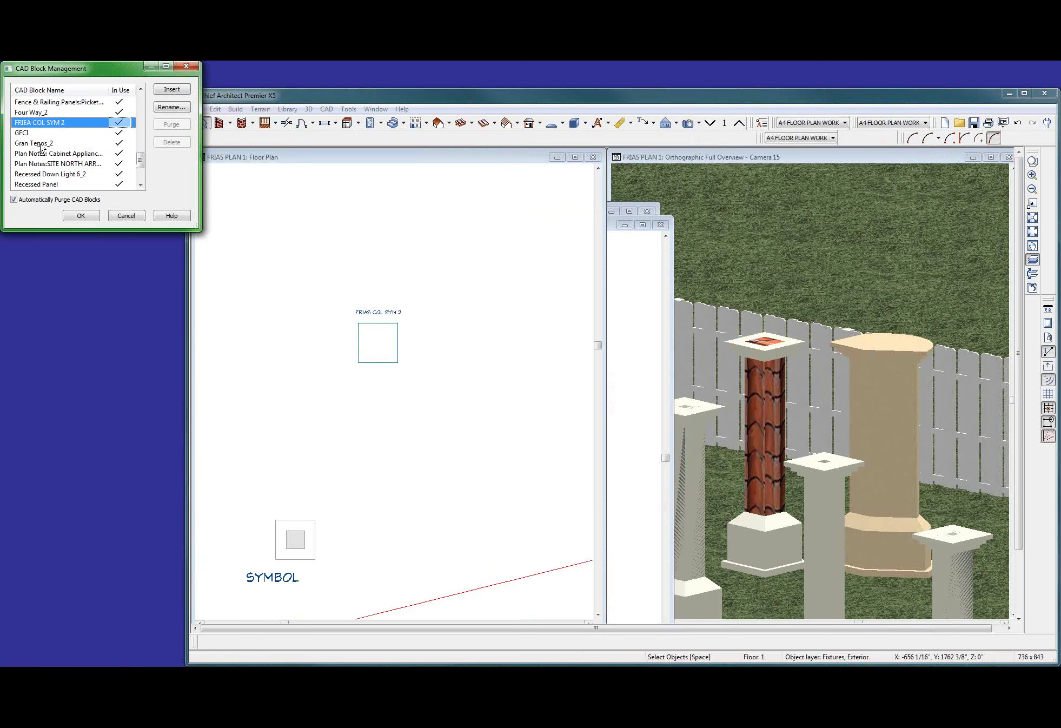
Insert the FRIEA COL SYM 2 CAD block into the plan beside the placed symbol and explode it into separate components.
left_click(171, 89)
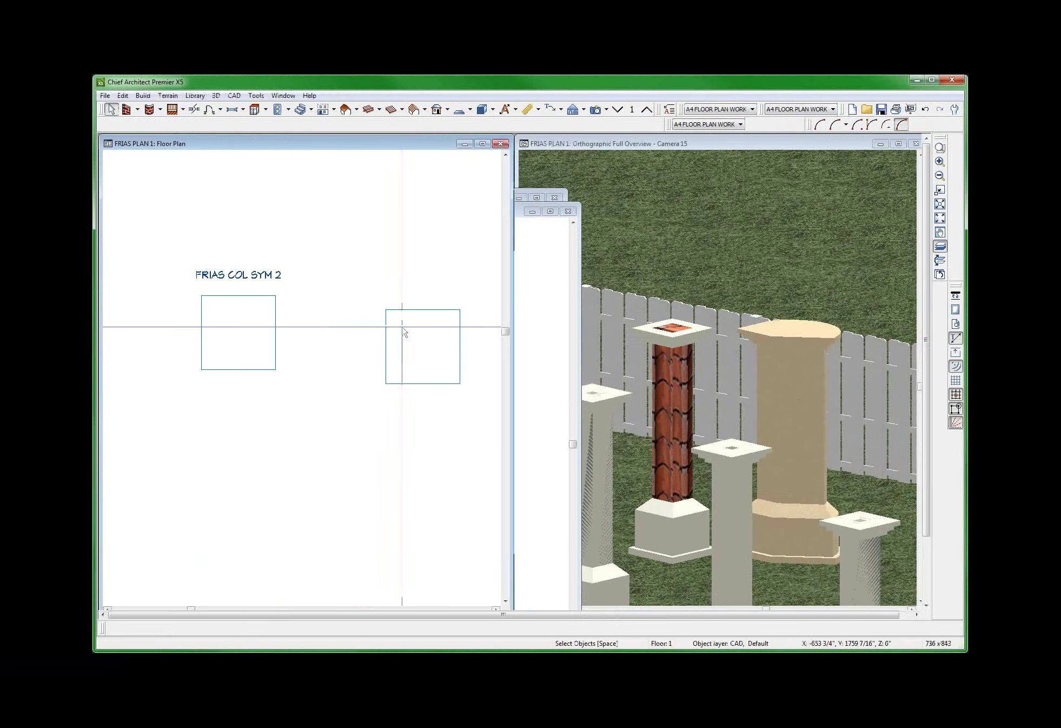
left_click(423, 346)
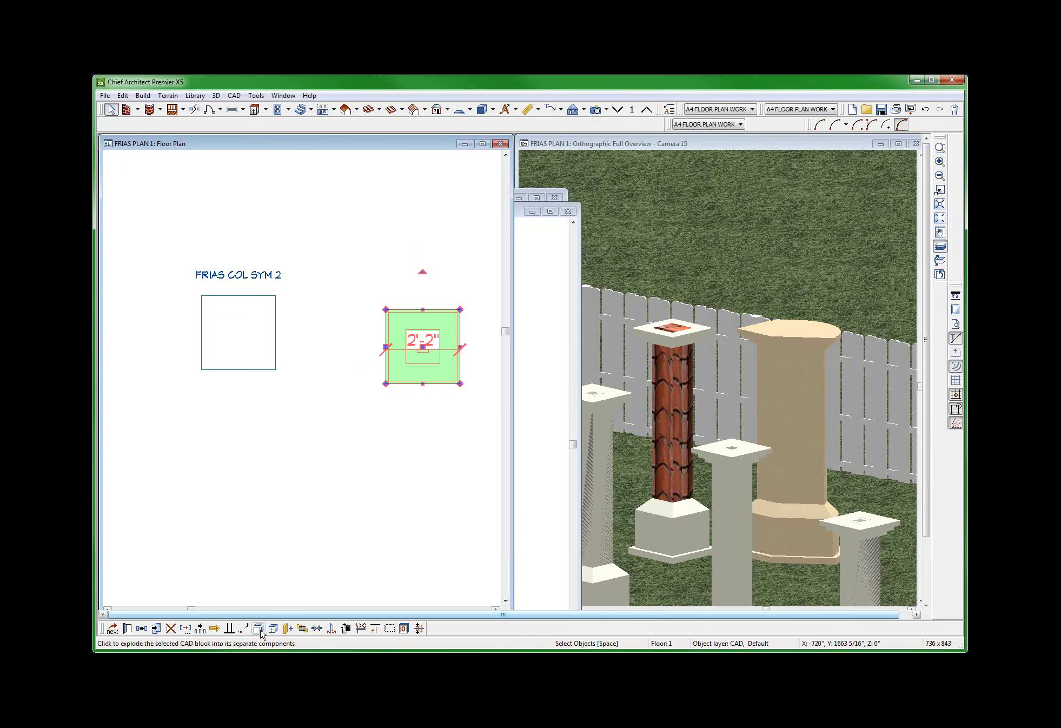
left_click(390, 399)
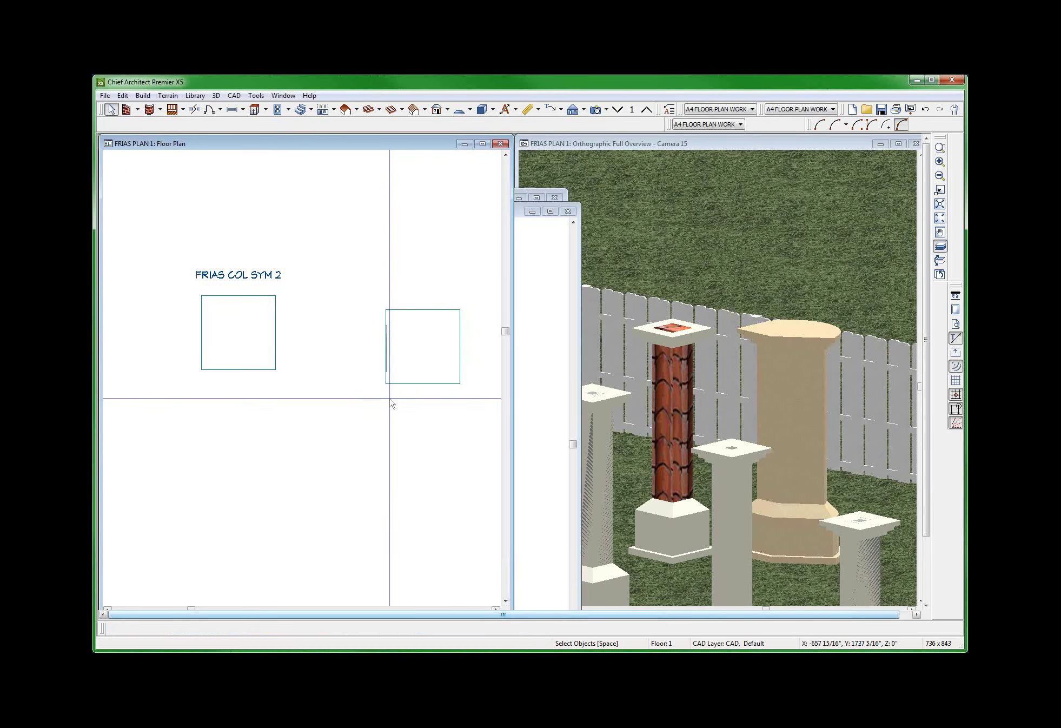
Give the 1' inner square of the exploded block a light gray solid fill color.
left_click(416, 338)
double_click(416, 338)
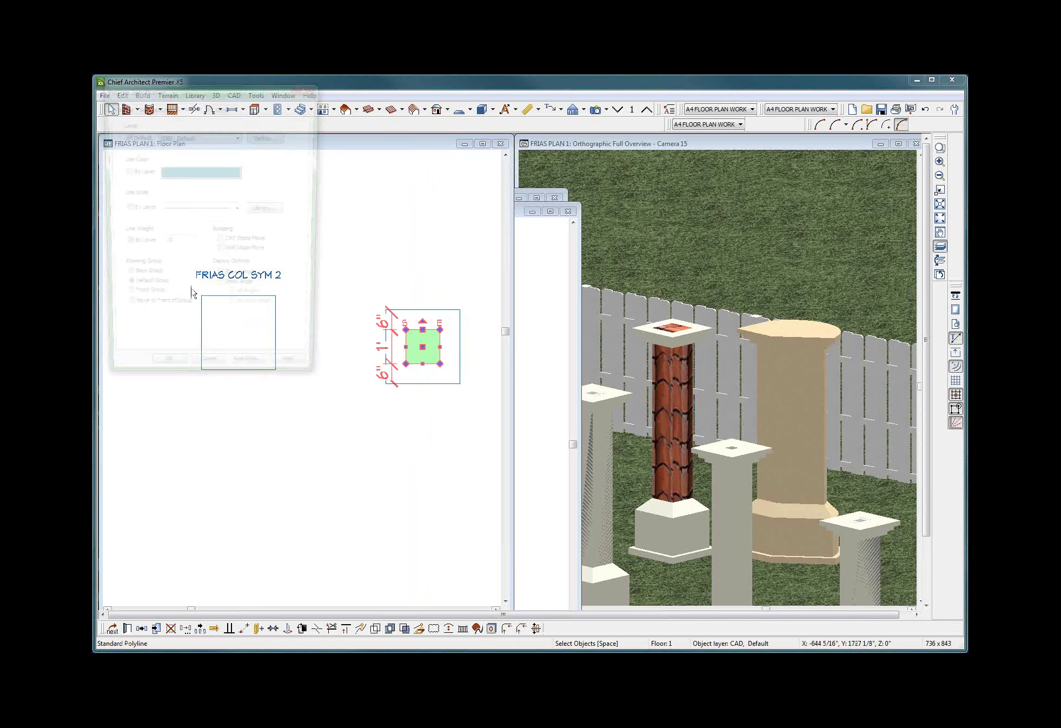
left_click(218, 107)
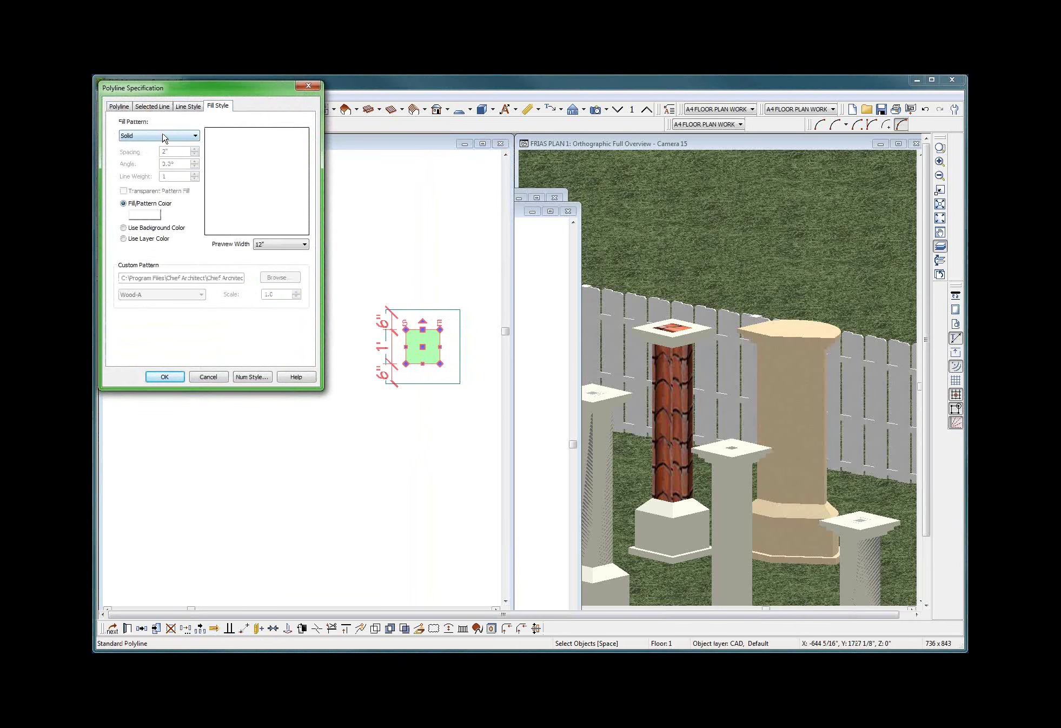
left_click(142, 215)
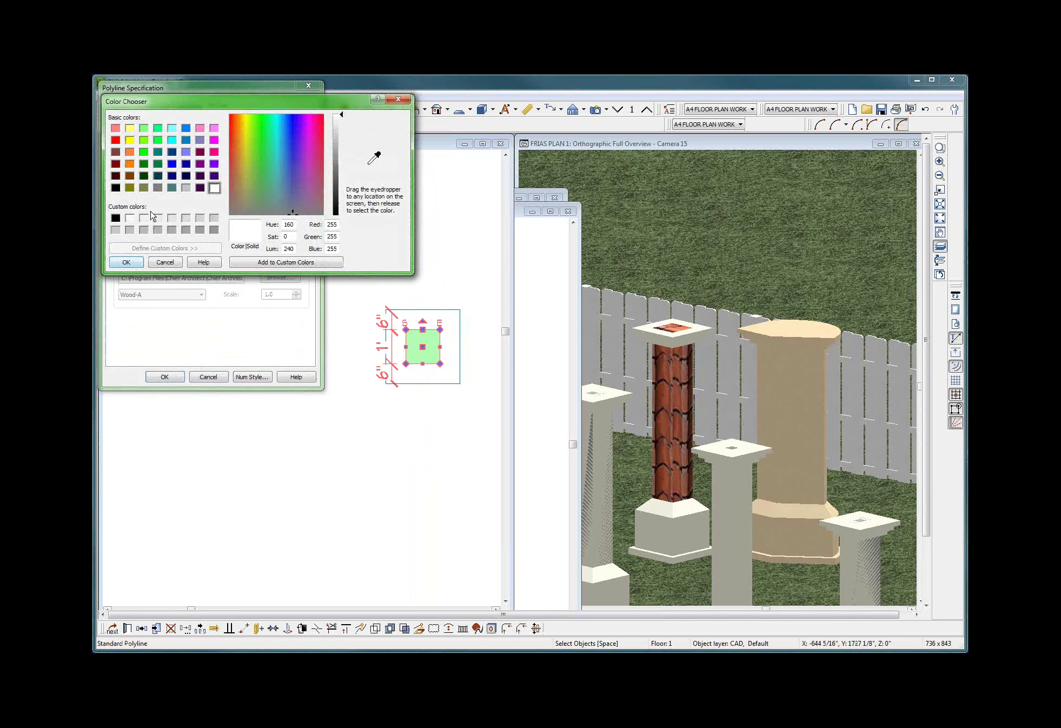
left_click(172, 218)
left_click(124, 262)
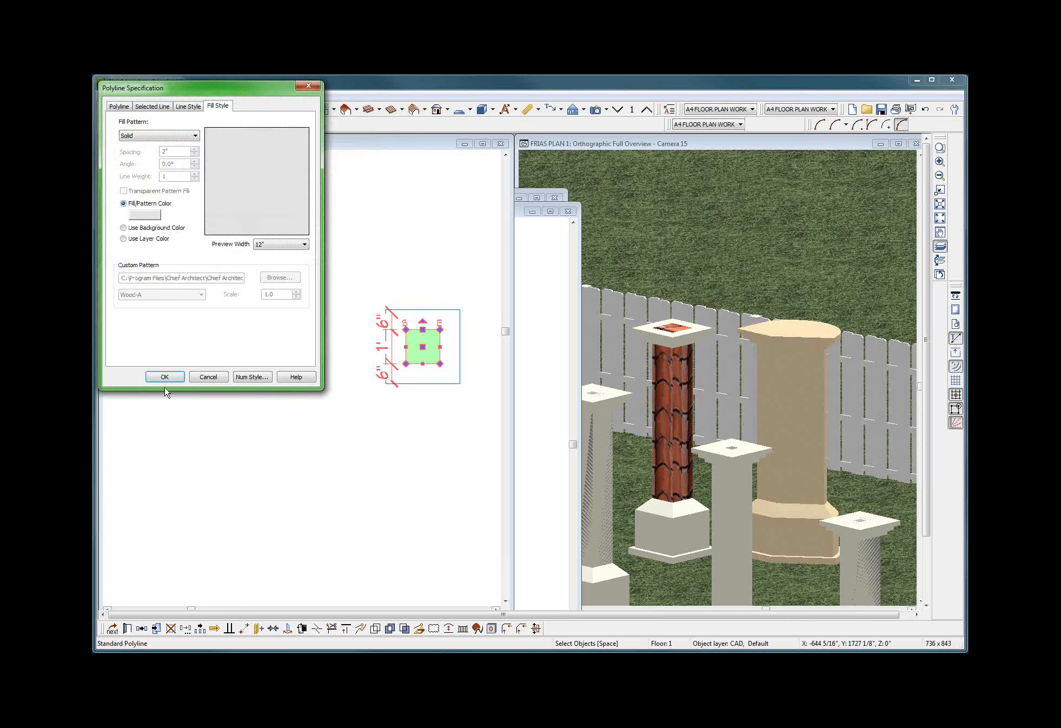
Assign the inner square polyline to the Front Group drawing group, apply the changes, and clear the selection.
left_click(183, 107)
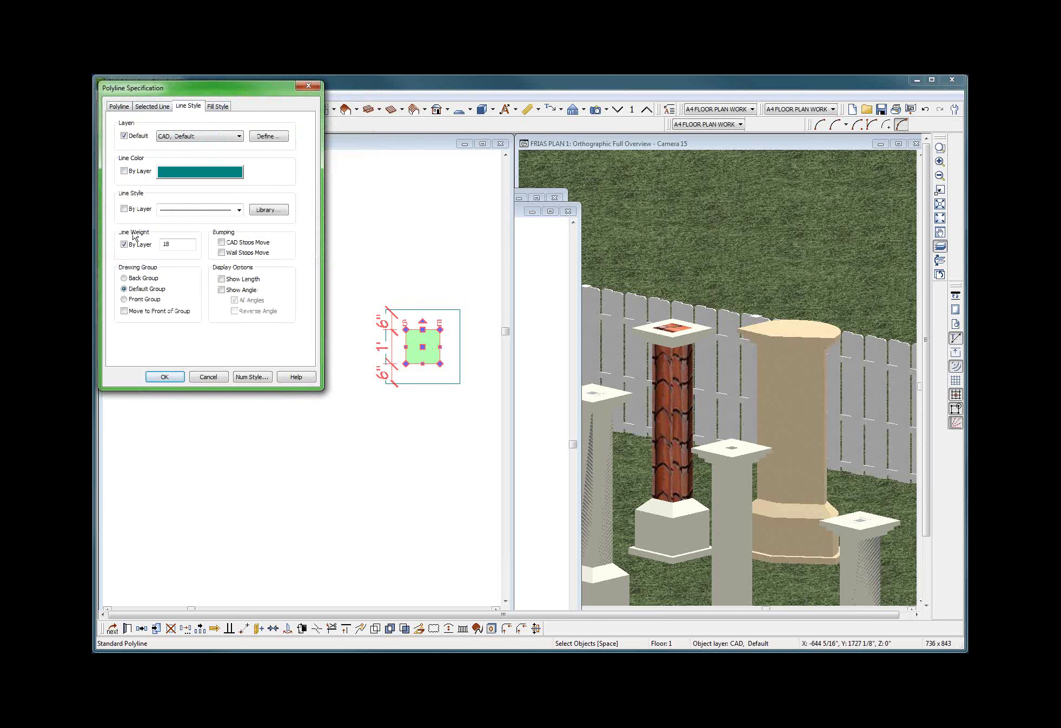
left_click(142, 300)
left_click(164, 377)
left_click(434, 473)
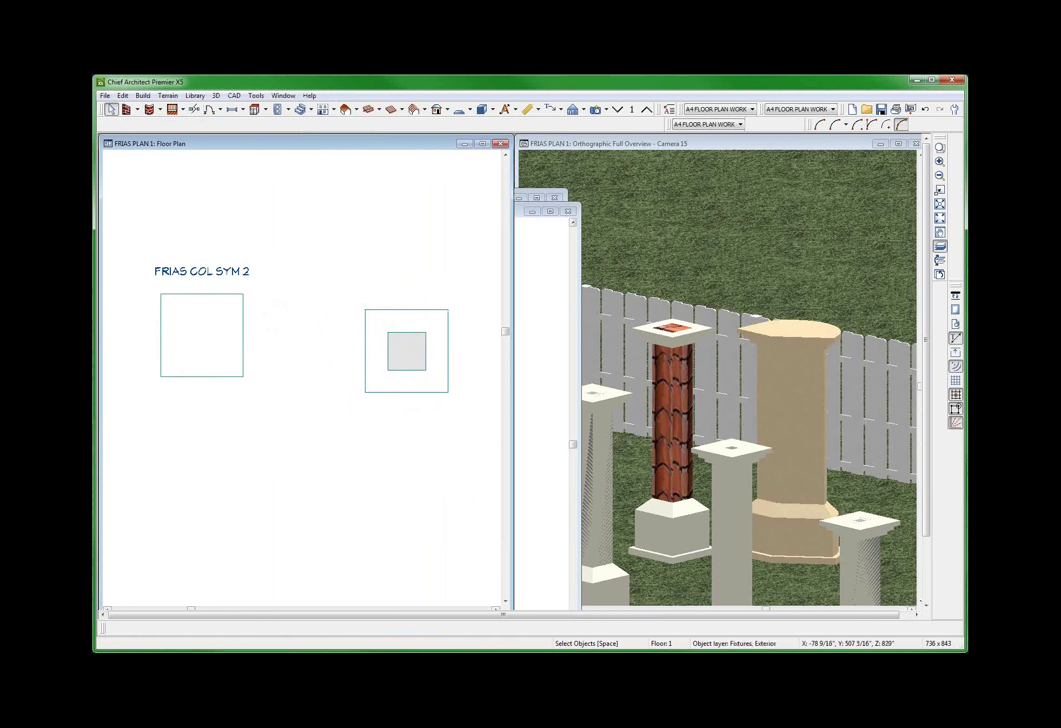
Check the fill settings of the 4" center square polyline and assign it to the Front Group drawing group.
scroll(423, 346, "up", 2)
left_click(336, 366)
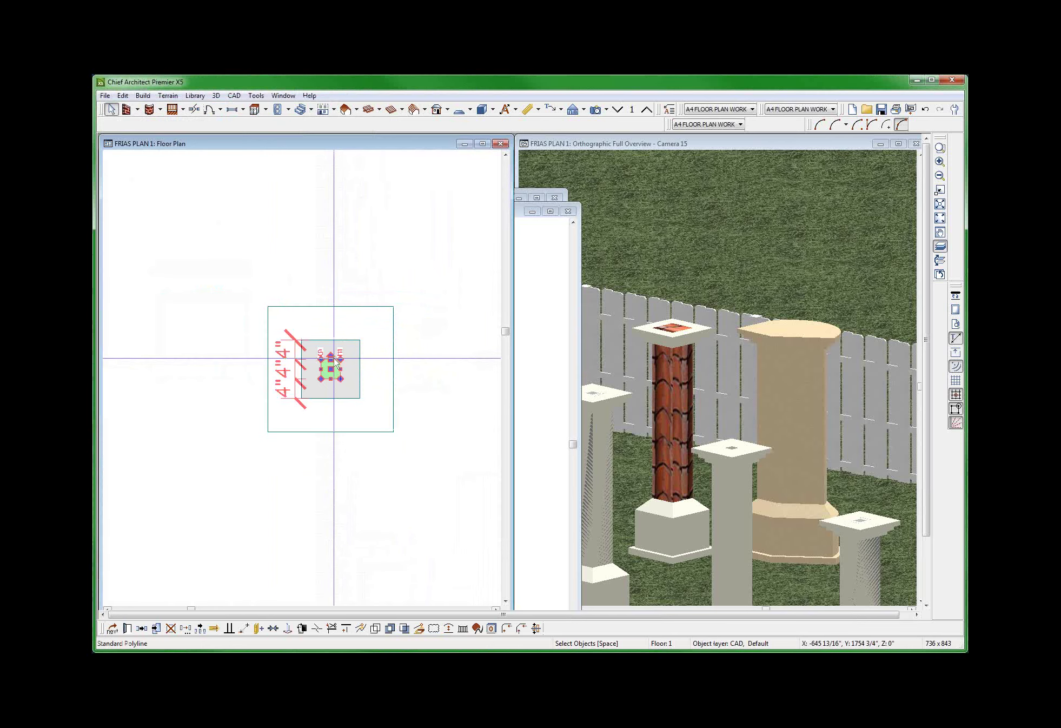
double_click(330, 370)
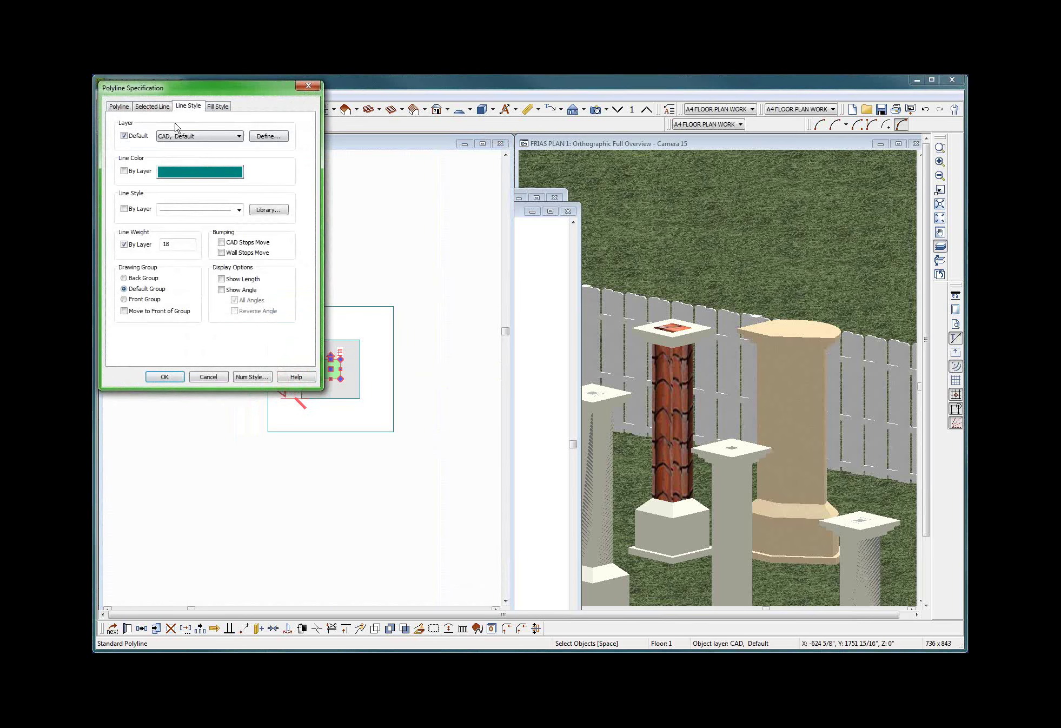
left_click(219, 107)
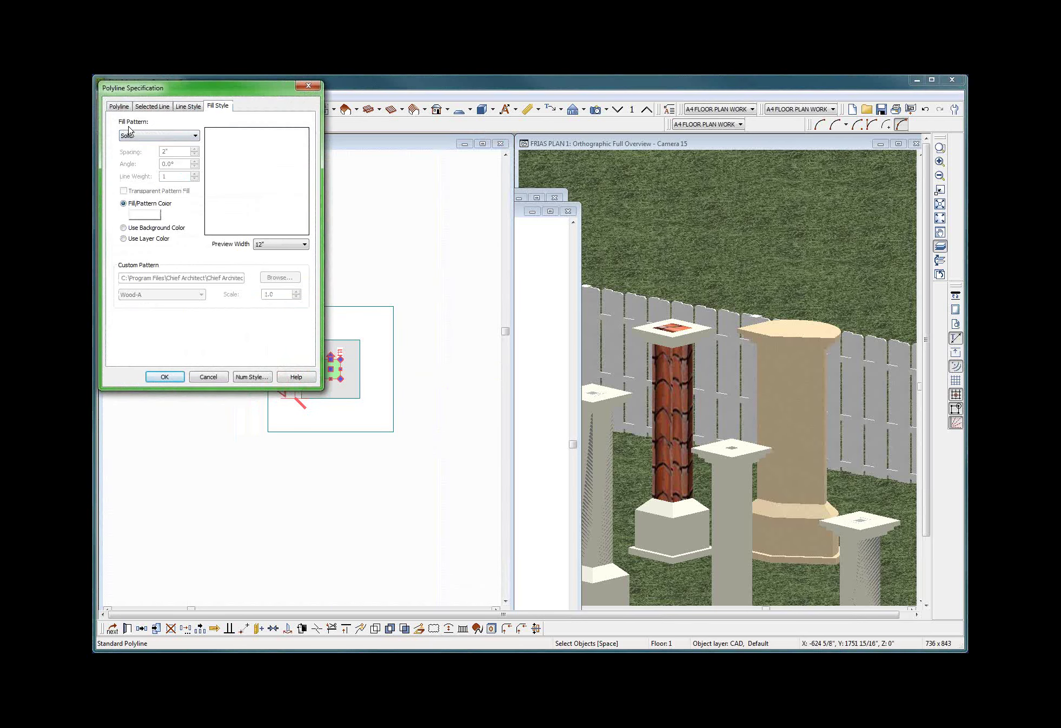
left_click(163, 106)
left_click(190, 106)
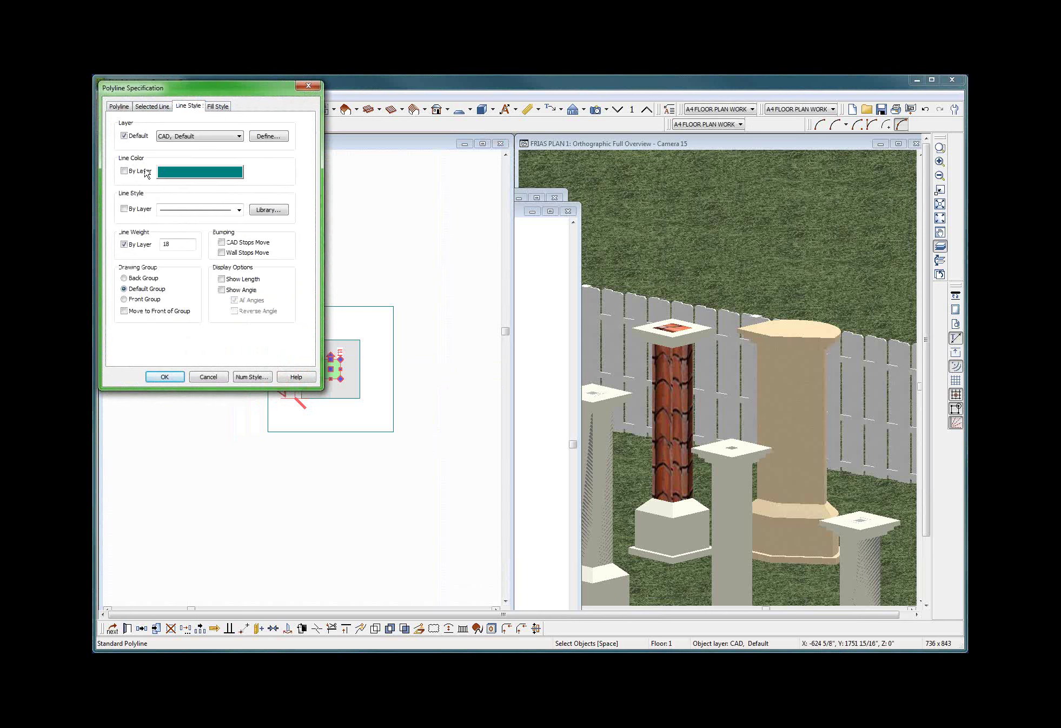
left_click(152, 299)
left_click(164, 377)
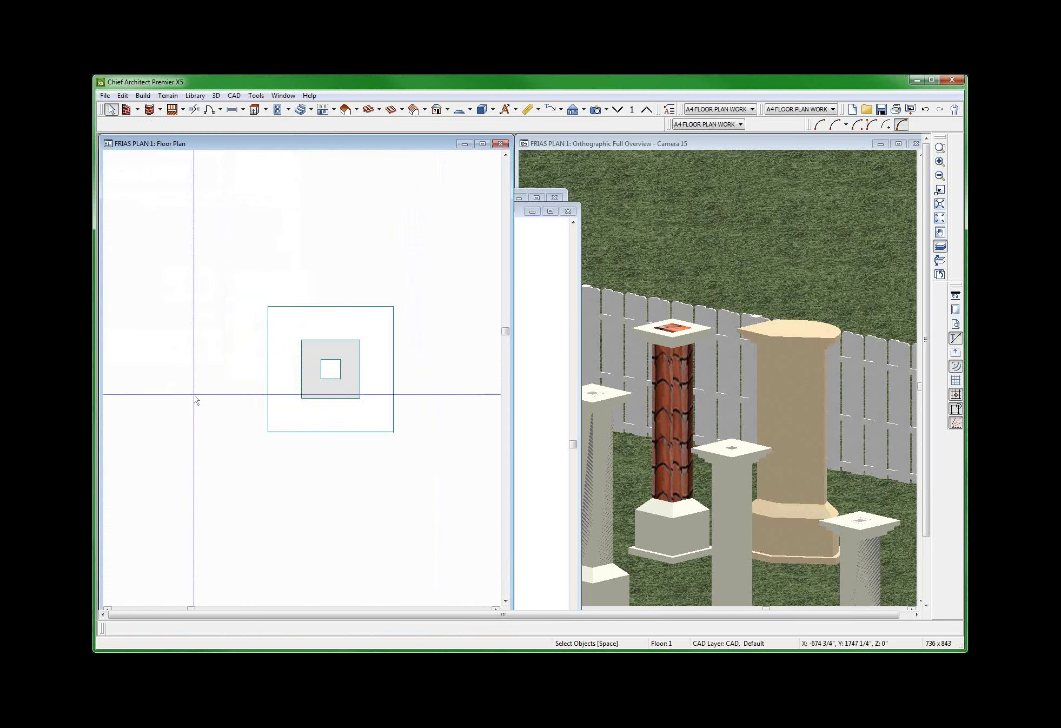
left_click_drag(196, 238, 377, 489)
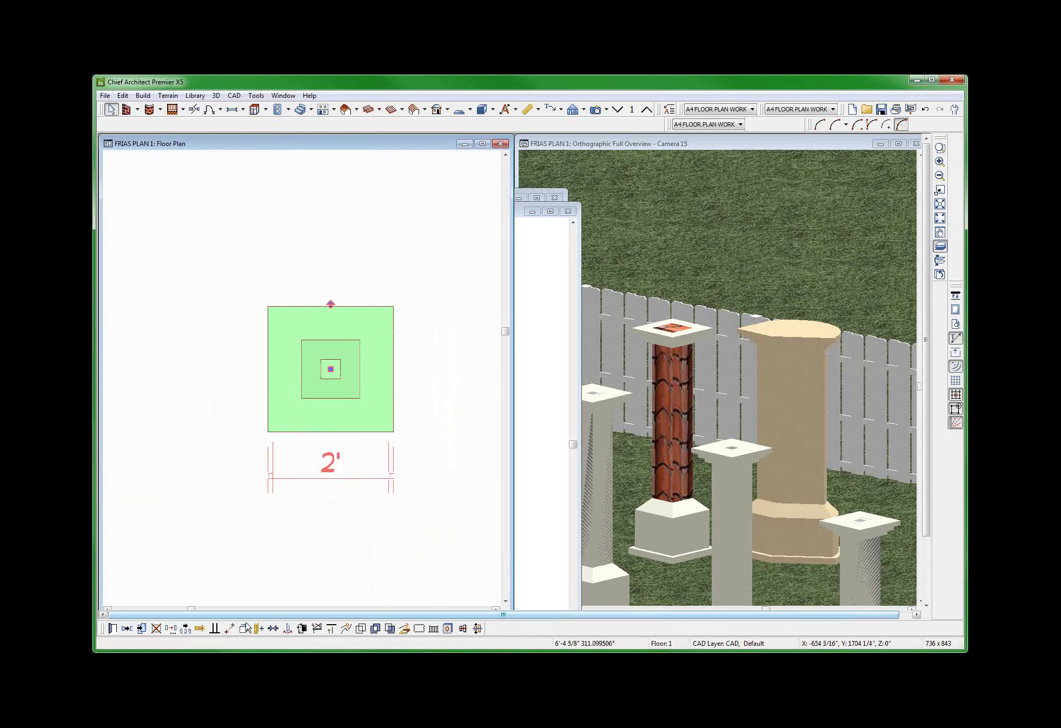
left_click(237, 626)
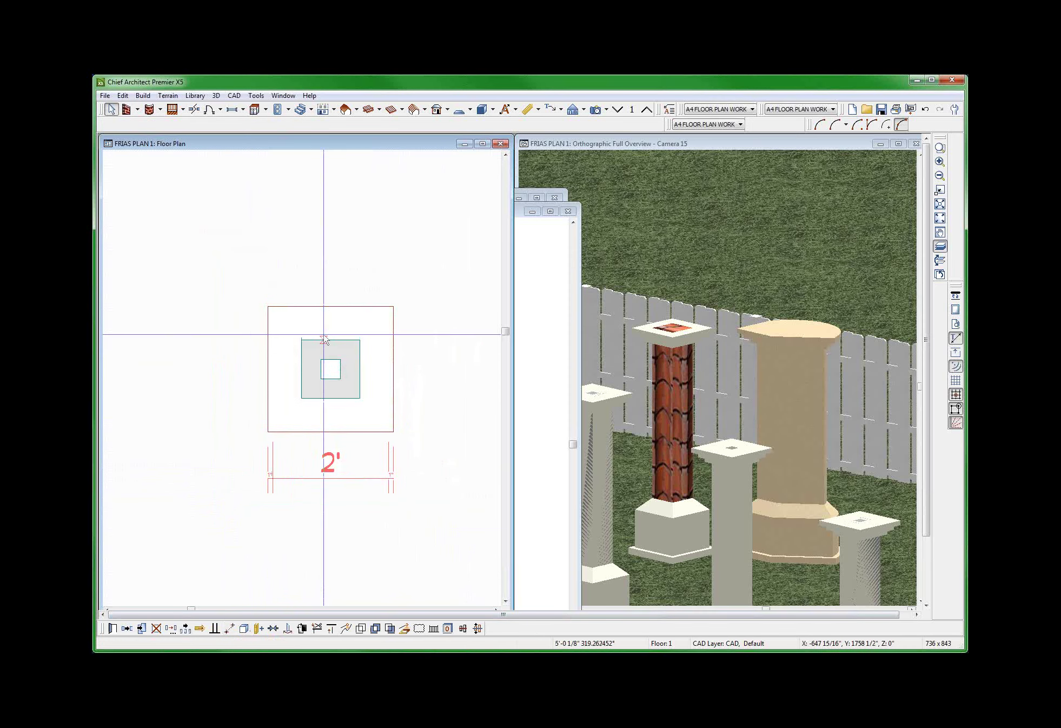
key("Escape")
left_click(322, 374)
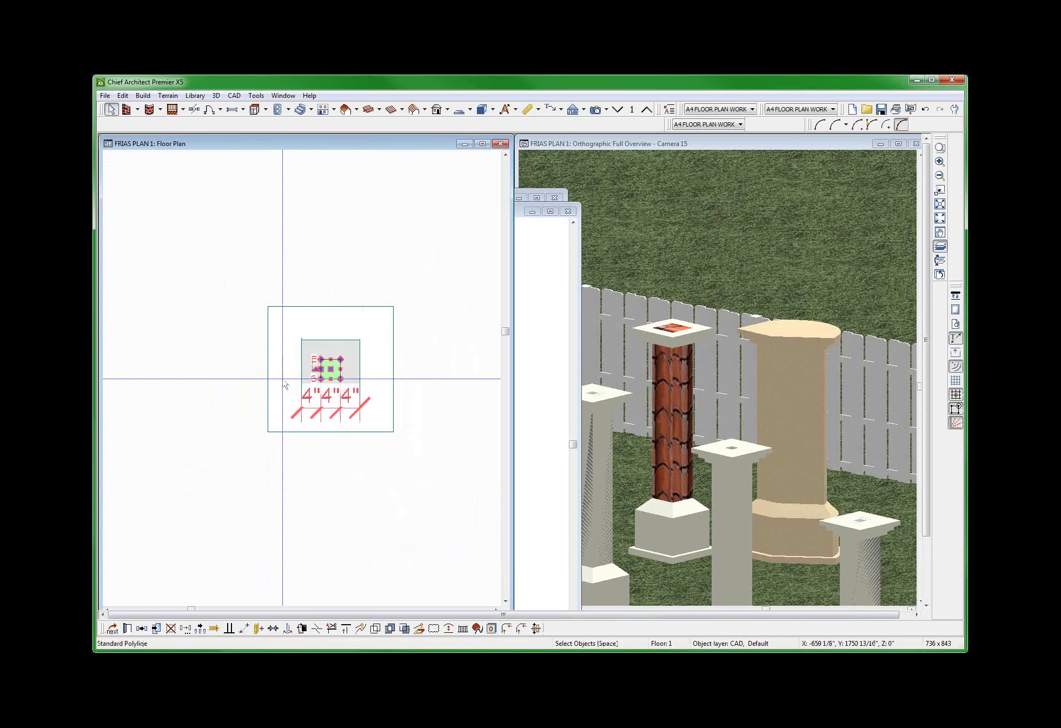
Combine all the nested square polylines into one CAD block and check its block name in the specification.
left_click_drag(197, 284, 401, 532)
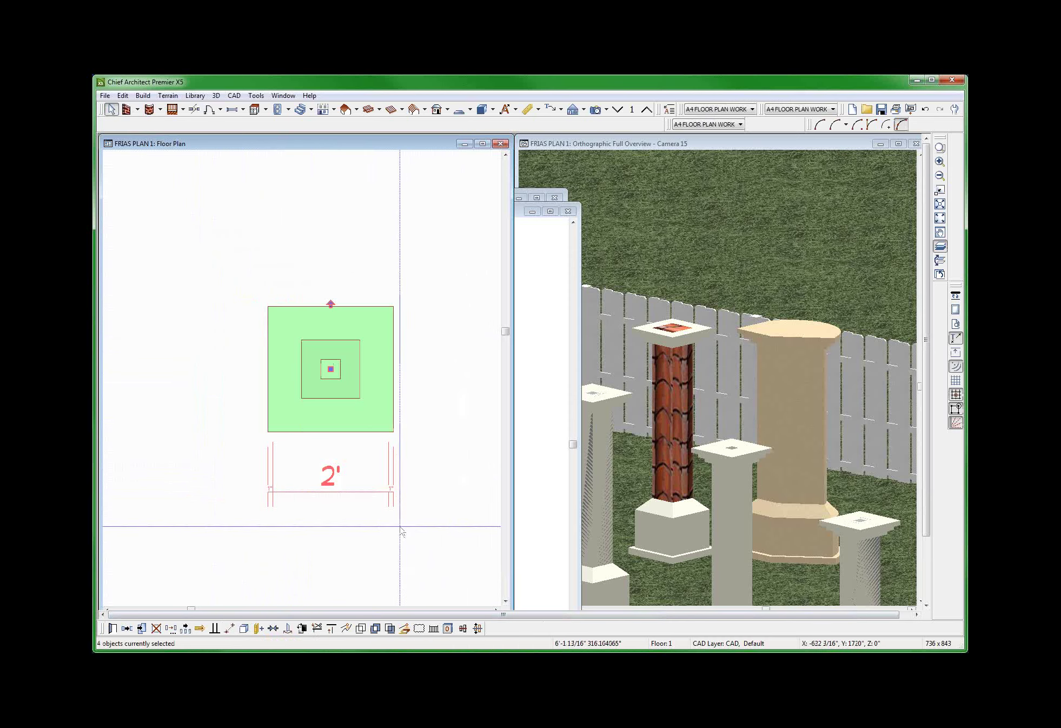
left_click(244, 628)
double_click(325, 379)
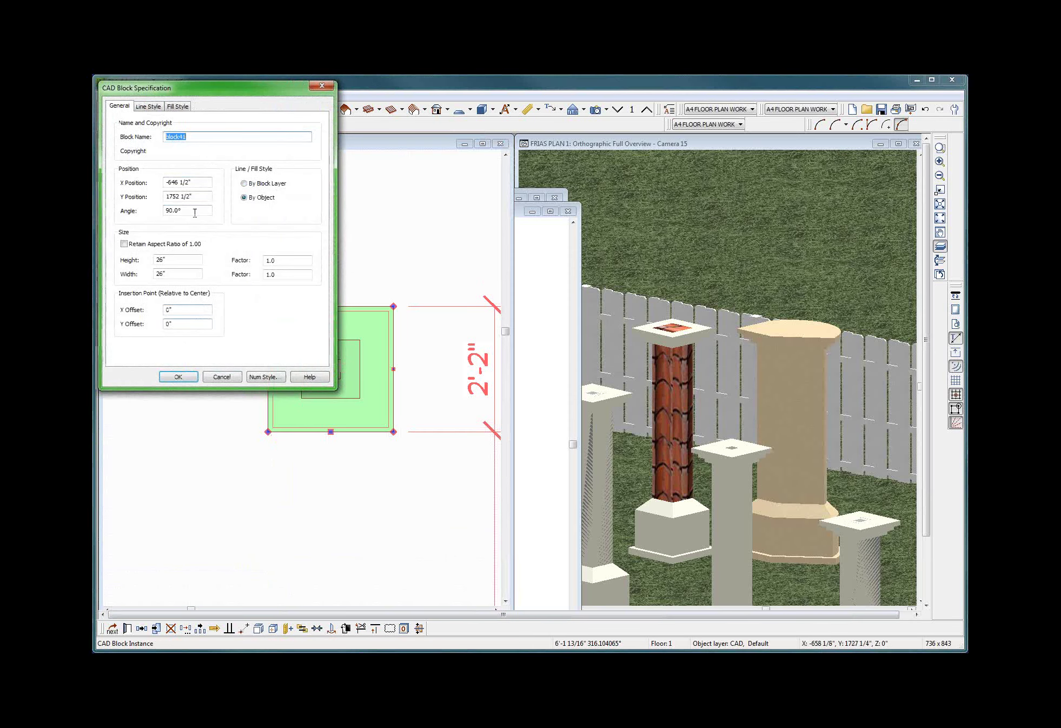
key("Home")
left_click(178, 377)
left_click(381, 360)
Open the symbol specification of the placed FRIAS COL SYM 2 column and assign the newly made CAD block as its 2D block.
scroll(405, 287, "down", 3)
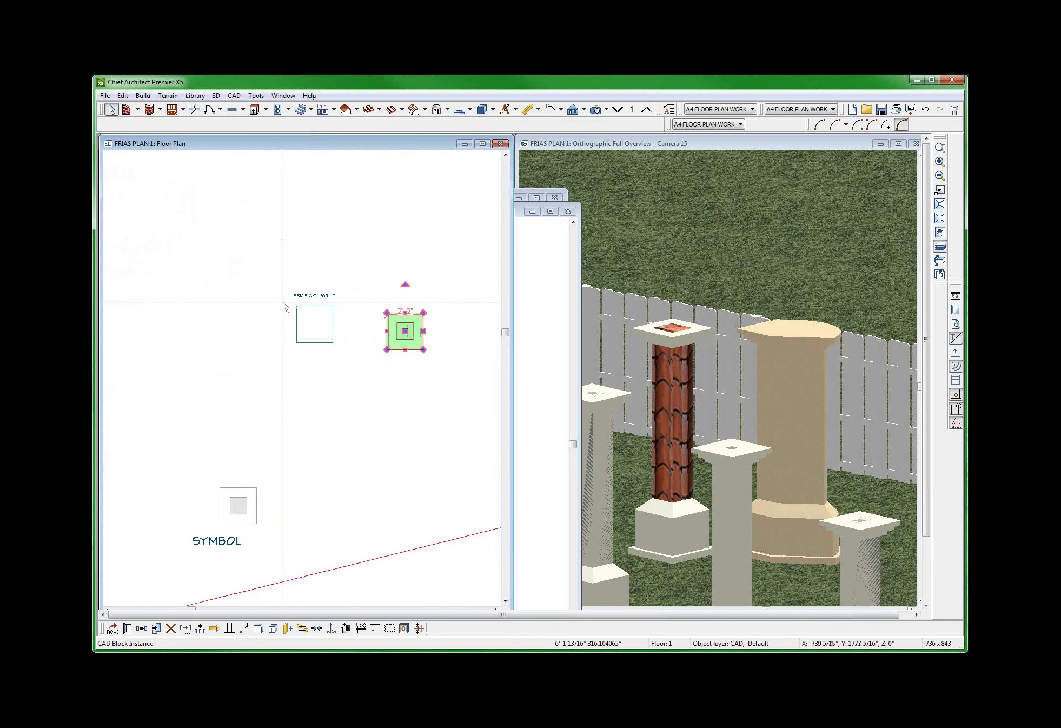
left_click(303, 325)
right_click(302, 327)
left_click(302, 323)
right_click(302, 320)
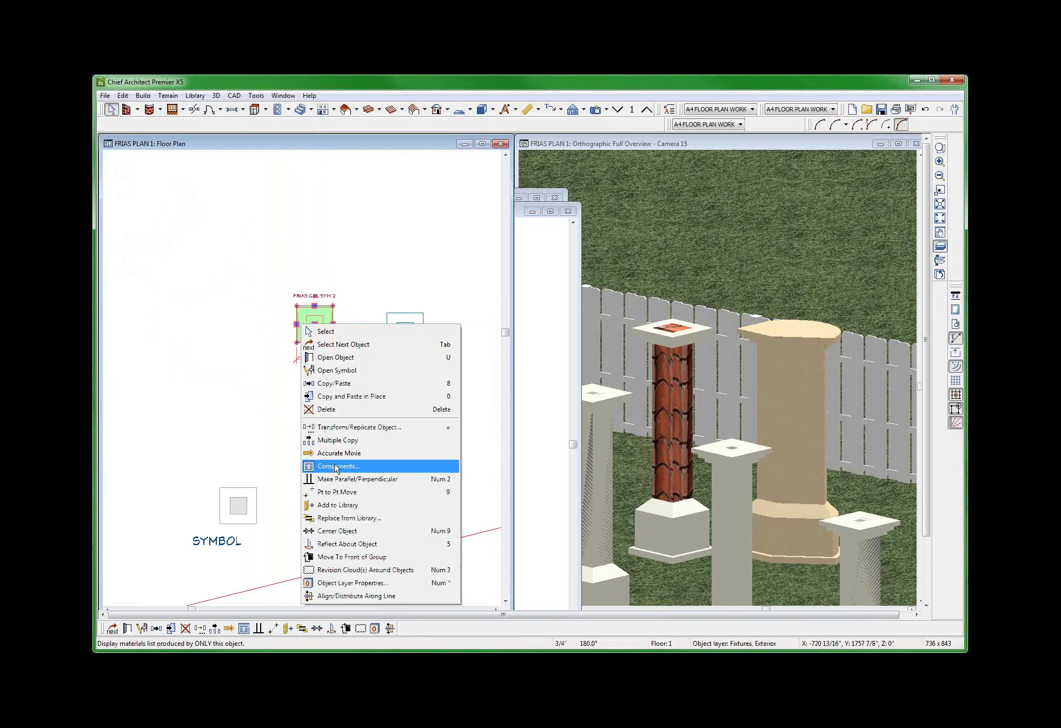
left_click(343, 373)
left_click(144, 106)
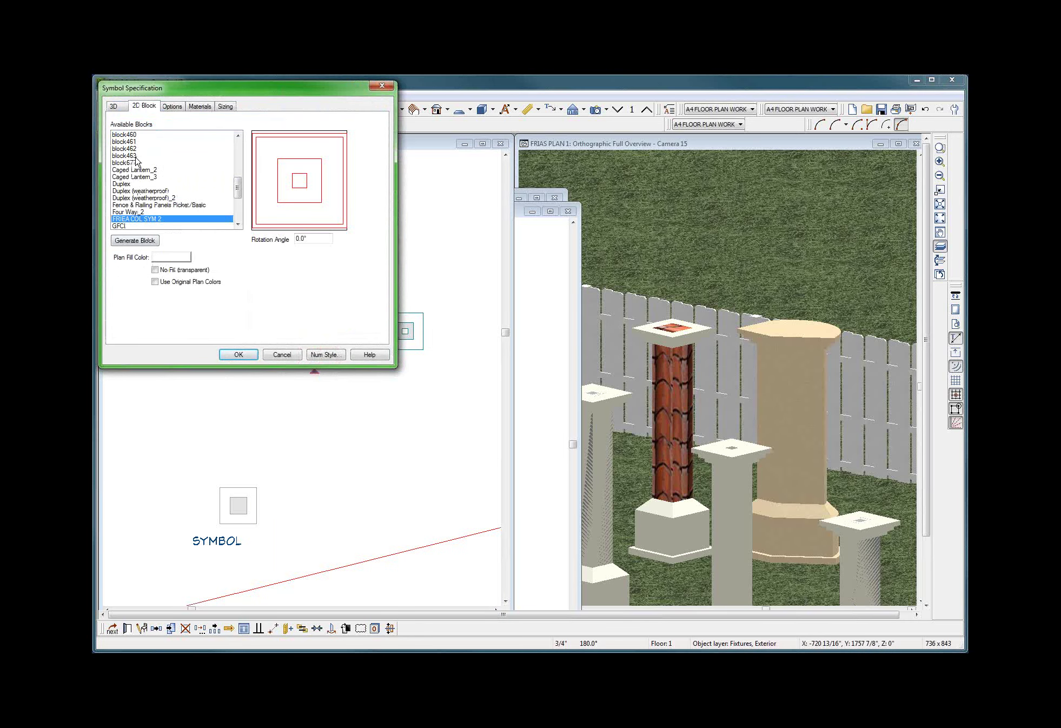
scroll(166, 179, "up", 4)
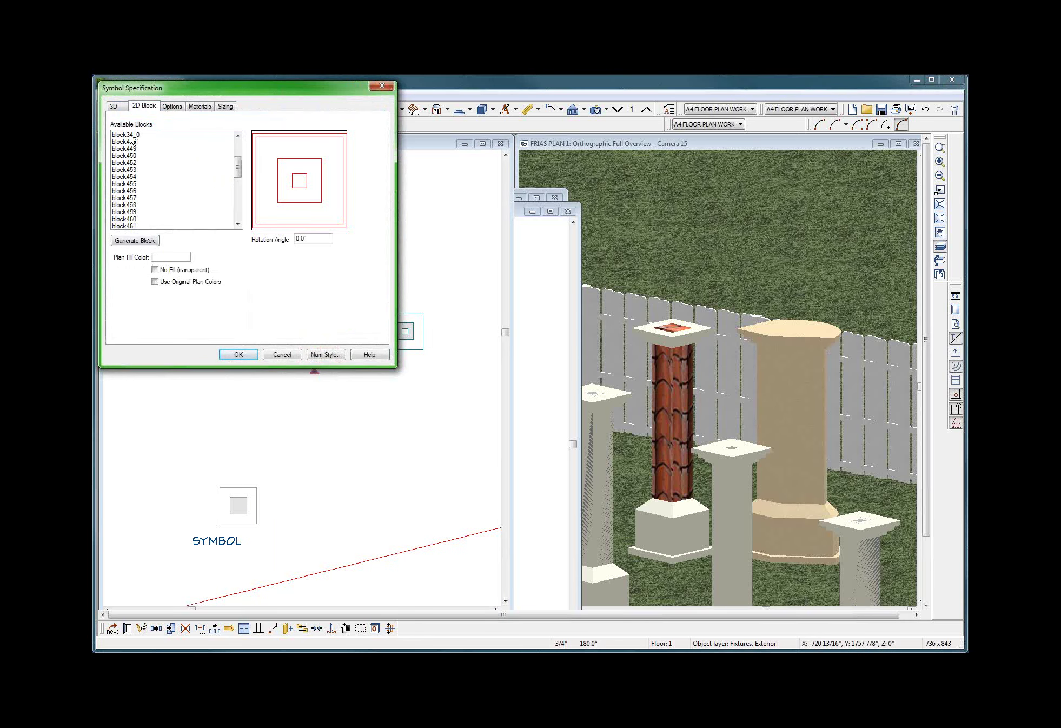
left_click(133, 142)
left_click(238, 354)
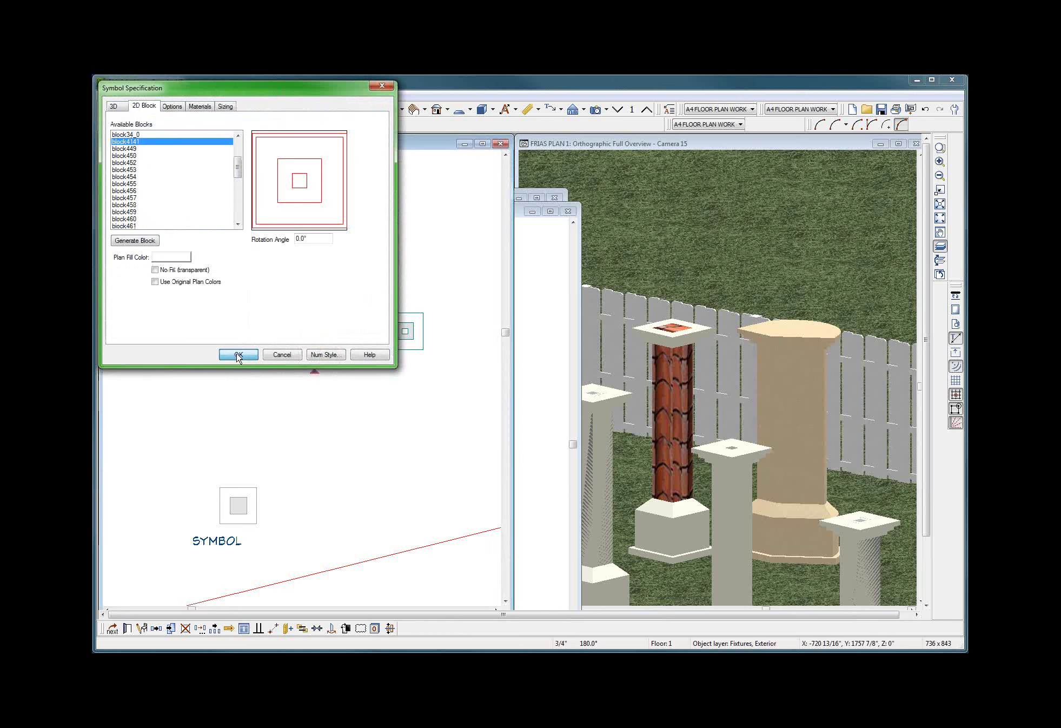
Enable the use of original plan colors for the 2D block of the COL SYM 2 column symbol.
scroll(296, 370, "up", 2)
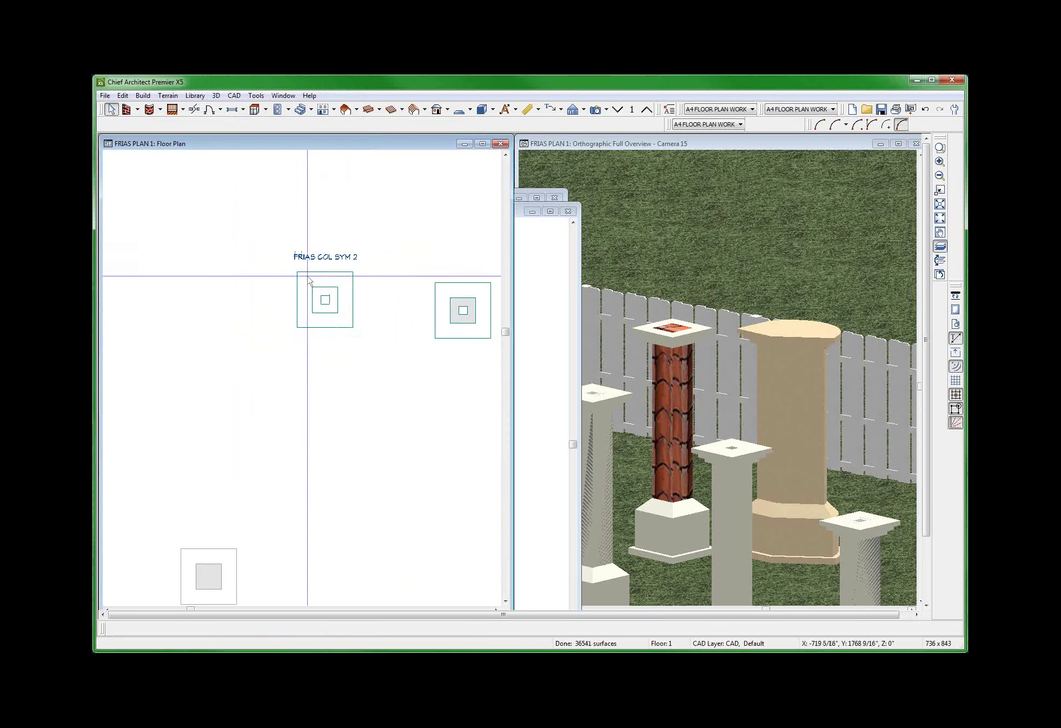
scroll(232, 340, "up", 2)
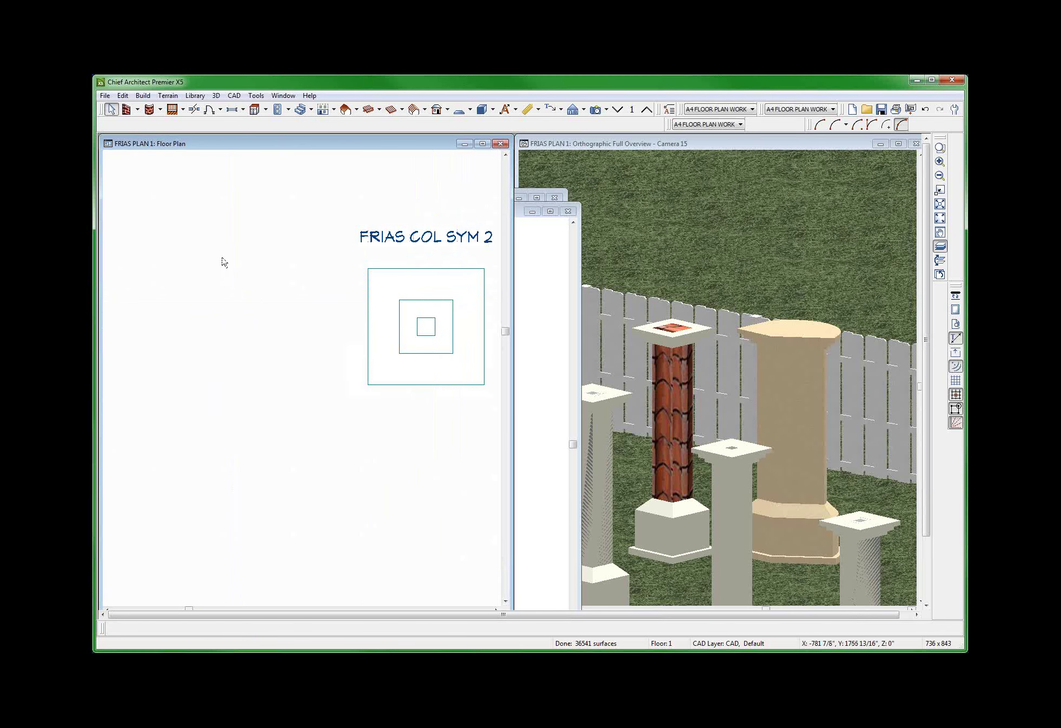
scroll(372, 269, "right", 3)
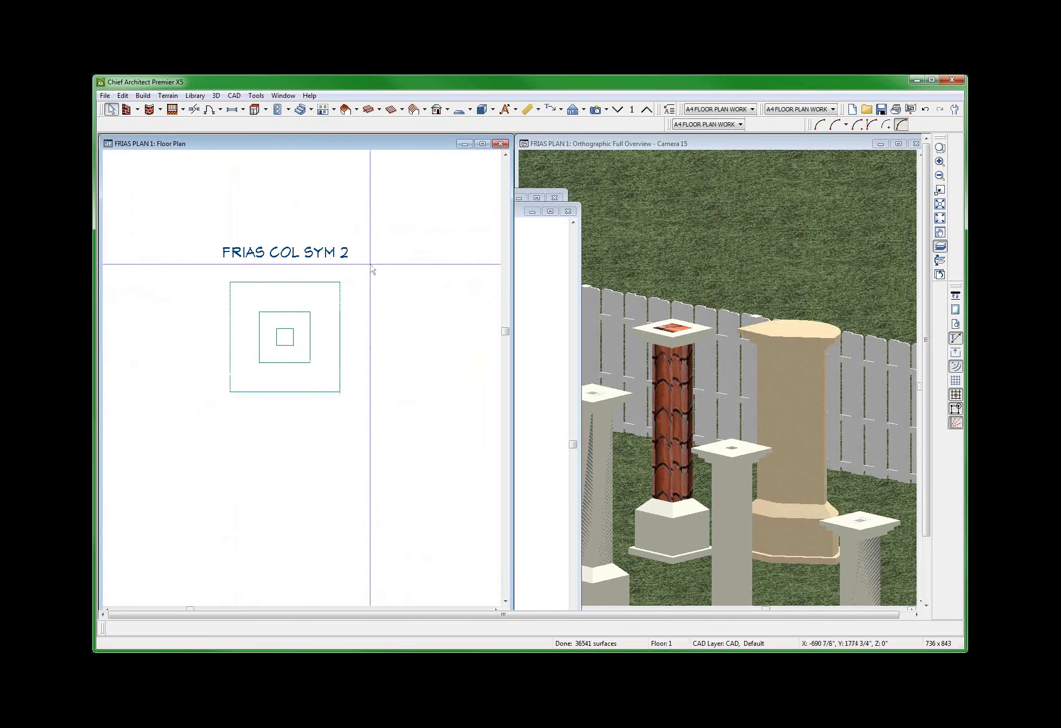
right_click(294, 323)
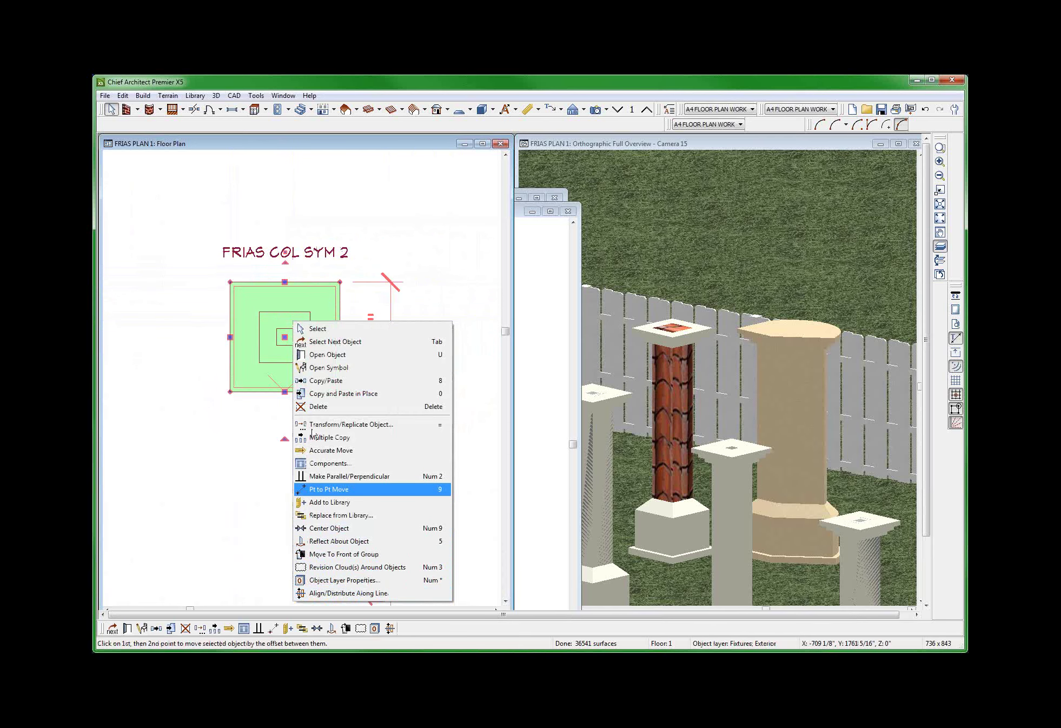
left_click(313, 367)
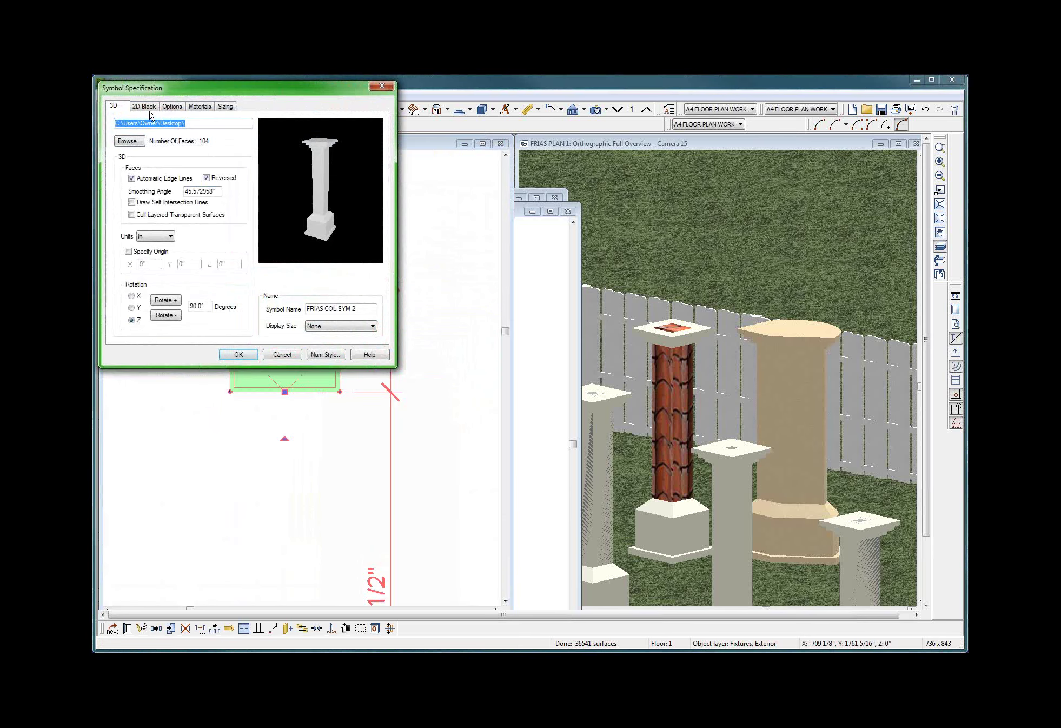
left_click(148, 106)
left_click(183, 282)
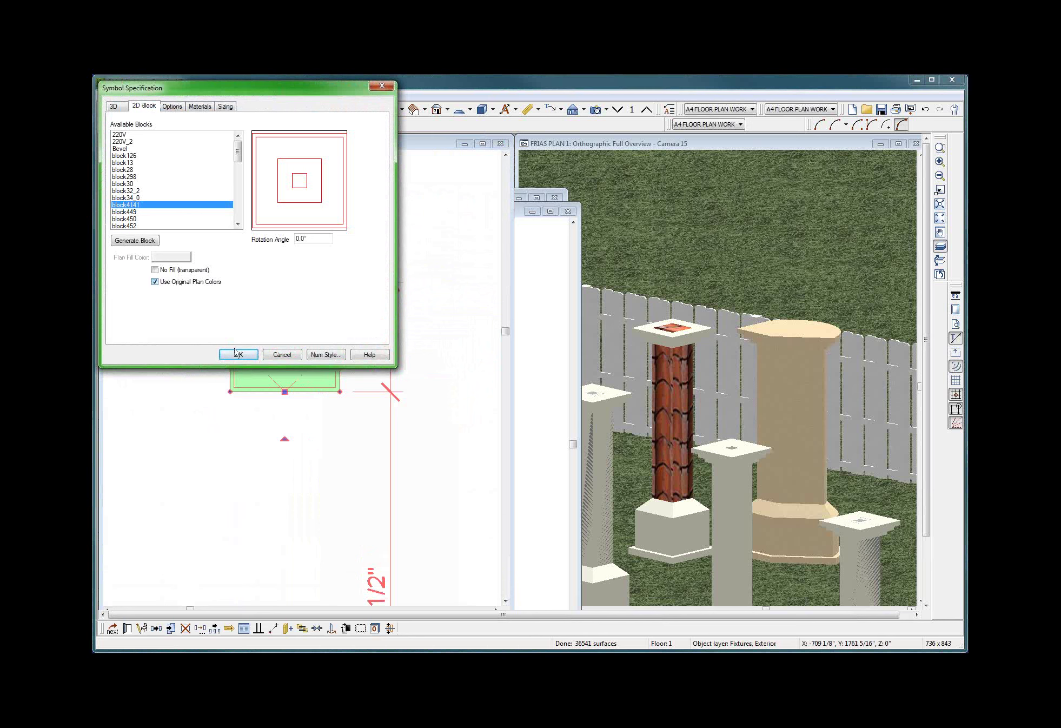
left_click(239, 355)
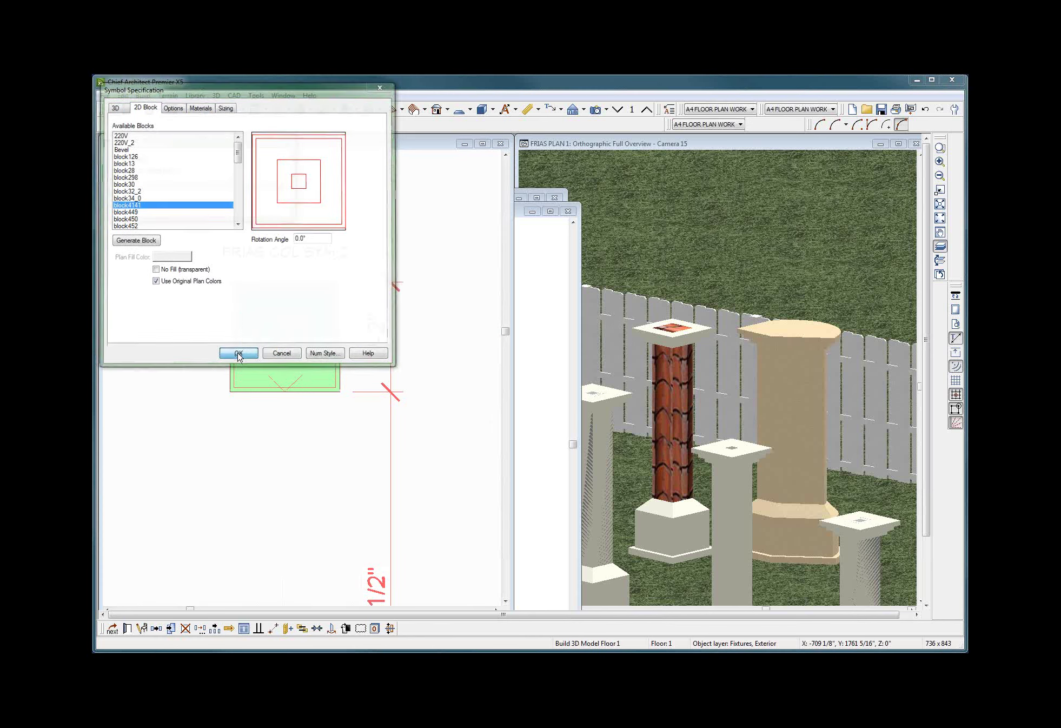
scroll(303, 336, "down", 2)
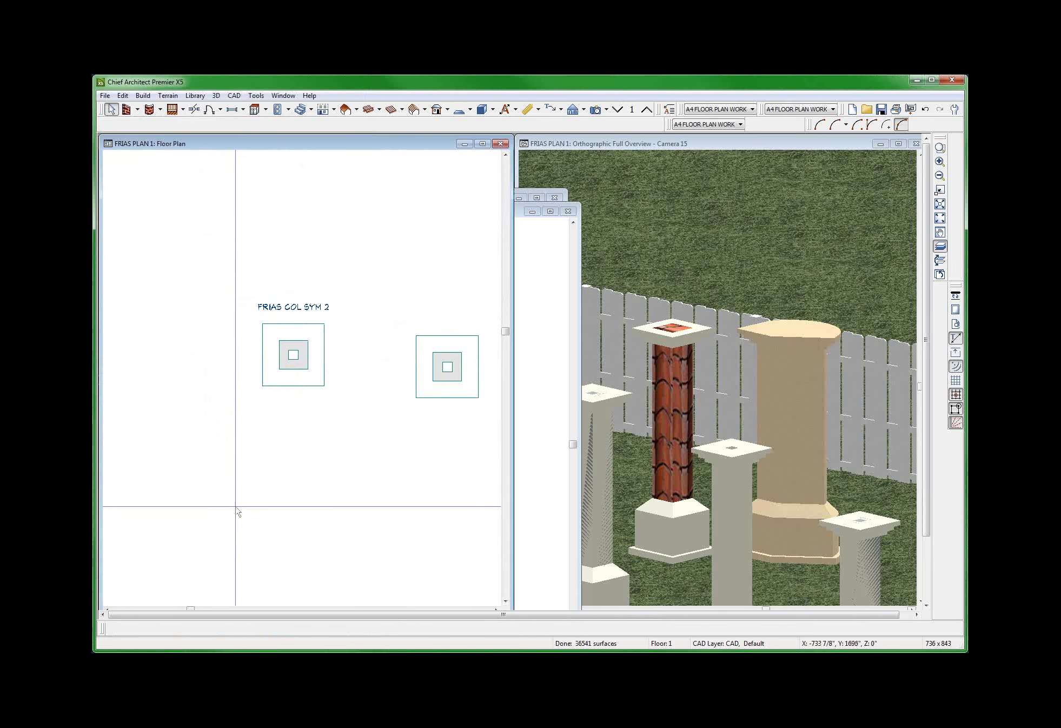
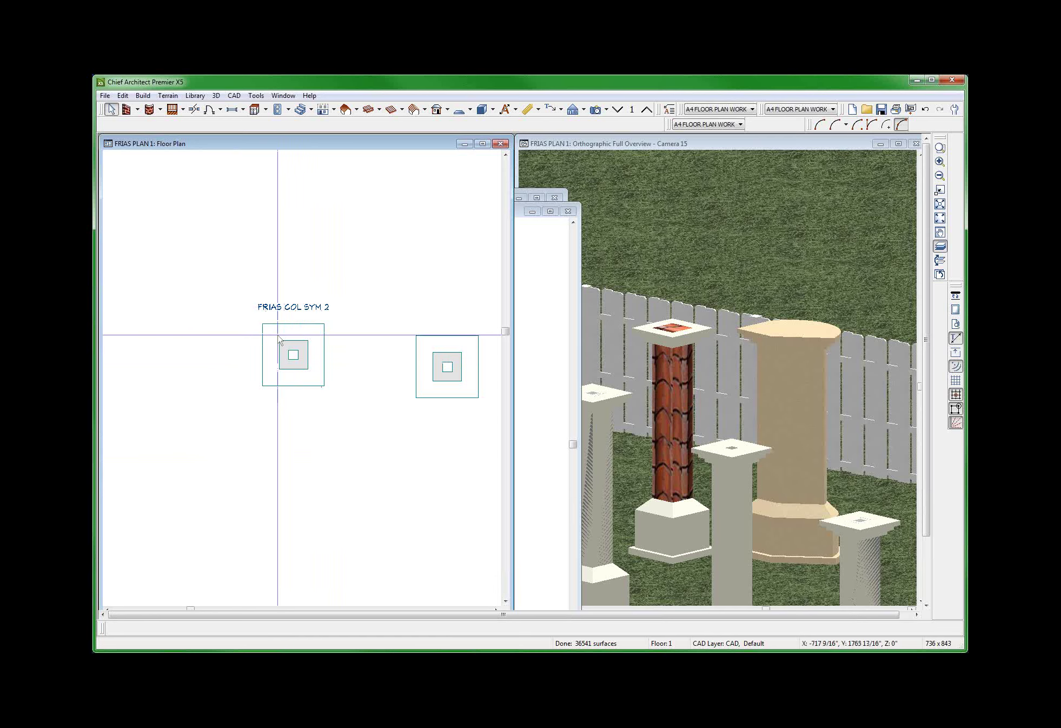
scroll(374, 385, "up", 5)
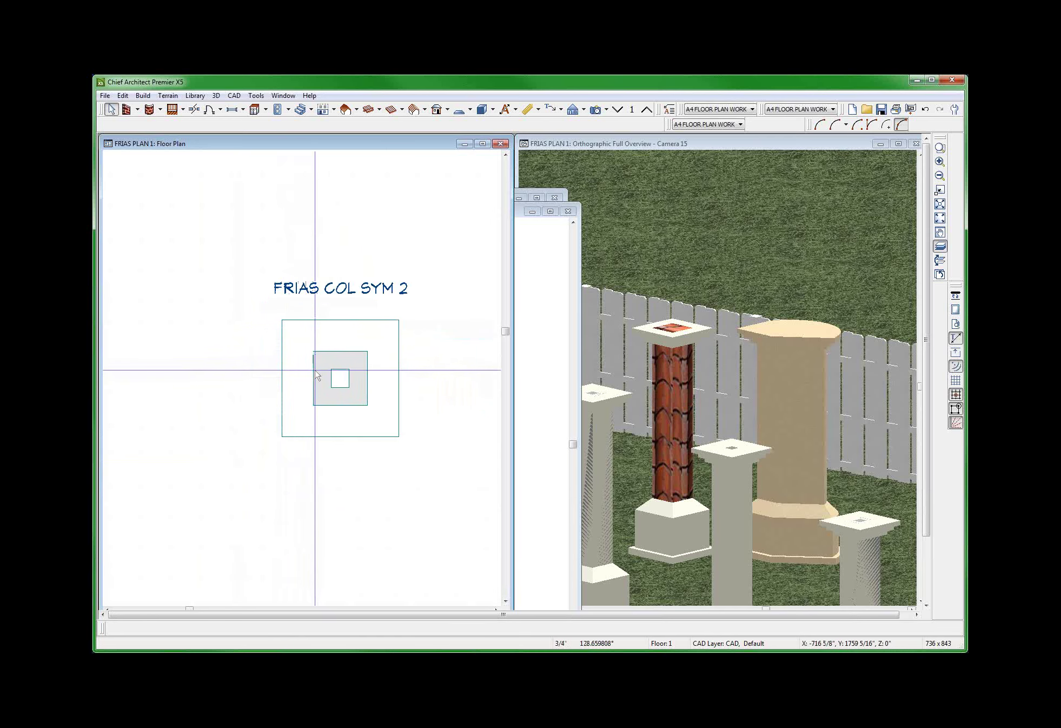
left_click(375, 385)
scroll(375, 385, "down", 3)
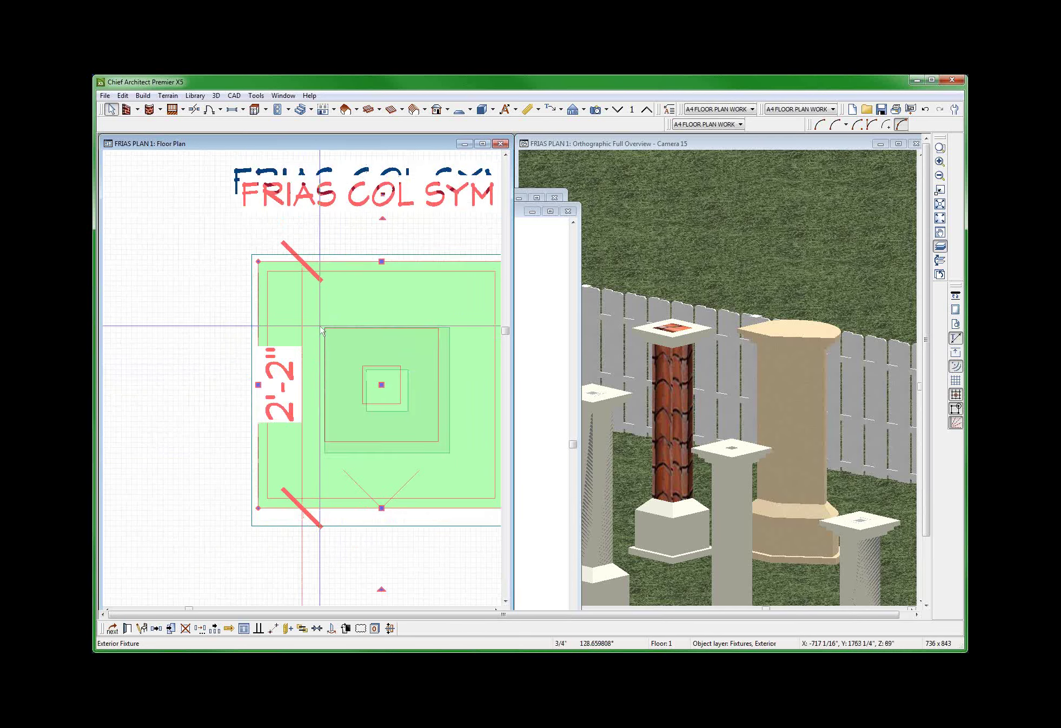
key("Escape")
scroll(285, 340, "down", 2)
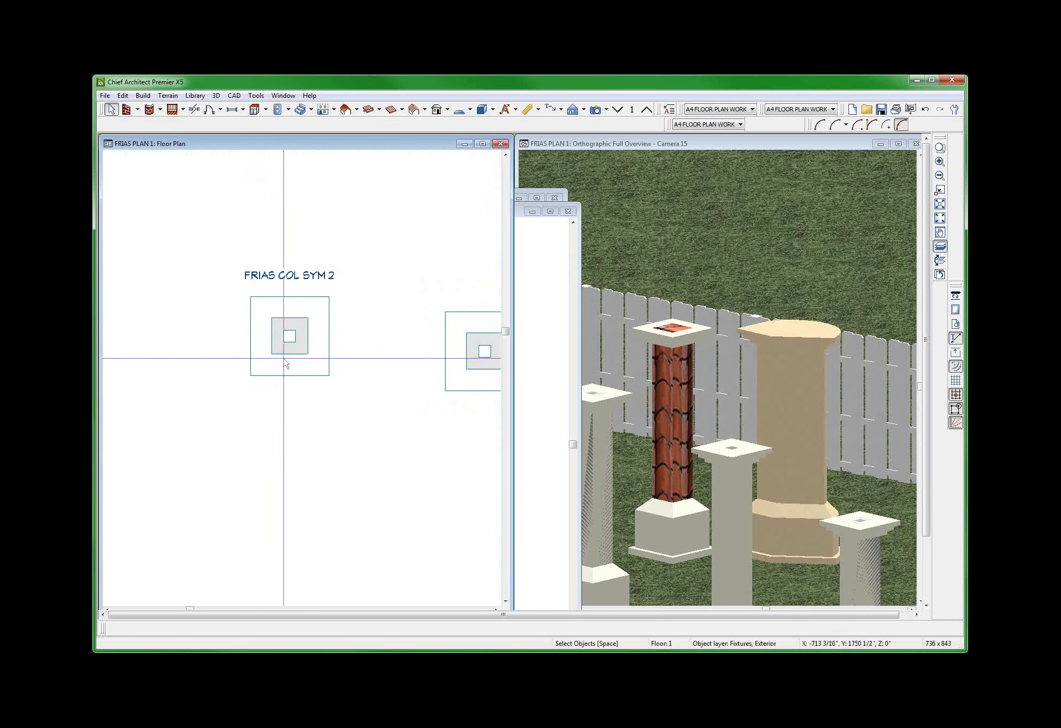
Move the unlabelled column symbol from above the SYMBOL note to beside the COL SYM 2 column.
scroll(286, 346, "down", 6)
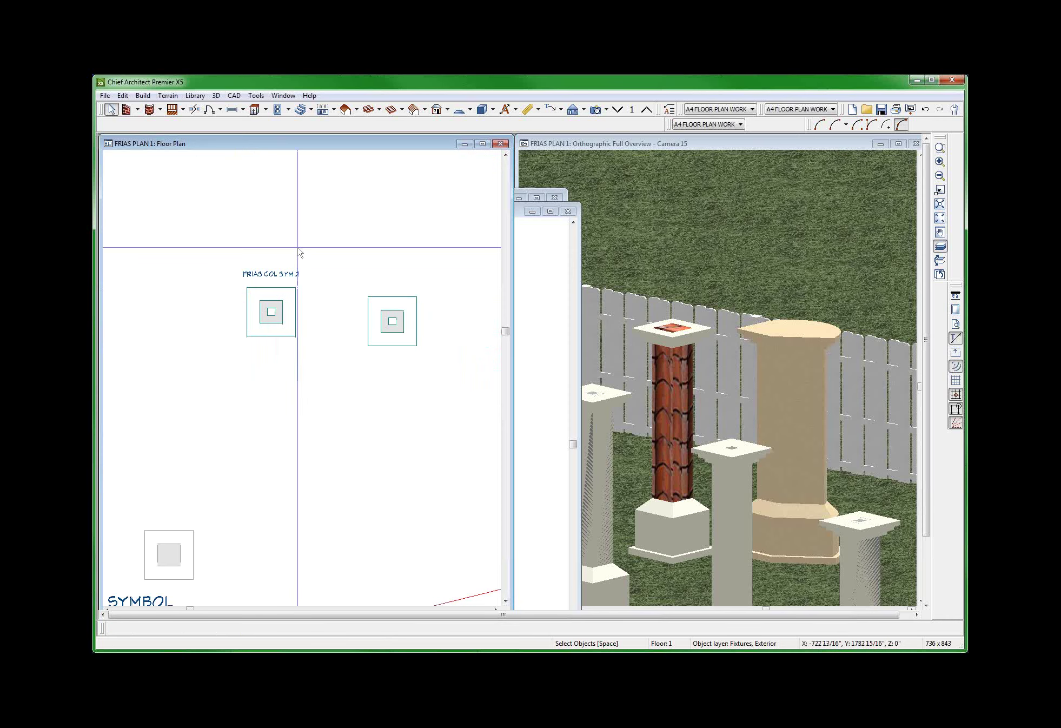
scroll(254, 363, "up", 3)
left_click(267, 346)
scroll(267, 348, "down", 2)
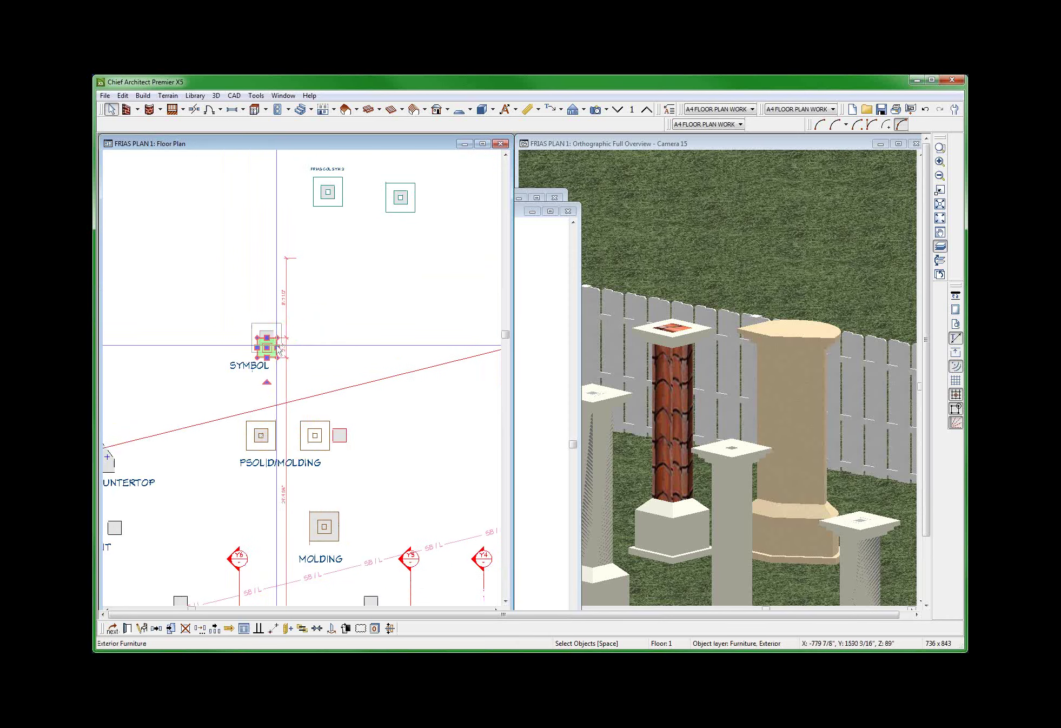
left_click_drag(267, 347, 280, 247)
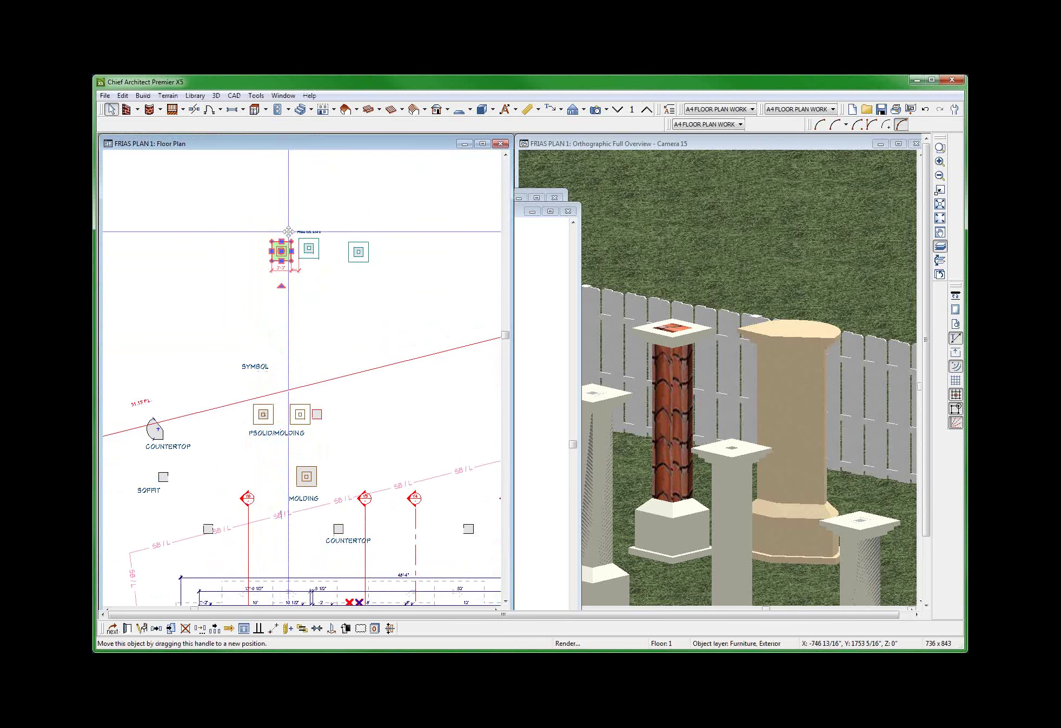
Compare the 2D plan display of the moved column symbol with the adjacent COL SYM 2 column, selecting each.
scroll(295, 399, "up", 5)
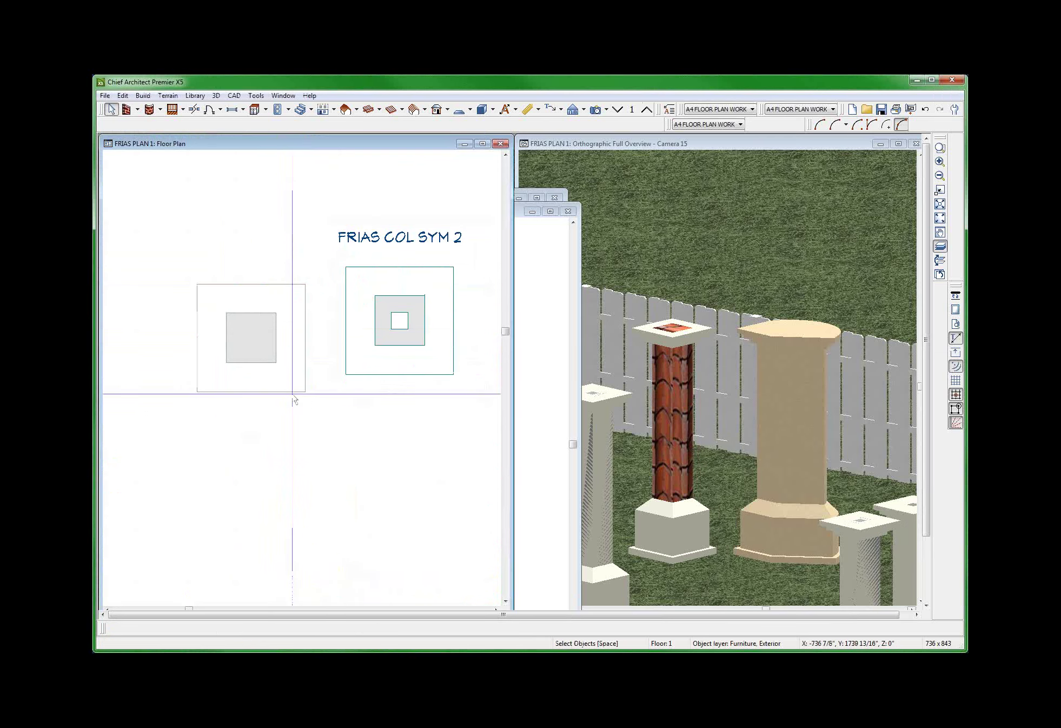
left_click(392, 322)
scroll(400, 313, "up", 1)
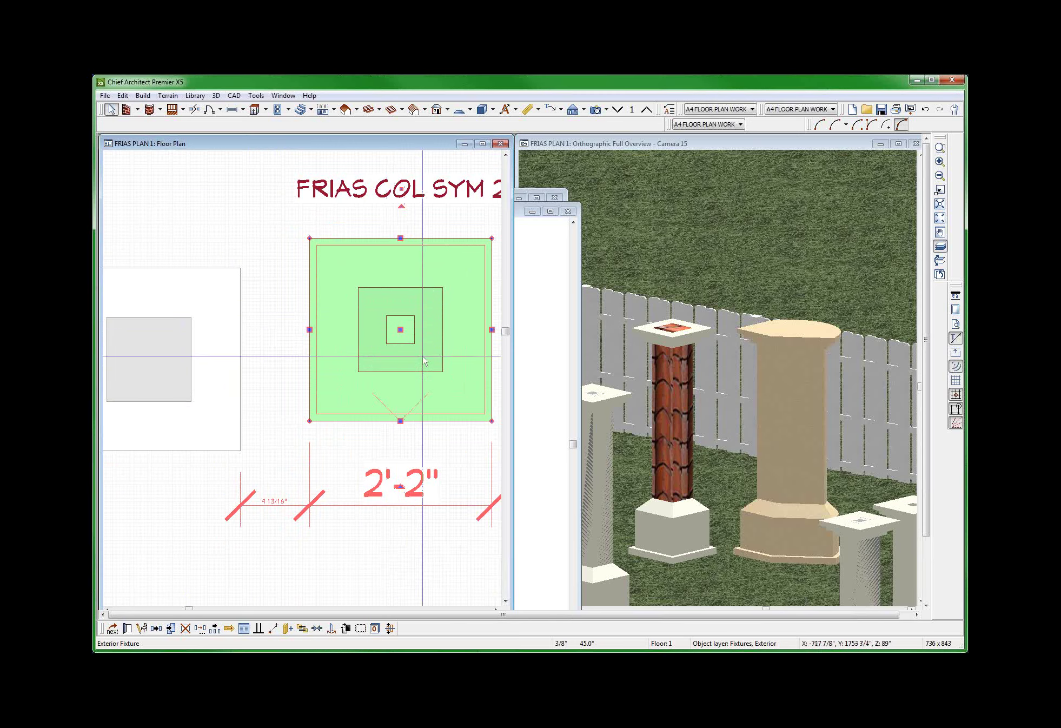
scroll(387, 349, "down", 2)
left_click(278, 415)
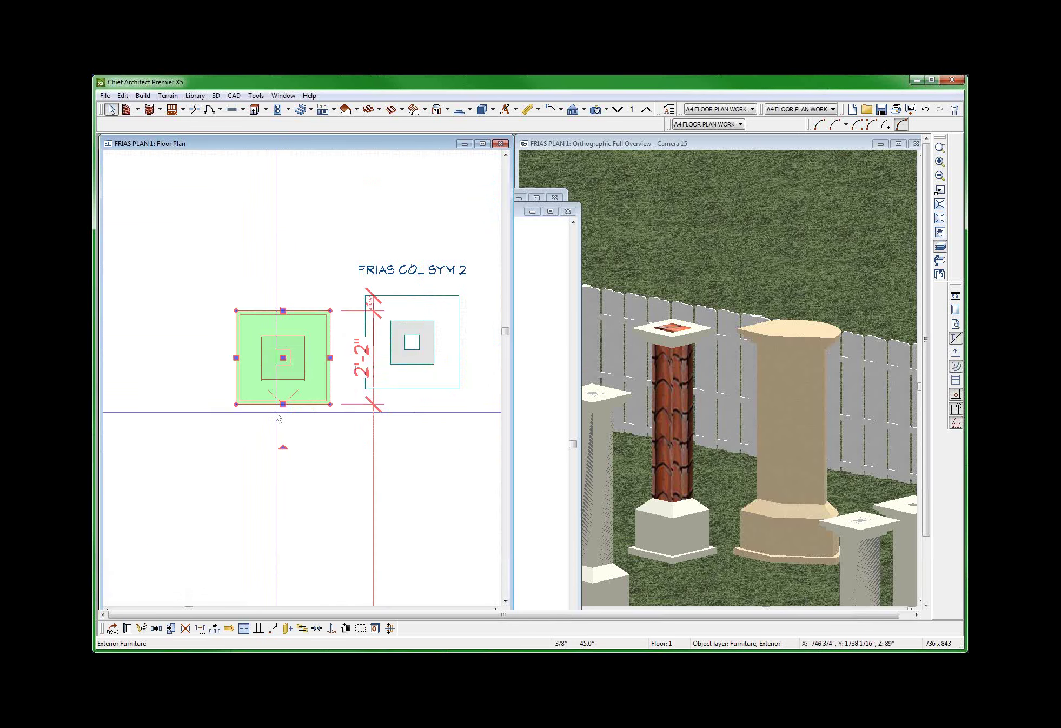
left_click(252, 514)
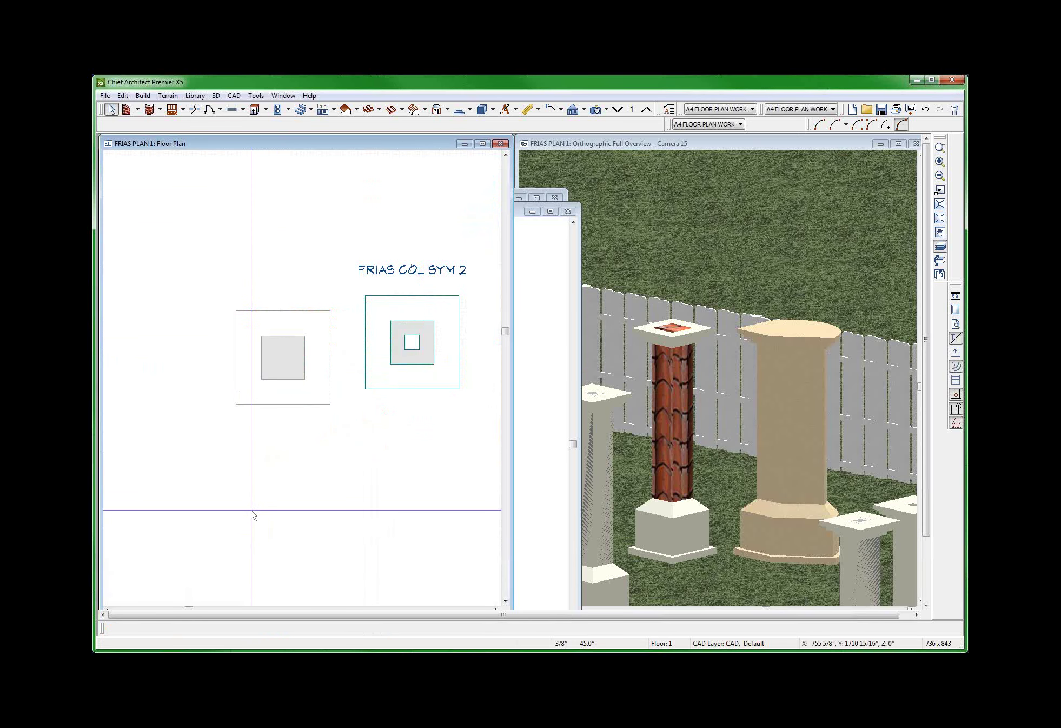
scroll(302, 302, "down", 2)
Check which 2D block is assigned in the COL SYM 2 symbol specification and close it without changes.
left_click(346, 331)
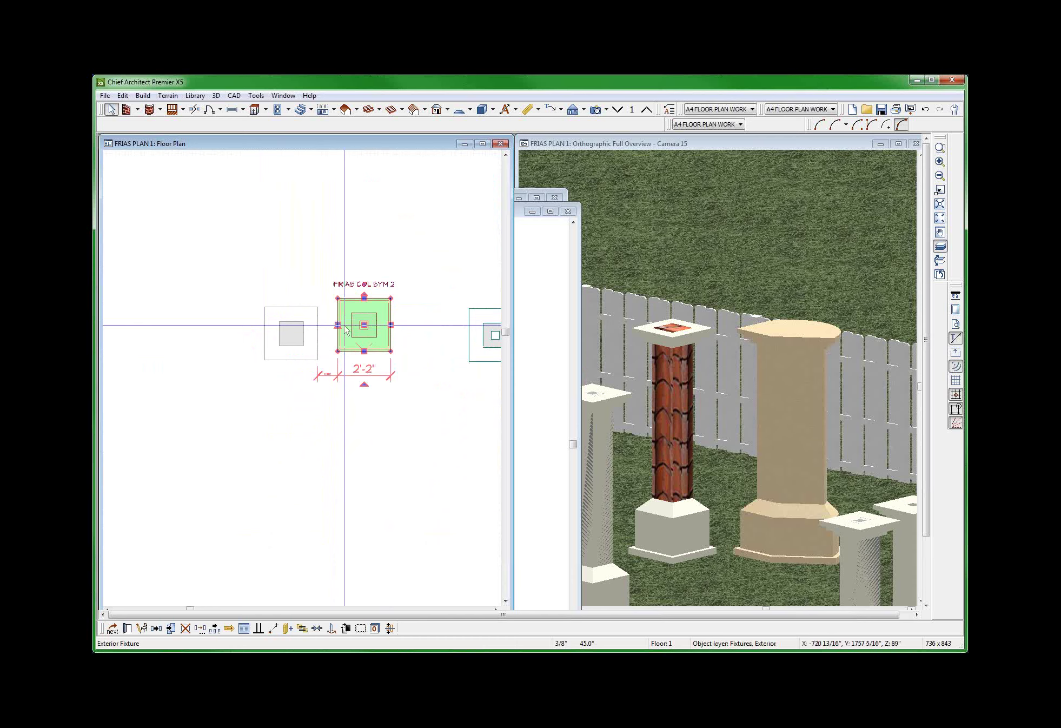
right_click(345, 329)
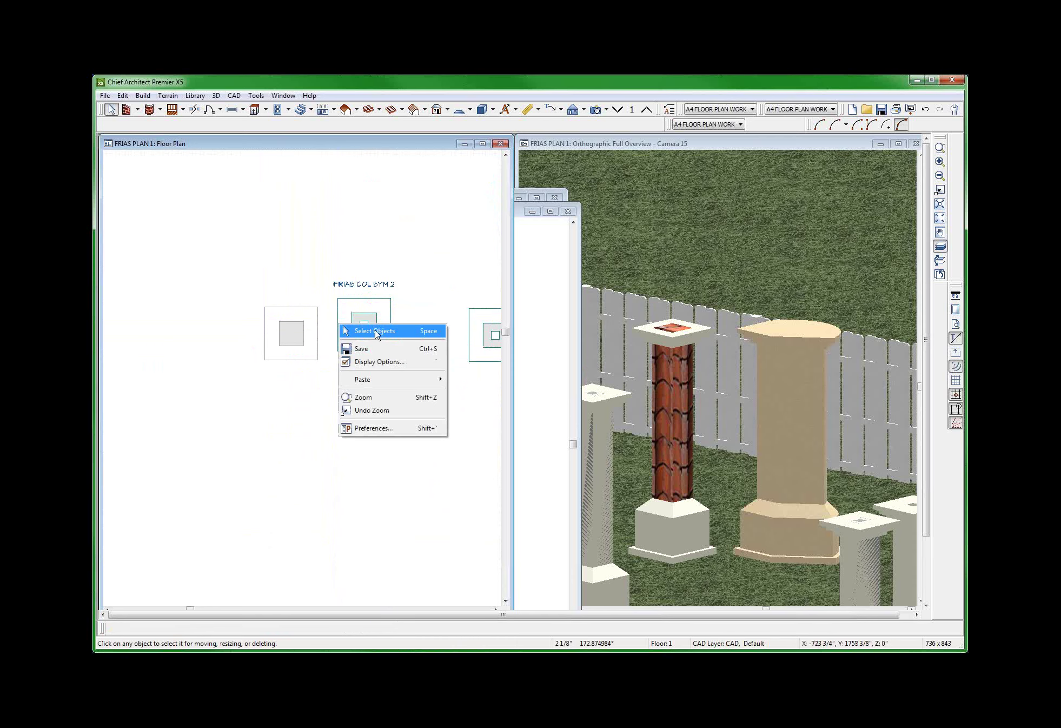
left_click(357, 330)
right_click(367, 303)
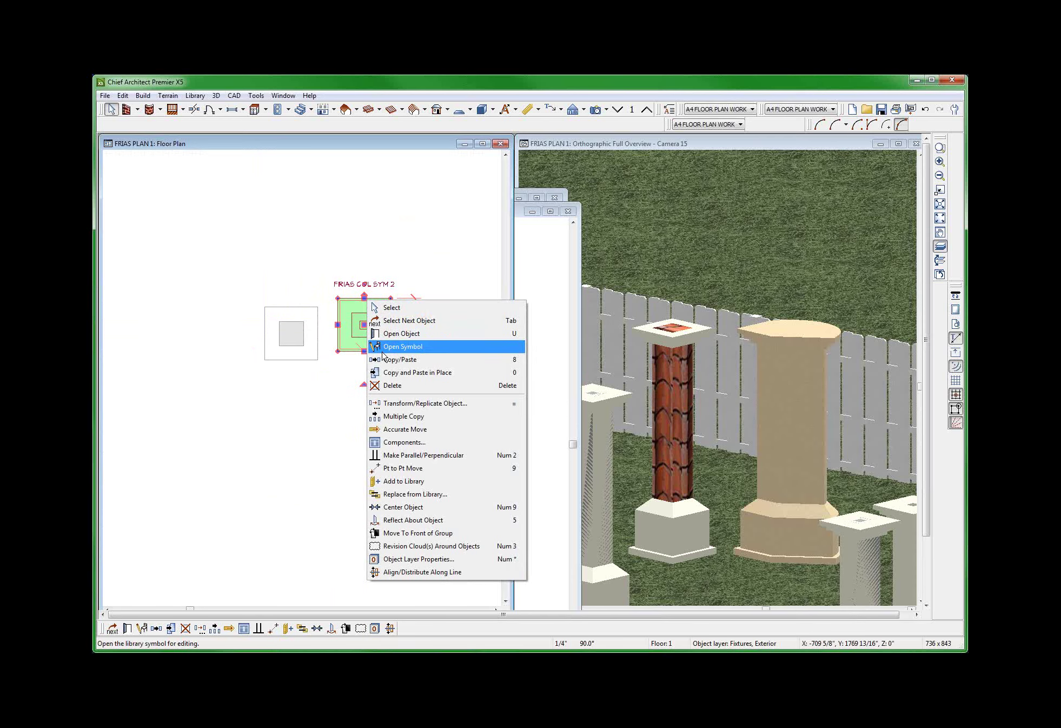
left_click(401, 346)
left_click(144, 107)
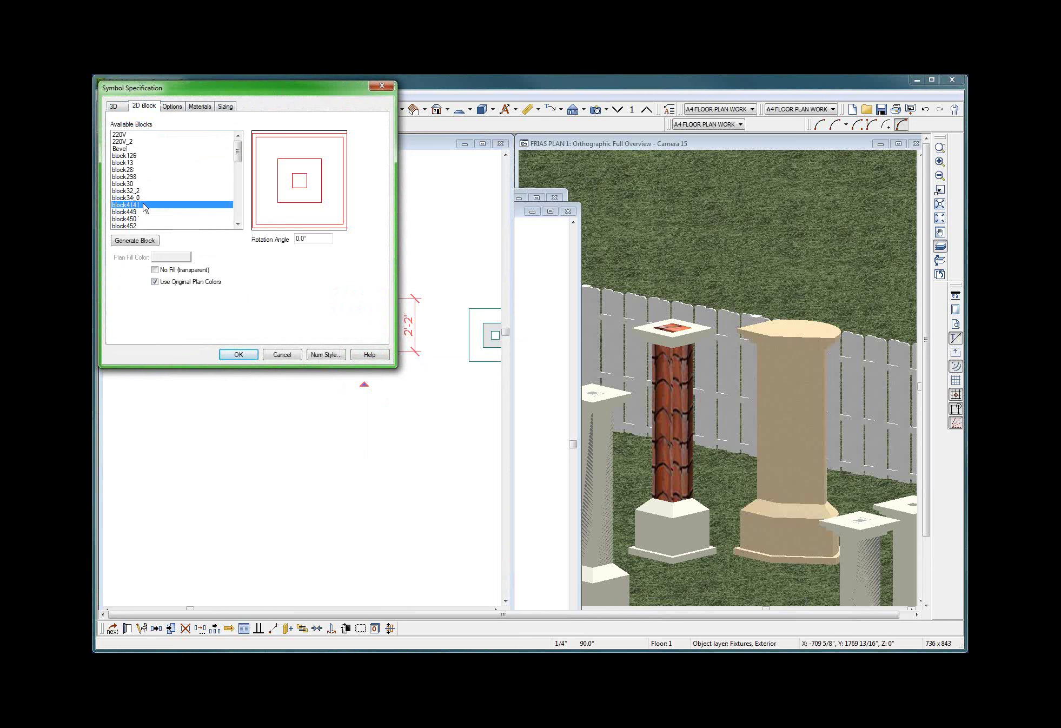
left_click(283, 355)
Find block4141 in CAD Block Management and insert it into the floor plan below the column symbols.
scroll(281, 410, "down", 2)
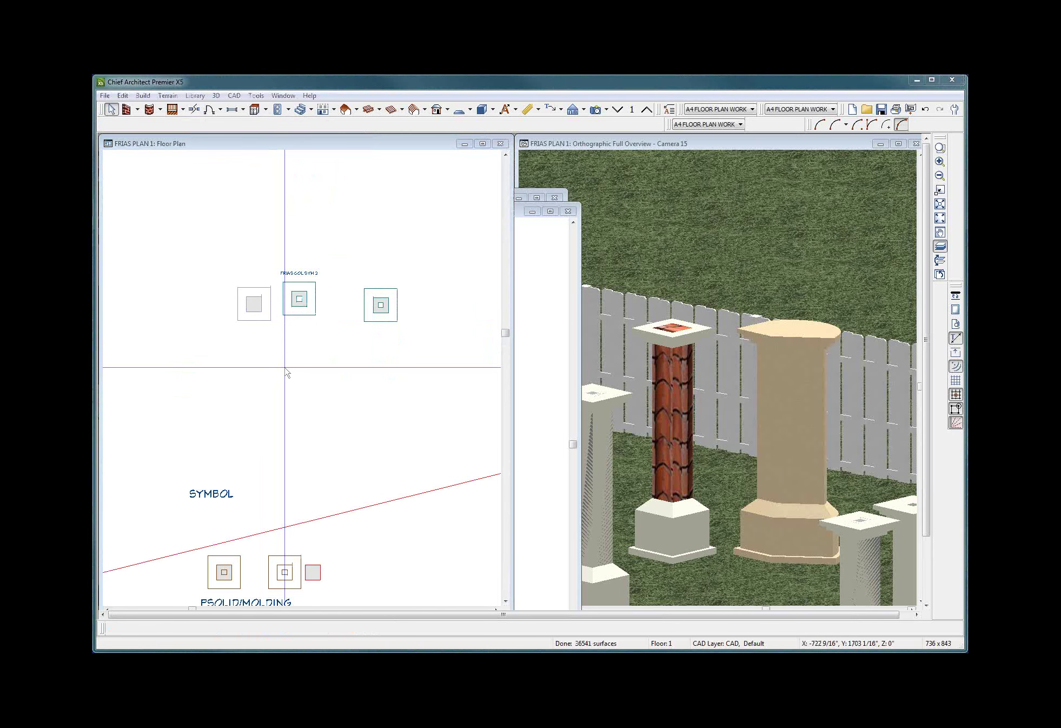
scroll(41, 157, "down", 3)
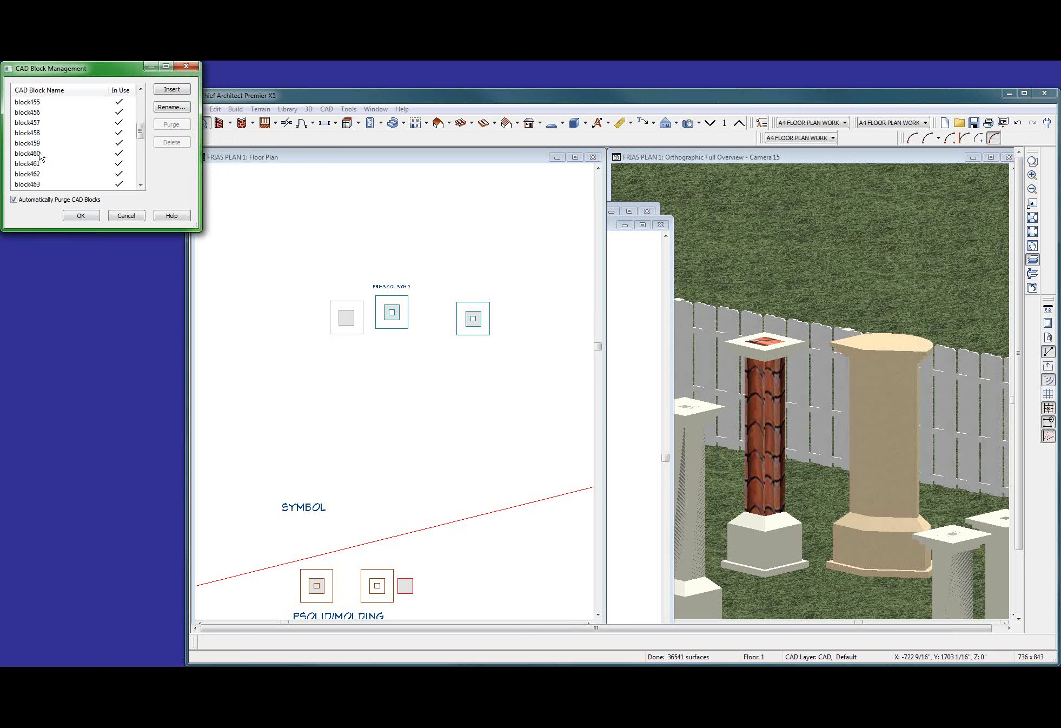
scroll(41, 157, "up", 2)
key("Home")
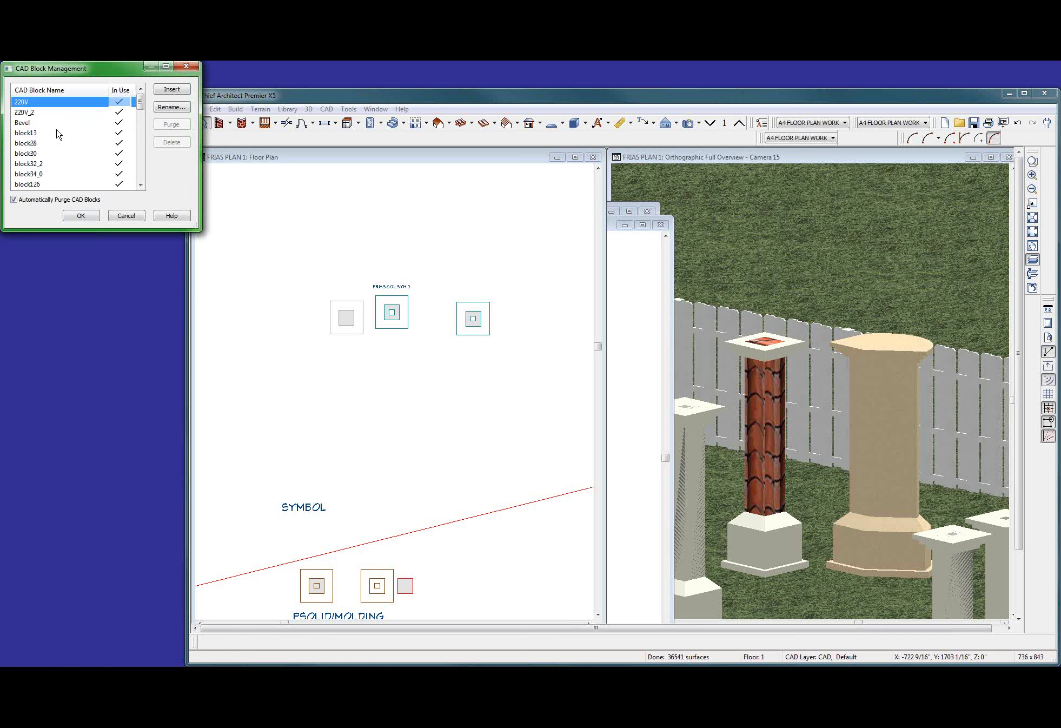
scroll(59, 135, "down", 2)
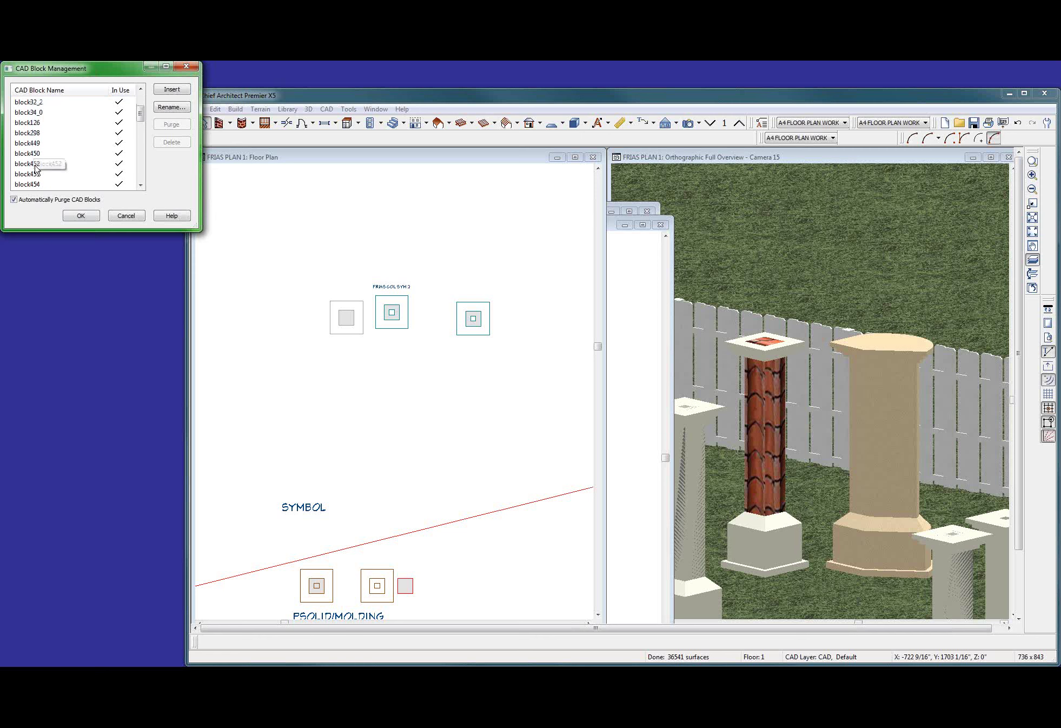
scroll(92, 180, "down", 1)
scroll(90, 180, "down", 1)
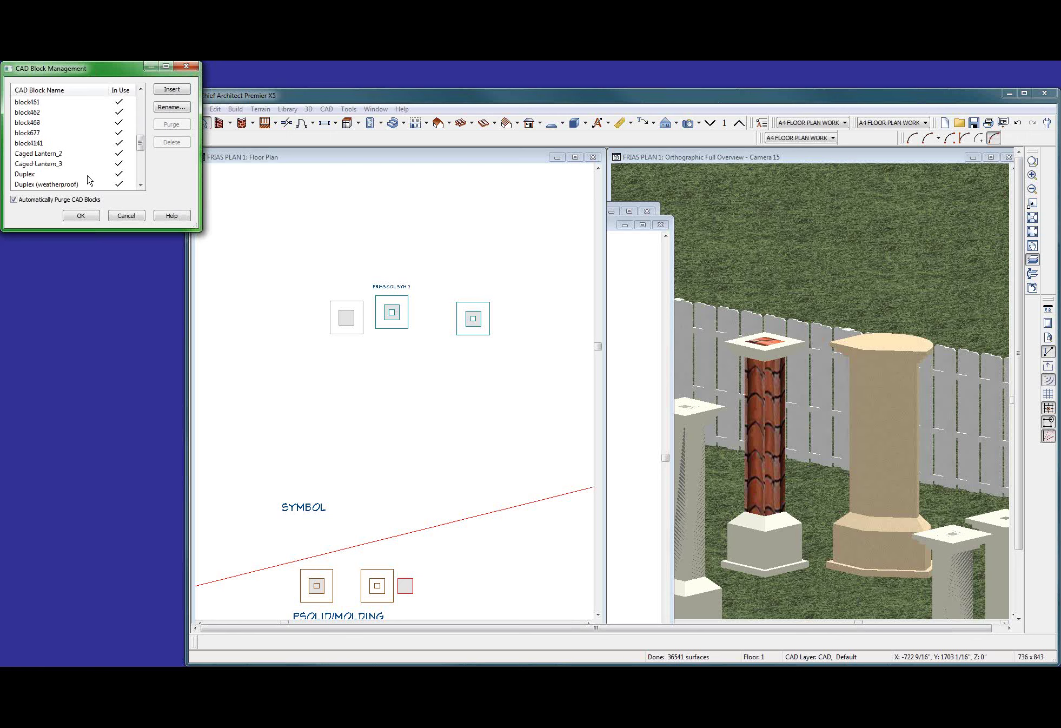
left_click(33, 136)
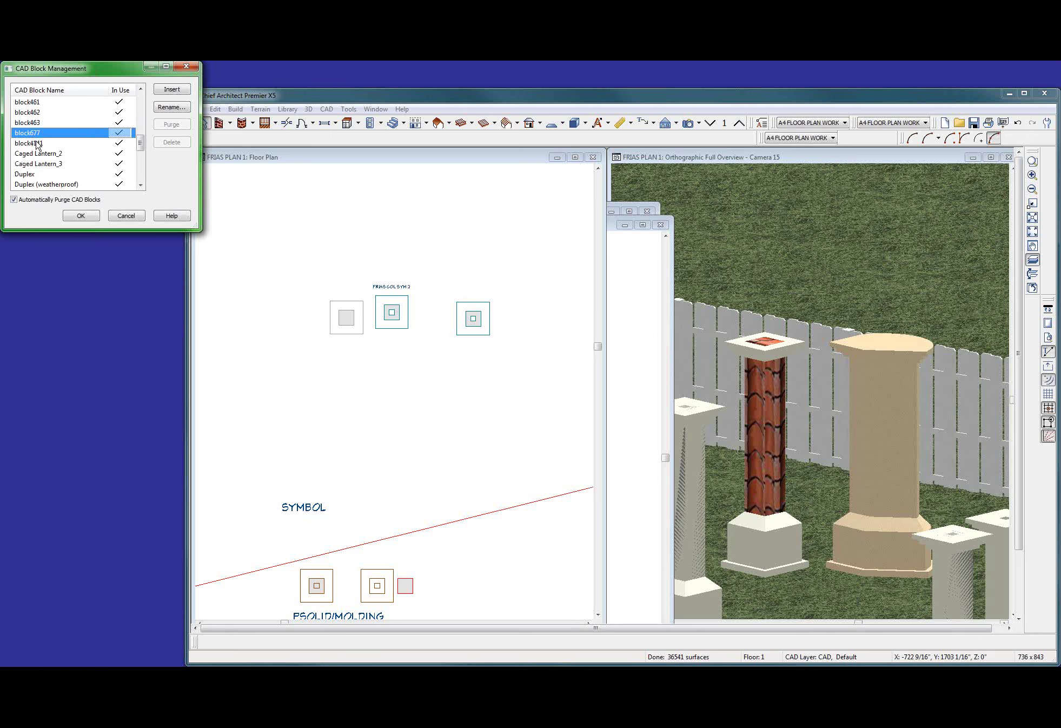
left_click(38, 146)
left_click(172, 89)
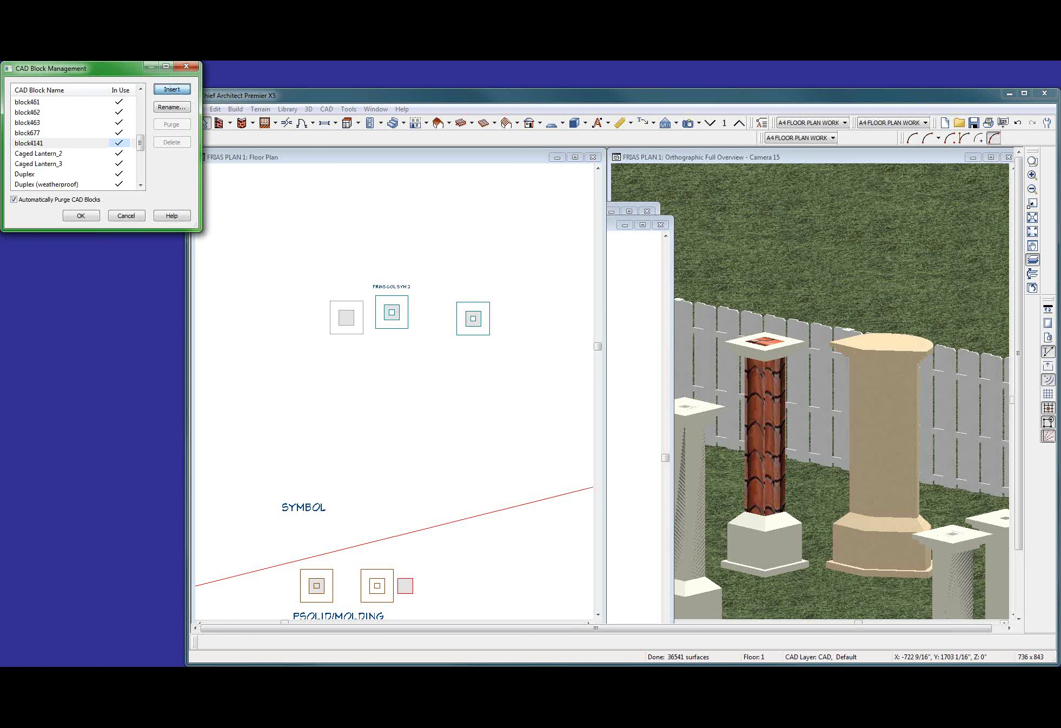
scroll(527, 446, "up", 3)
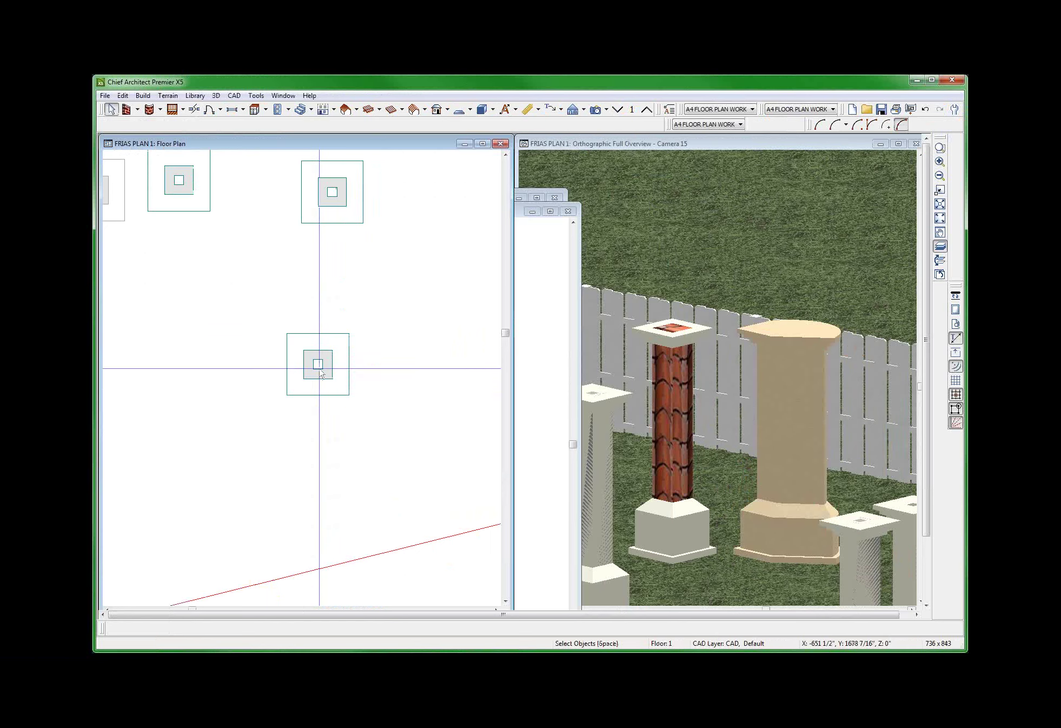
Explode the inserted block4141 and draw a cross box over its innermost square from corner to corner.
left_click(395, 420)
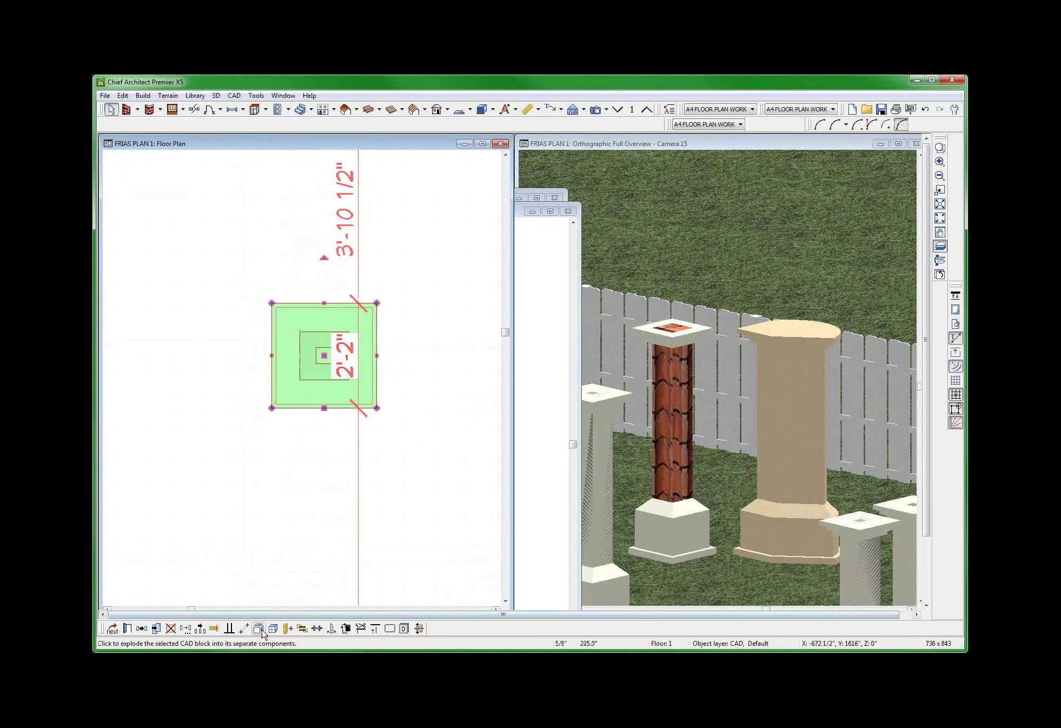
scroll(324, 351, "up", 2)
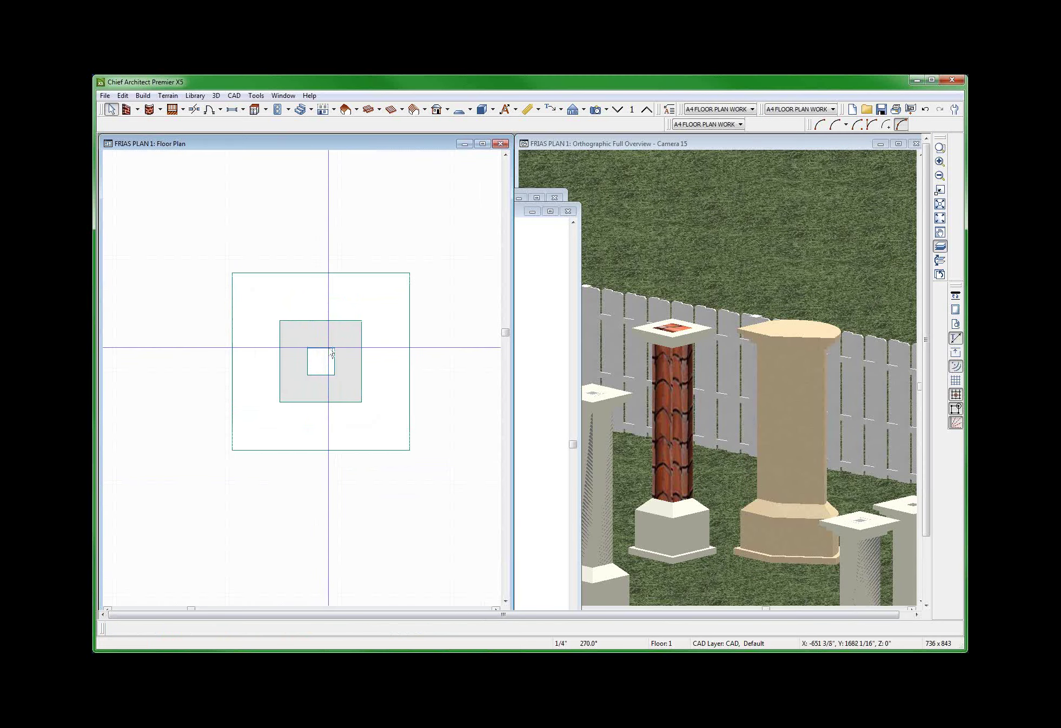
scroll(308, 368, "up", 3)
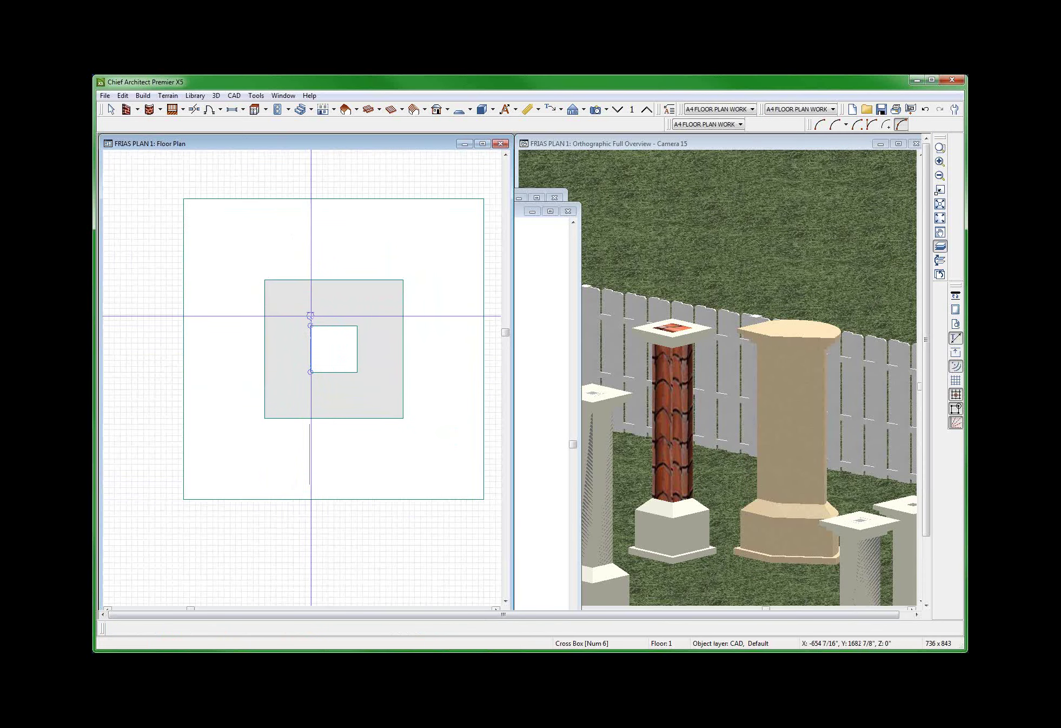
left_click_drag(311, 326, 357, 371)
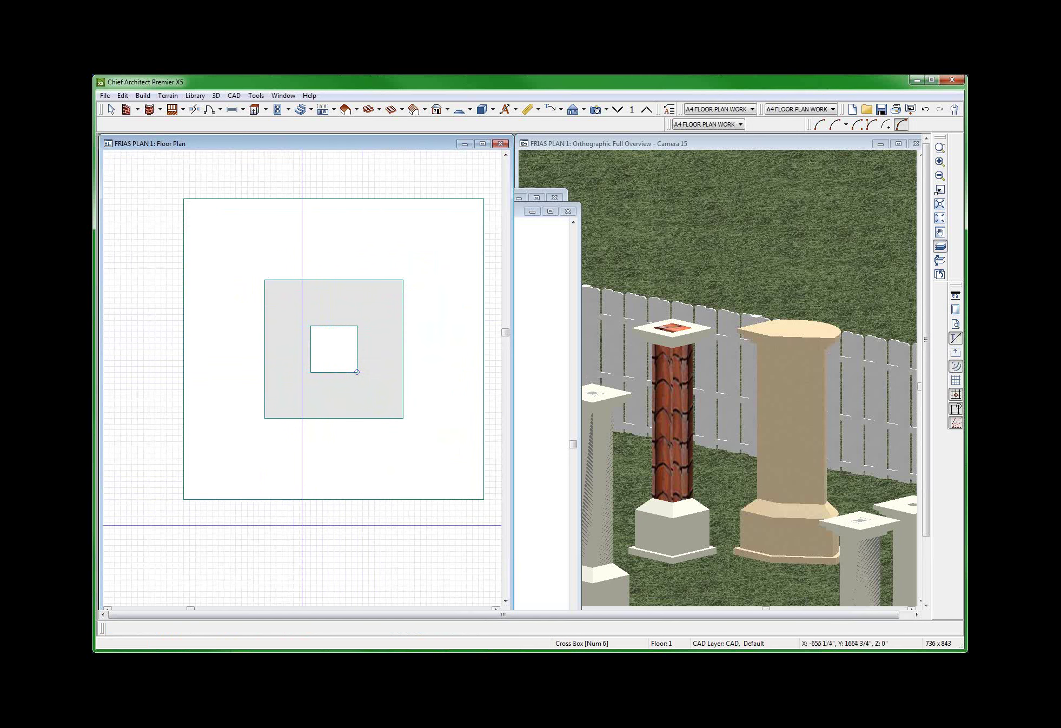
key("space")
left_click(318, 348)
key("Tab")
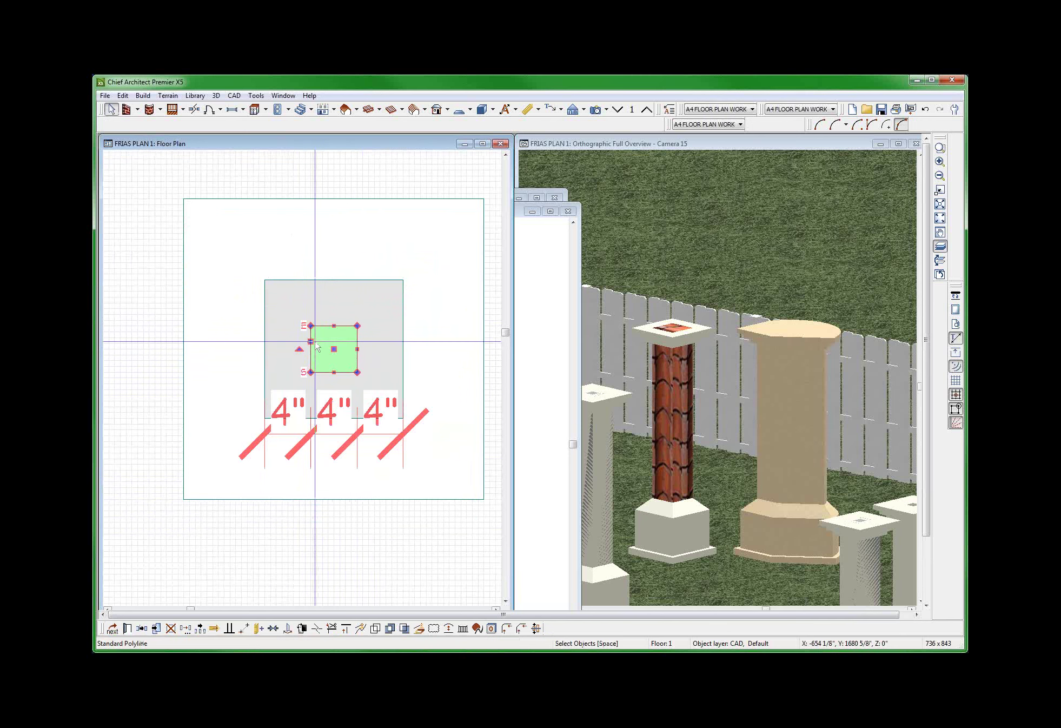
double_click(317, 348)
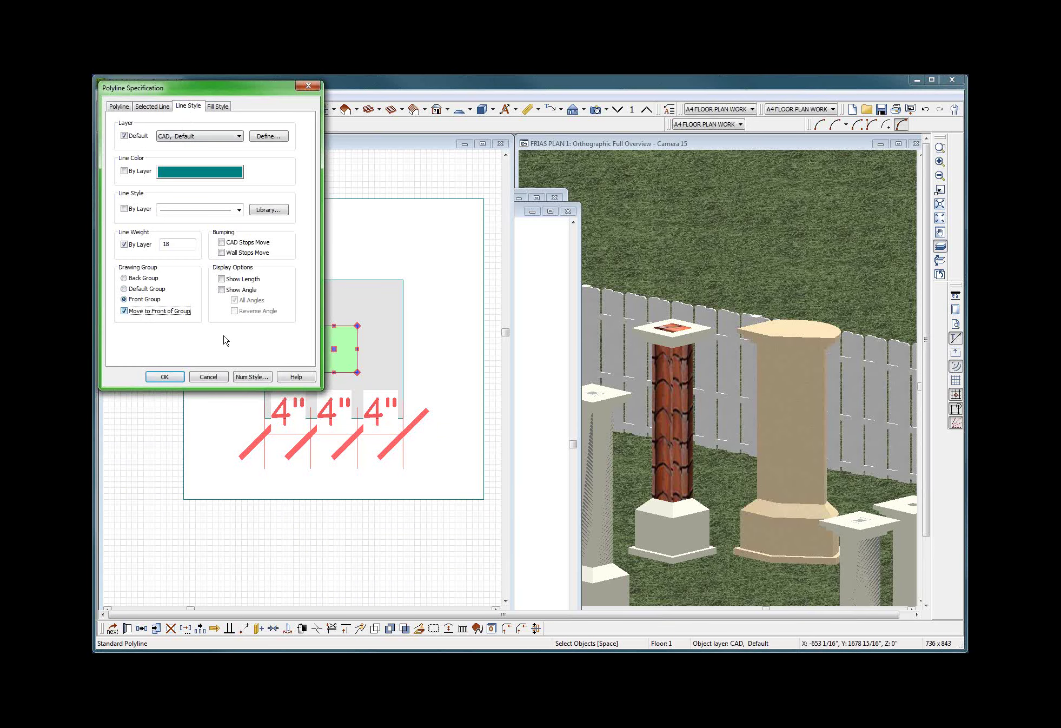
key("Escape")
key("Escape")
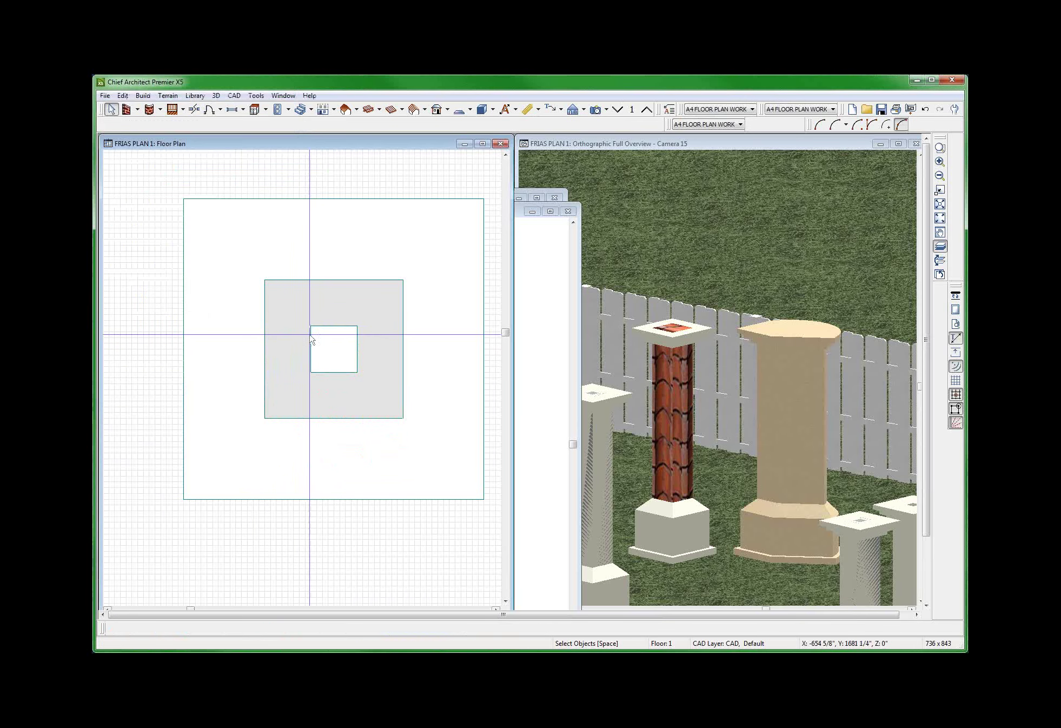
Turn off Move to Front of Group for the innermost square polyline of the exploded block.
left_click(311, 335)
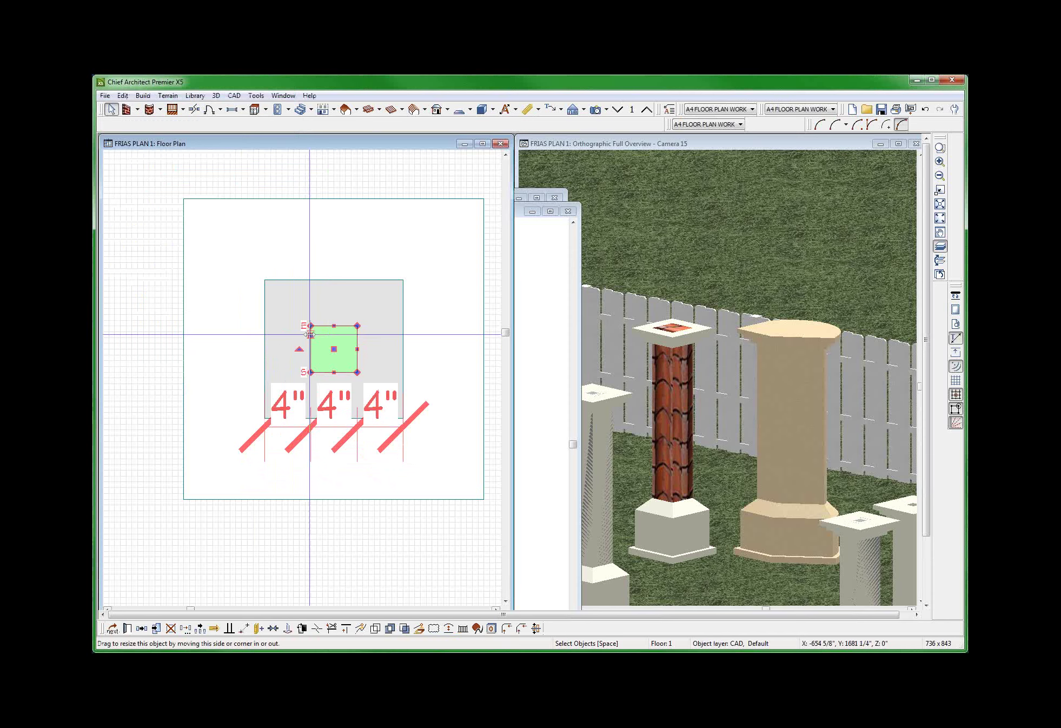
double_click(309, 334)
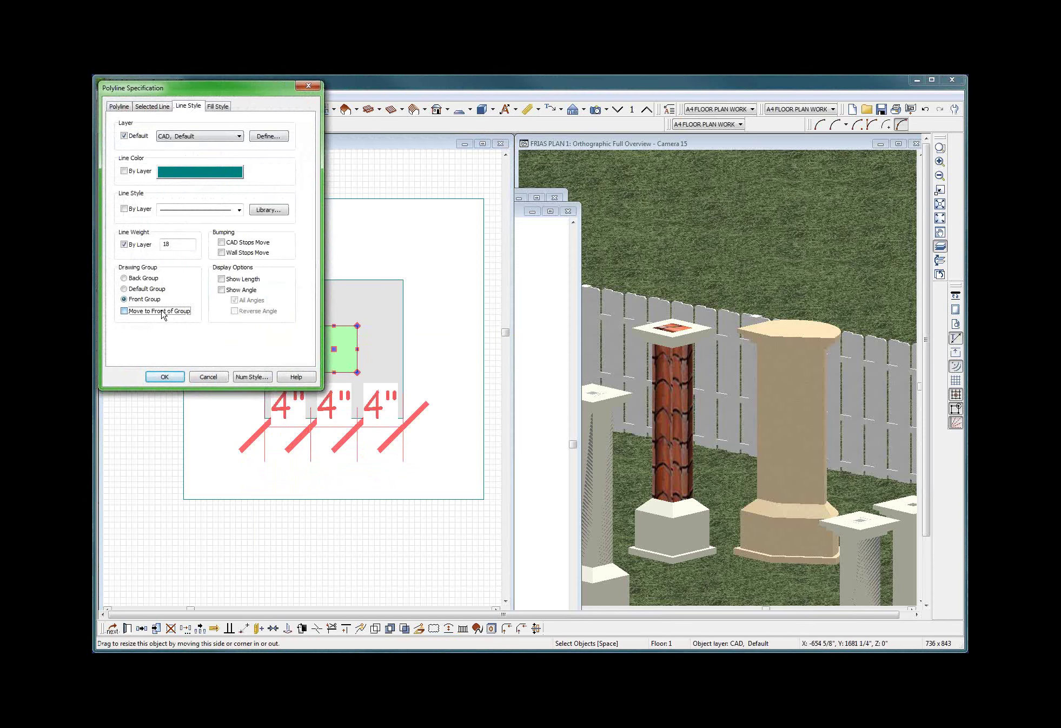
left_click(164, 377)
scroll(330, 345, "up", 3)
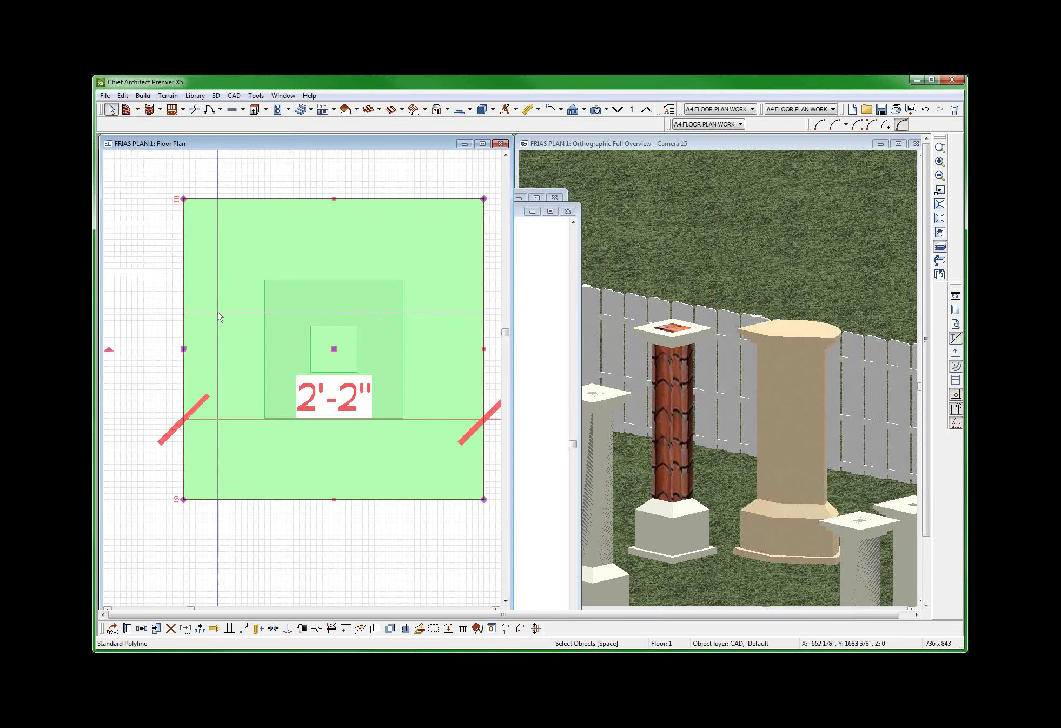
scroll(329, 345, "down", 4)
key("Escape")
Move the cross box 1'-7" sideways out of the nested squares and select it there.
left_click(331, 345)
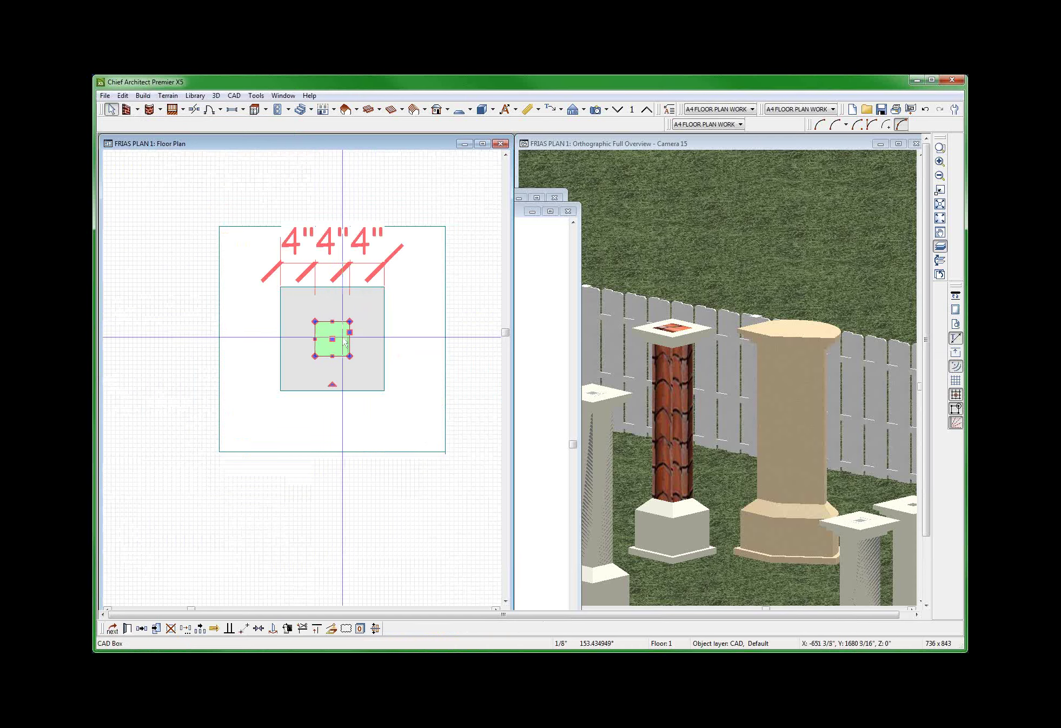
left_click_drag(332, 344, 167, 344)
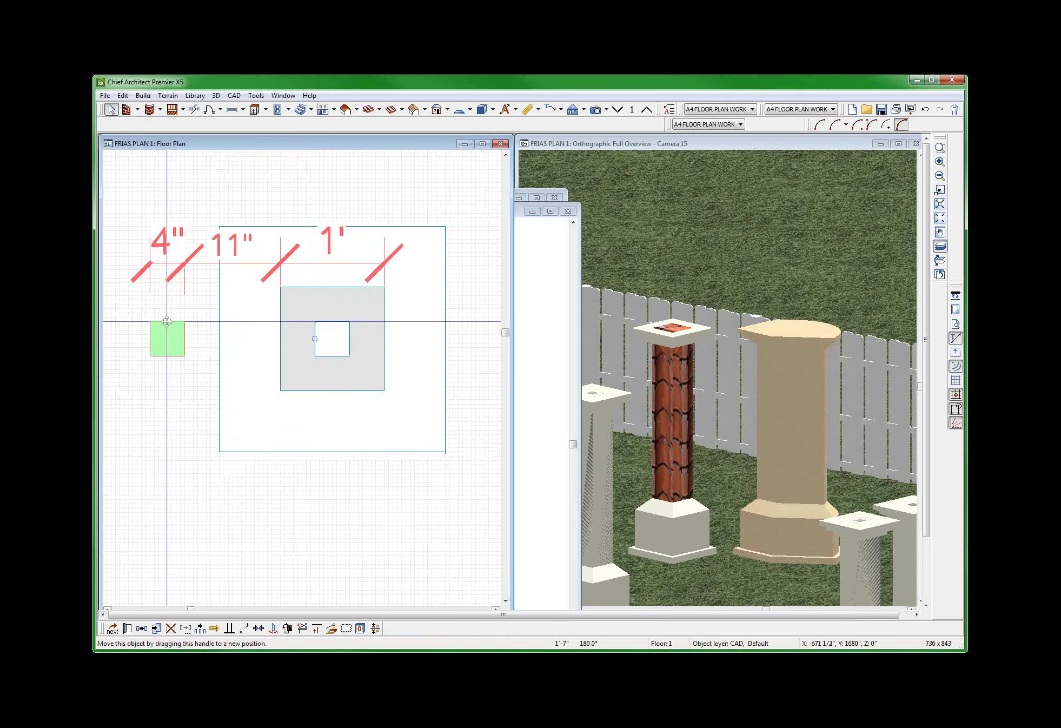
left_click(234, 356)
left_click(168, 339)
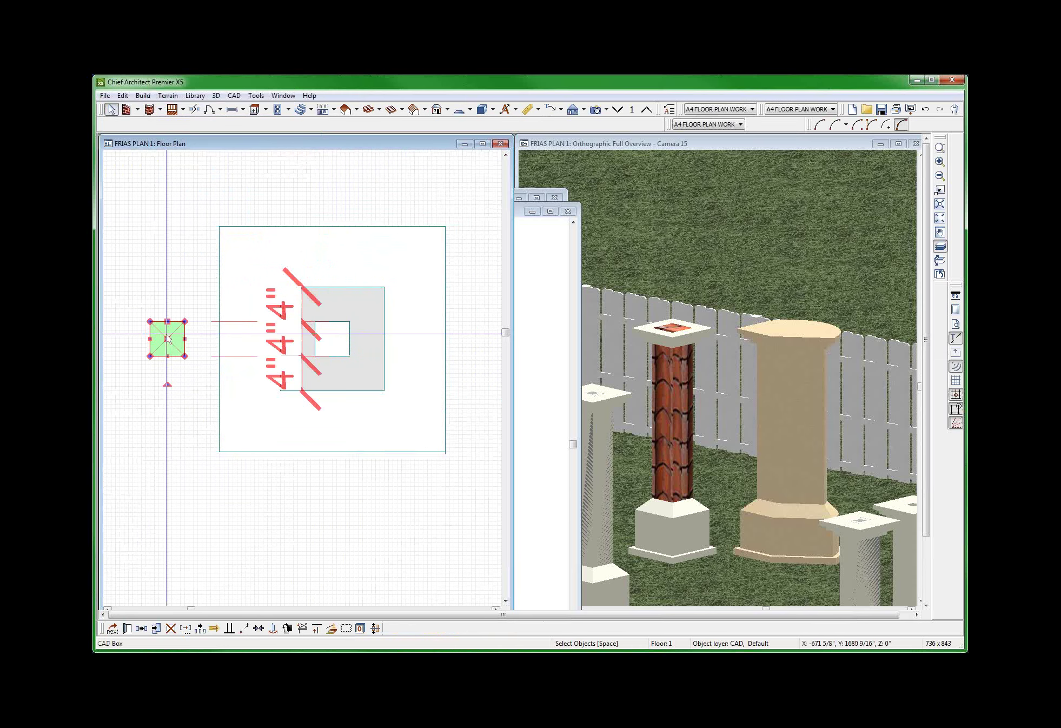
Move the cross box to the front of the Front Group and place it back over the innermost square.
double_click(168, 339)
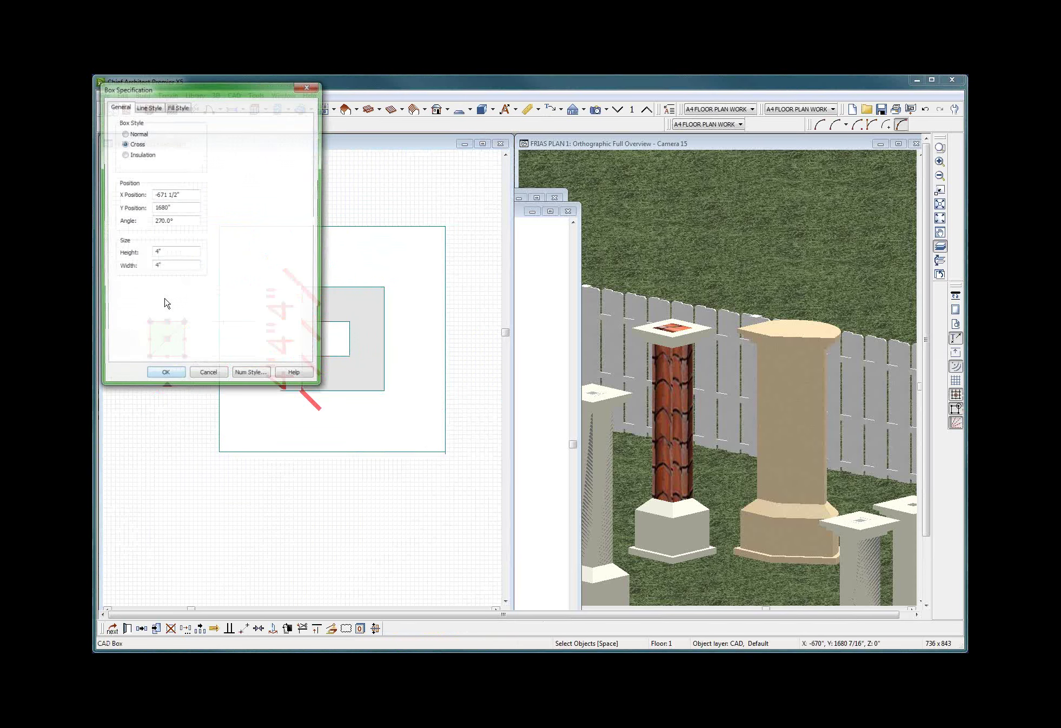
left_click(148, 107)
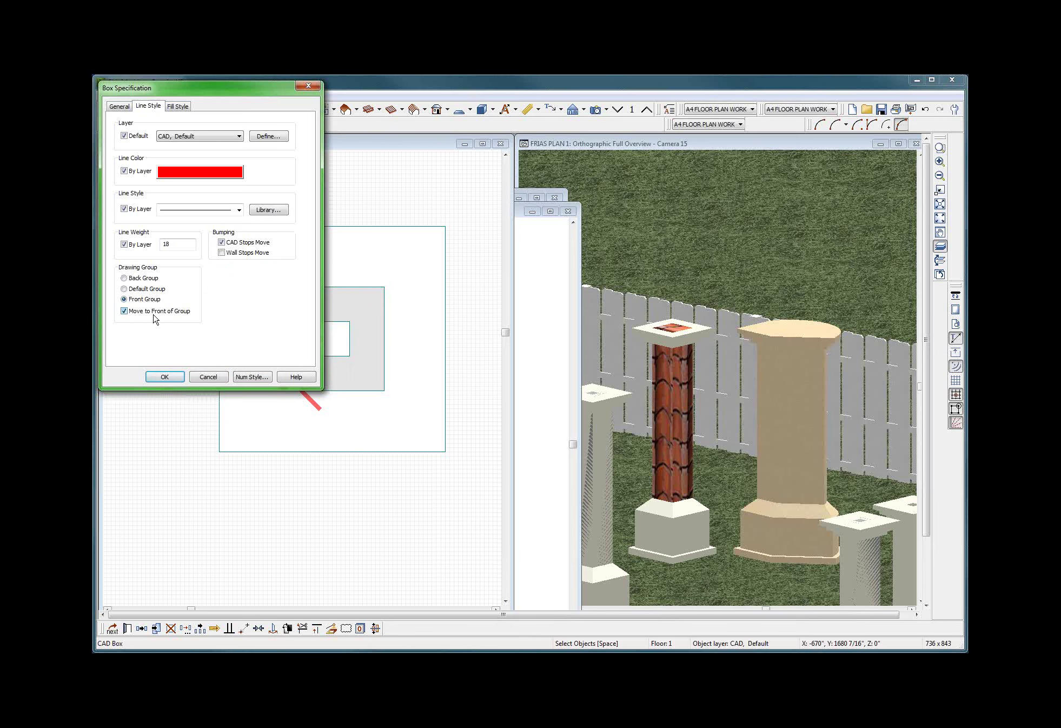
left_click(164, 377)
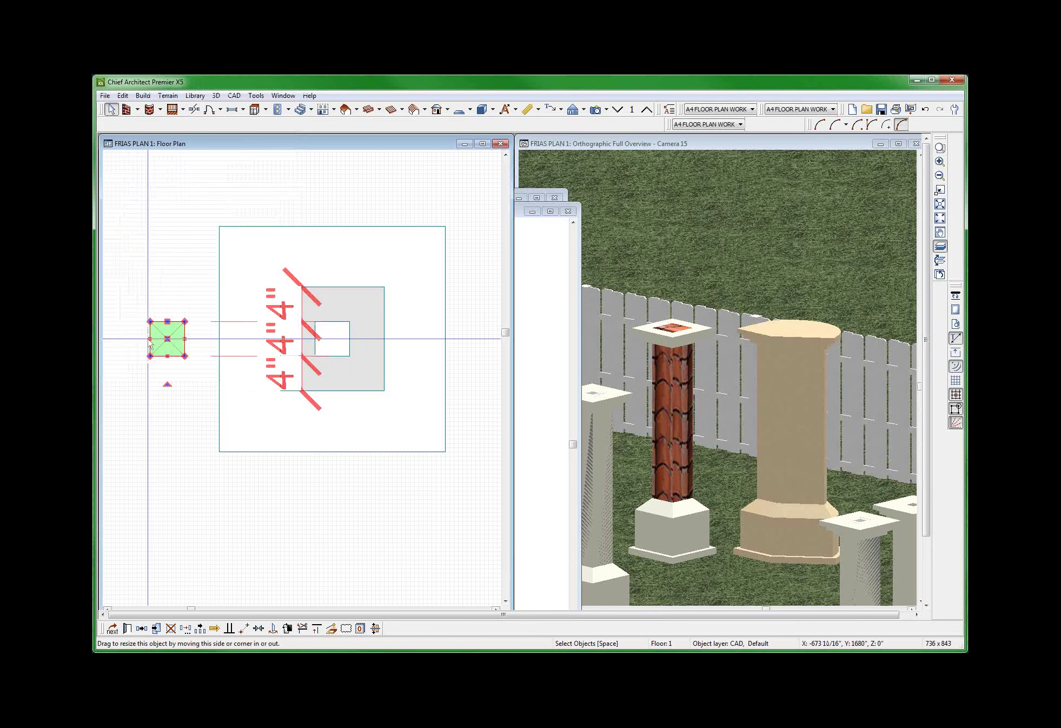
left_click_drag(167, 339, 333, 331)
Combine the nested squares and the cross box into a CAD block named block404040.
scroll(300, 335, "down", 3)
left_click_drag(246, 209, 431, 474)
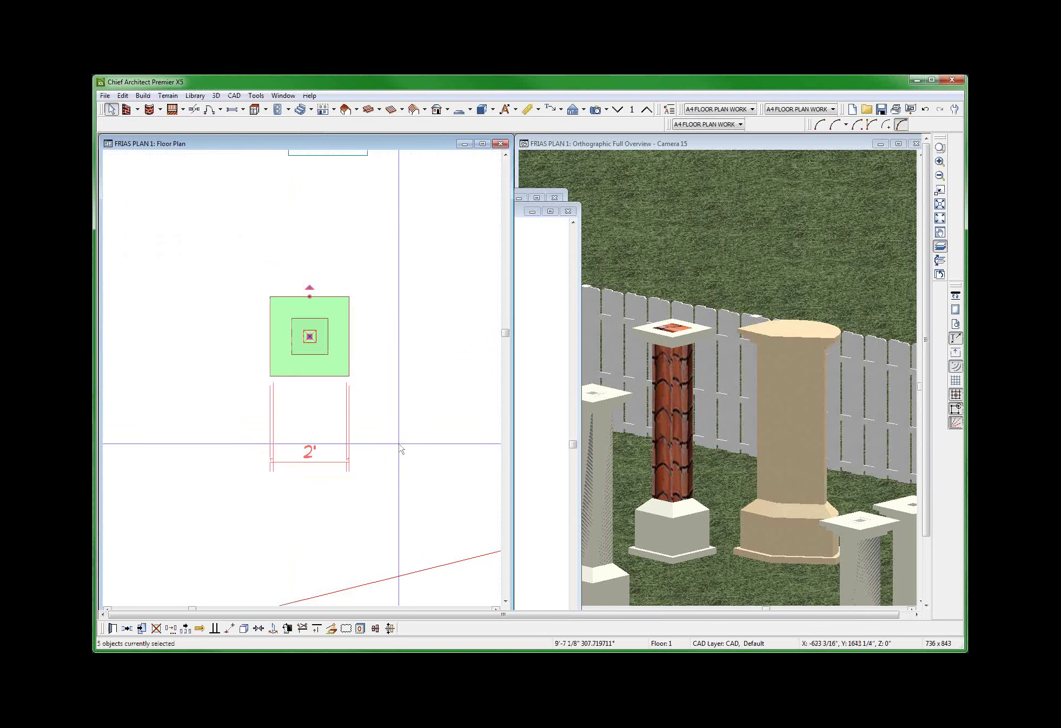
left_click(243, 629)
key("ctrl+e")
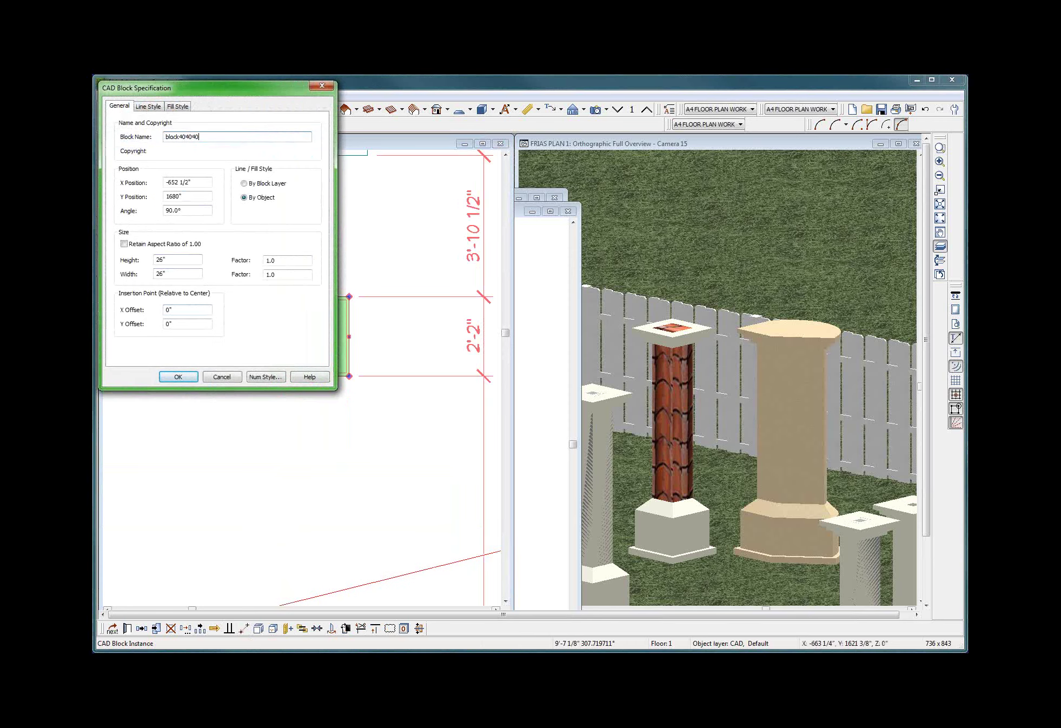
left_click(178, 377)
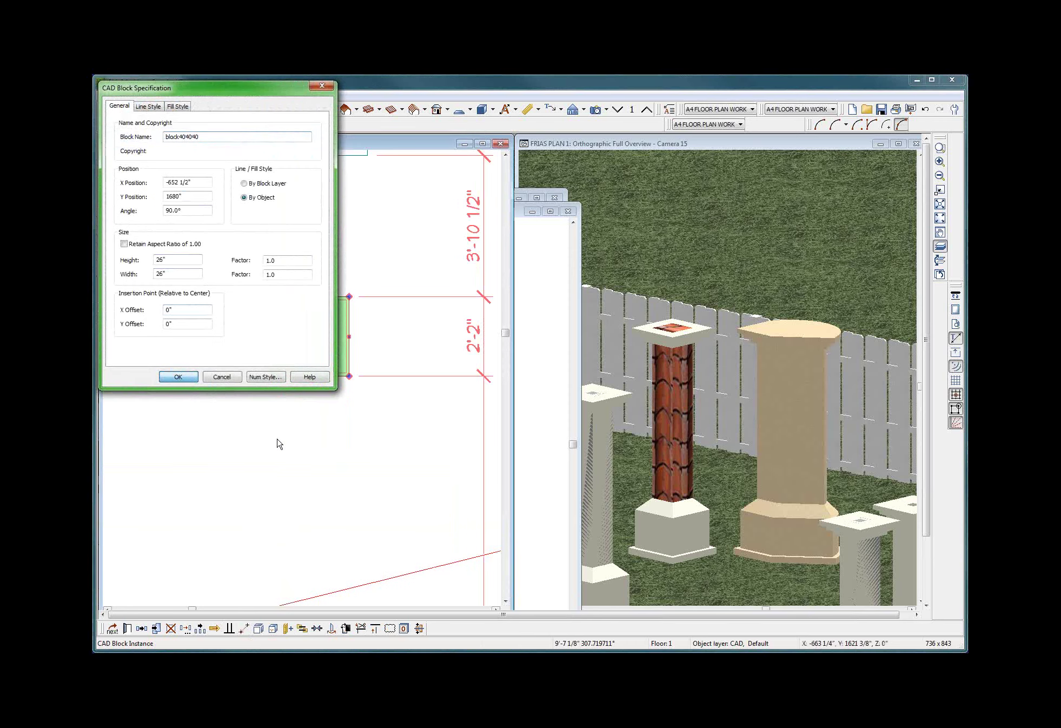
Assign block404040 as the 2D block of the COL SYM 2 column in its symbol specification.
scroll(302, 324, "down", 5)
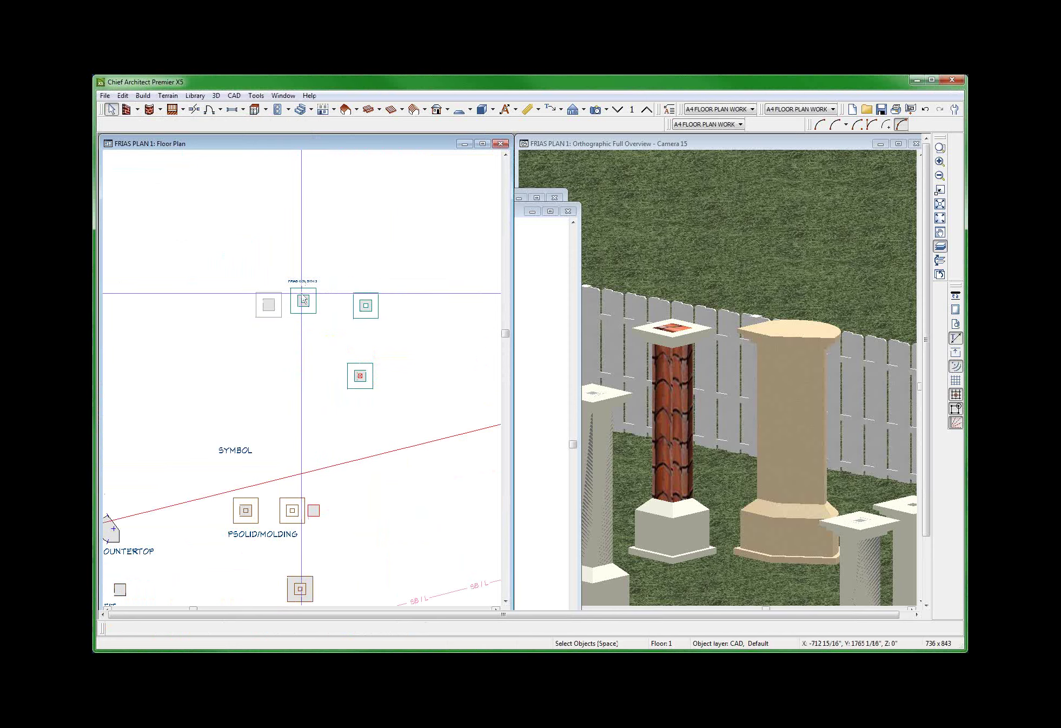
left_click(303, 311)
right_click(303, 312)
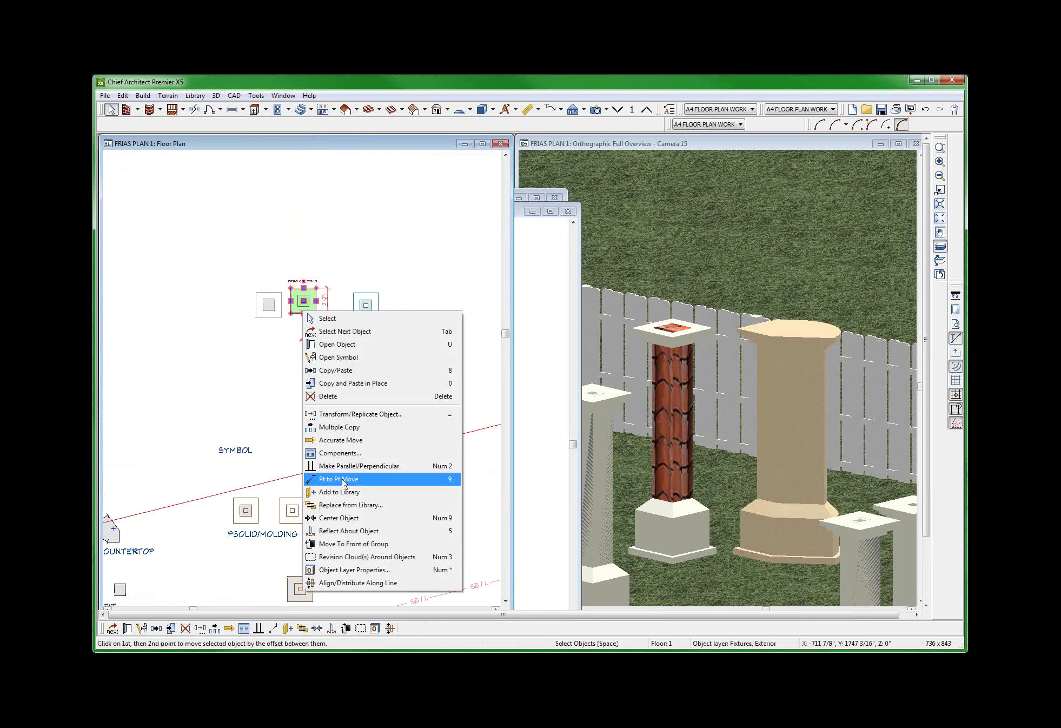
left_click(336, 357)
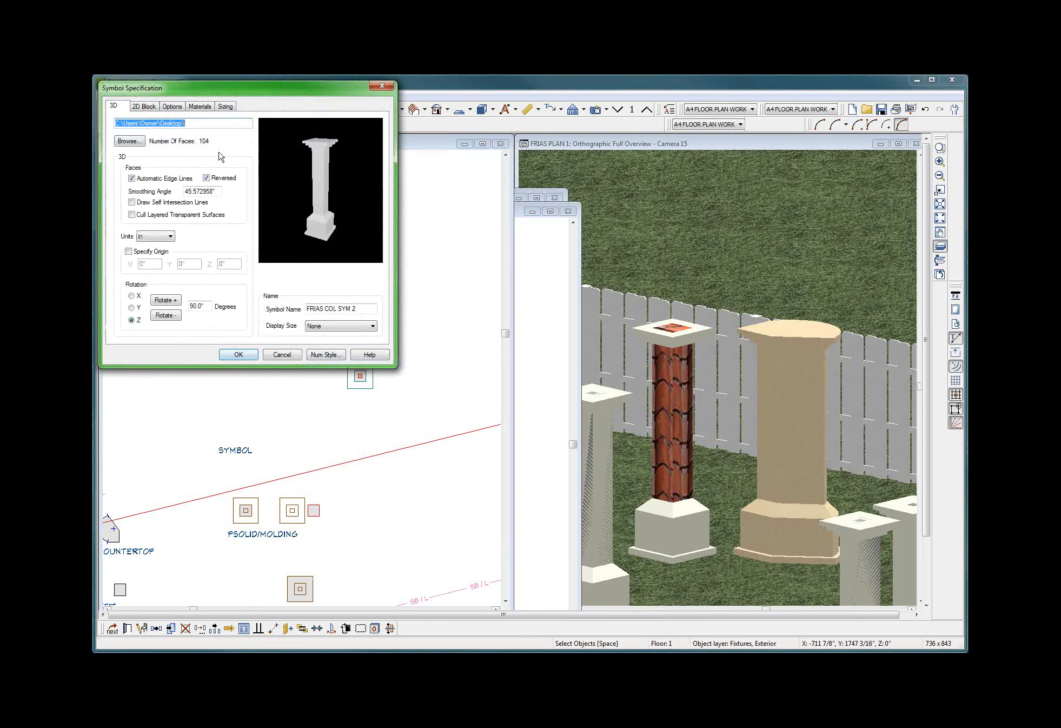
left_click(142, 106)
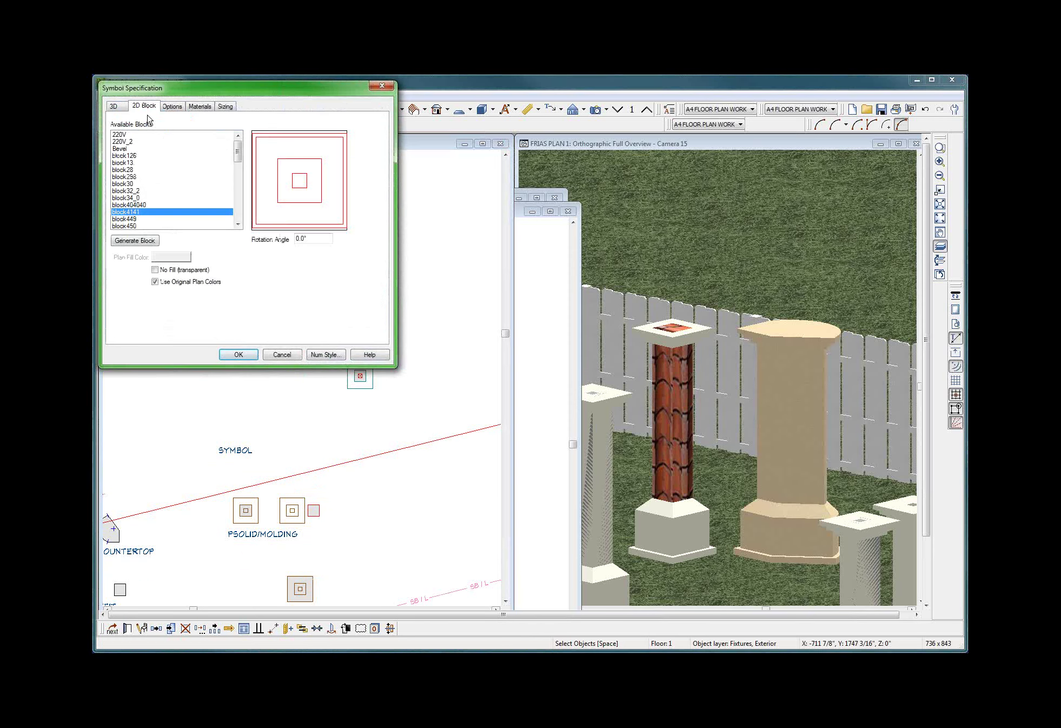
left_click(130, 205)
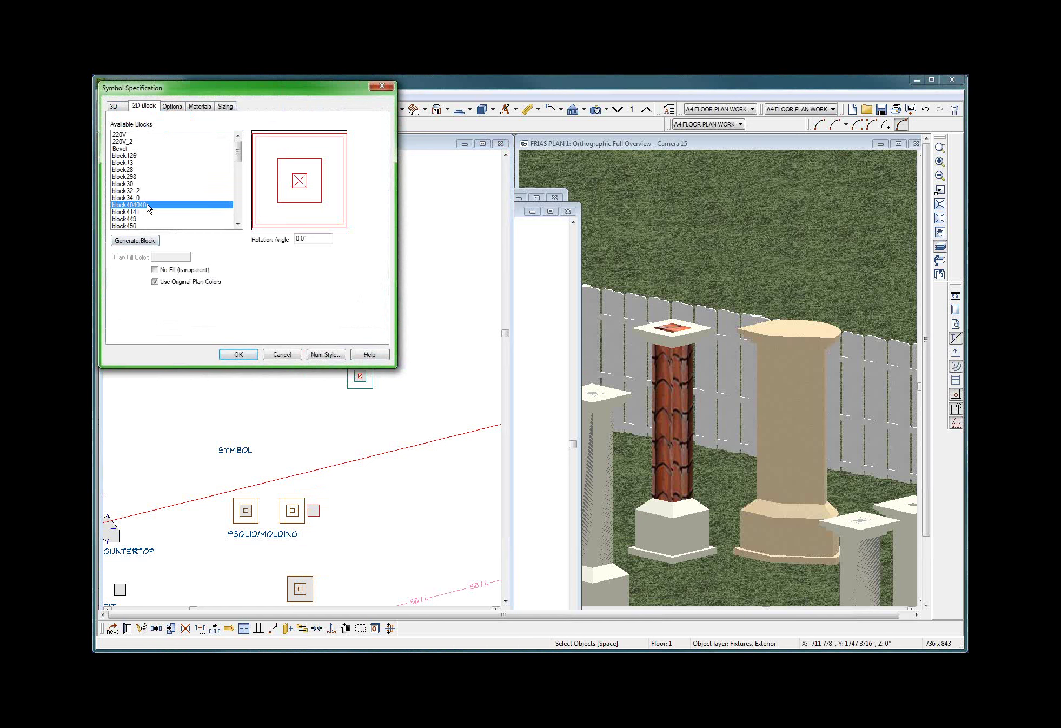
left_click(238, 355)
scroll(236, 301, "up", 2)
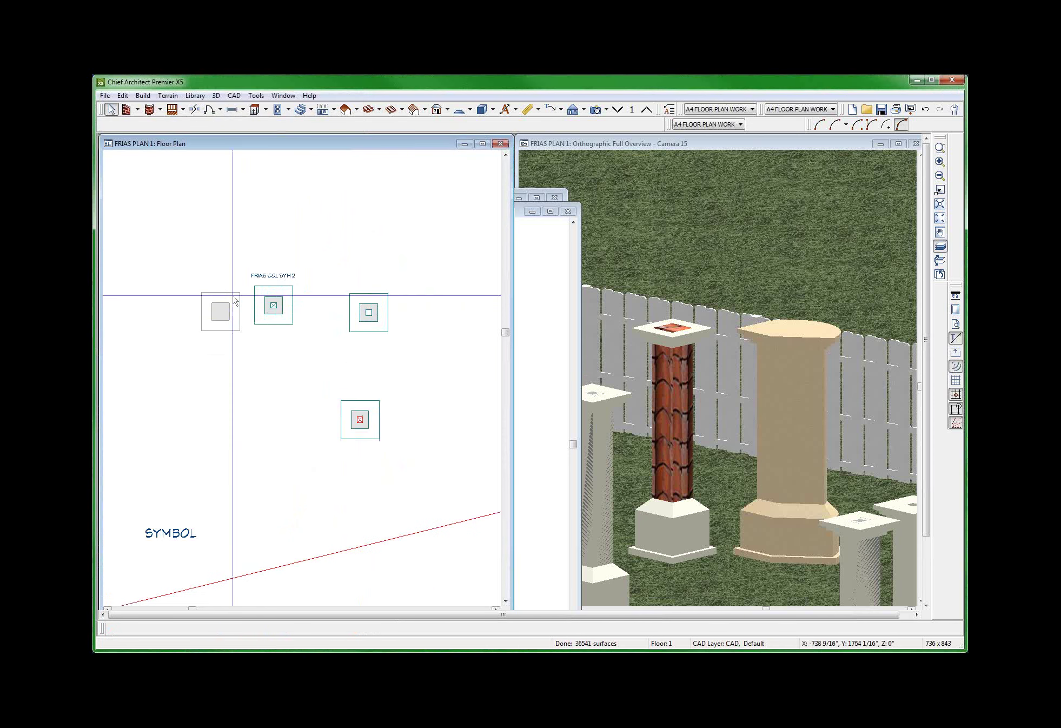
scroll(235, 301, "up", 3)
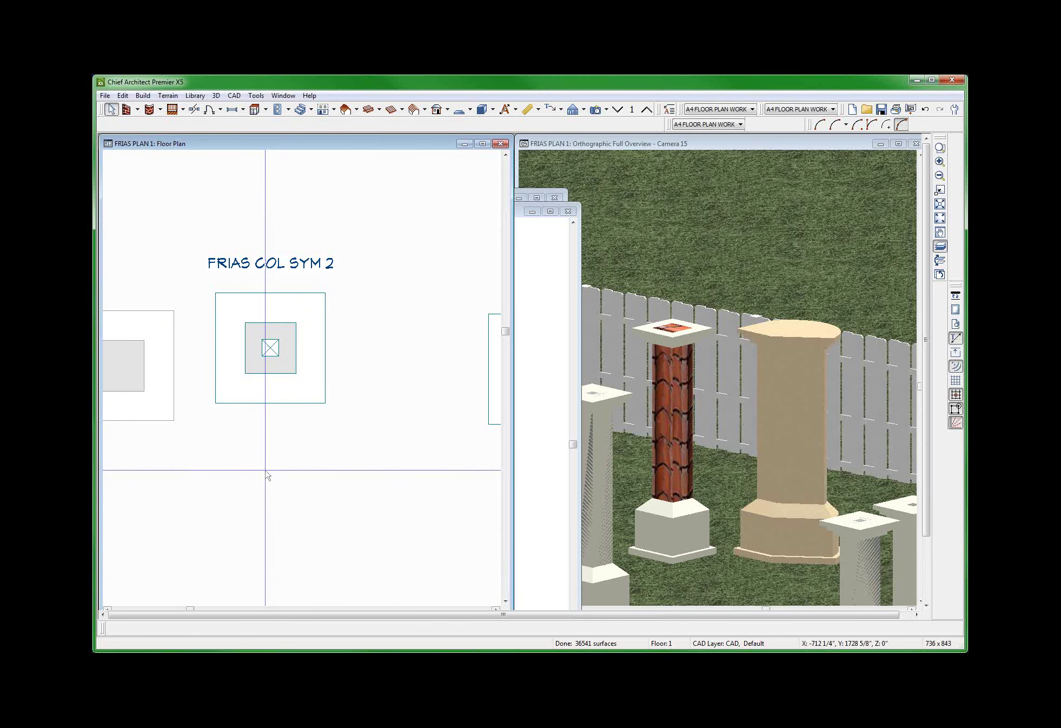
Review the other column versions in the plan, selecting the soffit, molding and polyline solid/molding ones.
scroll(328, 346, "down", 5)
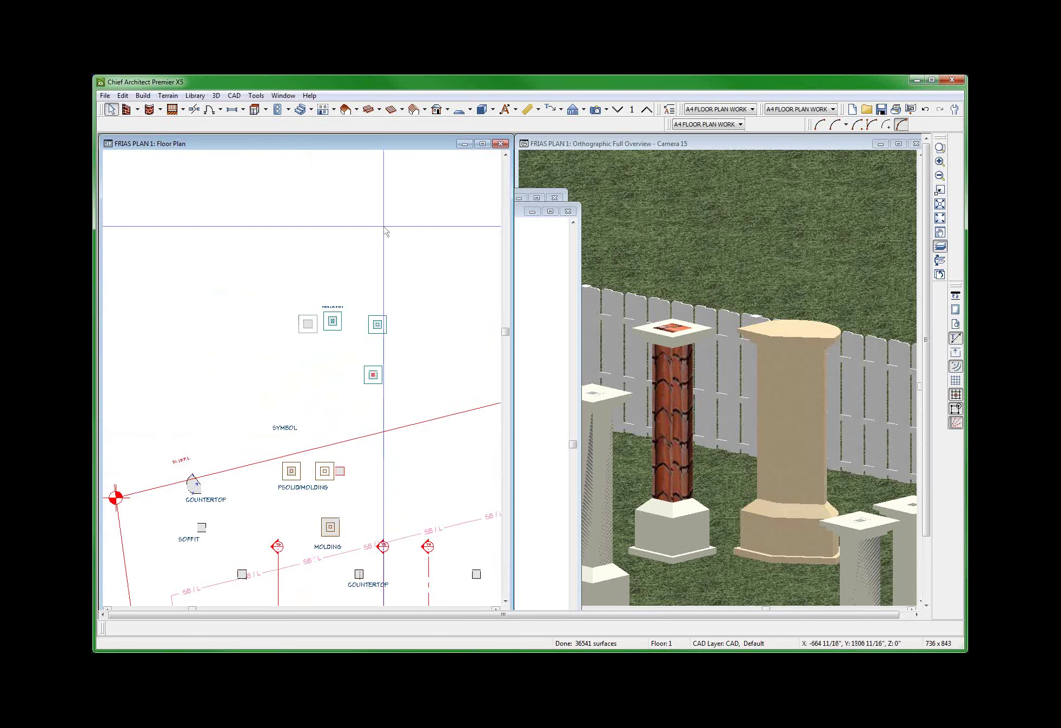
scroll(386, 230, "down", 3)
scroll(433, 398, "up", 3)
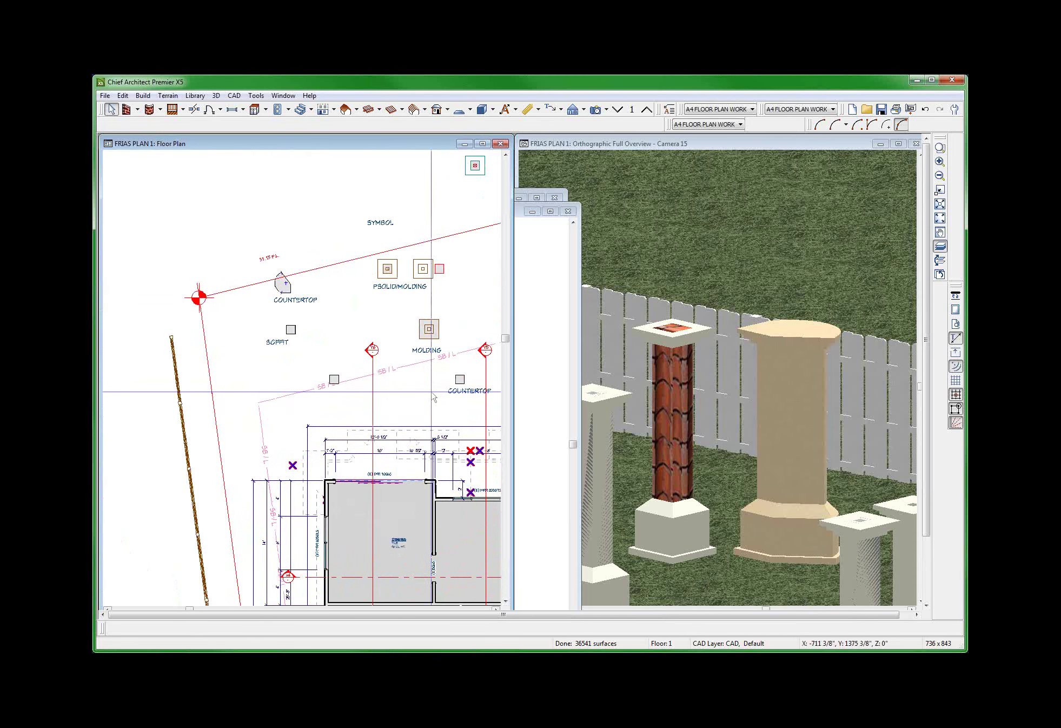
scroll(433, 398, "down", 2)
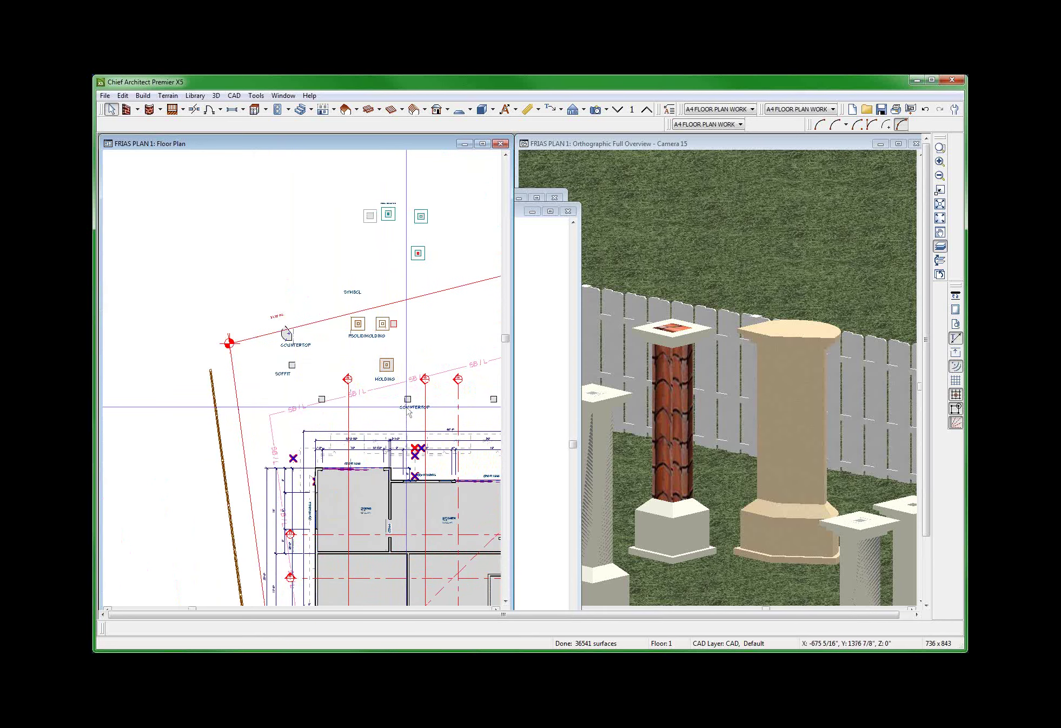
left_click(292, 365)
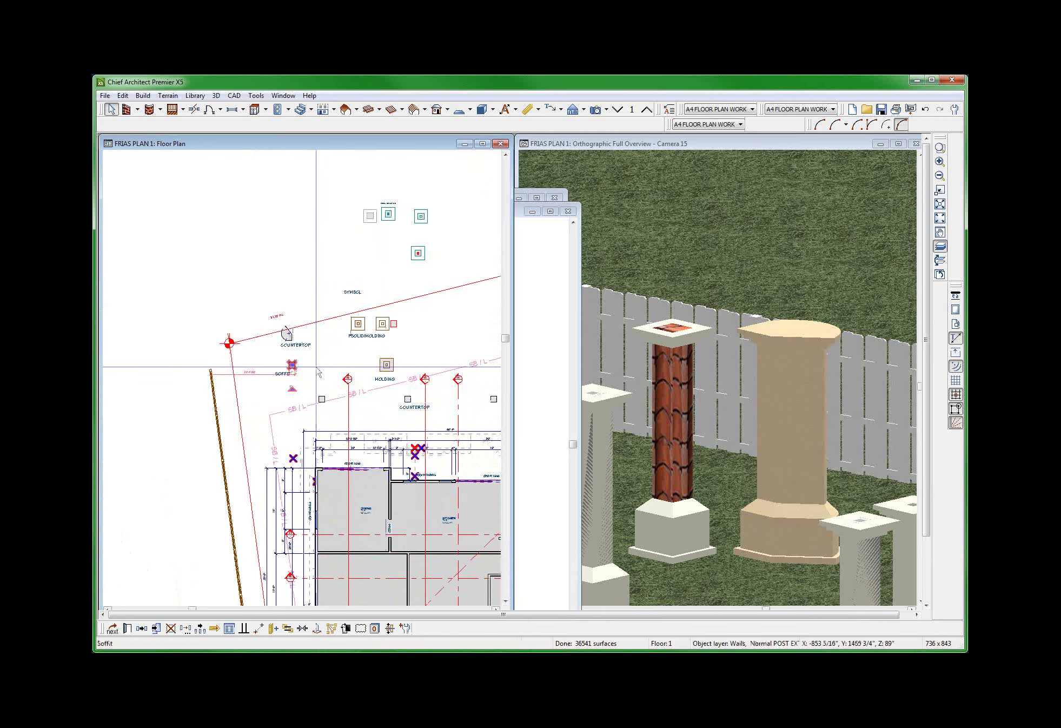
left_click(386, 365)
scroll(381, 336, "up", 2)
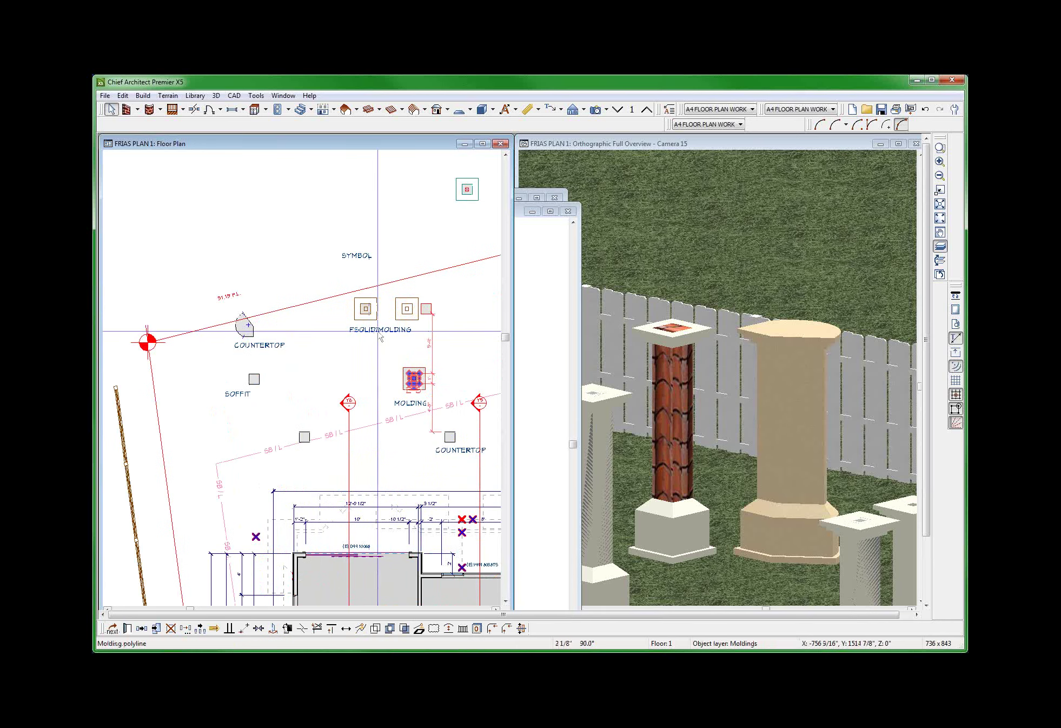
left_click(366, 309)
scroll(342, 278, "down", 2)
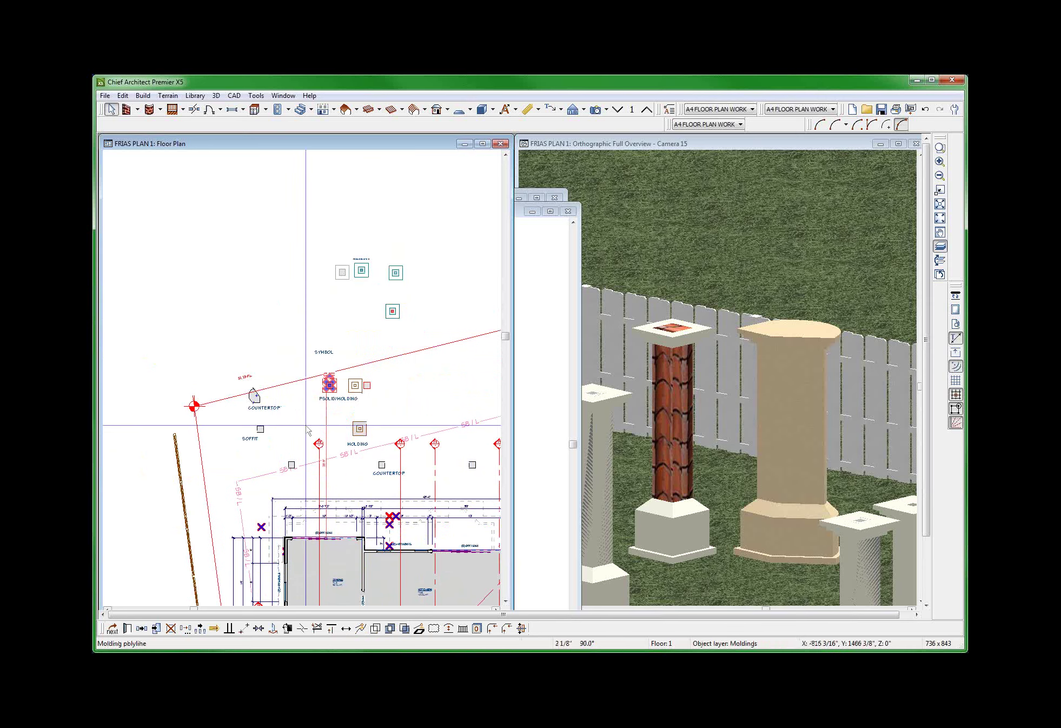
Select the COL SYM 2 column and move its label from above to just below the symbol.
left_click(342, 273)
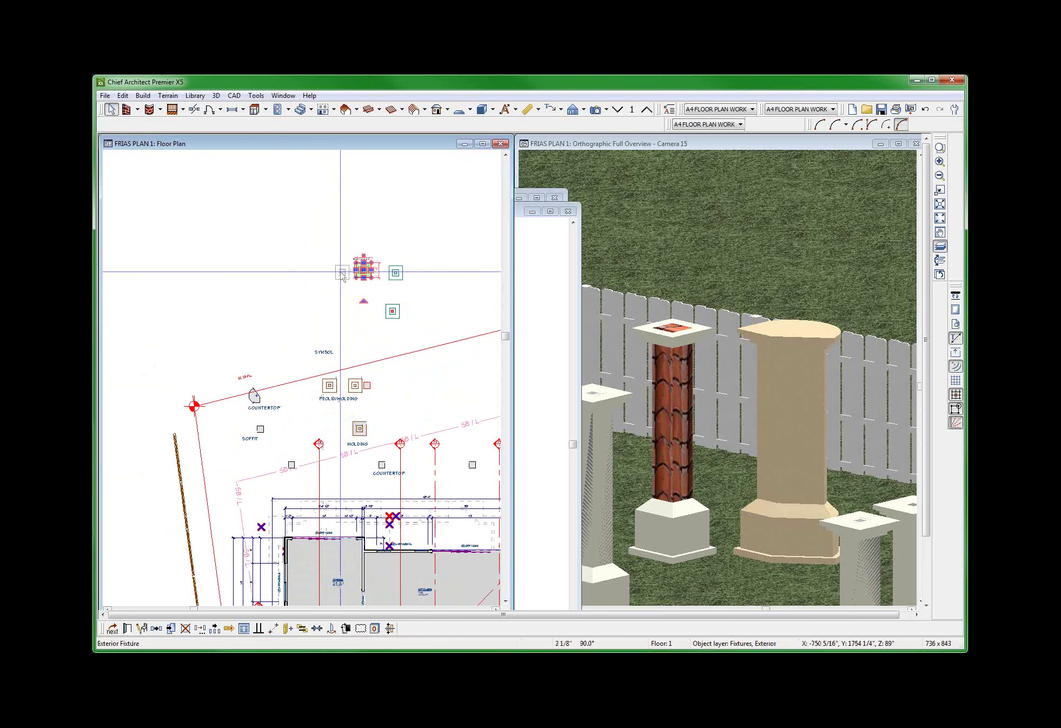
scroll(356, 225, "up", 3)
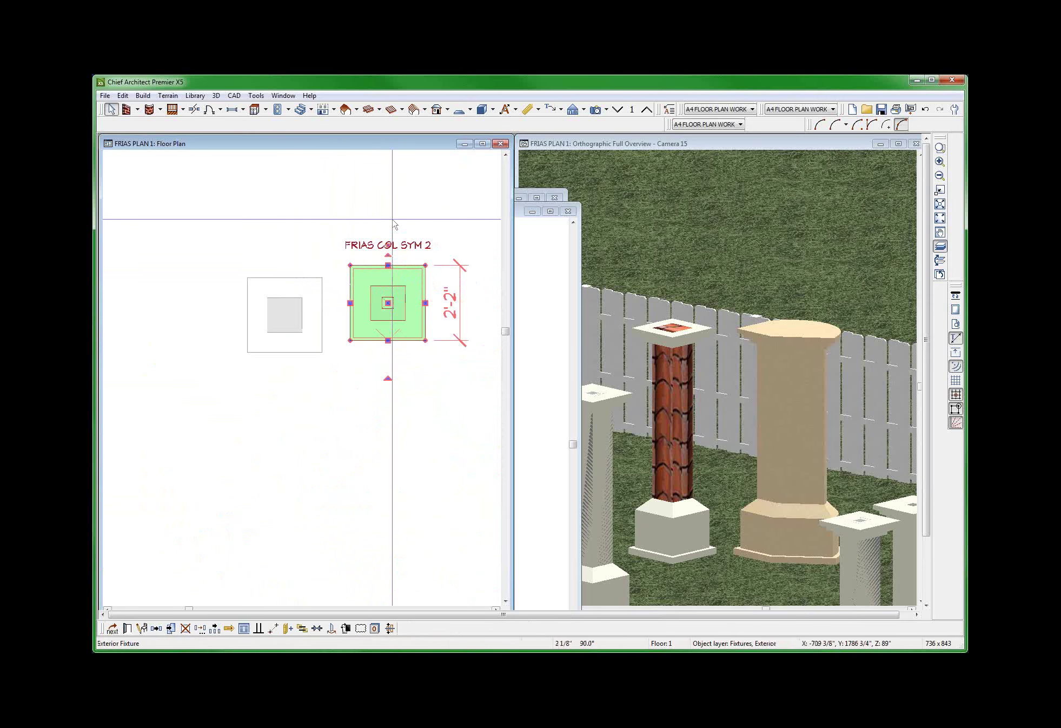
scroll(391, 222, "down", 2)
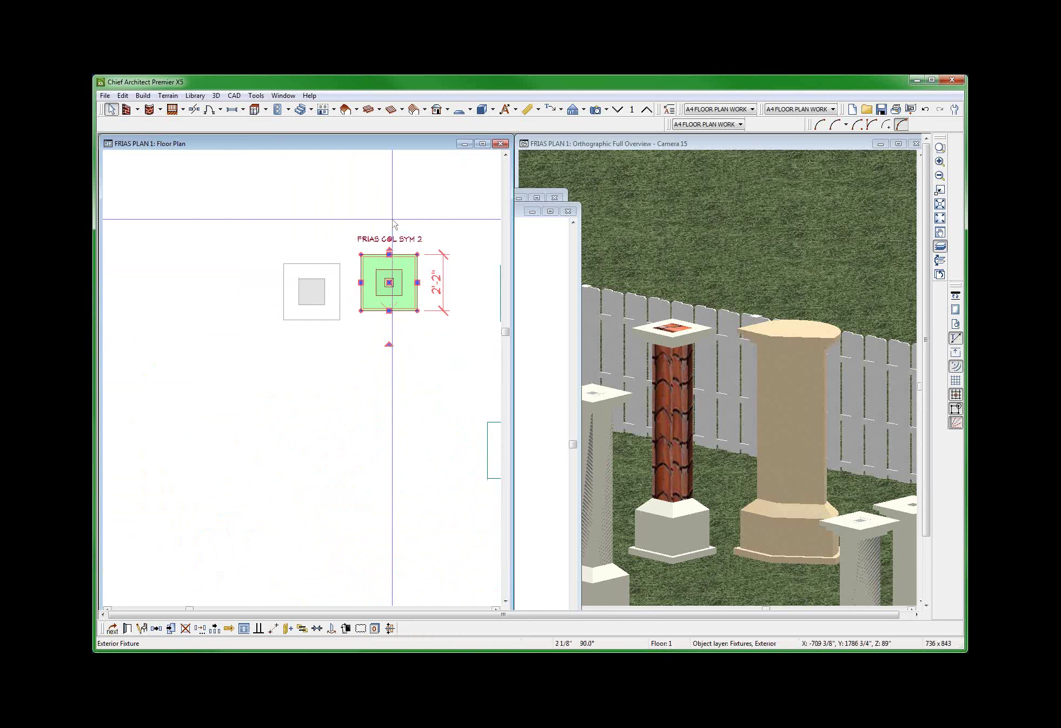
scroll(357, 242, "up", 3)
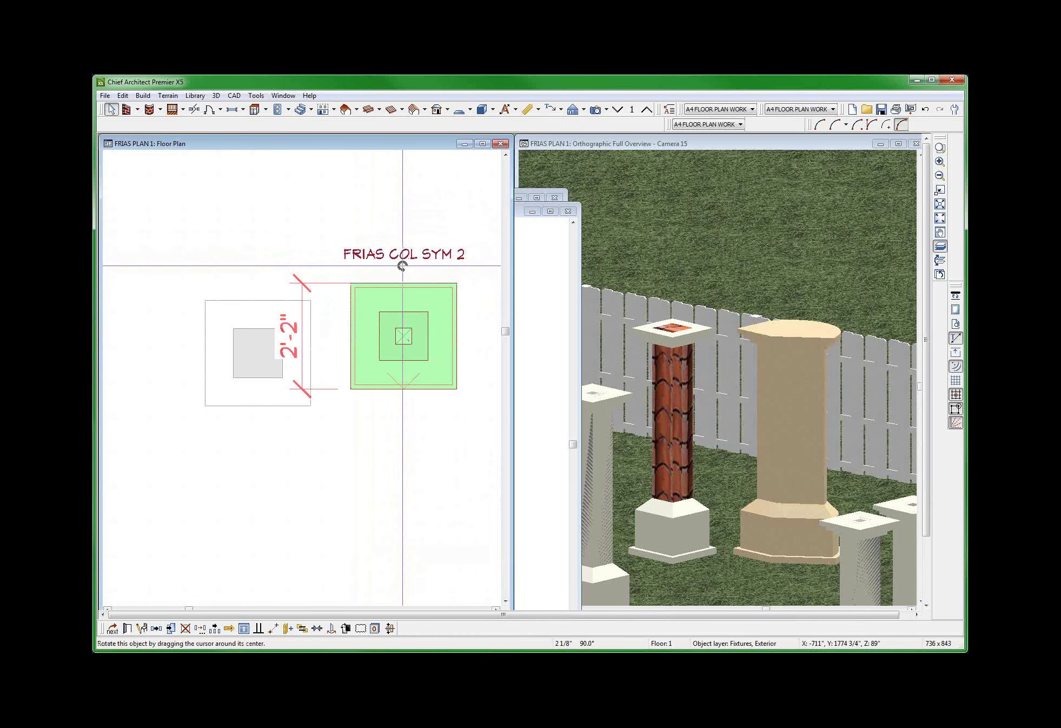
left_click_drag(404, 255, 411, 403)
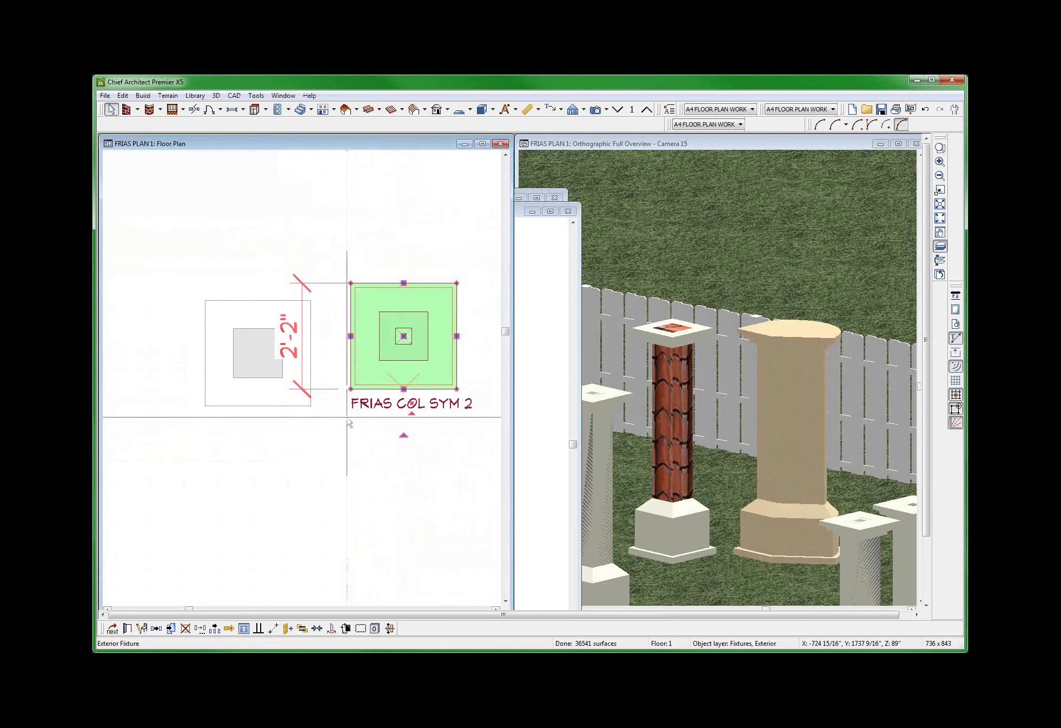
scroll(378, 420, "down", 2)
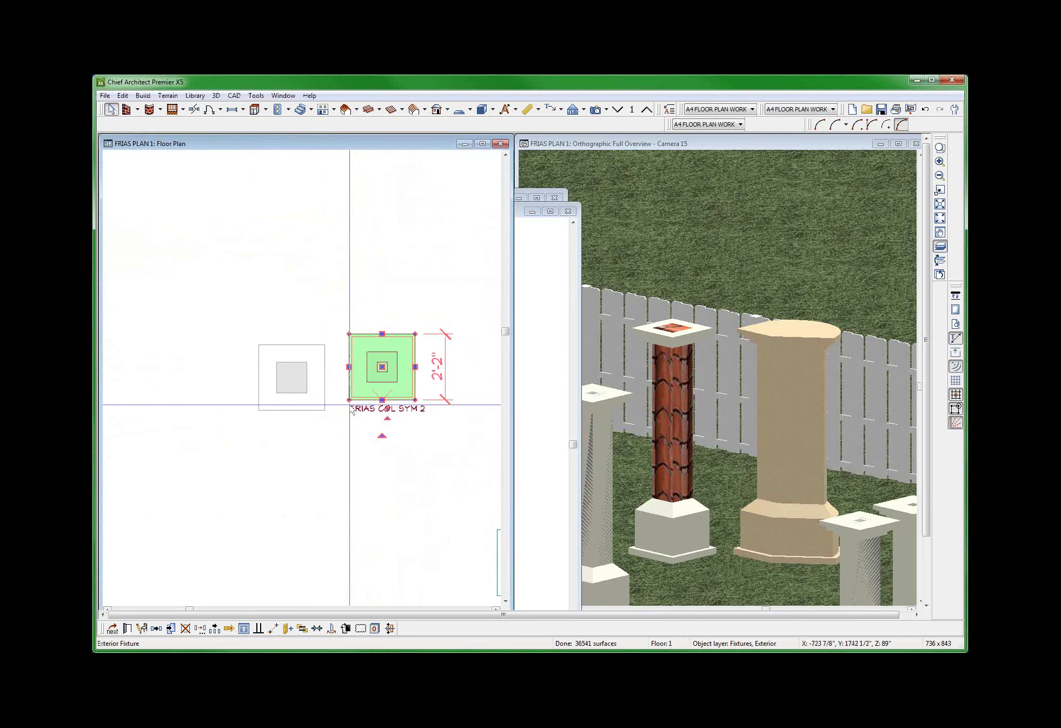
double_click(377, 421)
left_click(143, 107)
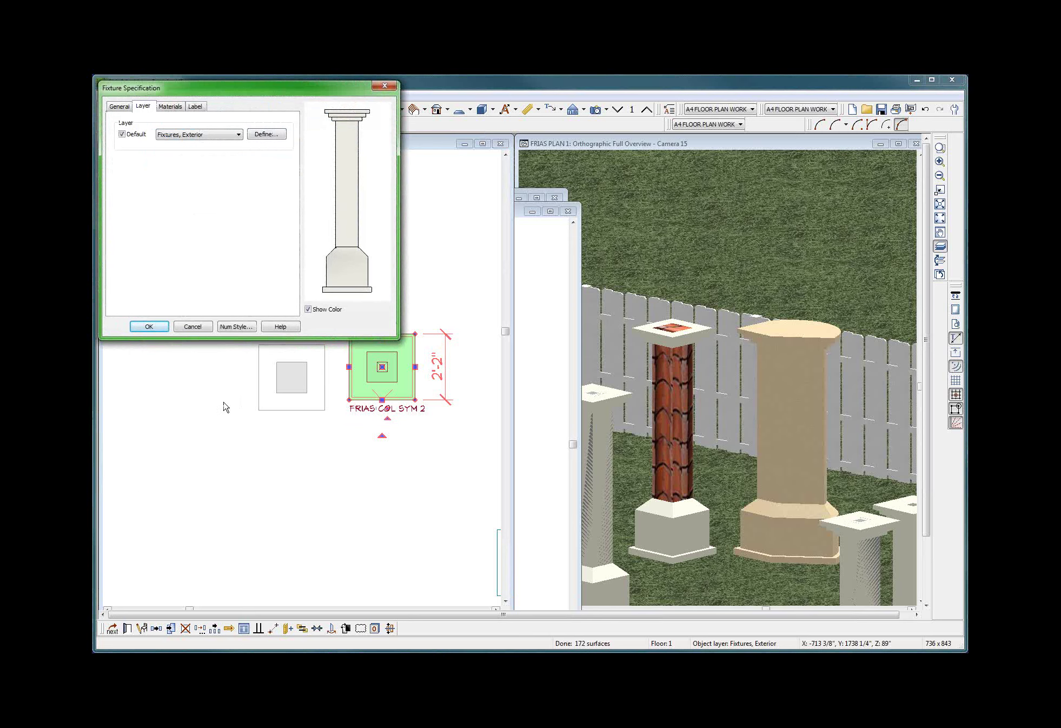
key("Escape")
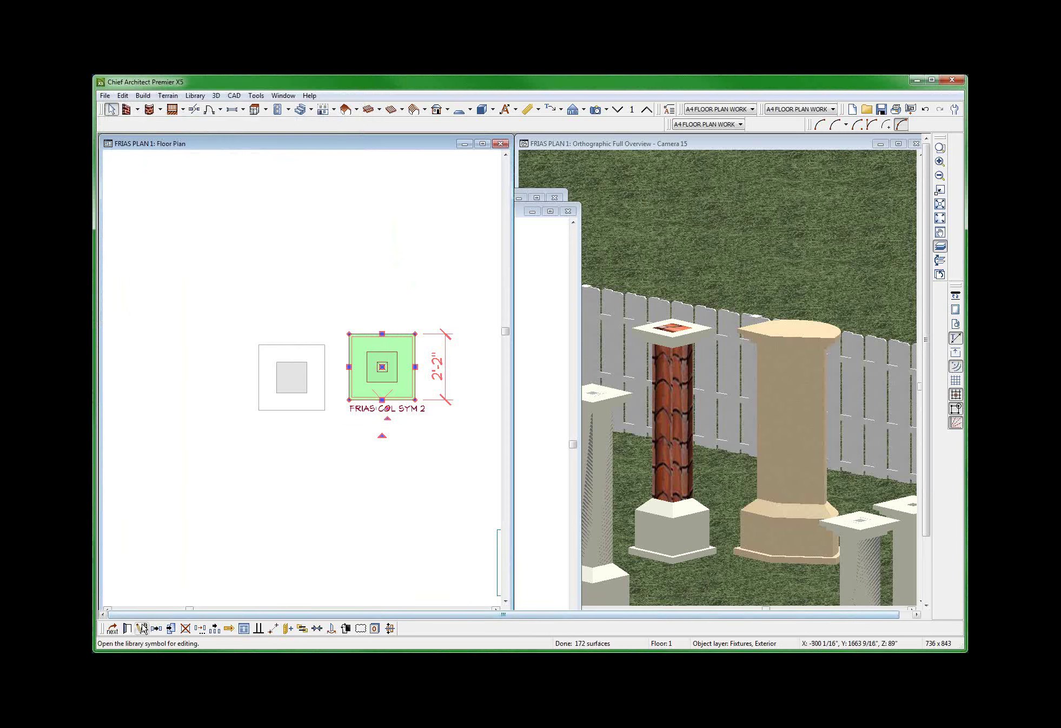
Rename the selected column's library symbol as (E) C OLUMN in its symbol specification.
left_click(144, 629)
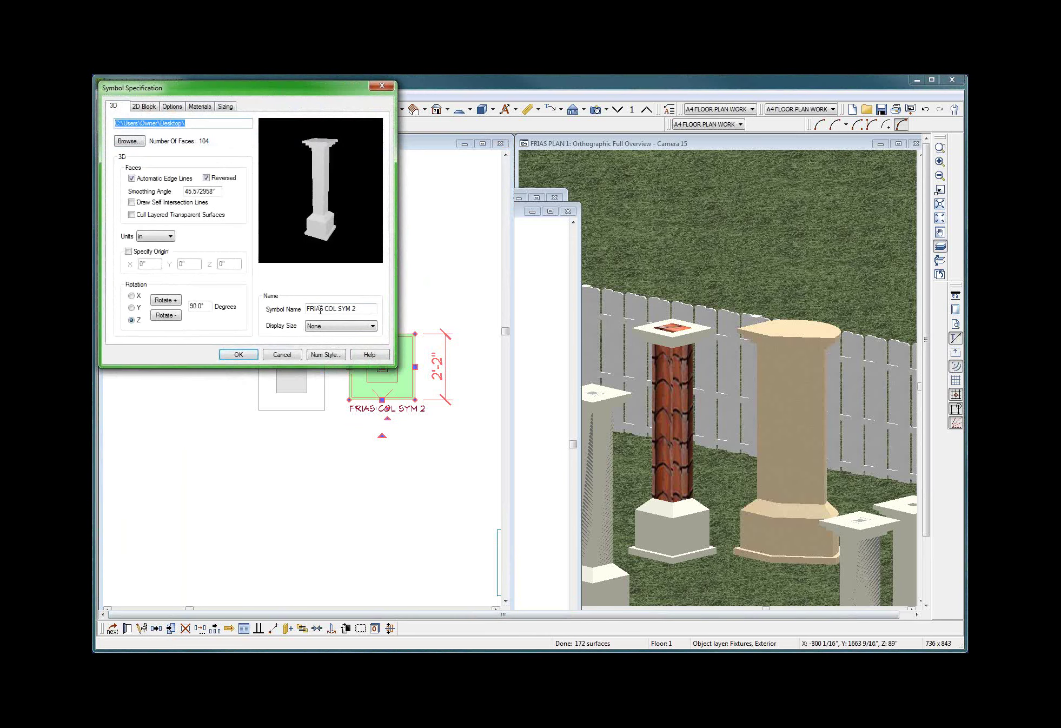
left_click_drag(357, 309, 241, 295)
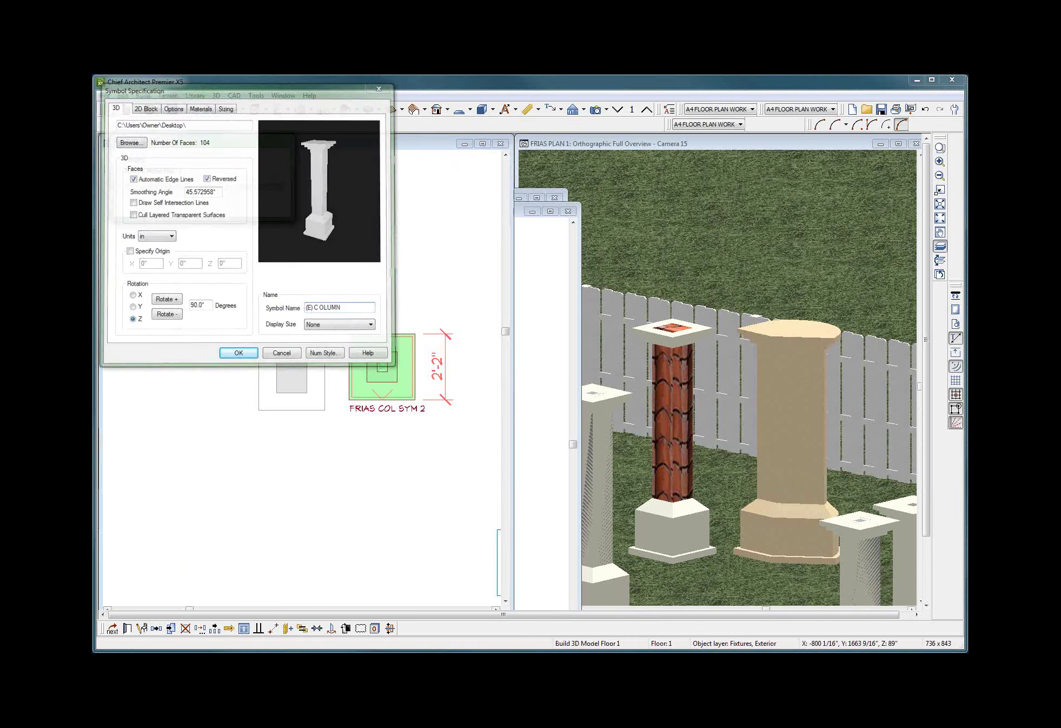
key("Return")
Move the column's label up and to the left of the symbol and rotate it diagonally so it slopes down toward the column.
left_click(360, 493)
scroll(388, 404, "up", 2)
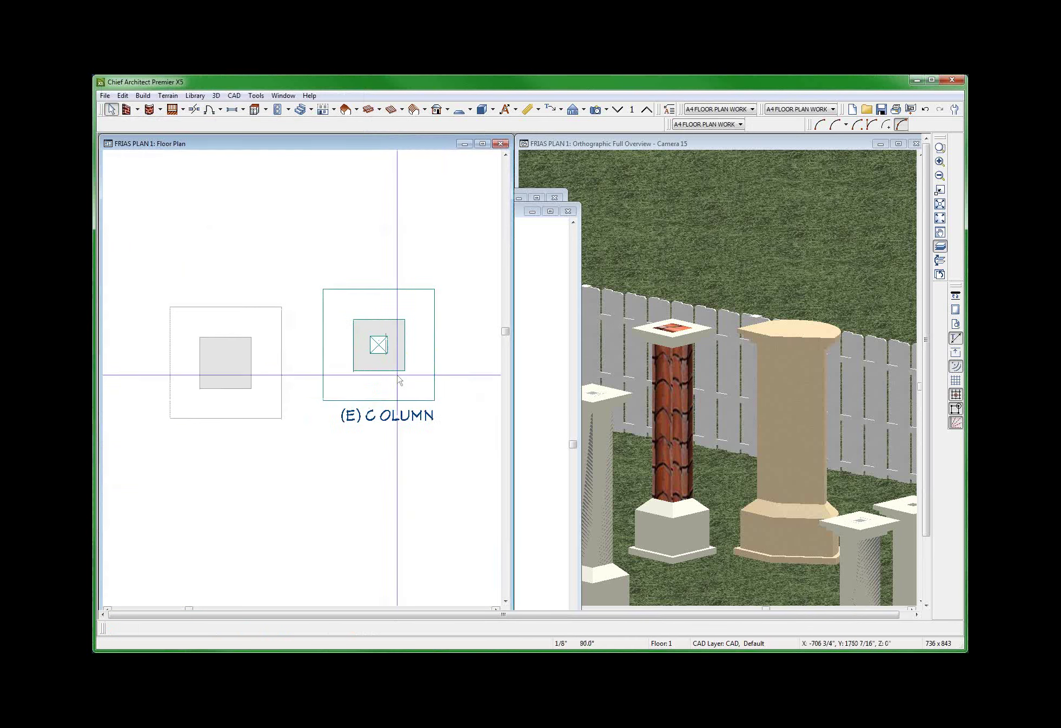
left_click(389, 407)
left_click_drag(387, 427, 211, 246)
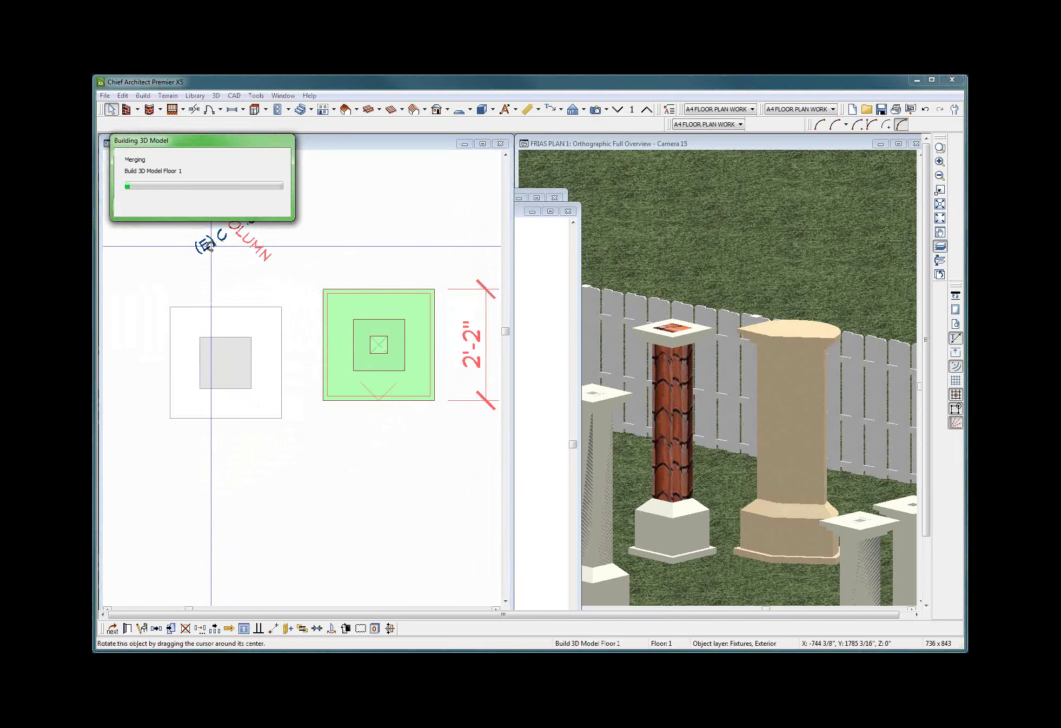
Draw a CAD line from the end of the column's label to the column's upper-left corner and include an arrow on it.
key("/")
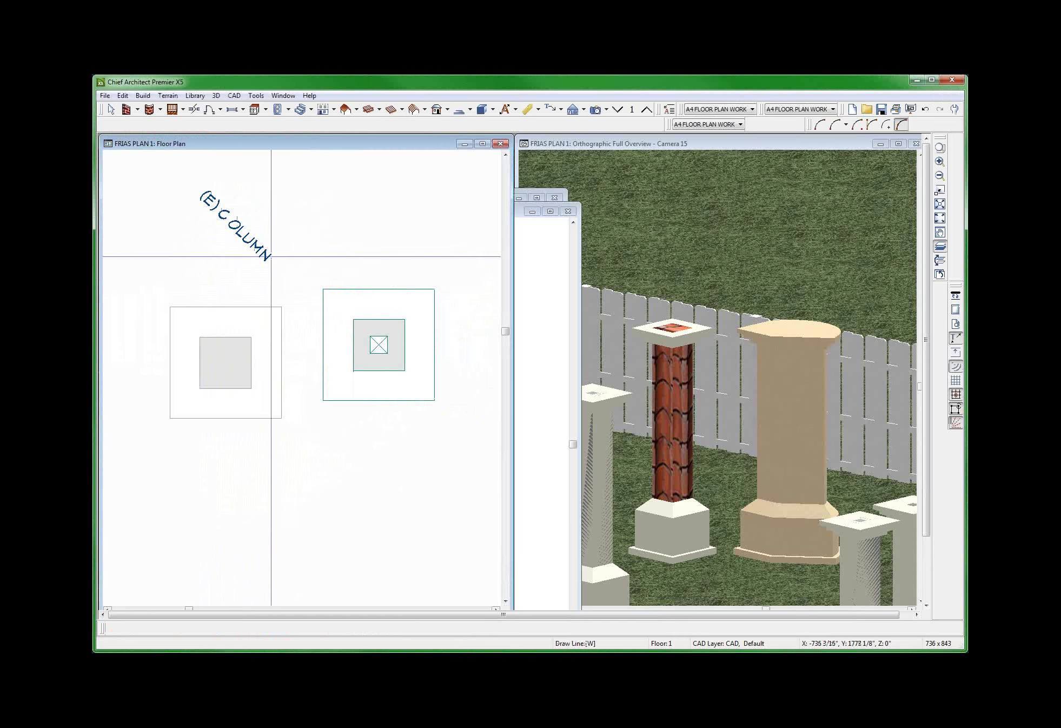
left_click_drag(275, 251, 323, 290)
key("space")
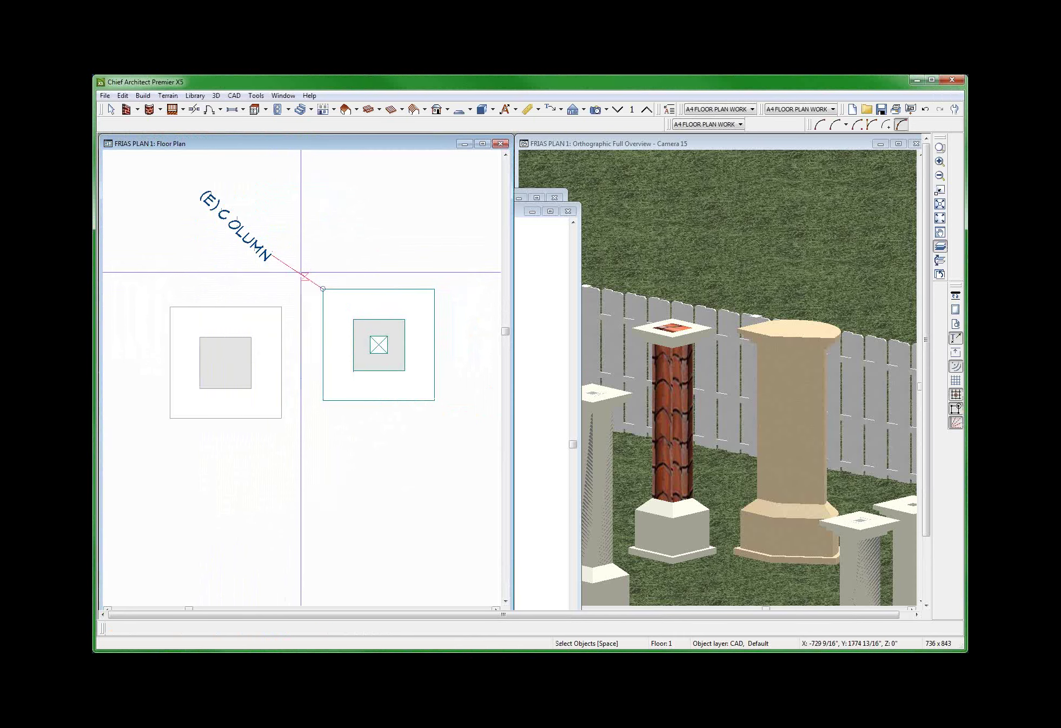
left_click(298, 273)
double_click(300, 274)
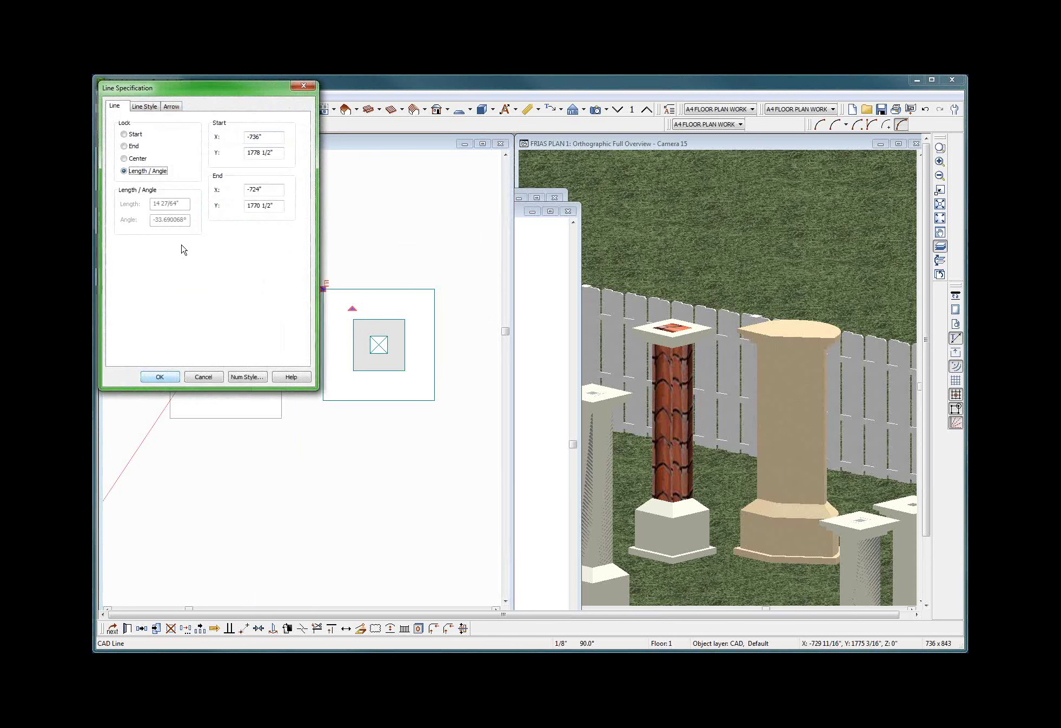
left_click(171, 106)
left_click(148, 124)
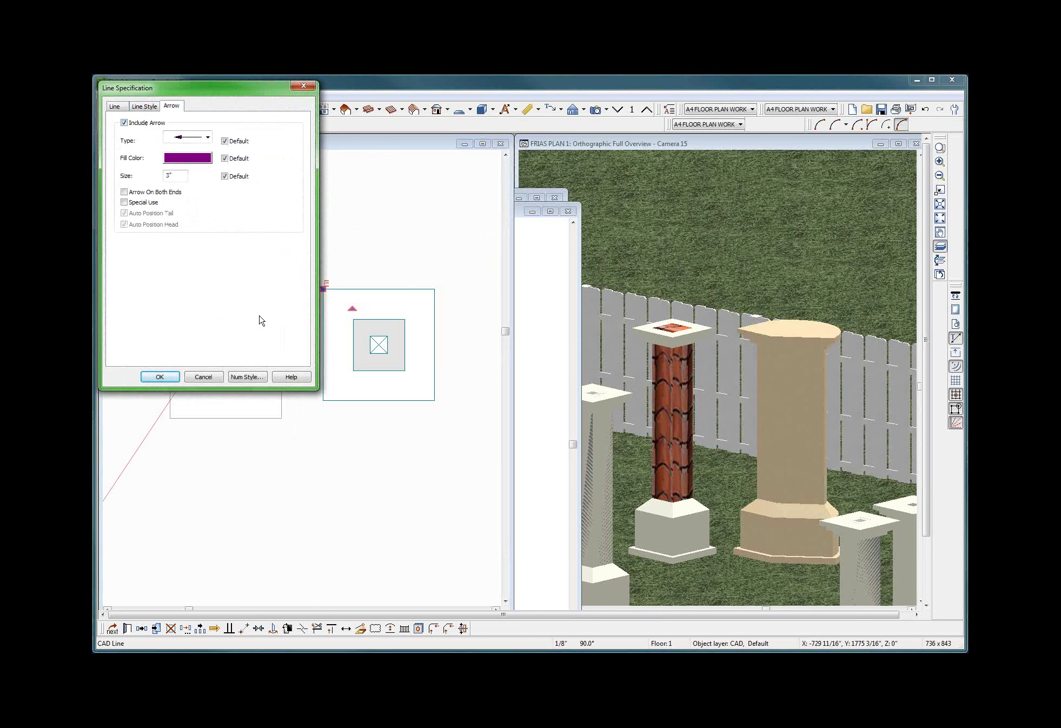
key("Return")
scroll(330, 476, "down", 2)
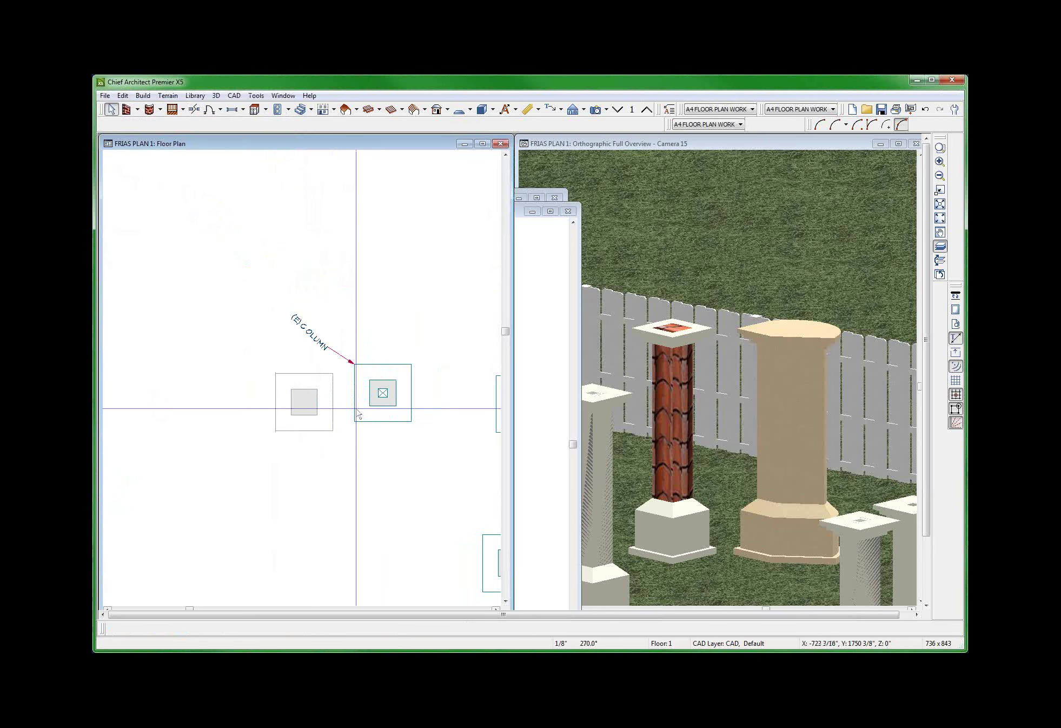
Maximize the floor plan window to show the column symbols together with the house.
scroll(350, 359, "up", 2)
key("space")
left_click(412, 428)
left_click(265, 385)
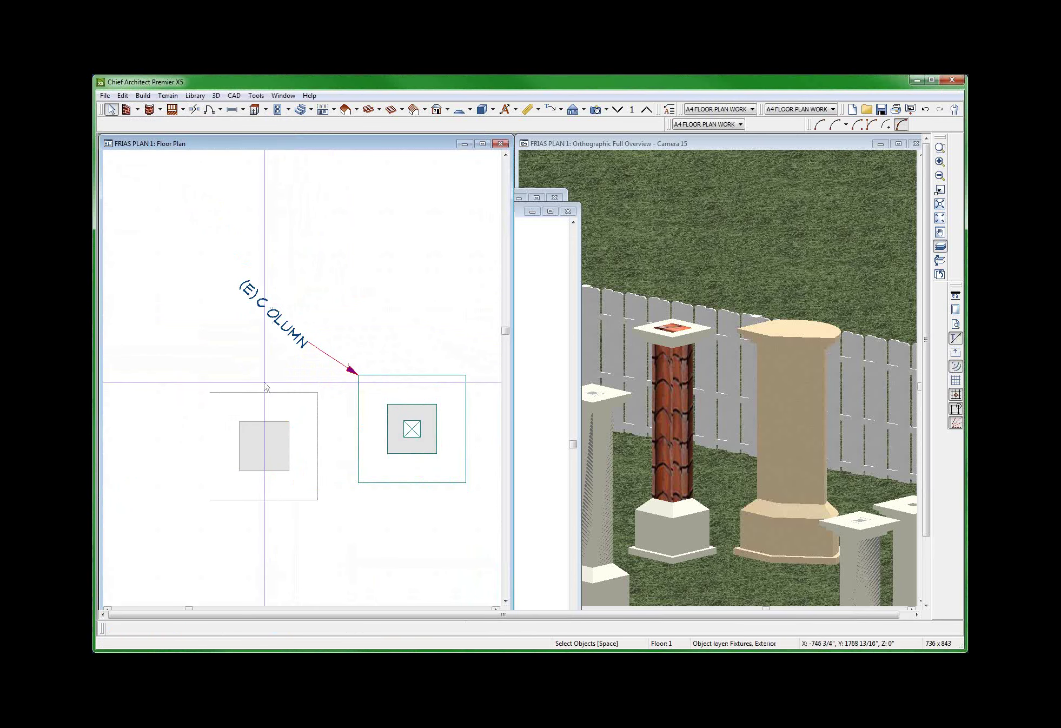
scroll(265, 385, "down", 5)
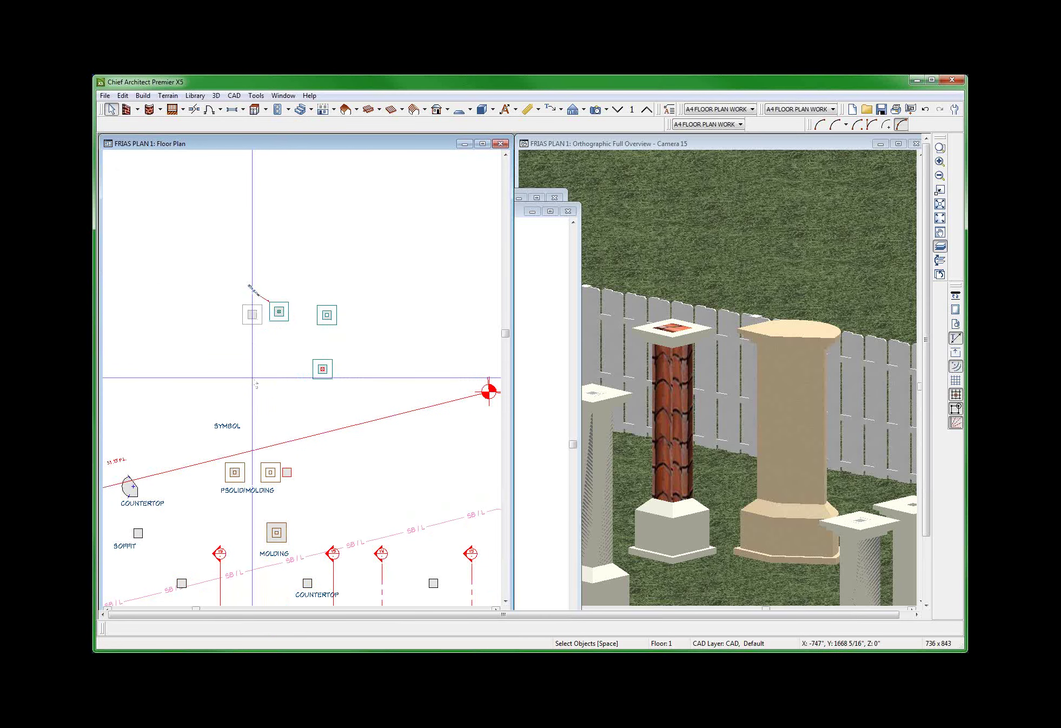
scroll(341, 343, "down", 1)
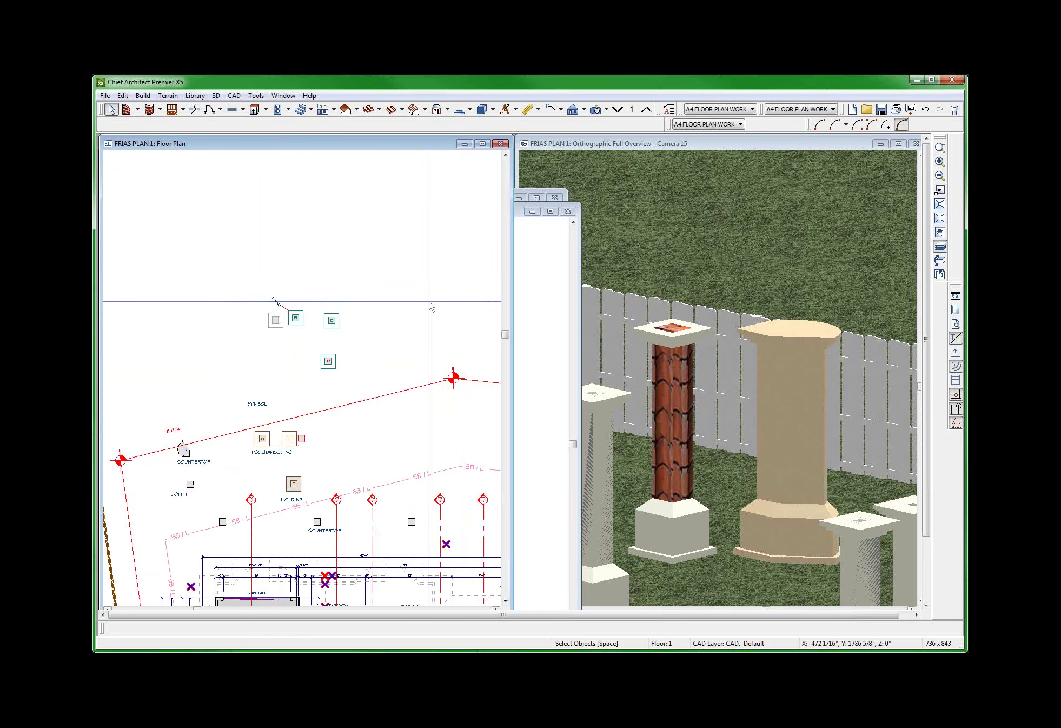
left_click(482, 144)
scroll(495, 232, "down", 2)
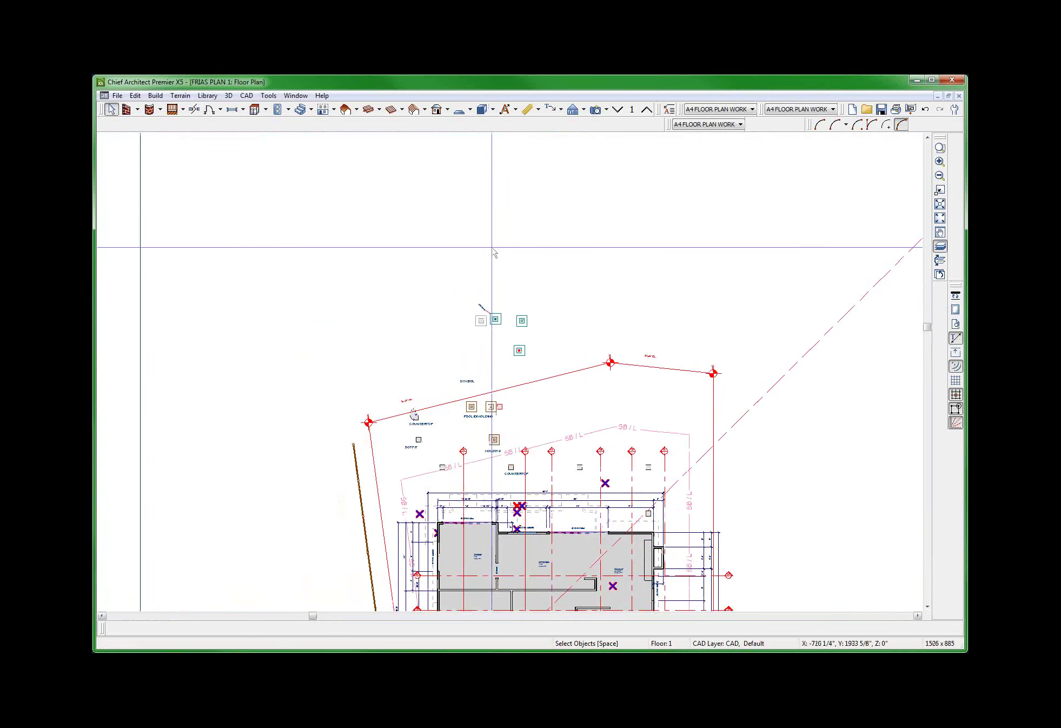
scroll(553, 464, "up", 2)
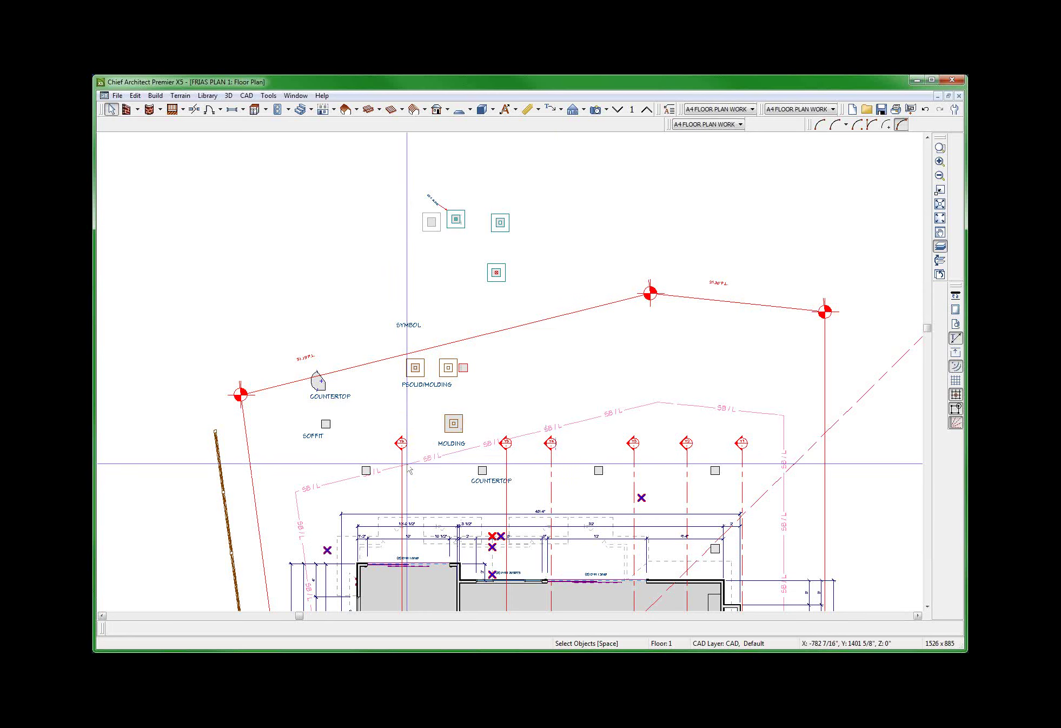
Copy the labeled column symbol and paste the copy beside the leftmost post of the row above the house.
left_click(454, 220)
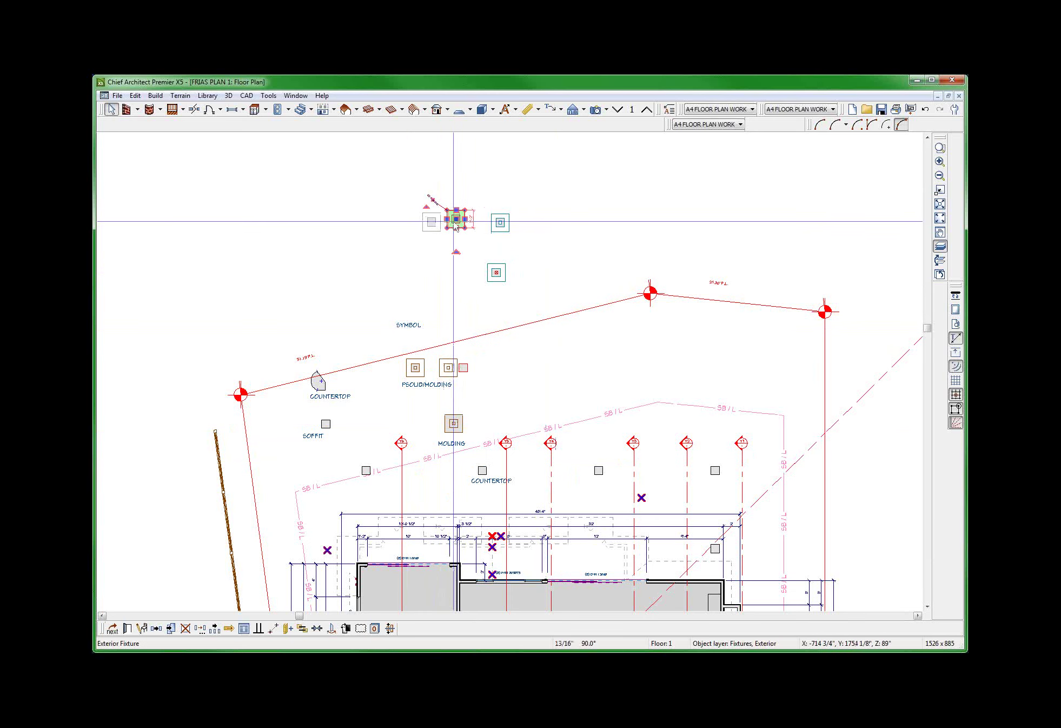
scroll(452, 221, "up", 2)
scroll(483, 171, "down", 1)
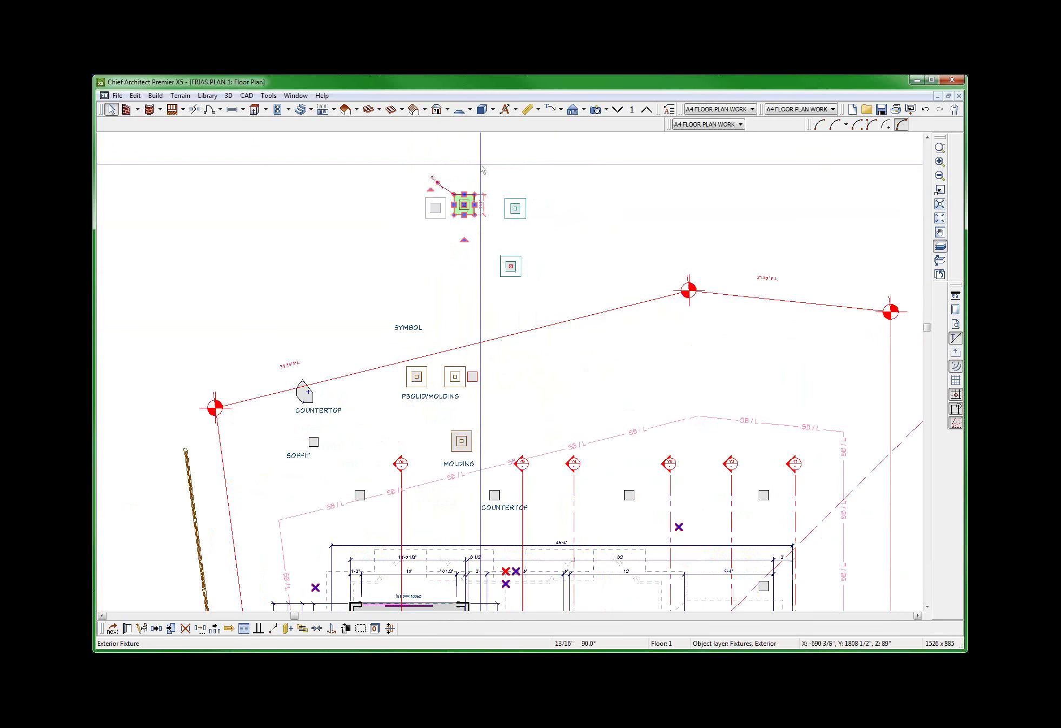
key("ctrl+v")
left_click(464, 206)
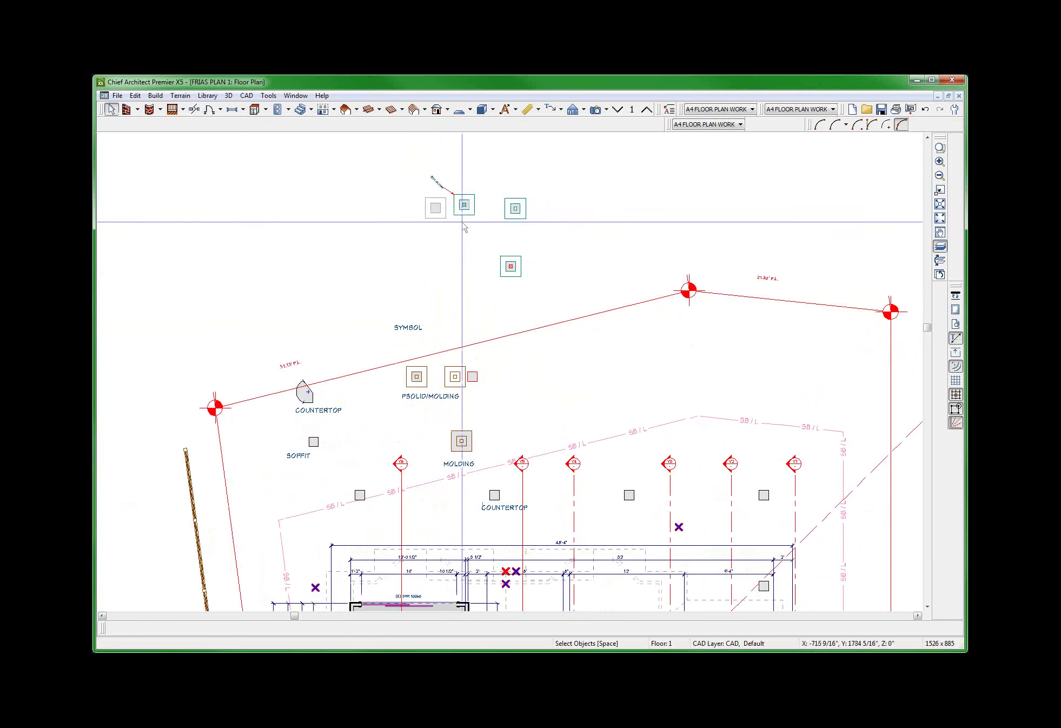
left_click(464, 211)
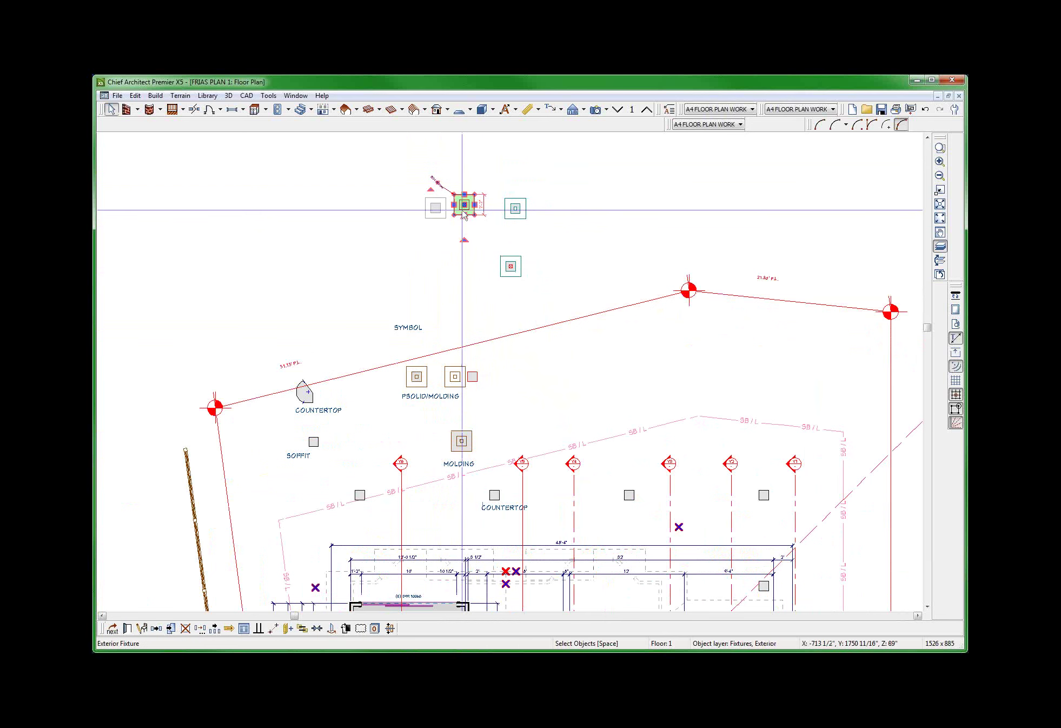
key("ctrl+v")
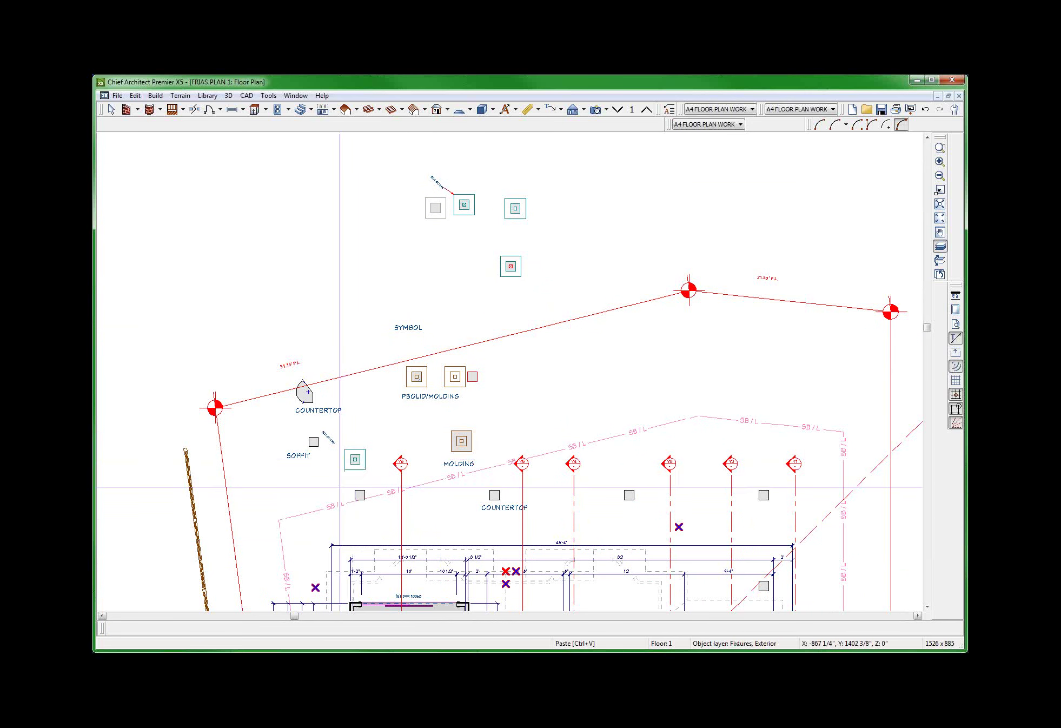
left_click(340, 486)
Move the pasted column so it is centered on the leftmost countertop post of the row above the house.
scroll(339, 487, "up", 2)
mouse_move(365, 422)
left_mouse_down()
mouse_move(360, 450)
mouse_move(377, 428)
left_mouse_up()
scroll(342, 466, "up", 3)
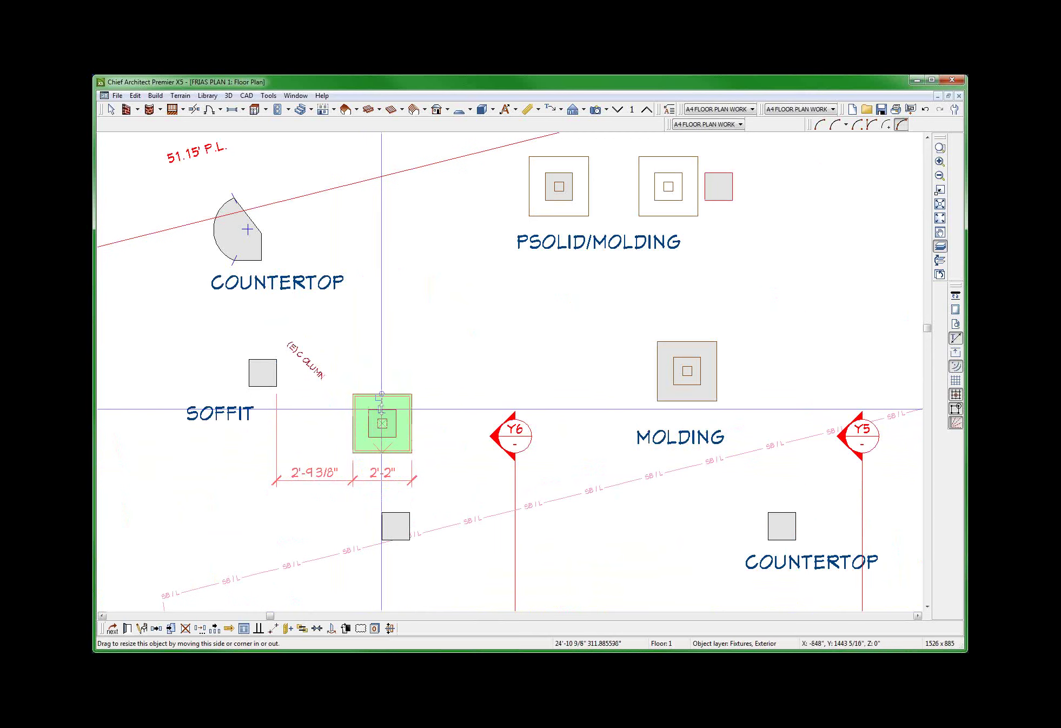
key("Escape")
scroll(397, 441, "down", 2)
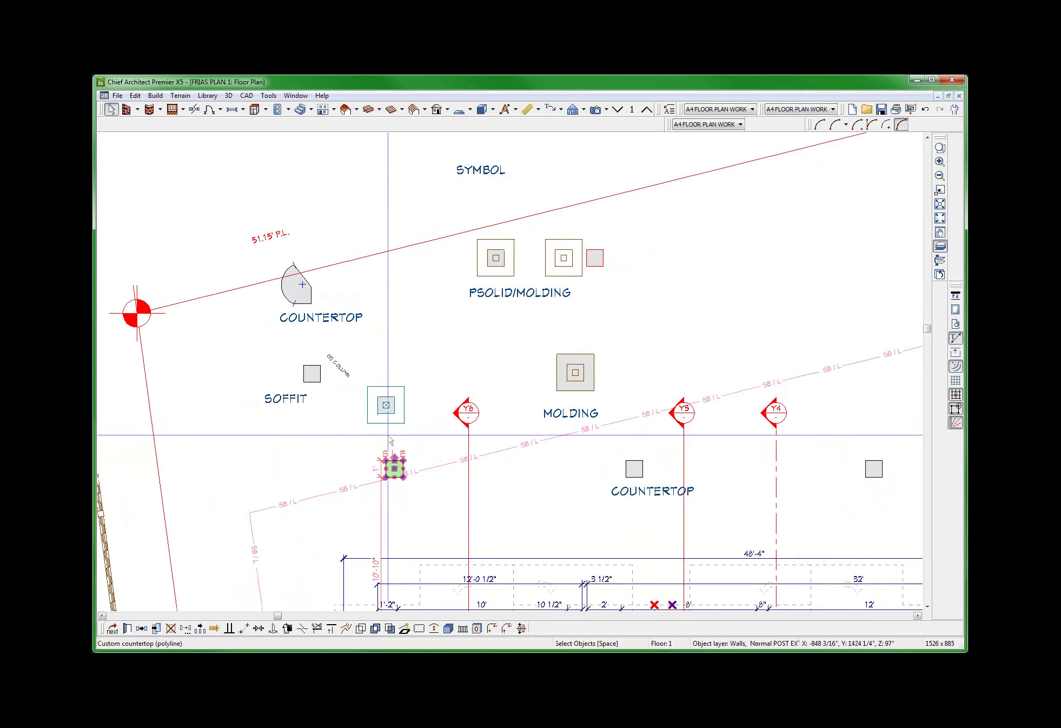
left_click(380, 403)
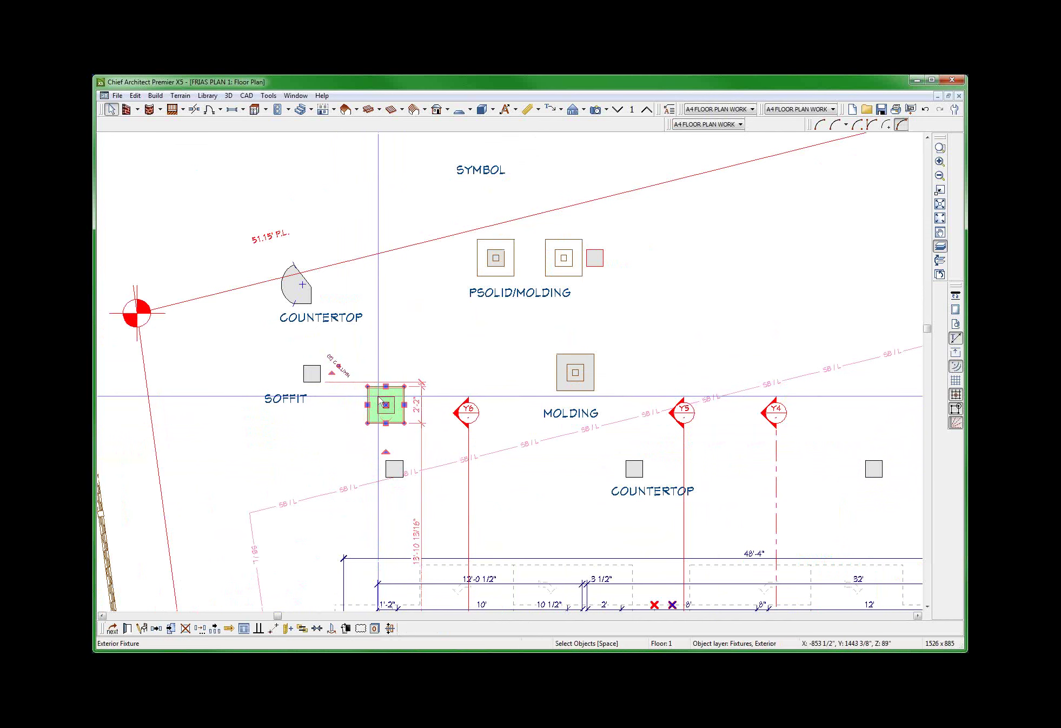
left_click_drag(380, 403, 402, 471)
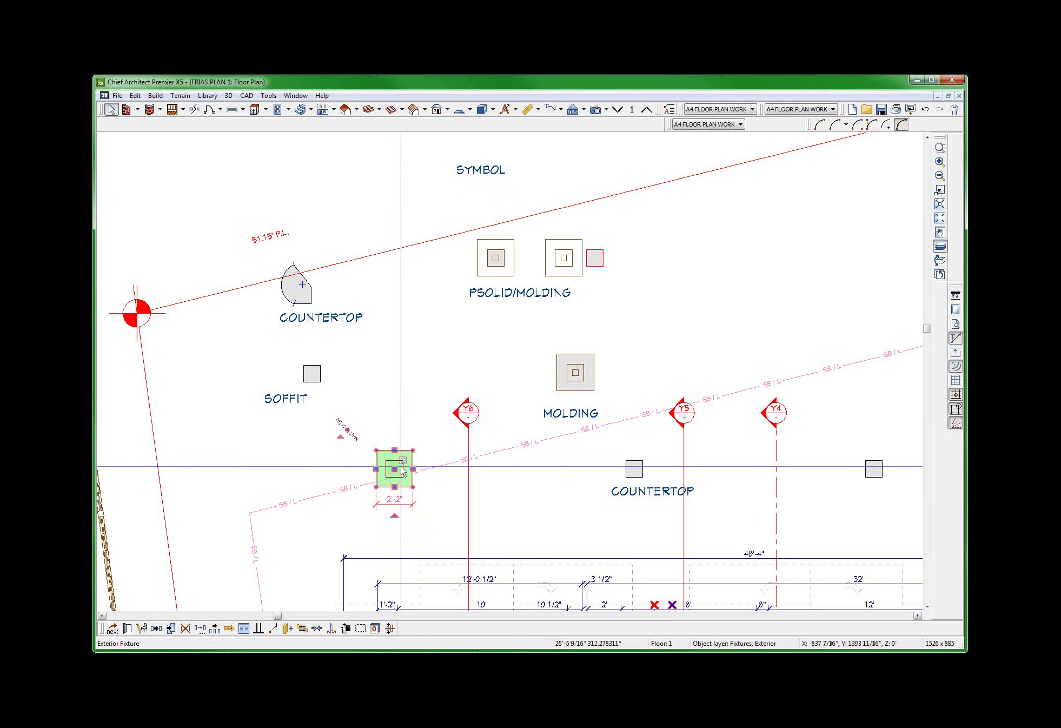
left_click(403, 472)
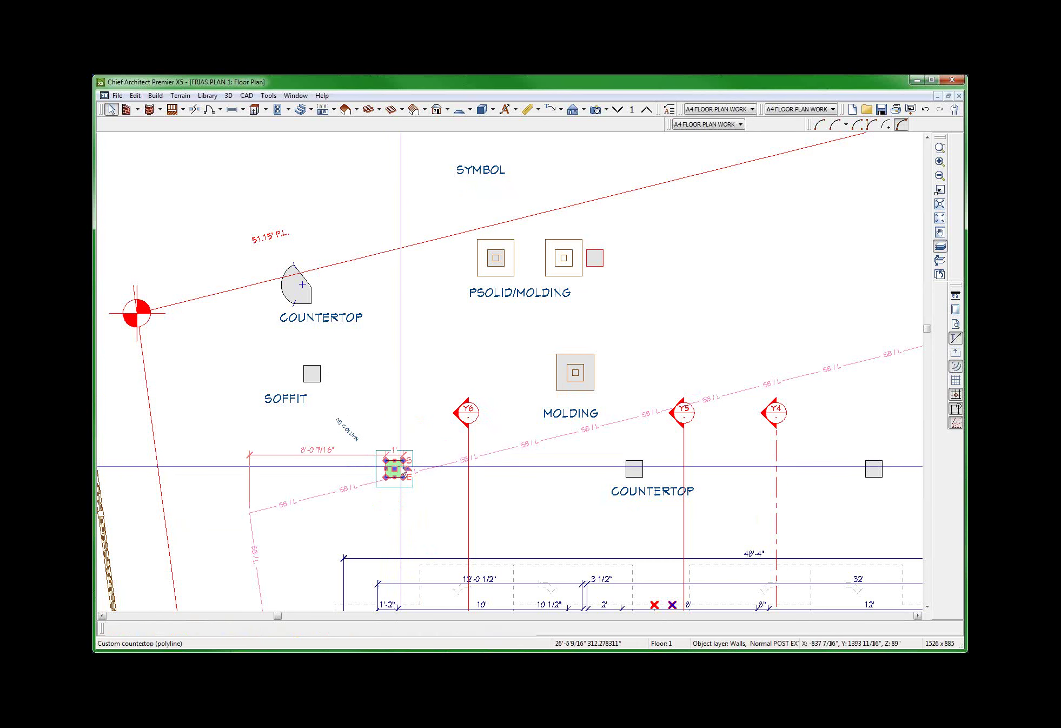
key("Escape")
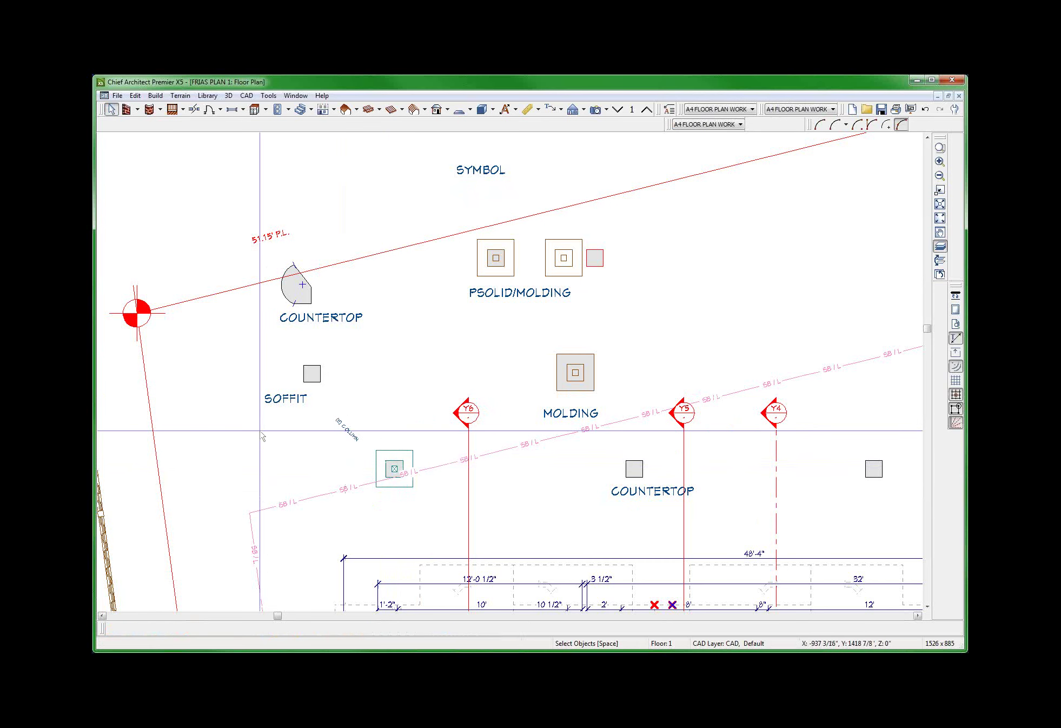
Copy the placed column to the rightmost countertop post of the row and center the copy on it.
scroll(294, 420, "down", 2)
scroll(293, 420, "down", 1)
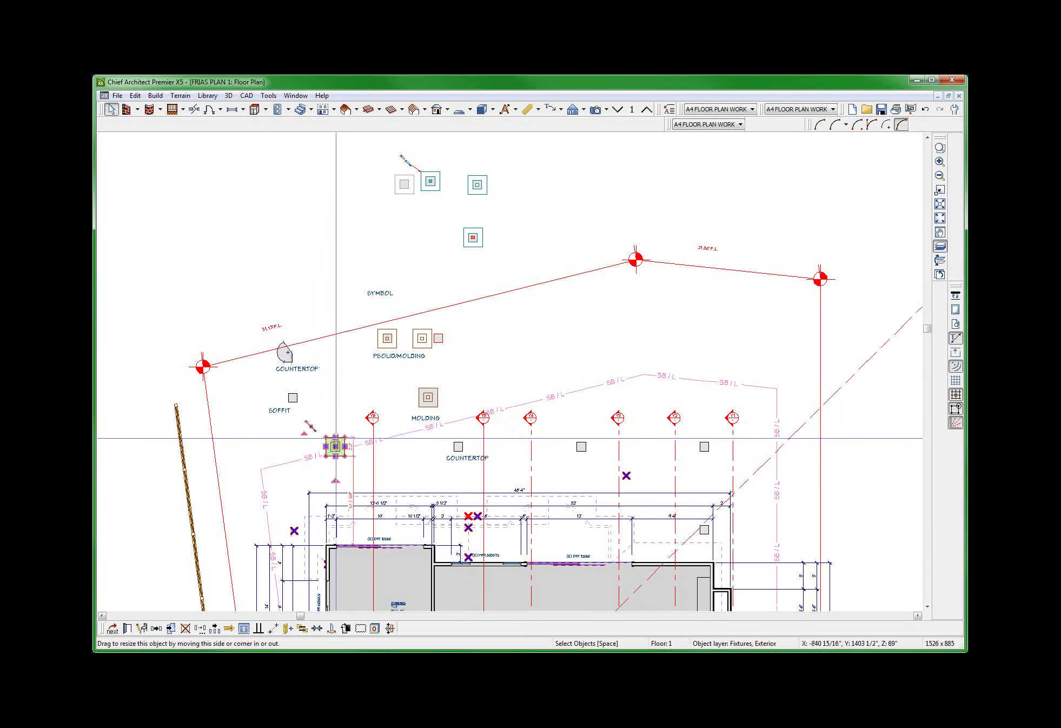
key("l")
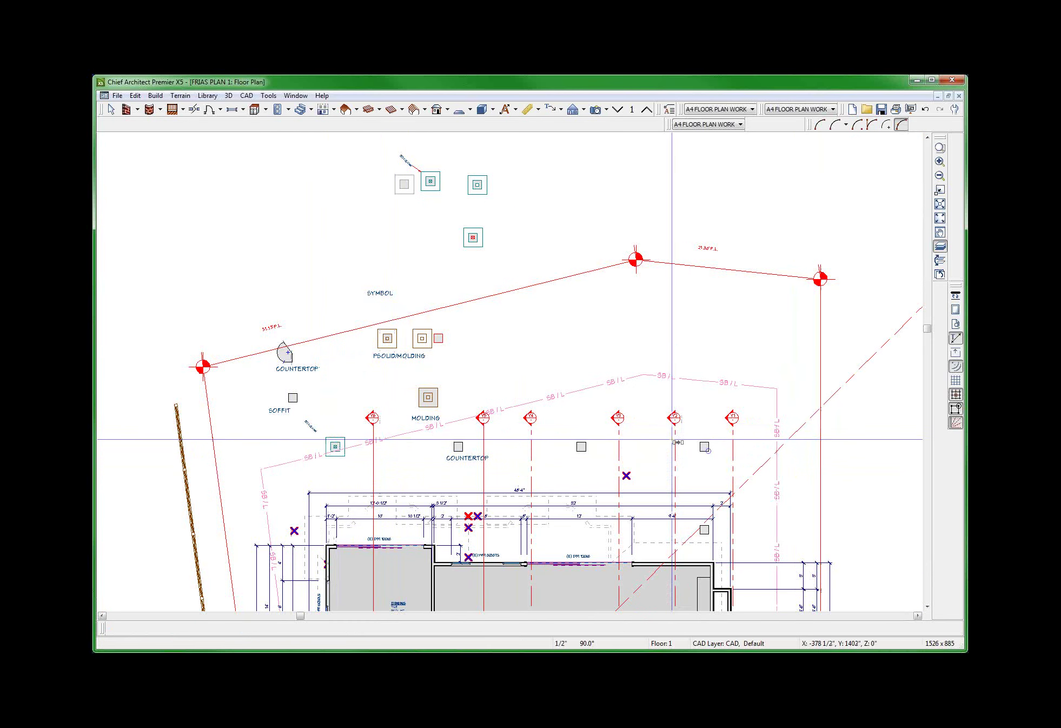
left_click(674, 442)
scroll(672, 439, "up", 2)
left_click_drag(673, 440, 735, 454)
scroll(745, 452, "up", 2)
left_click(735, 455)
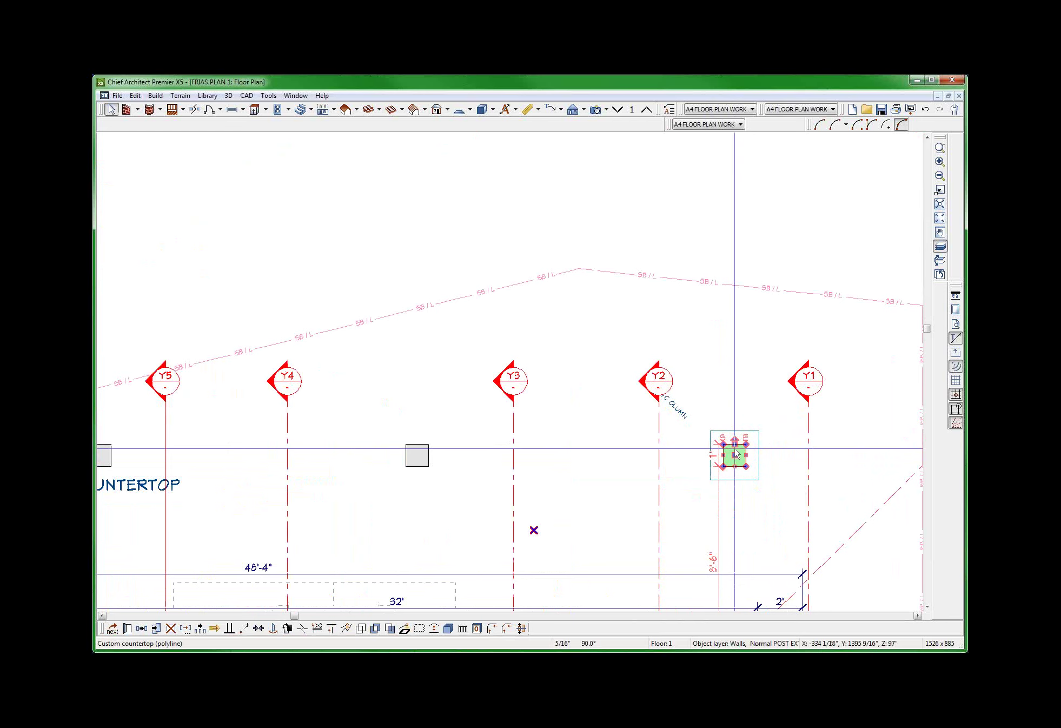
Extend the vertical dimension line beside the house so it measures to the center of the rightmost column.
scroll(725, 457, "down", 5)
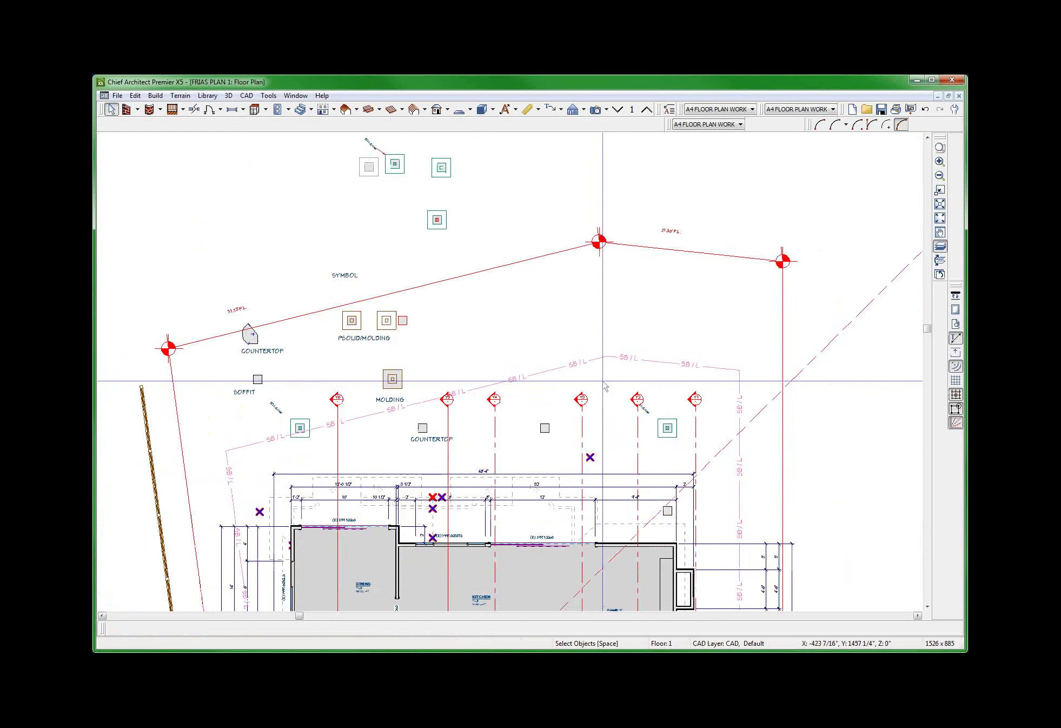
left_click(779, 539)
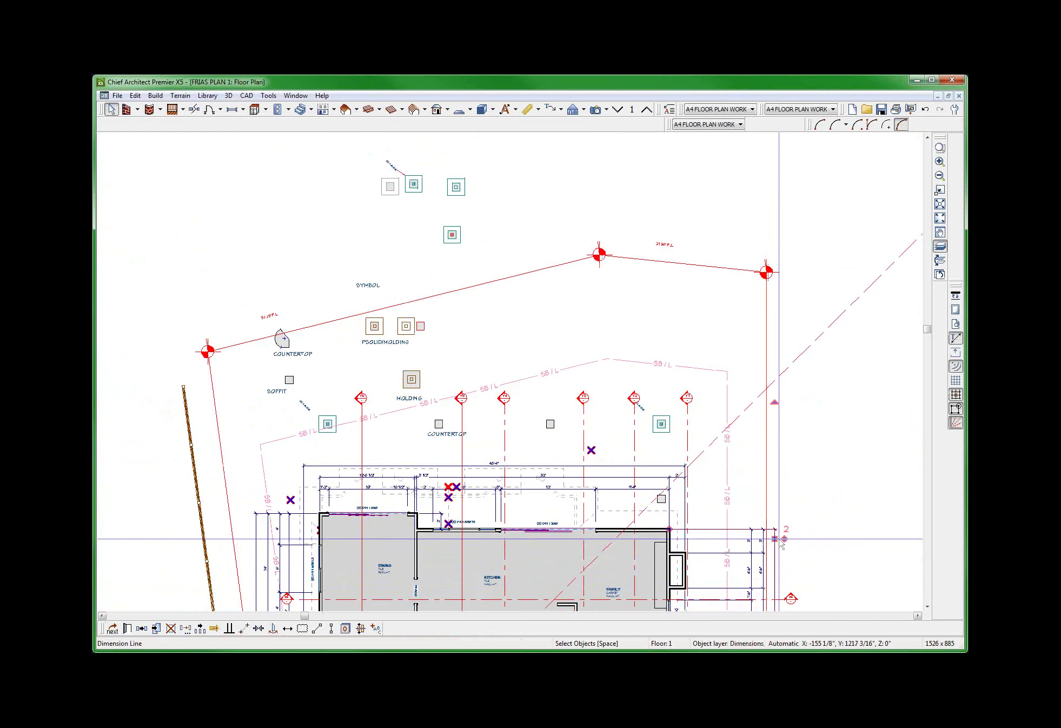
left_click_drag(784, 539, 670, 426)
scroll(784, 486, "up", 5)
left_click(790, 482)
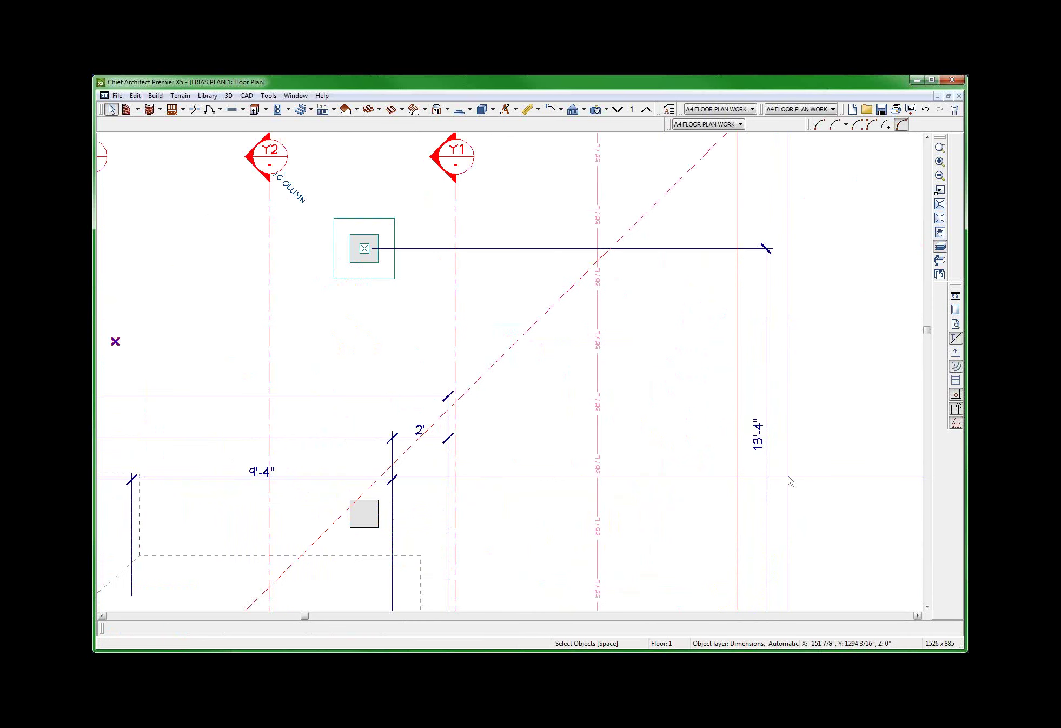
Copy the leftmost column and paste two copies just below the two inner countertop posts of the row.
scroll(789, 481, "down", 6)
scroll(456, 451, "up", 2)
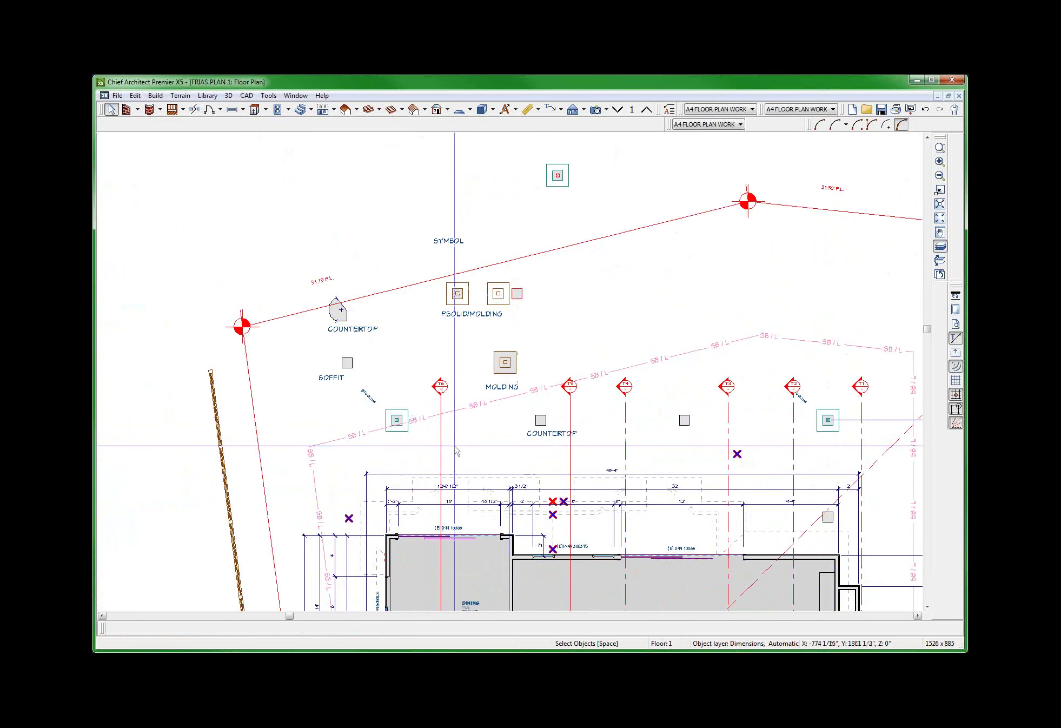
left_click(396, 419)
key("ctrl+c")
key("ctrl+v")
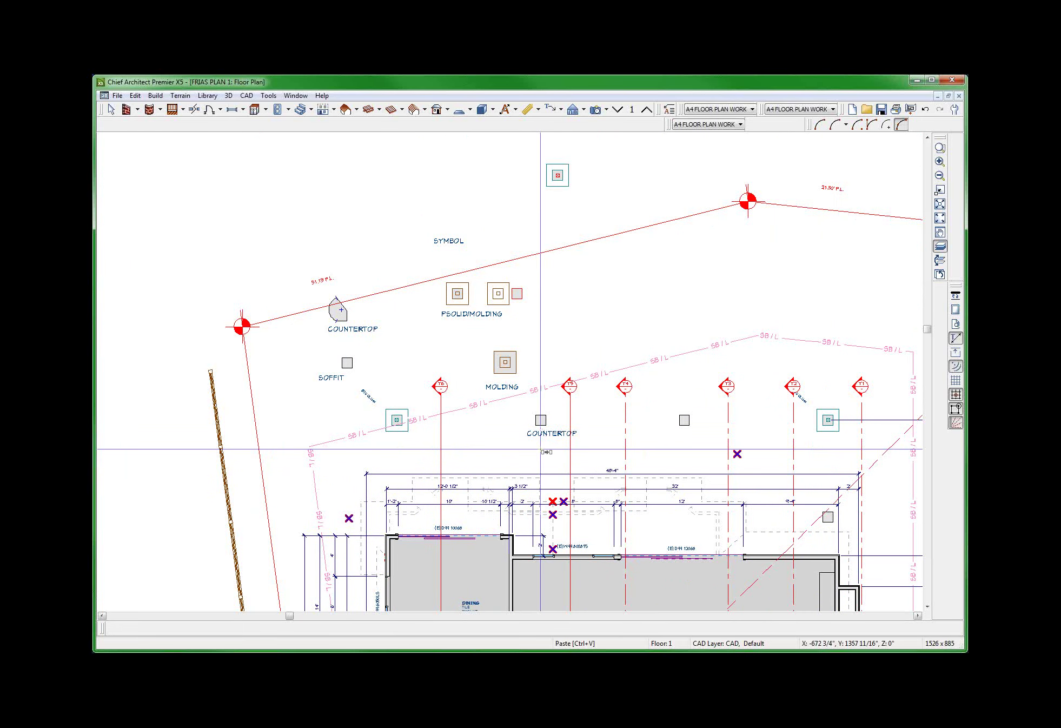
left_click(677, 451)
left_click_drag(677, 451, 679, 426)
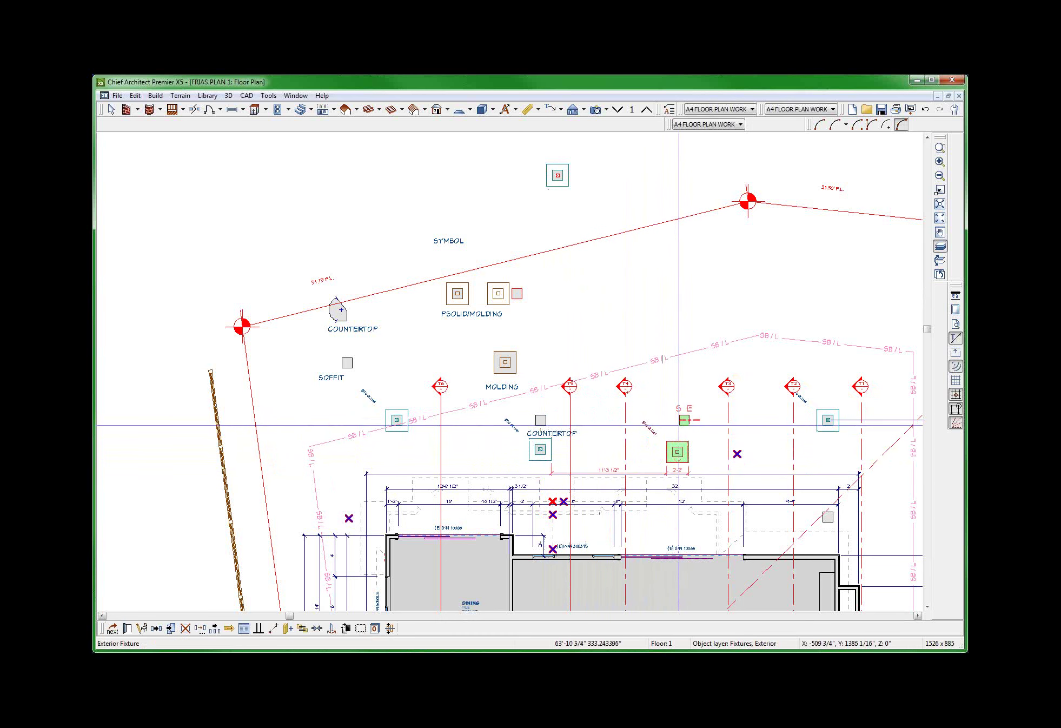
Move the two inner countertop posts together down onto the centers of the two pasted columns.
left_click(534, 451)
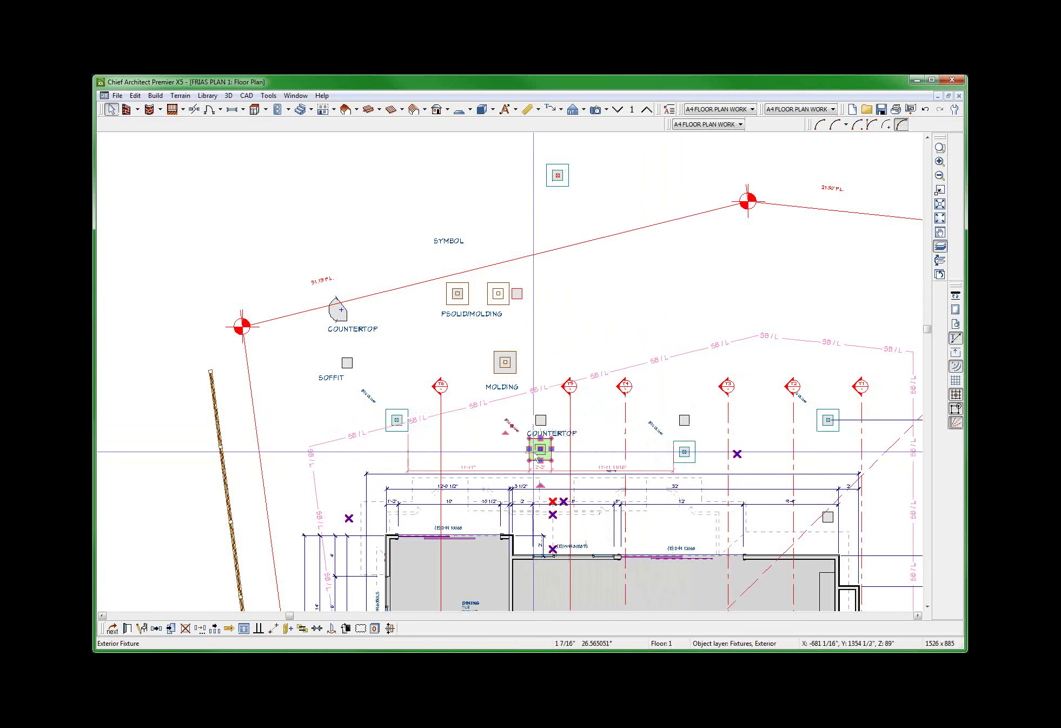
left_click_drag(534, 453, 541, 420)
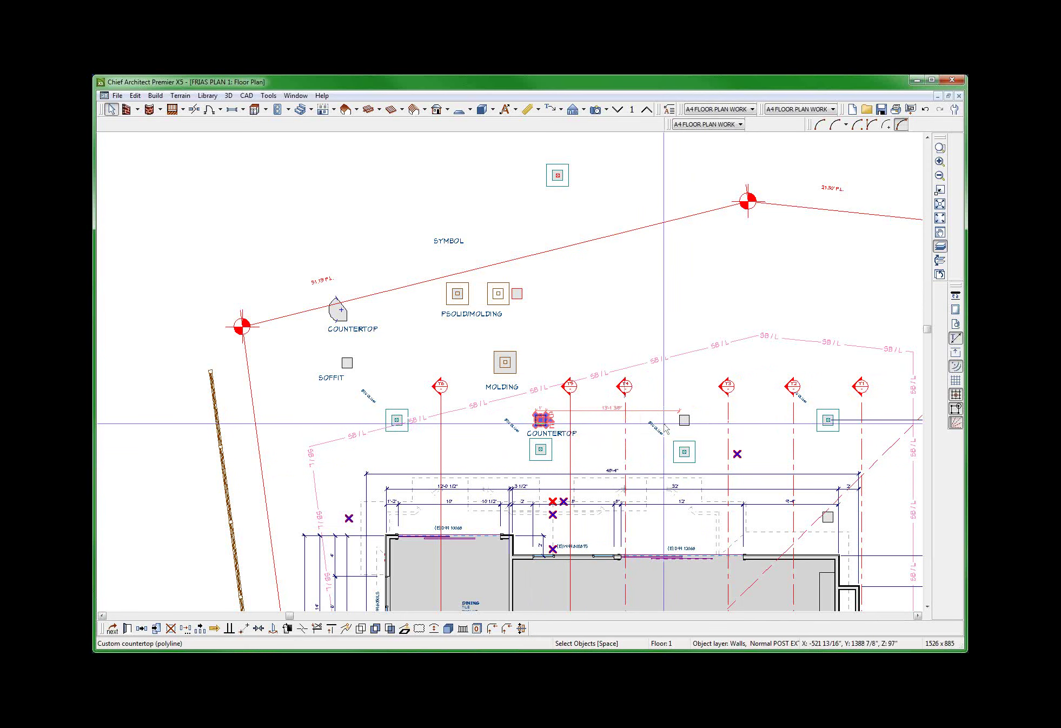
left_click(685, 421, "shift")
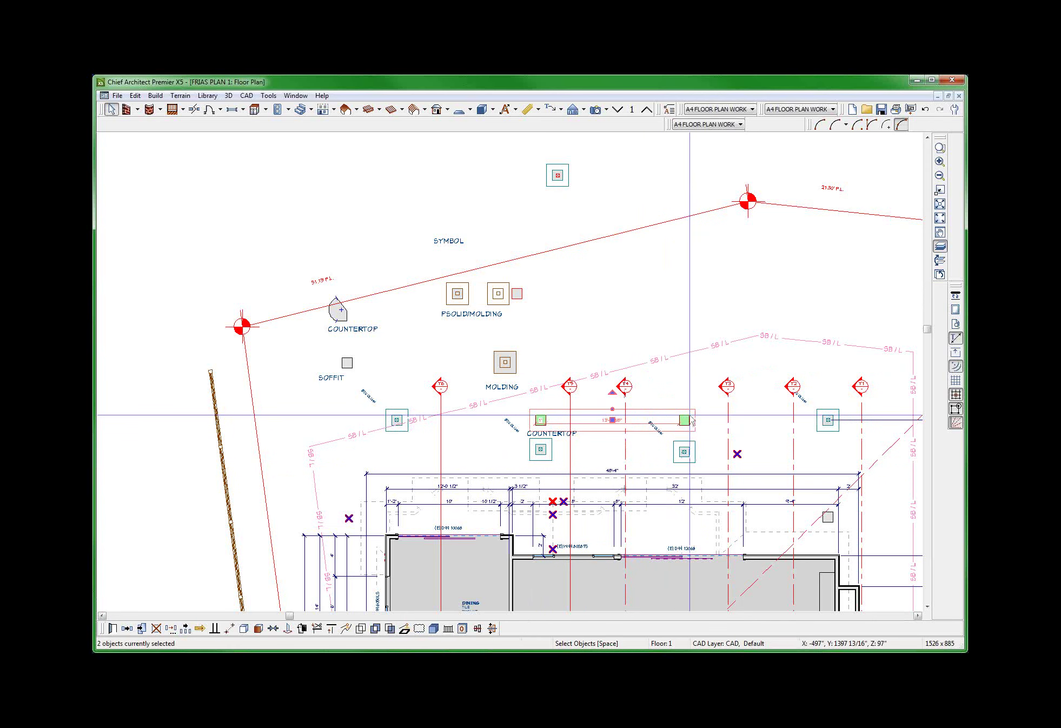
left_click_drag(692, 421, 688, 452)
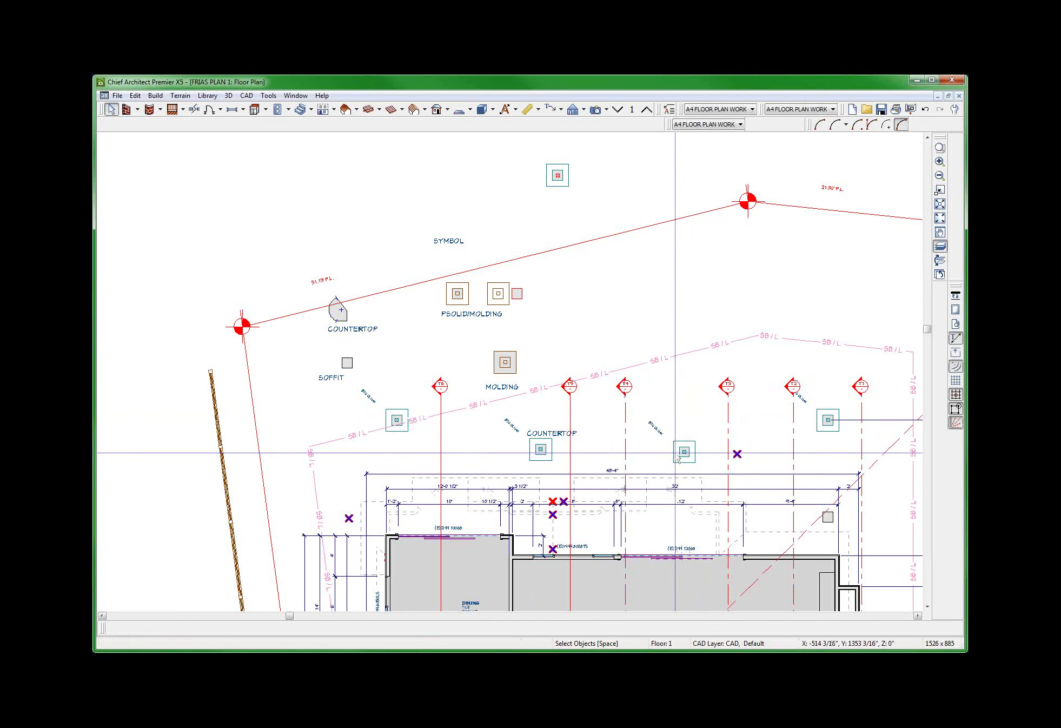
Move the two inner columns together up into the same row as the two outer columns.
left_click(540, 458, "shift")
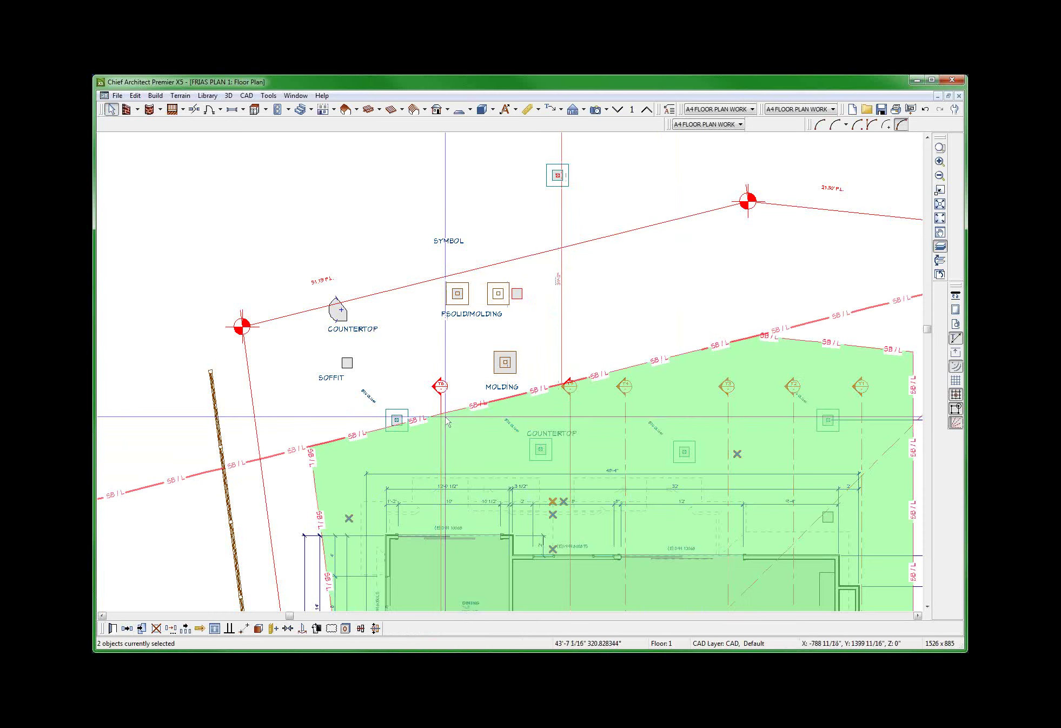
left_click_drag(612, 450, 396, 451)
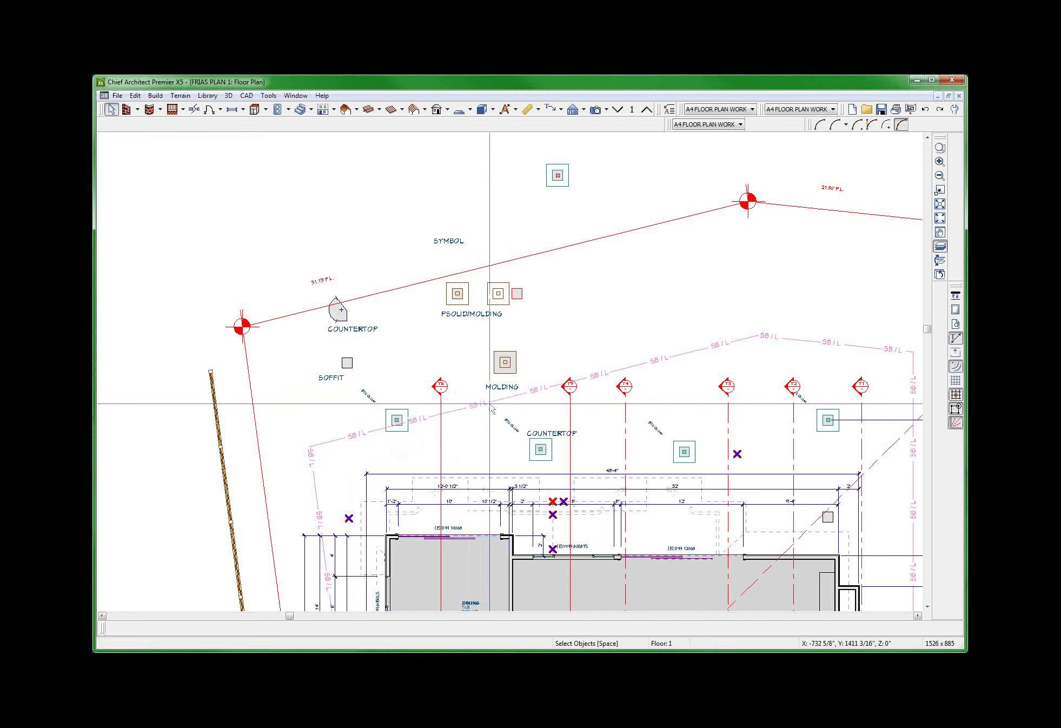
left_click(552, 449)
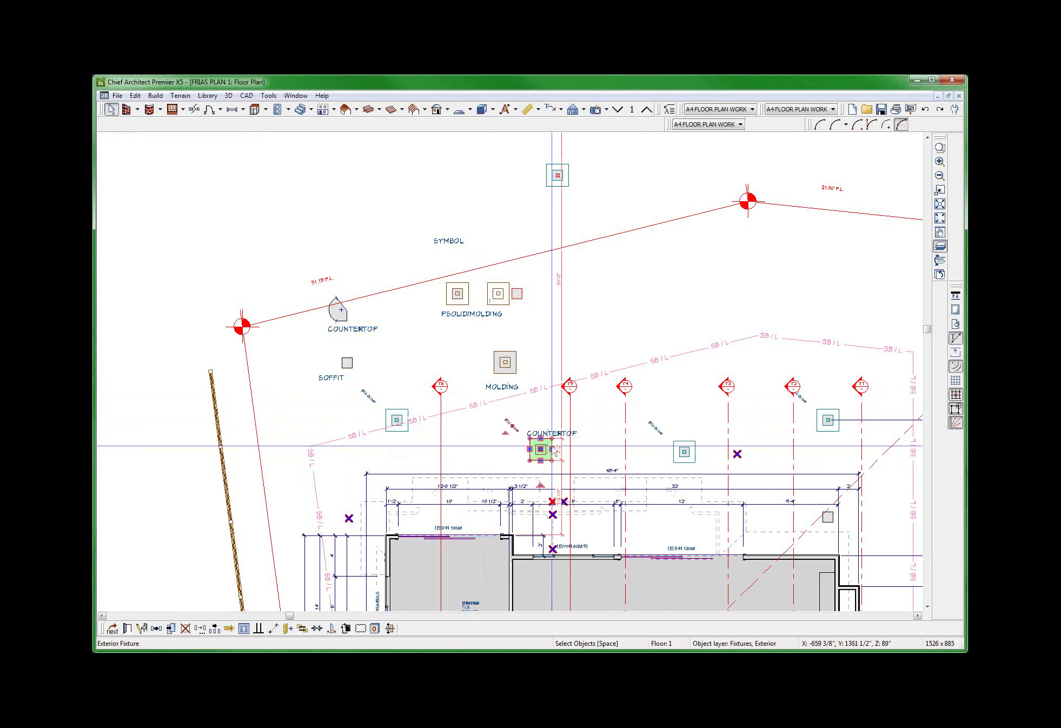
left_click(685, 452, "shift")
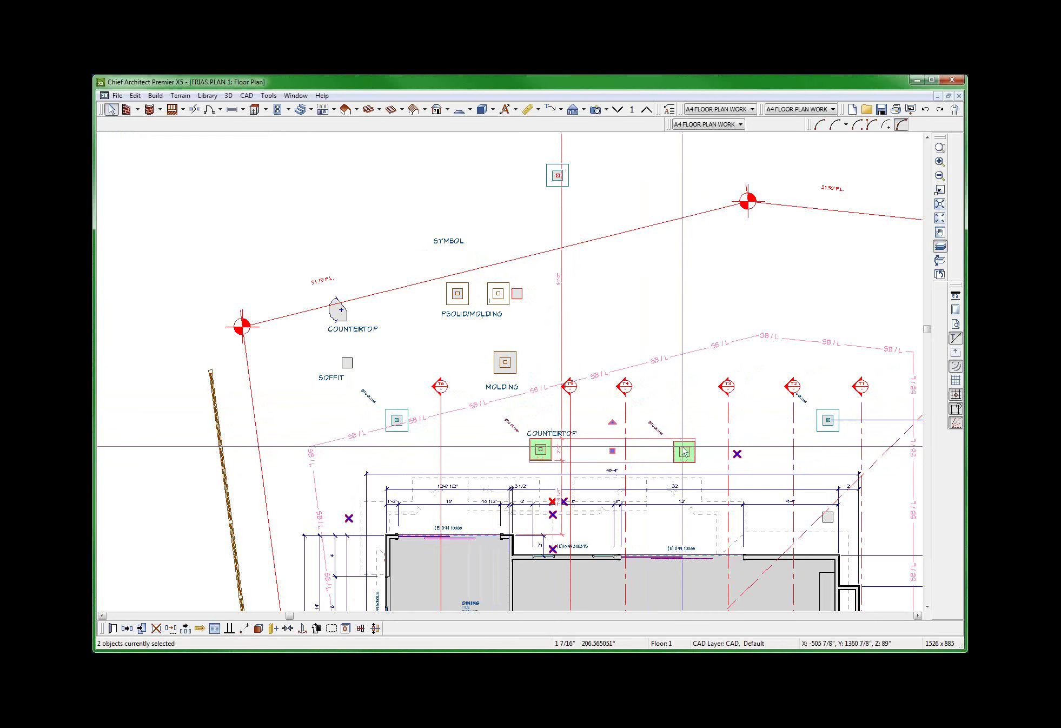
left_click_drag(684, 452, 392, 421)
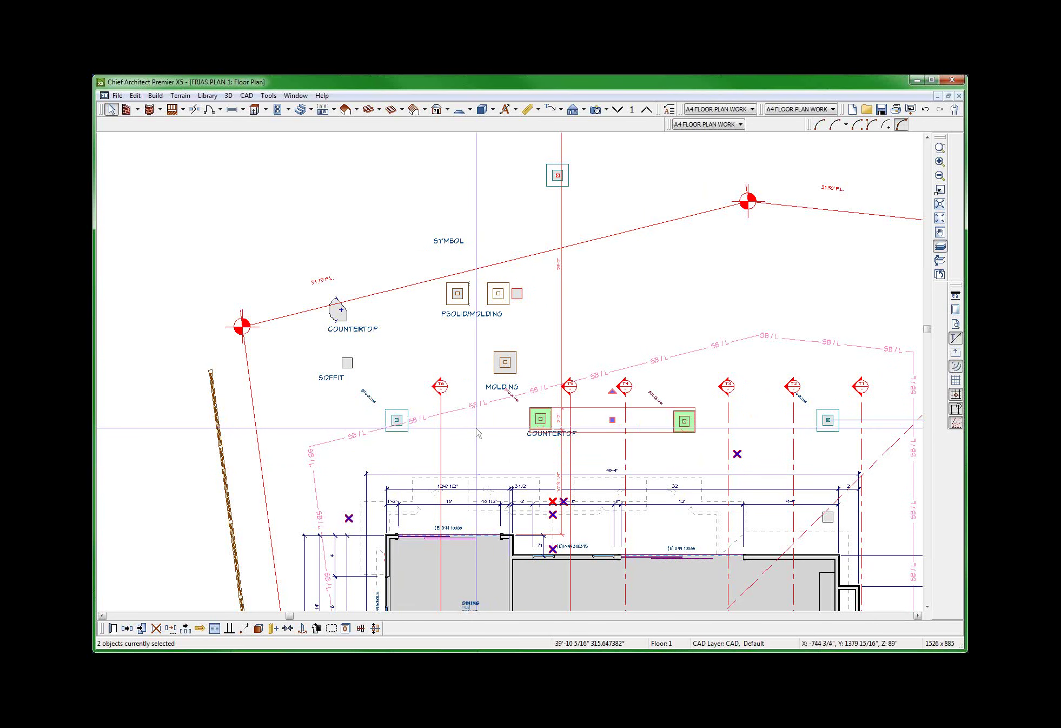
key("Escape")
Draw an end-to-end dimension across the house between its outer side walls and move it above the column row.
scroll(334, 433, "down", 2)
scroll(334, 433, "up", 4)
scroll(335, 432, "down", 3)
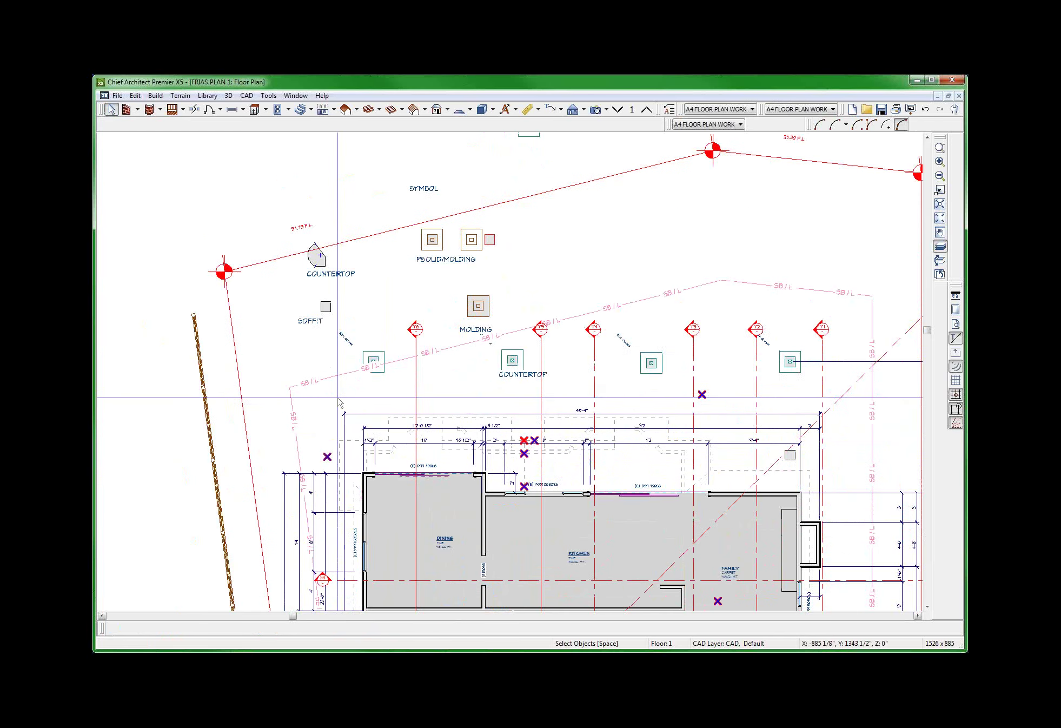
key("m")
scroll(354, 394, "up", 2)
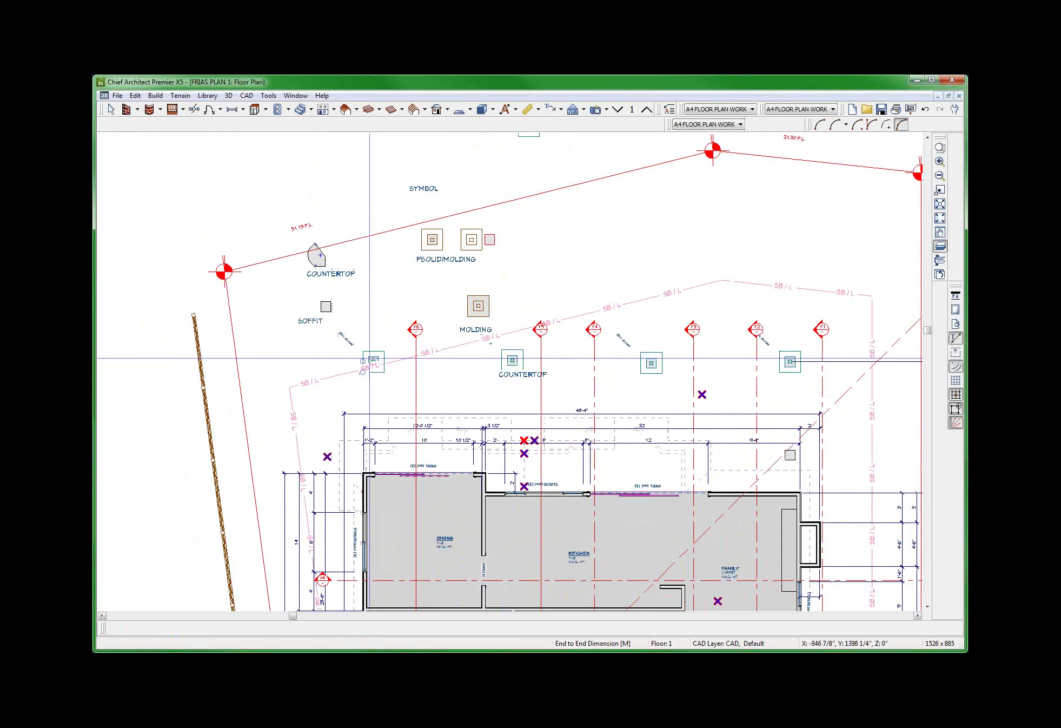
left_click_drag(373, 339, 794, 345)
scroll(528, 390, "up", 1)
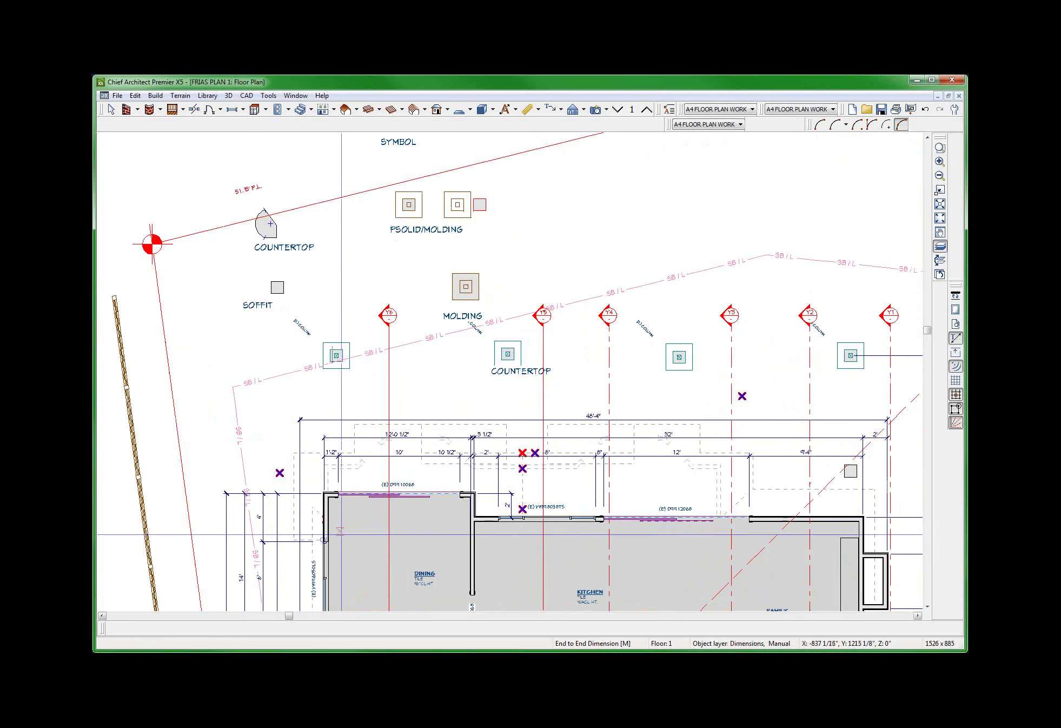
left_click_drag(319, 523, 863, 522)
key("space")
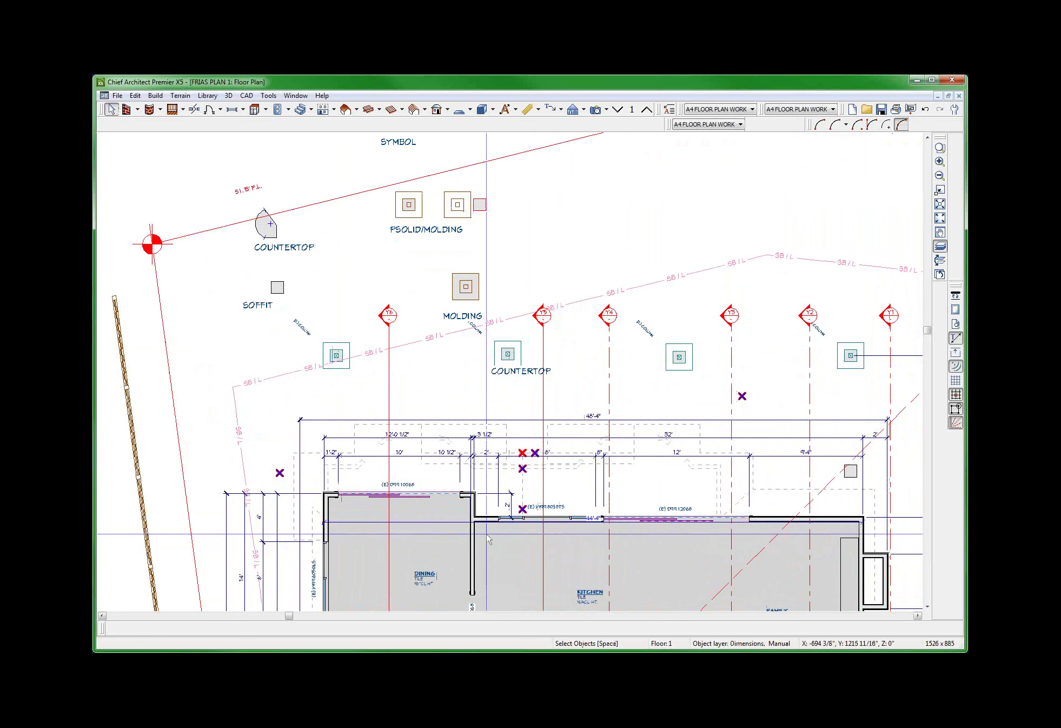
left_click(457, 522)
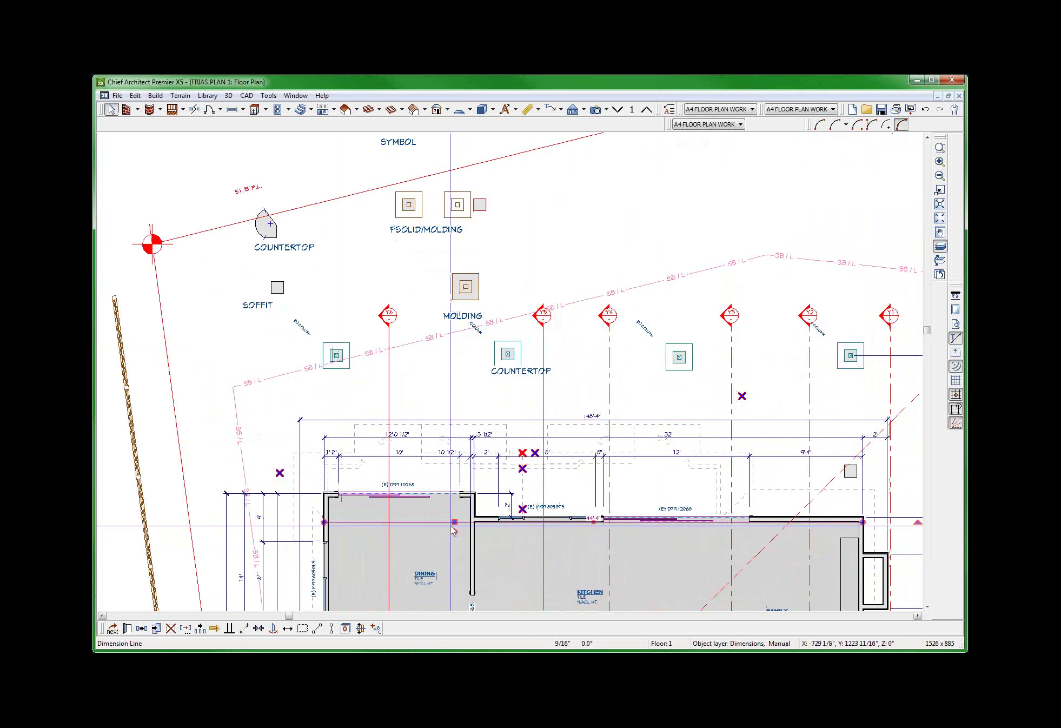
left_click_drag(455, 522, 455, 319)
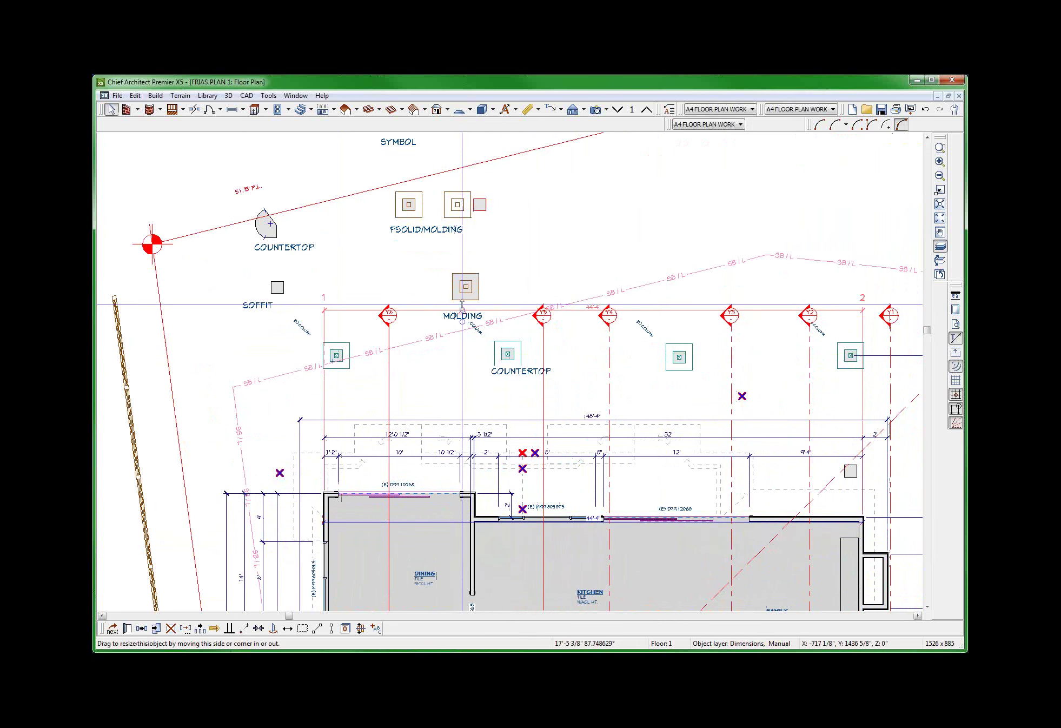
Extend the new dimension line to locate the centers of the leftmost, second and third columns.
scroll(455, 319, "up", 2)
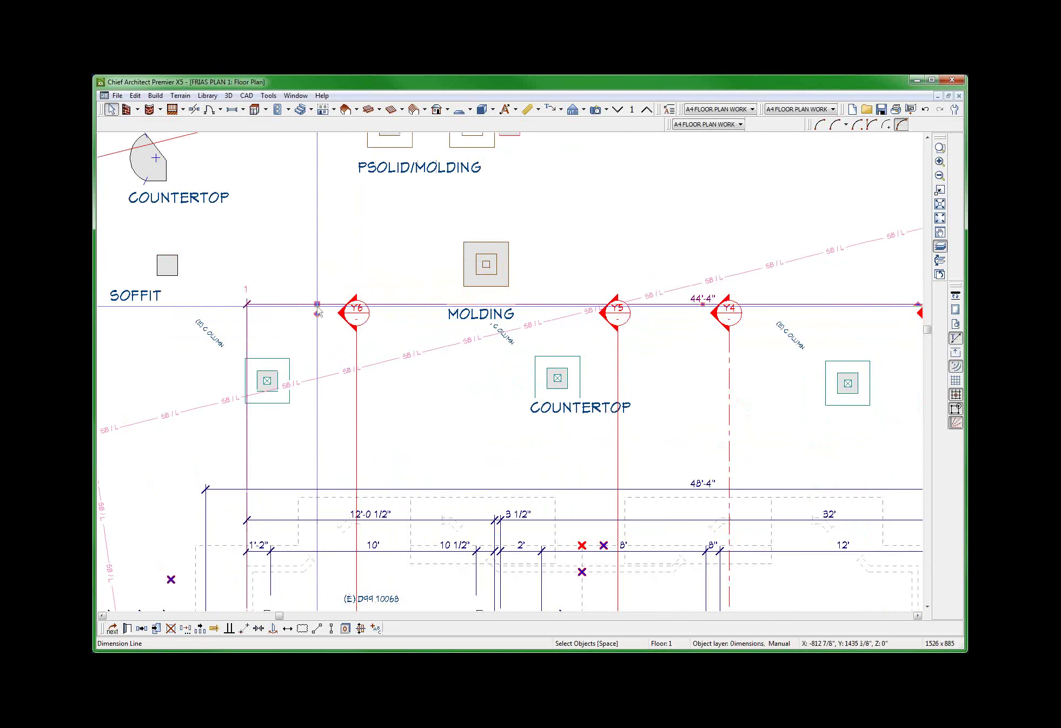
left_click_drag(318, 313, 268, 373)
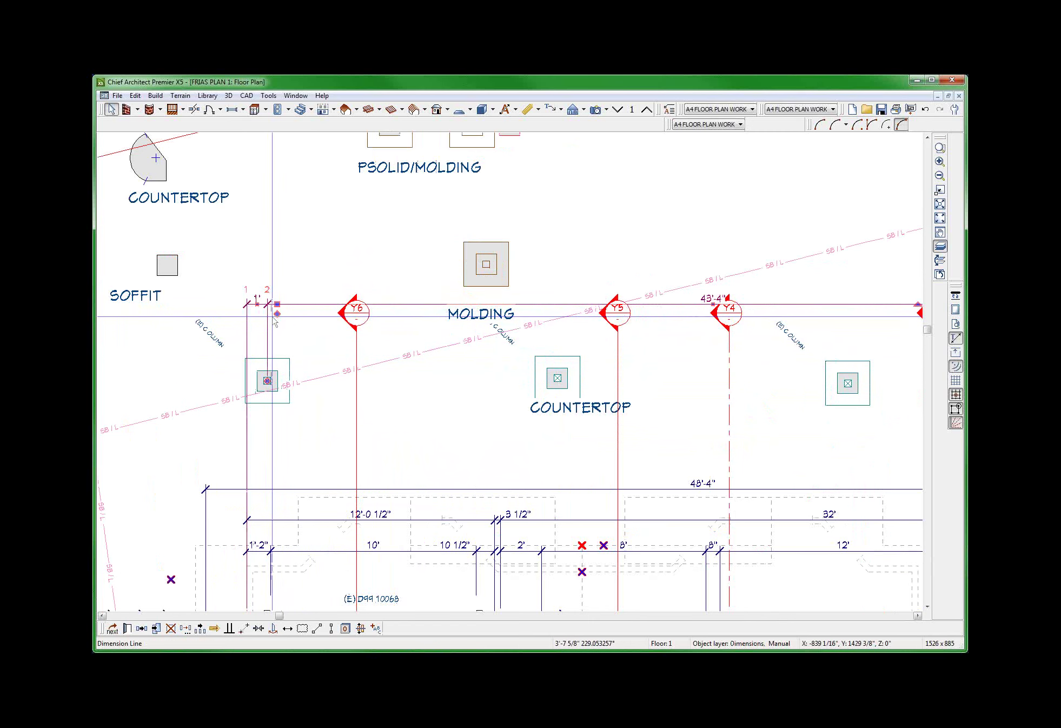
left_click_drag(277, 313, 557, 366)
scroll(557, 366, "down", 3)
scroll(435, 331, "up", 2)
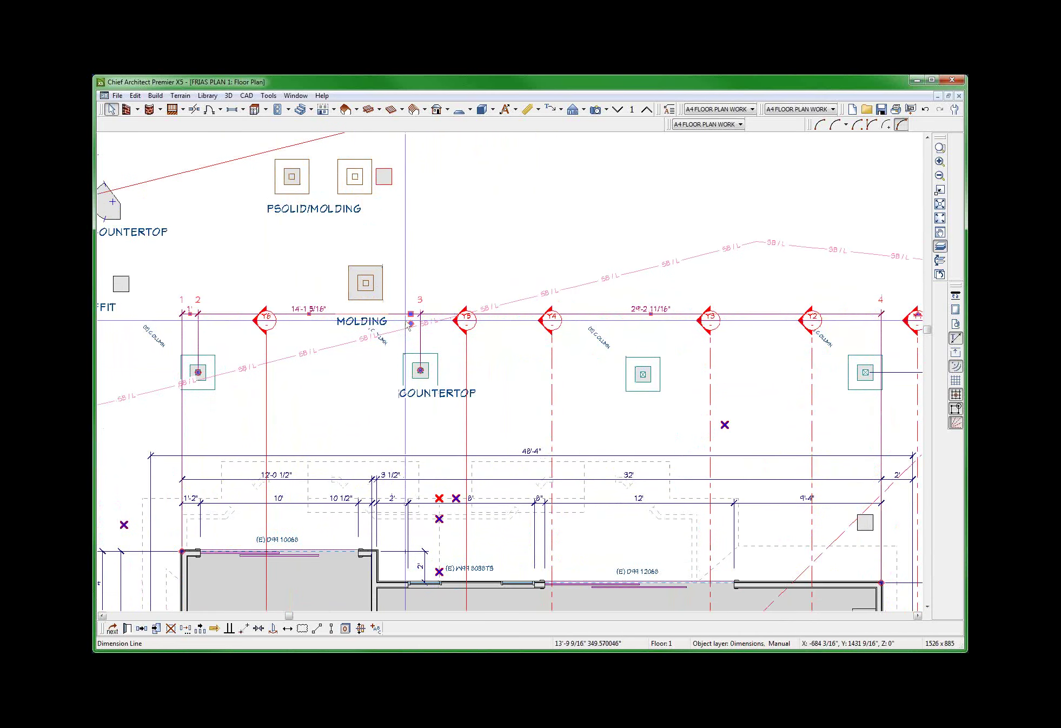
left_click_drag(410, 324, 643, 363)
Extend the dimension line above the row to also locate the center of the rightmost column.
scroll(643, 363, "down", 3)
scroll(765, 357, "up", 3)
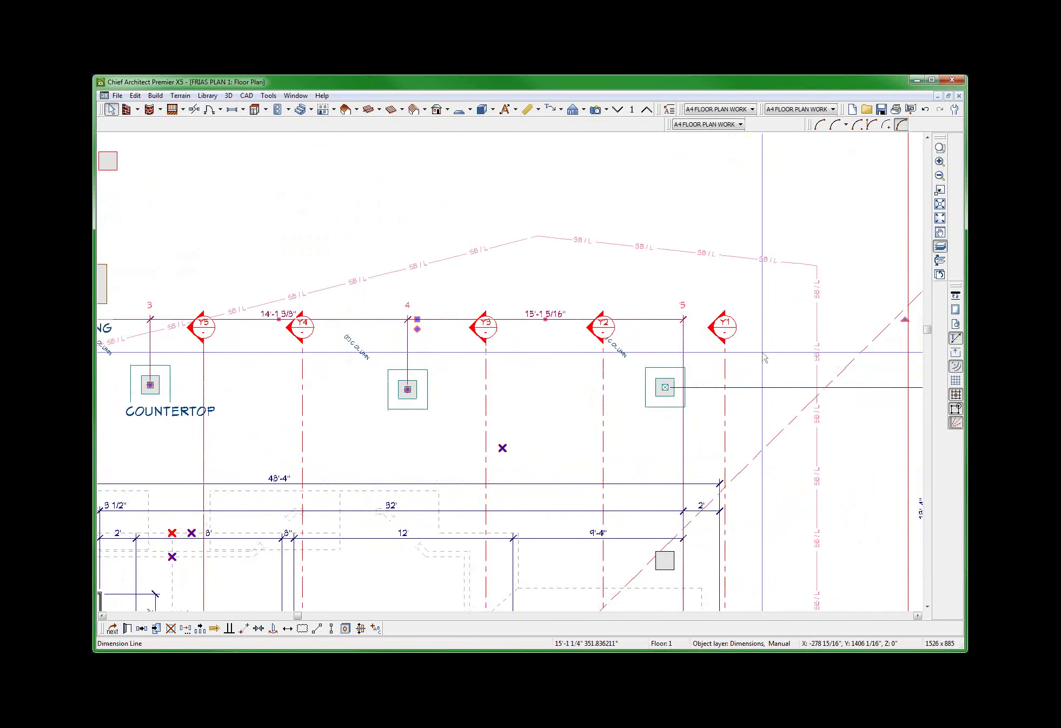
left_click(765, 357)
scroll(766, 357, "down", 1)
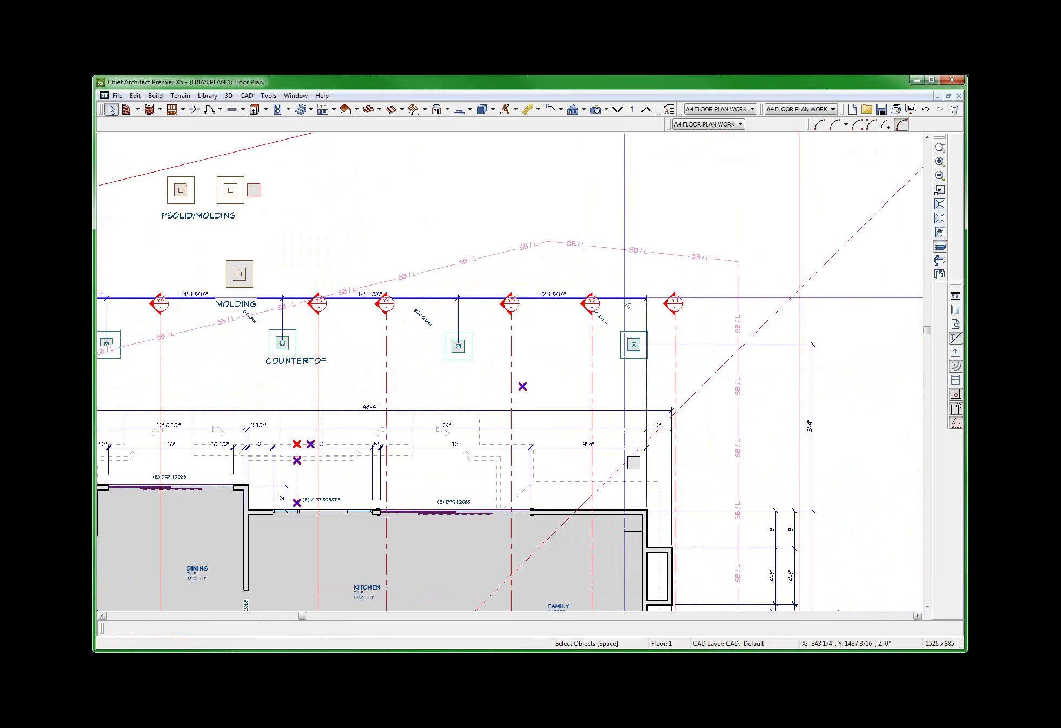
left_click(626, 299)
left_click_drag(625, 308, 635, 341)
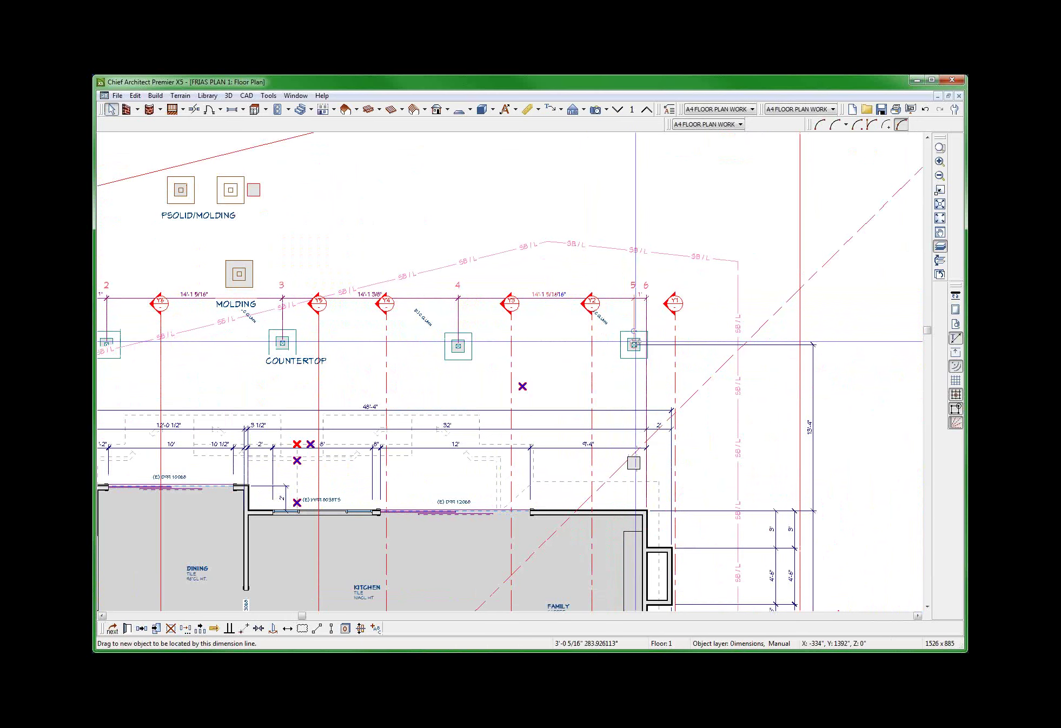
Examine the rightmost column's position and dimensions relative to the corner of the house.
scroll(643, 438, "up", 3)
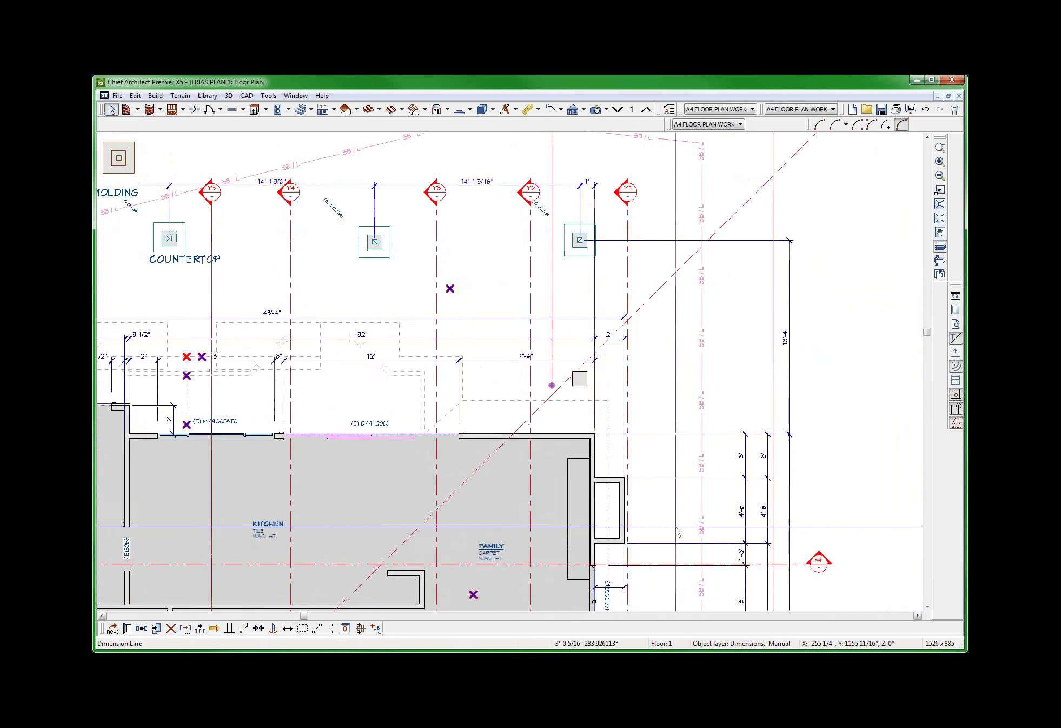
scroll(587, 365, "down", 2)
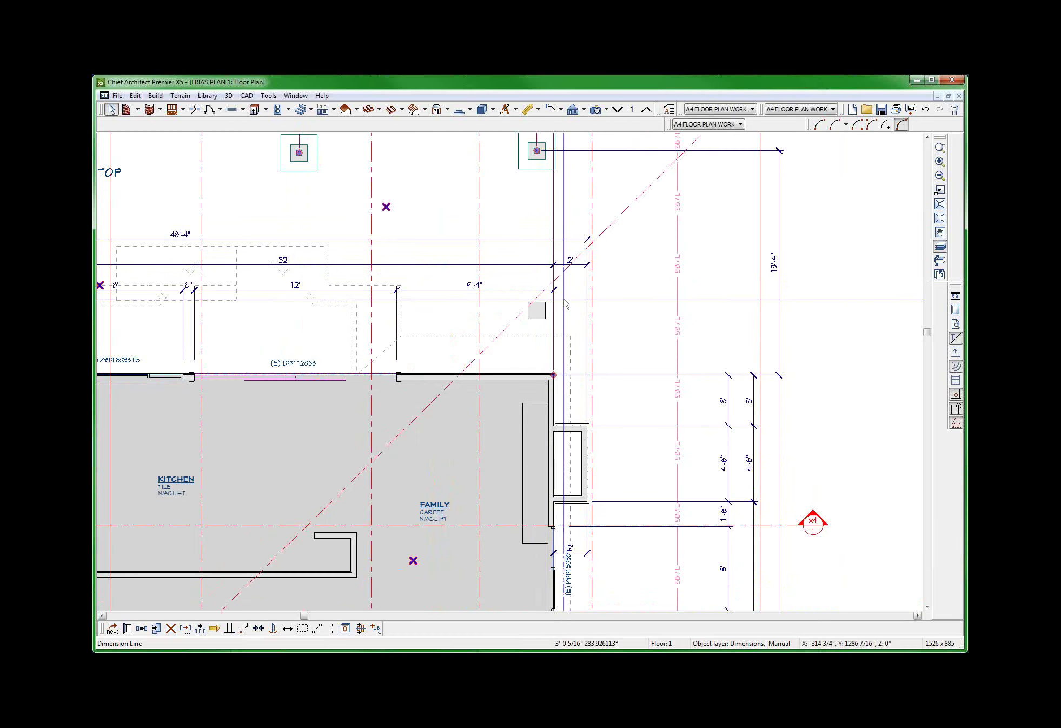
key("Escape")
scroll(537, 365, "up", 3)
scroll(537, 365, "down", 2)
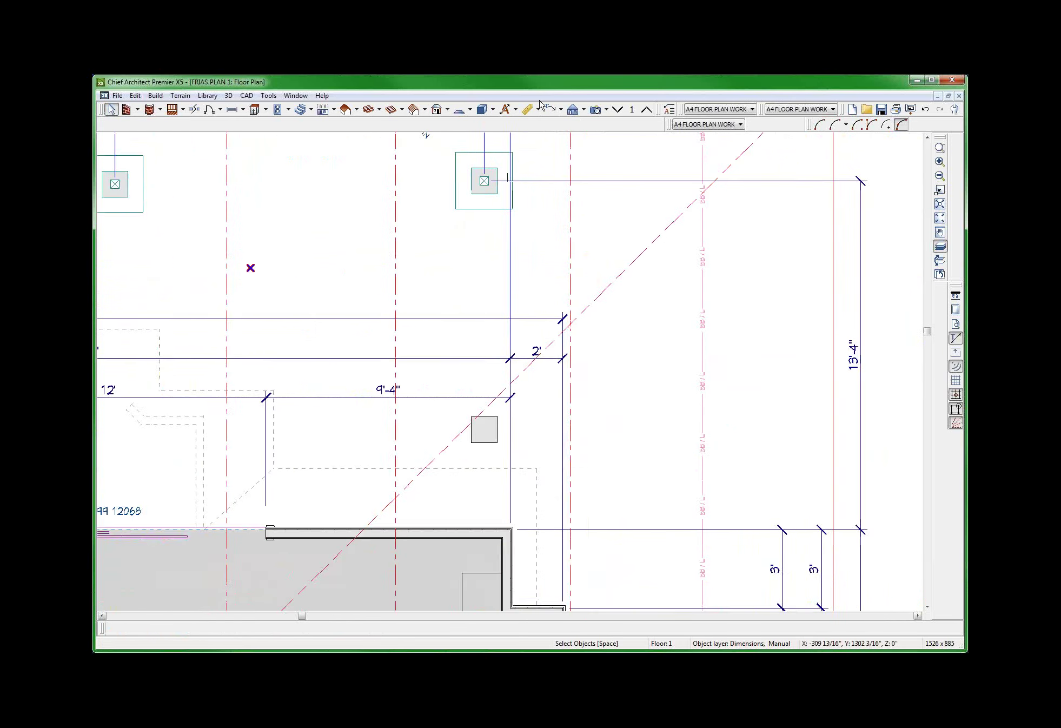
scroll(473, 245, "up", 4)
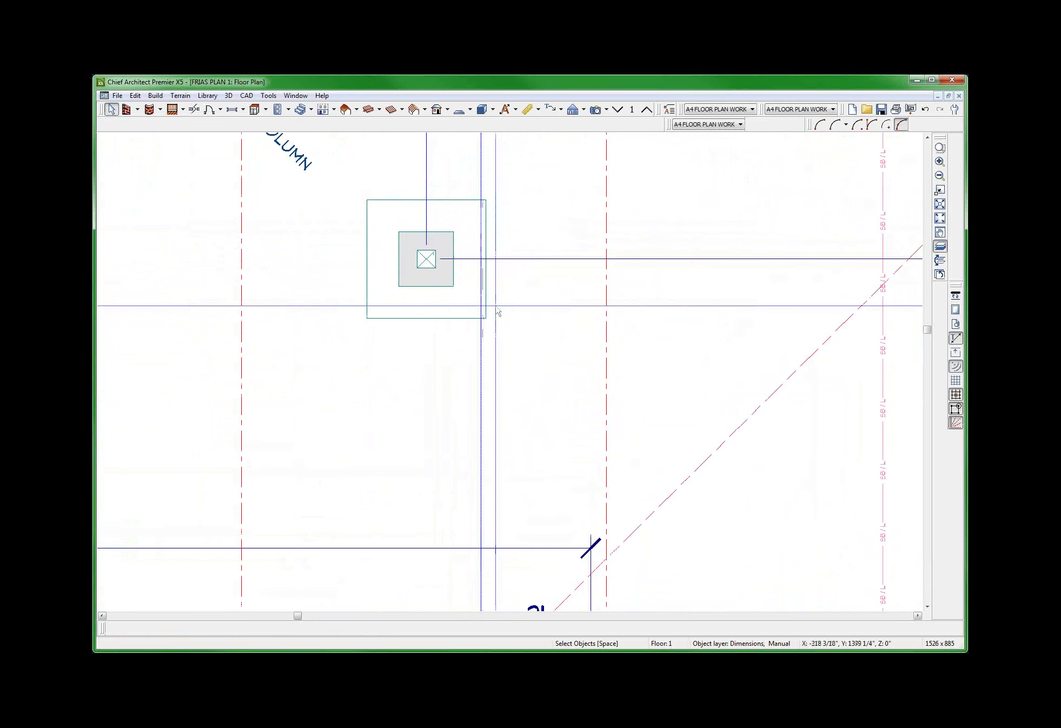
scroll(483, 234, "down", 3)
scroll(485, 311, "up", 2)
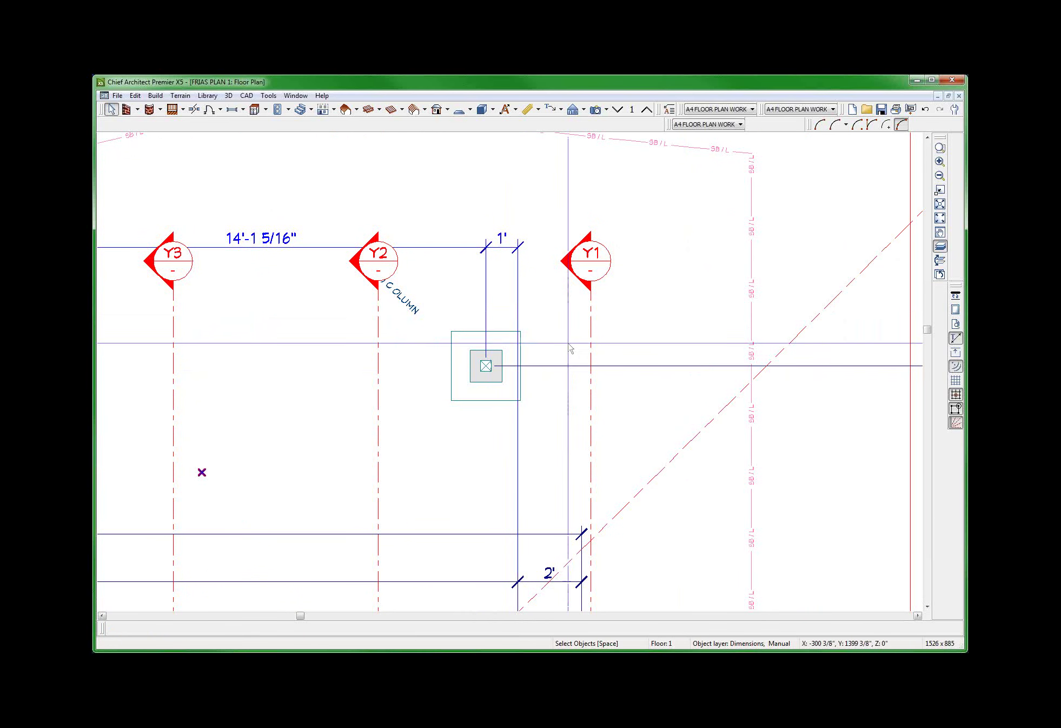
scroll(626, 360, "down", 3)
scroll(626, 359, "down", 4)
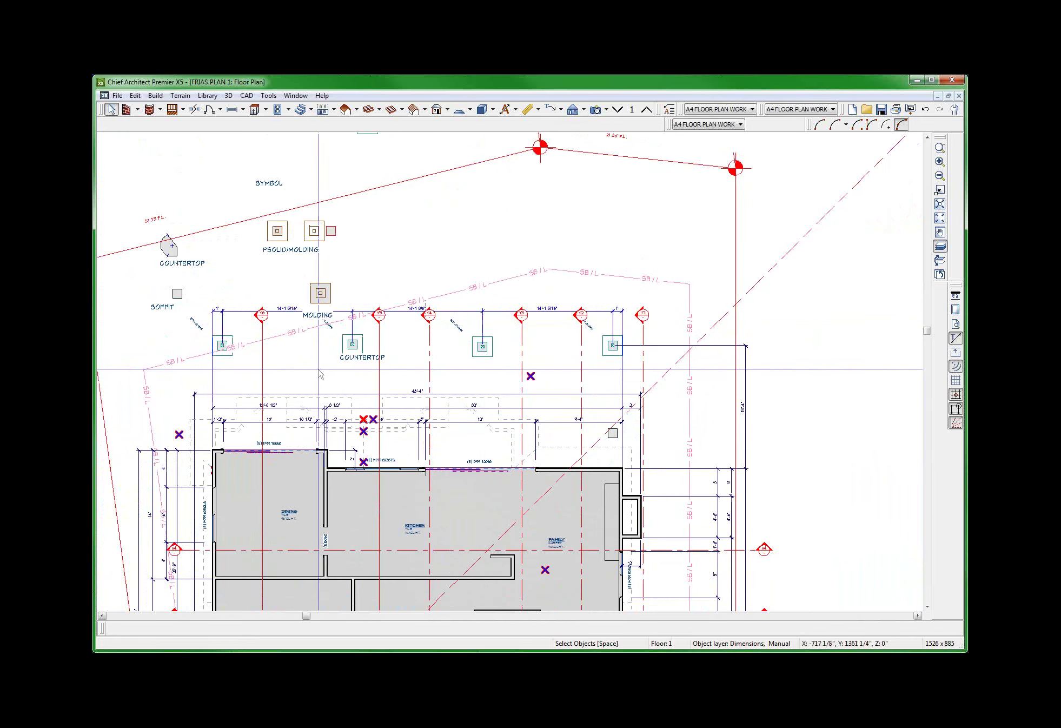
Move the second column from the left by setting its dimension from the leftmost column to 14'-2".
scroll(352, 344, "up", 2)
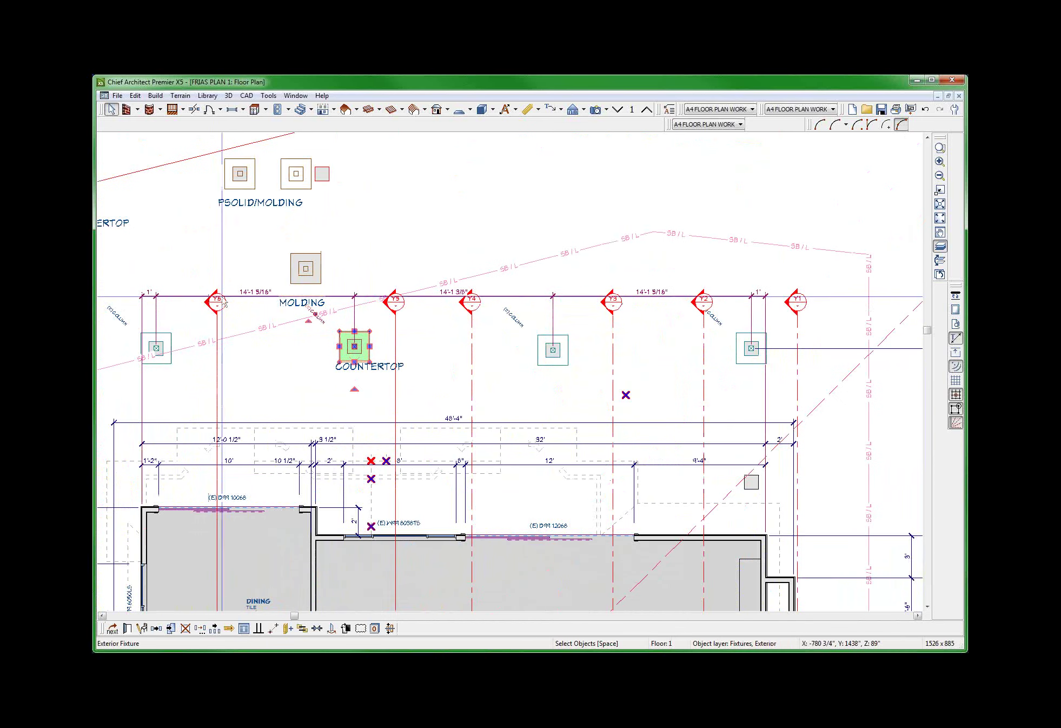
left_click(248, 294)
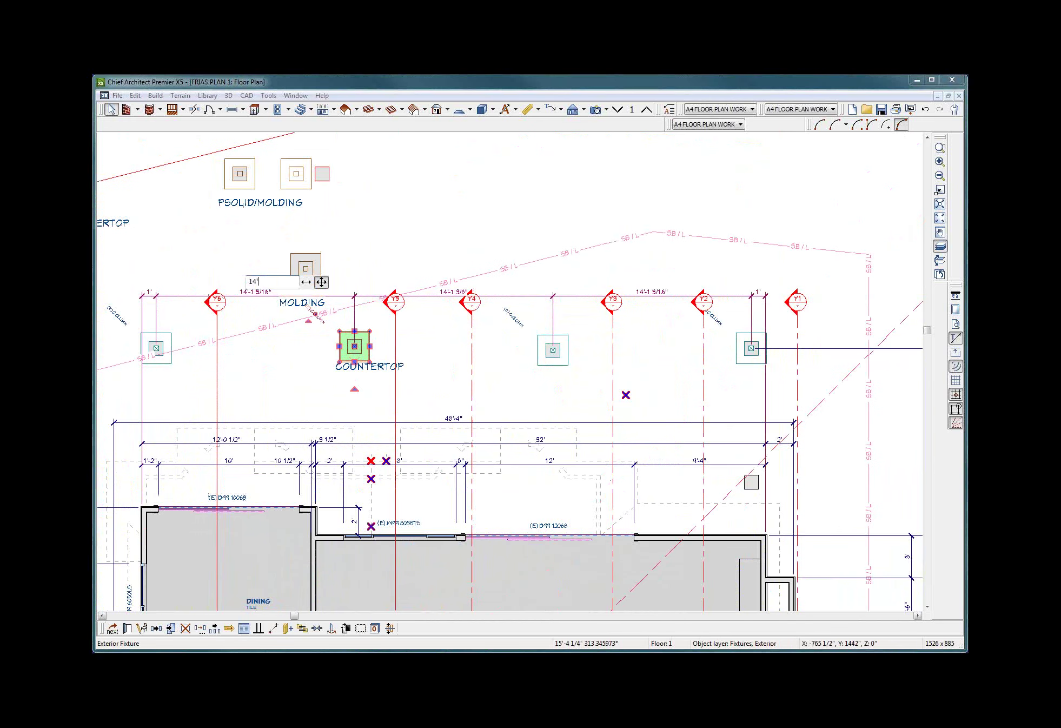
type("14'2")
key("Return")
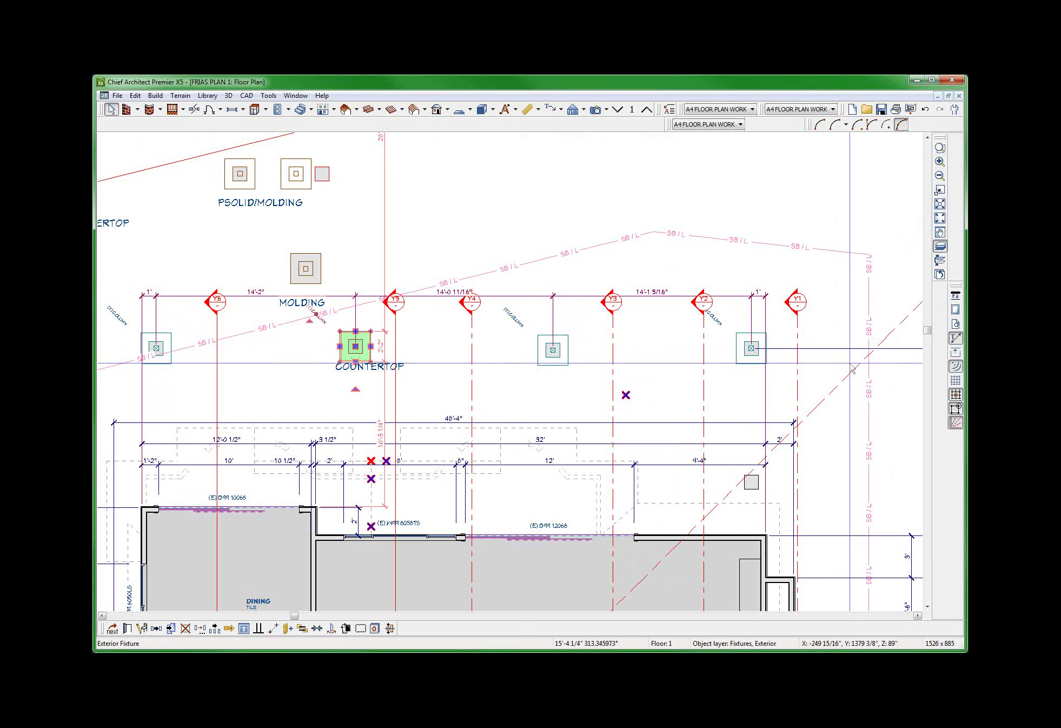
Move the third column from the left by setting its dimension to the rightmost column to 14'-2".
left_click(563, 349)
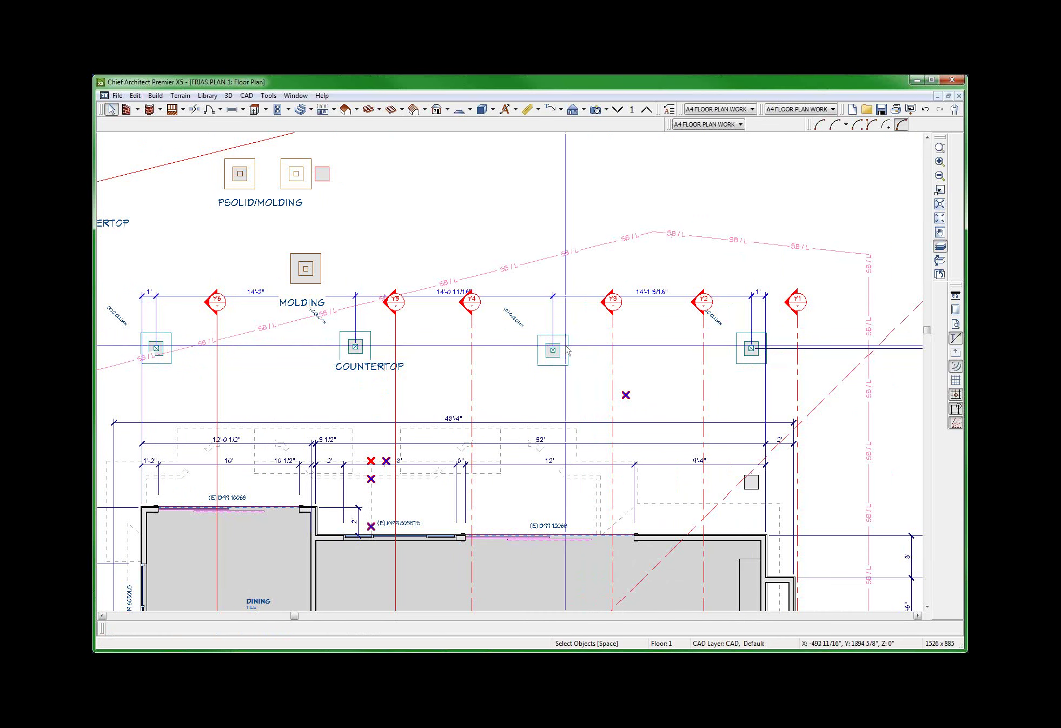
left_click(657, 293)
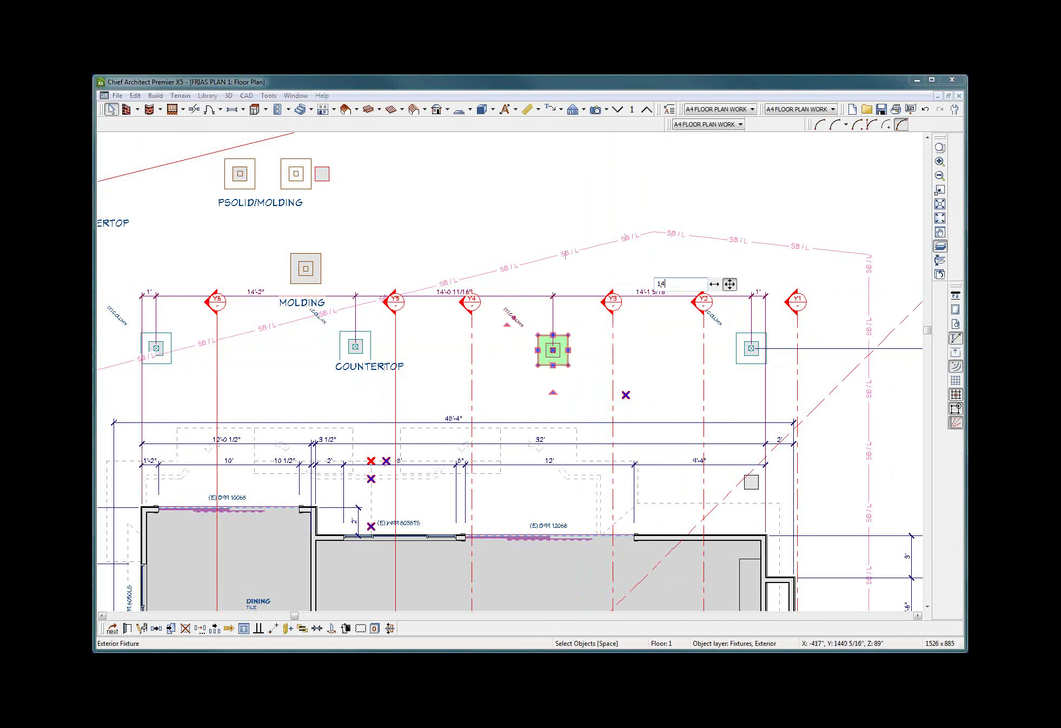
key("Escape")
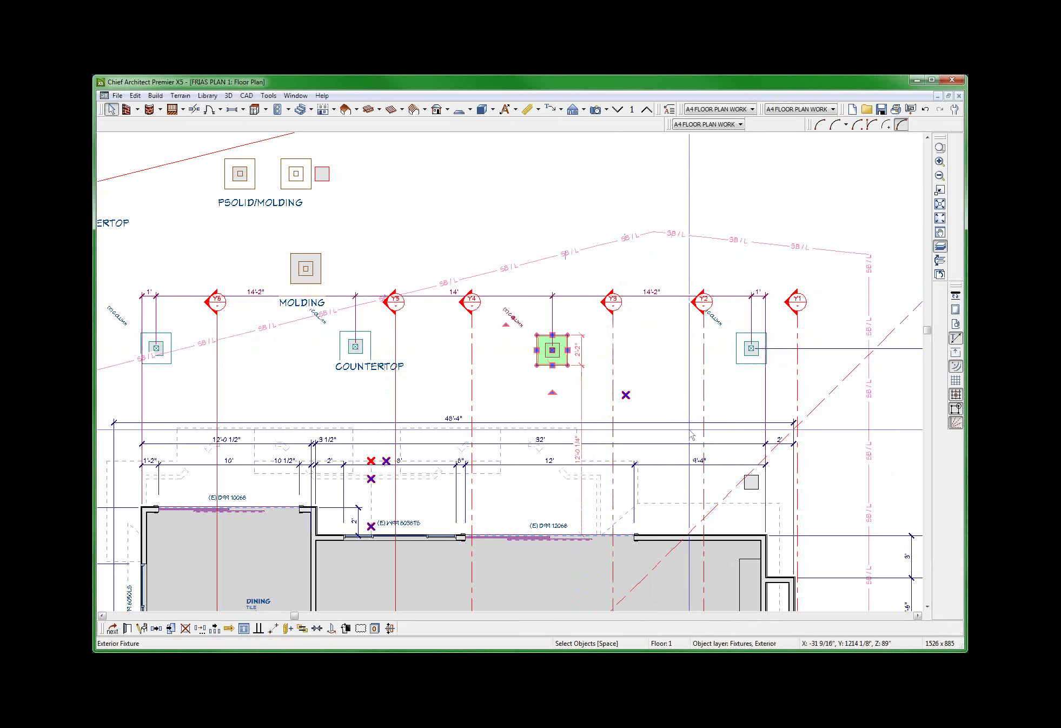
key("Escape")
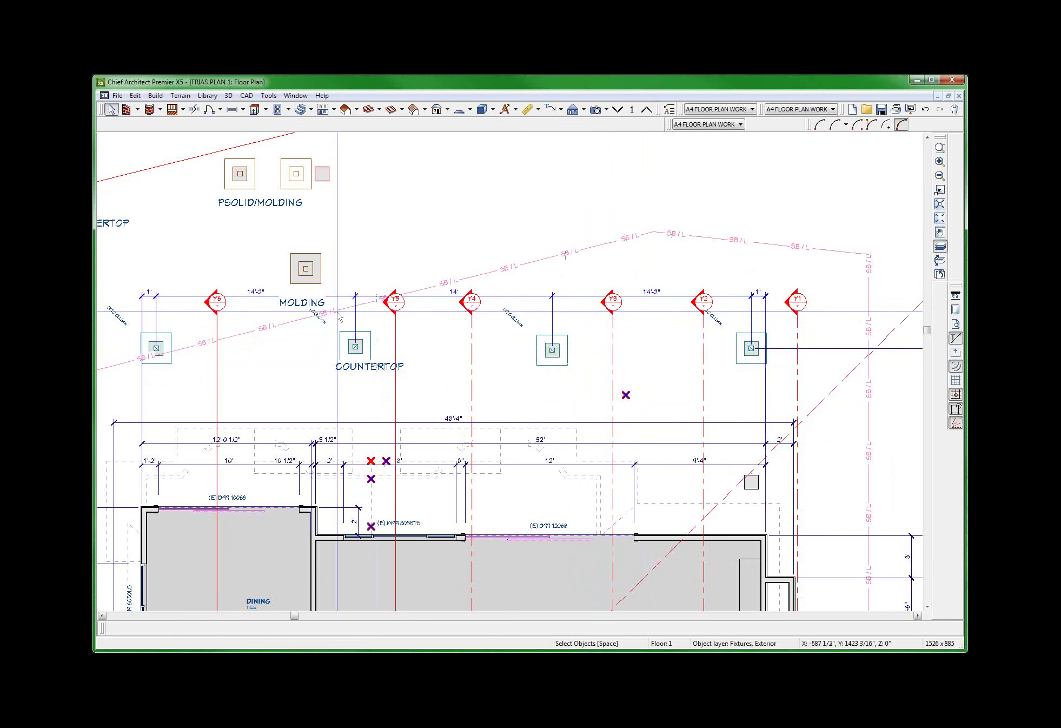
Delete the COUNTERTOP text label beneath the second column from the left.
scroll(419, 335, "down", 3)
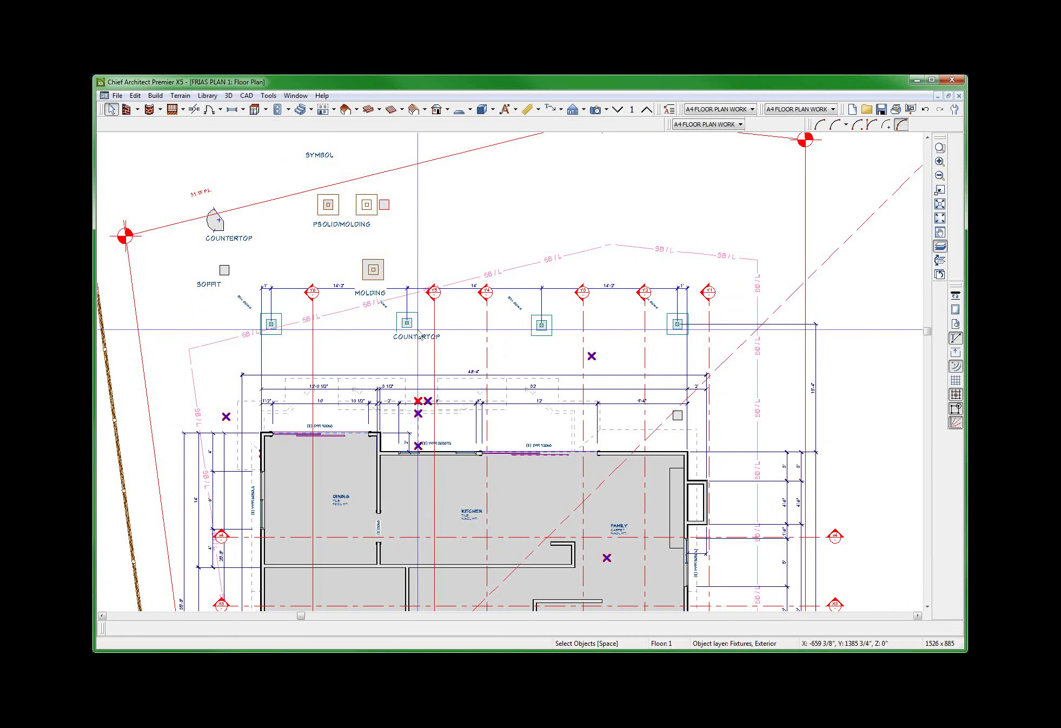
left_click(420, 335)
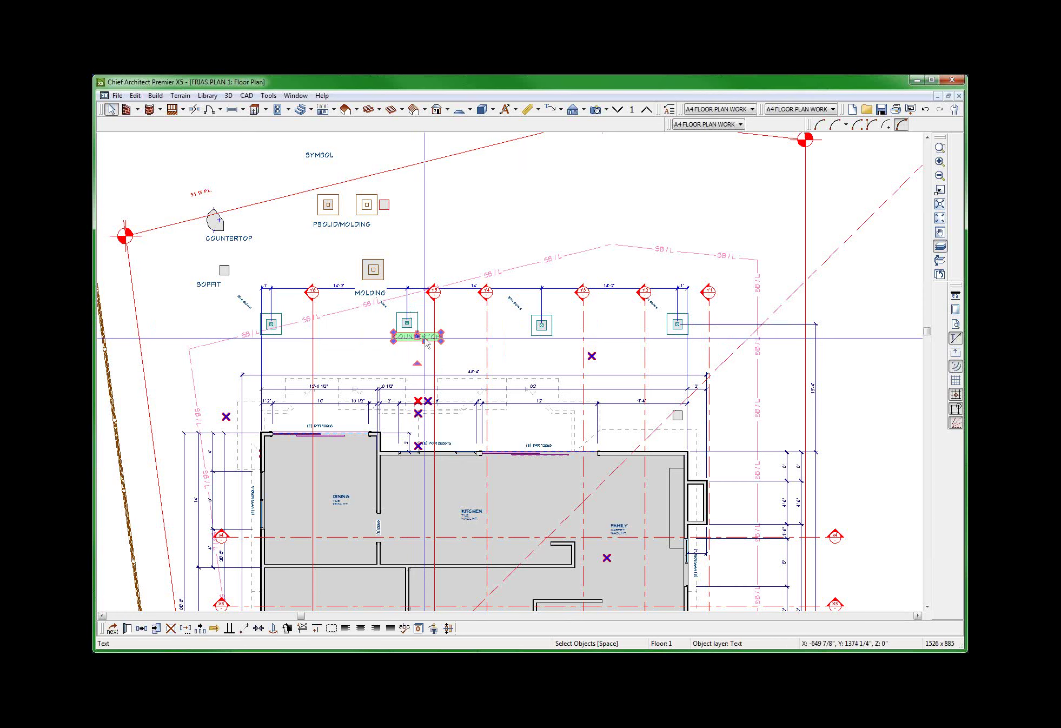
key("Delete")
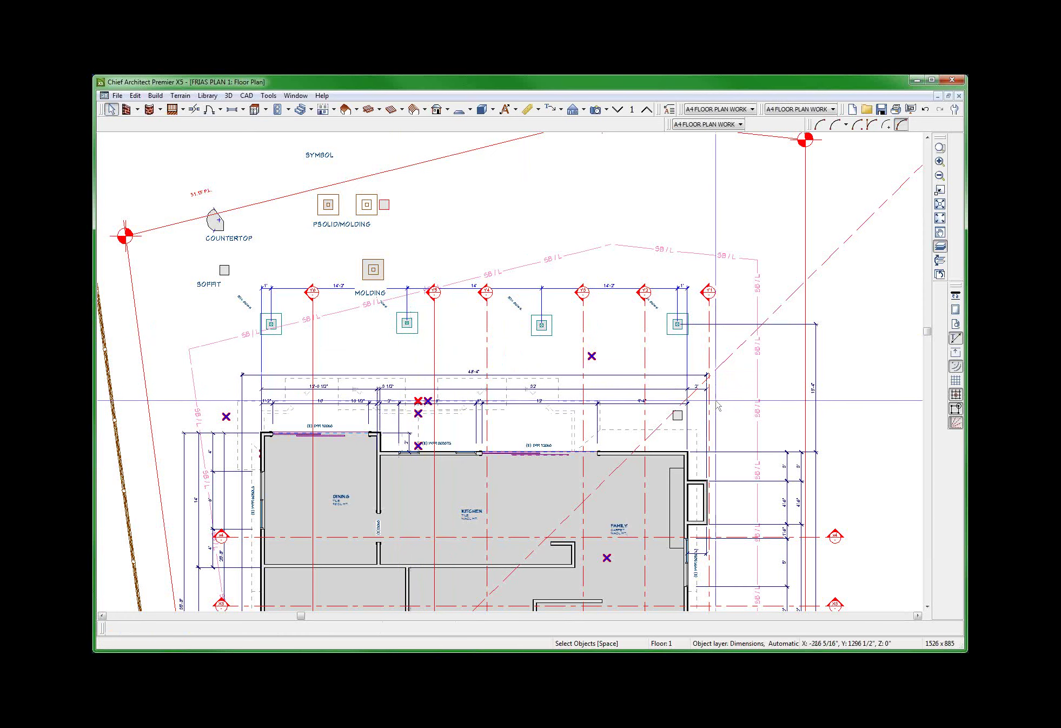
Paste a copy of the rightmost column near the remaining countertop post and align it horizontally with that post.
scroll(707, 417, "up", 3)
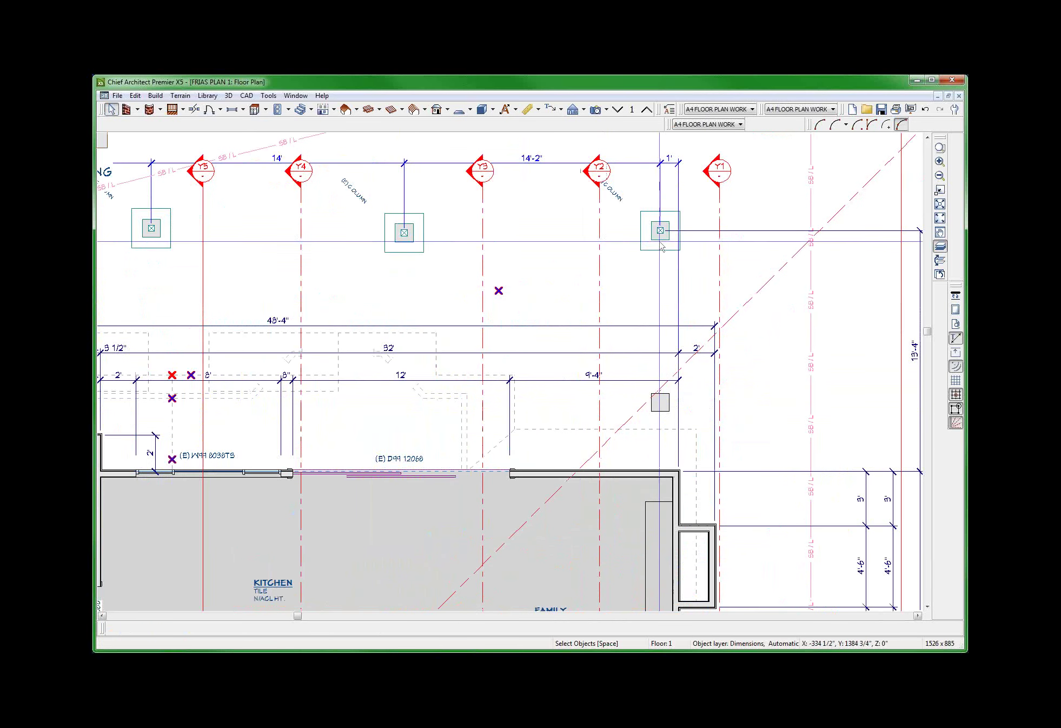
left_click(662, 246)
key("ctrl+c")
key("ctrl+v")
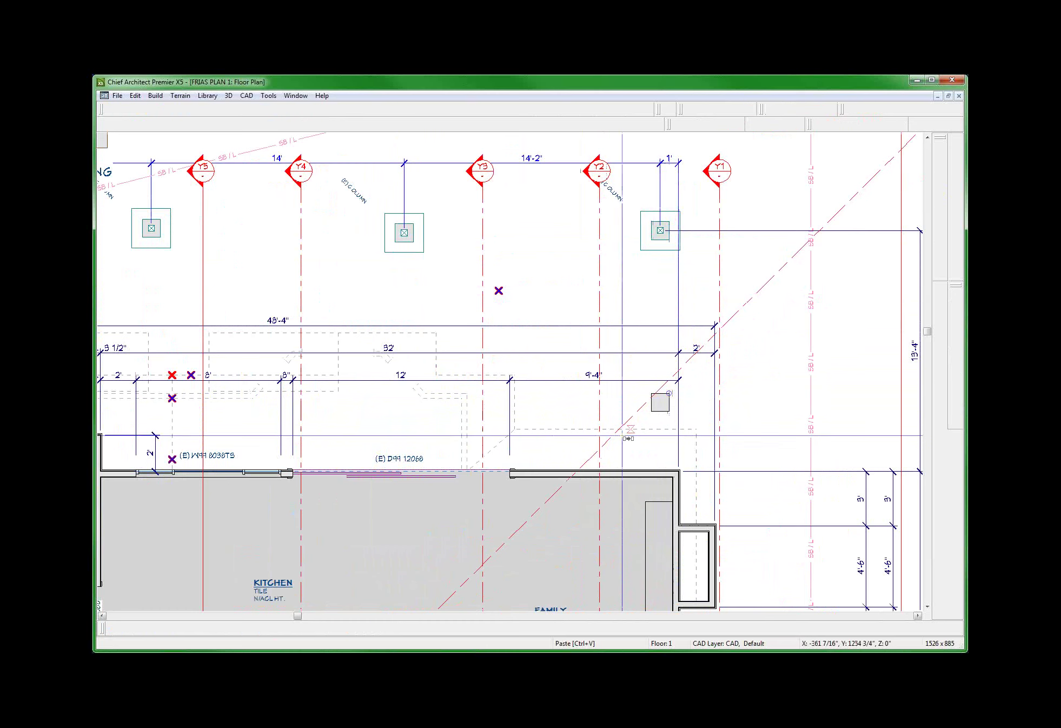
left_click(579, 439)
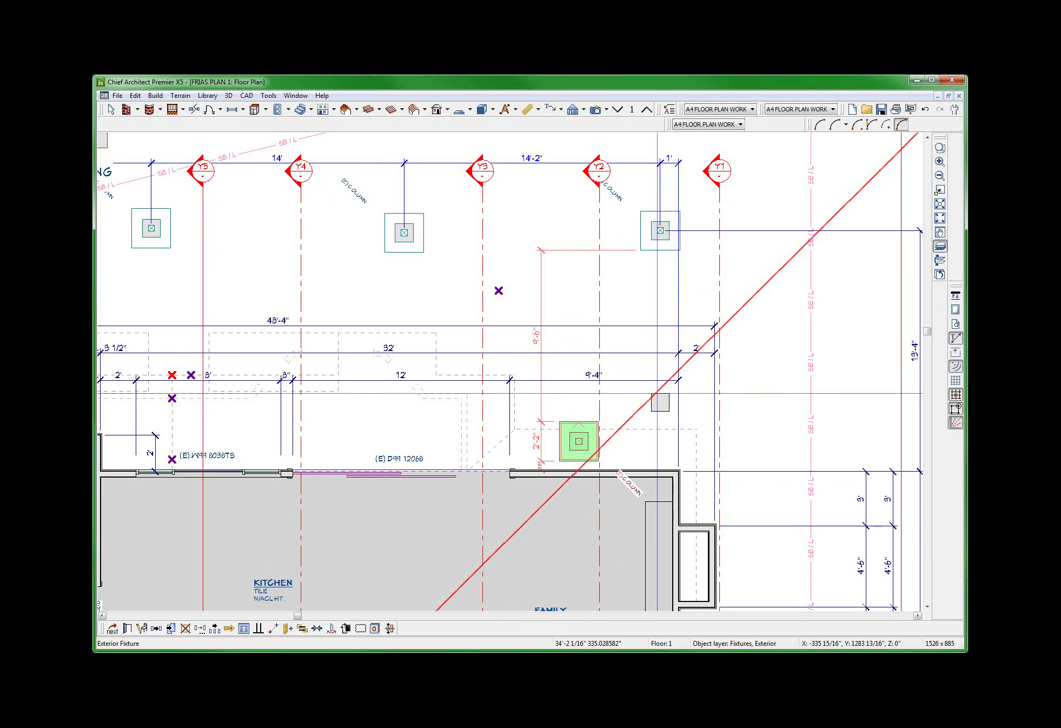
left_click(665, 398)
left_click(661, 402)
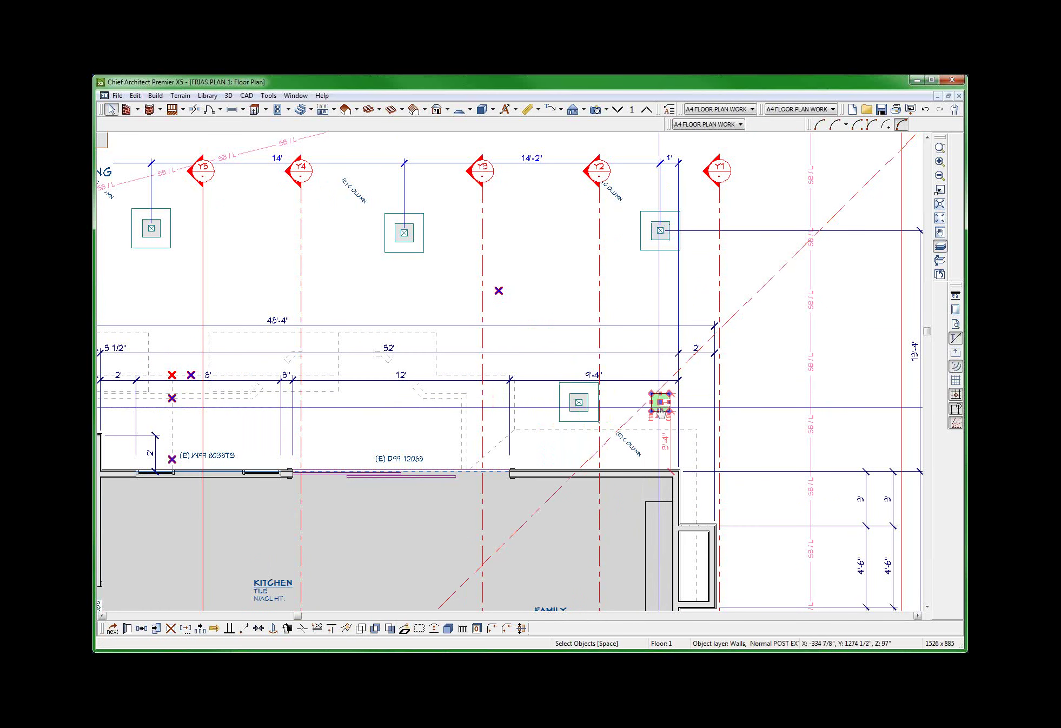
Try to align the pasted column with the rightmost column of the upper row.
left_click(579, 399)
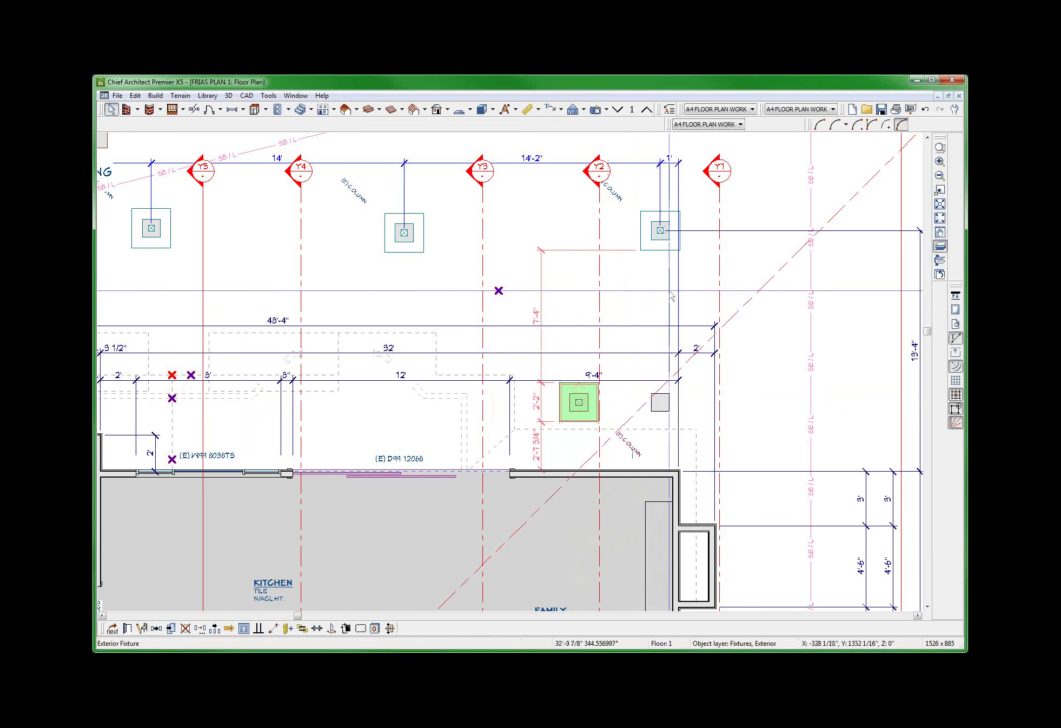
left_click(665, 238)
left_click(667, 239)
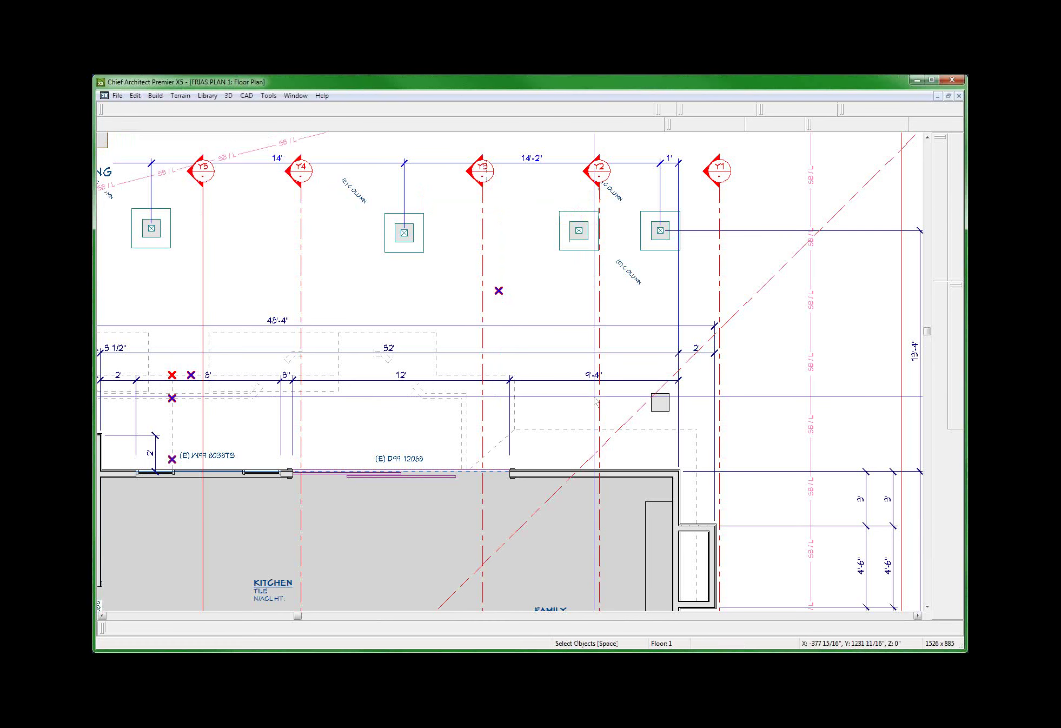
Delete the remaining countertop post and move the pasted column into its place directly below the rightmost column.
left_click(664, 407)
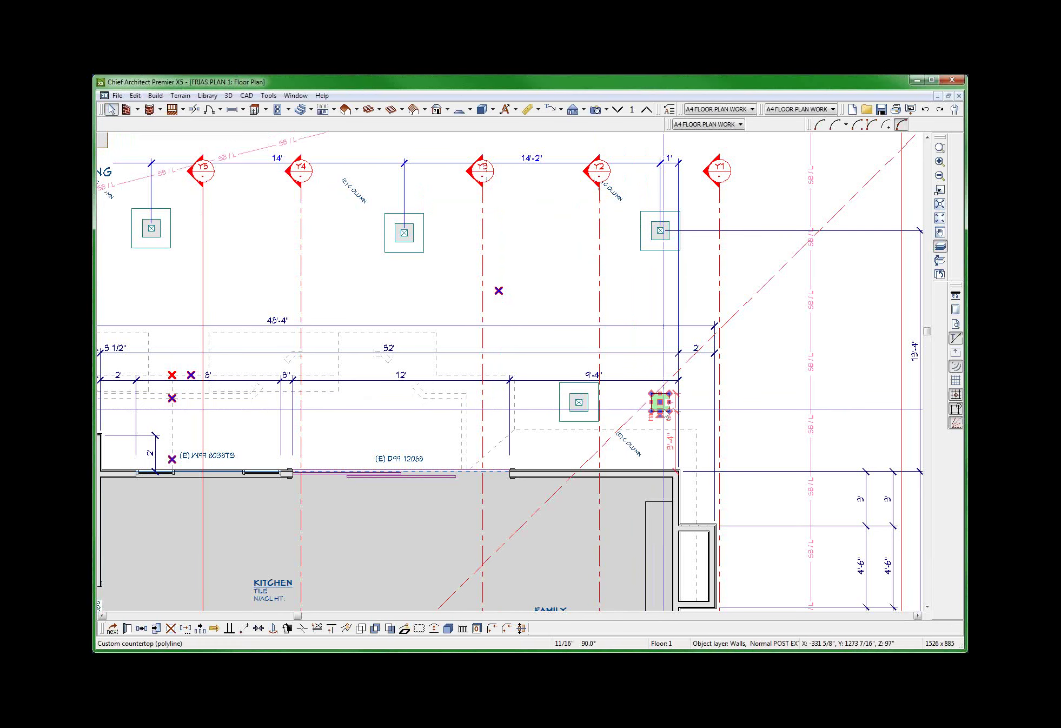
key("Delete")
left_click(574, 401)
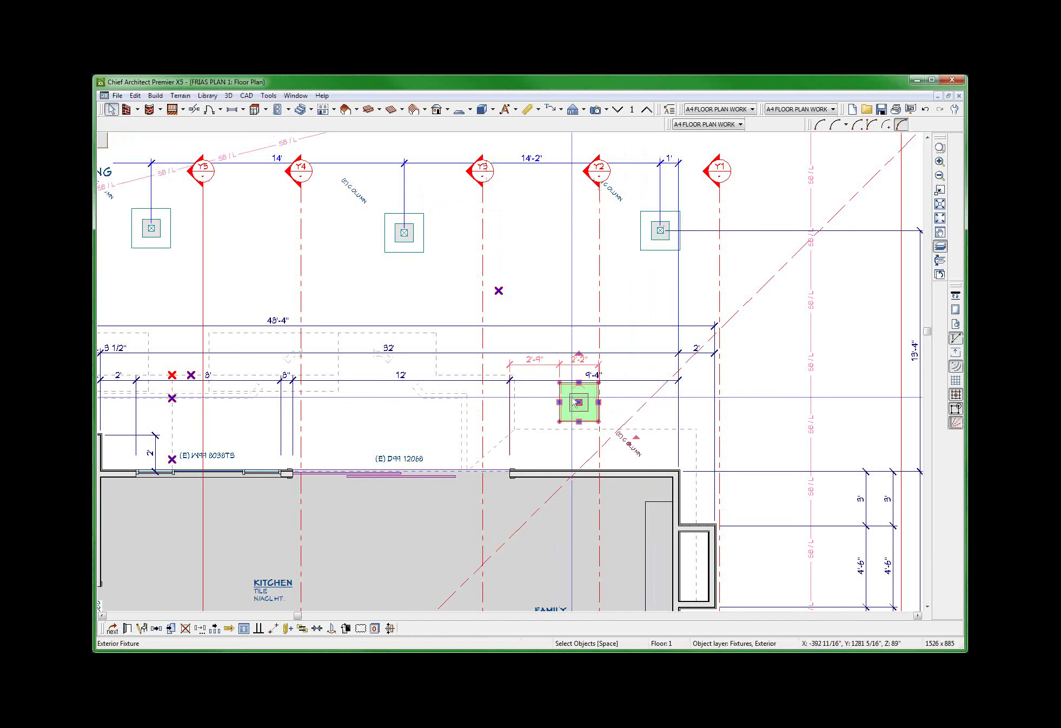
left_click_drag(575, 402, 664, 419)
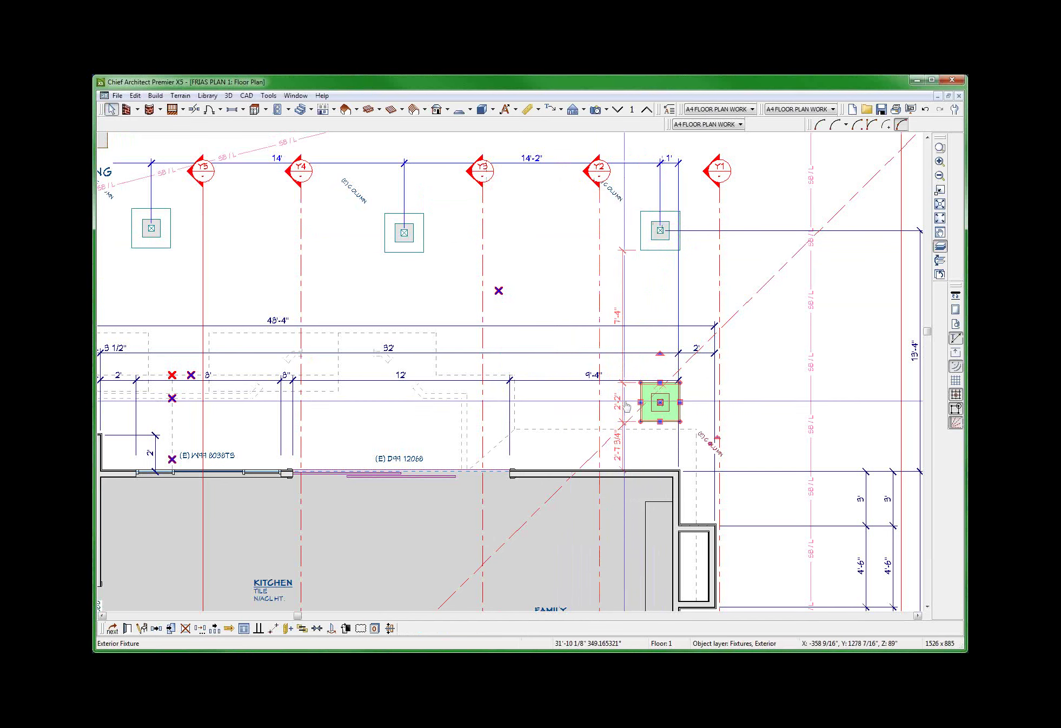
Extend the vertical dimension line right of the house to locate the center of the newly placed column.
scroll(512, 409, "down", 2)
left_click(789, 407)
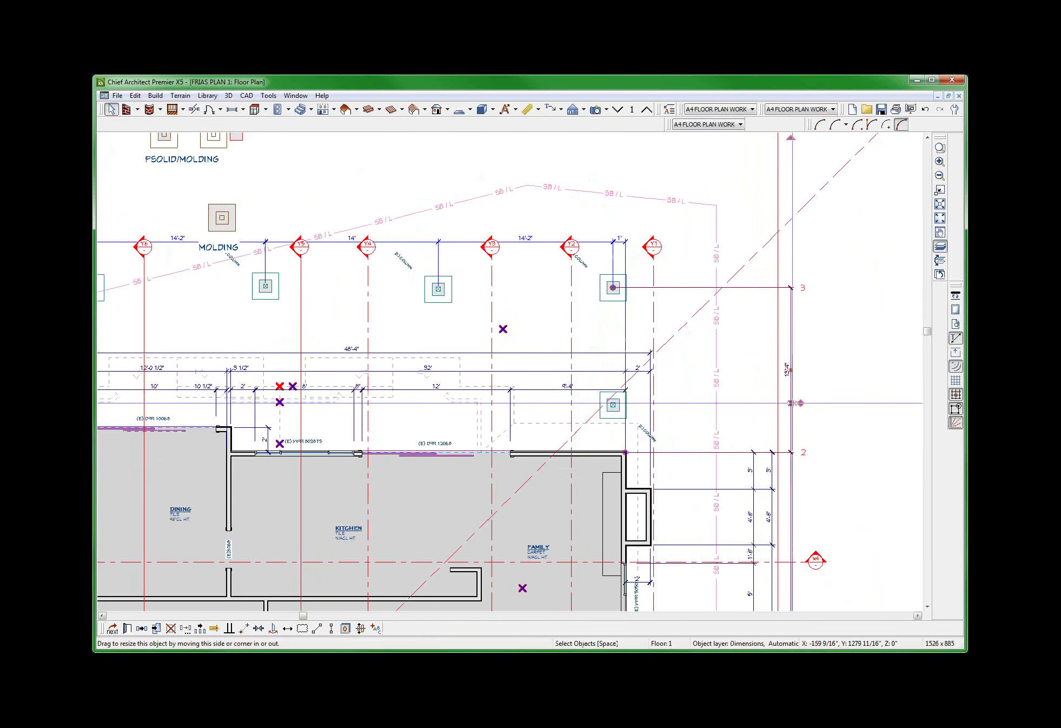
left_click_drag(791, 403, 614, 404)
scroll(703, 379, "down", 3)
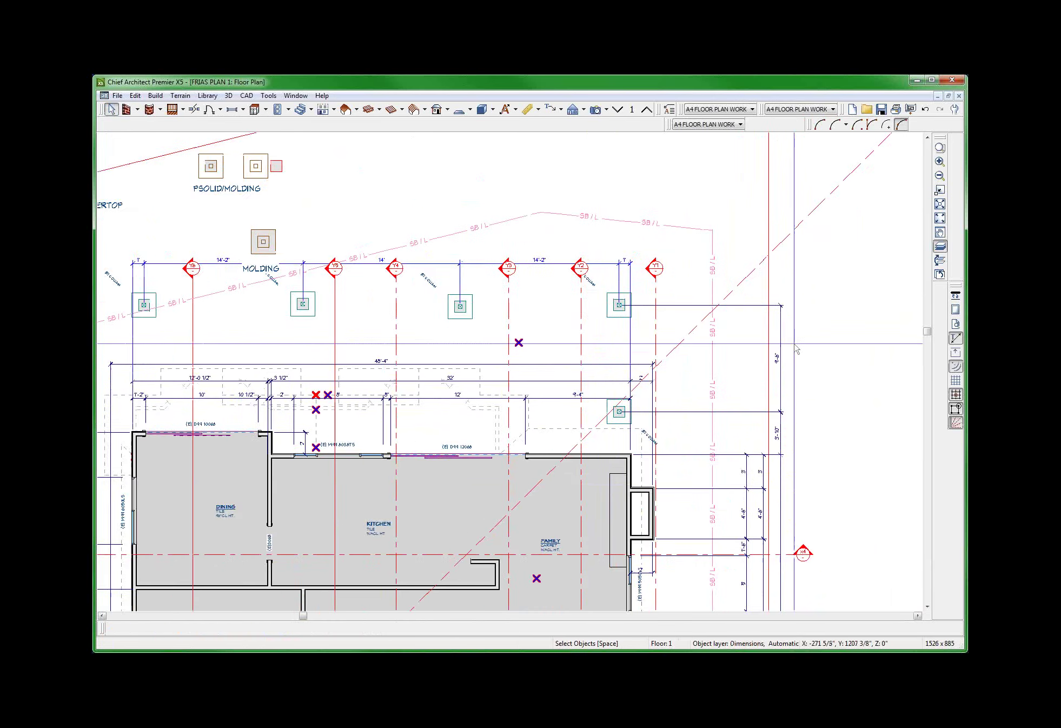
Switch the plan's annotation set to A4 FLOOR PLAN ELEC.
scroll(670, 249, "down", 2)
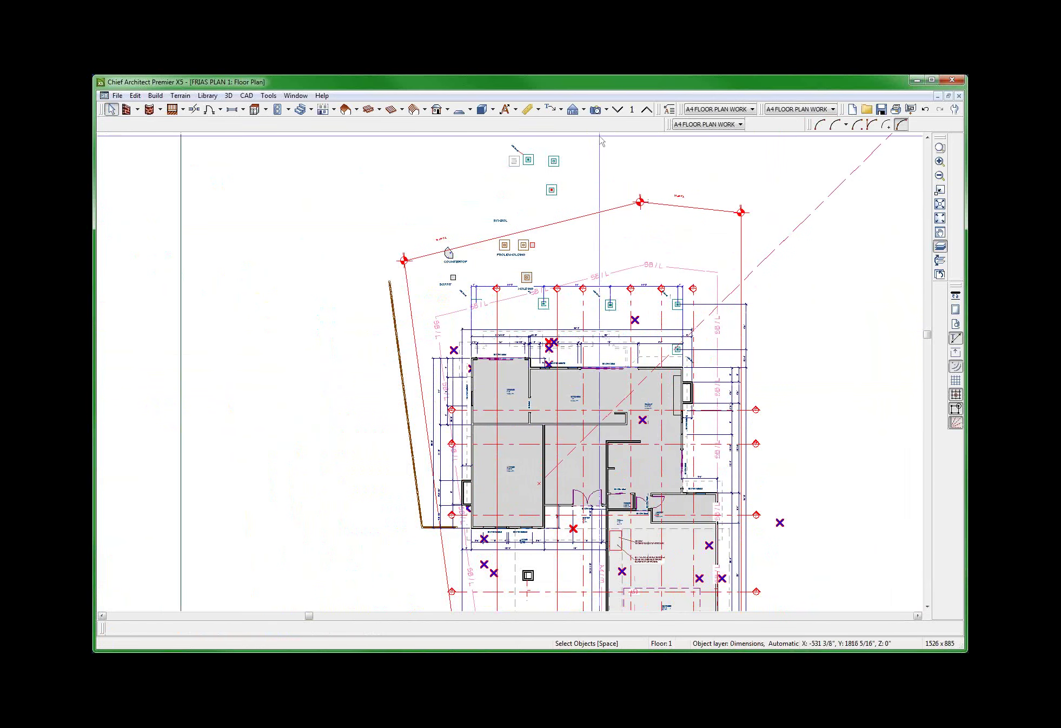
left_click(724, 124)
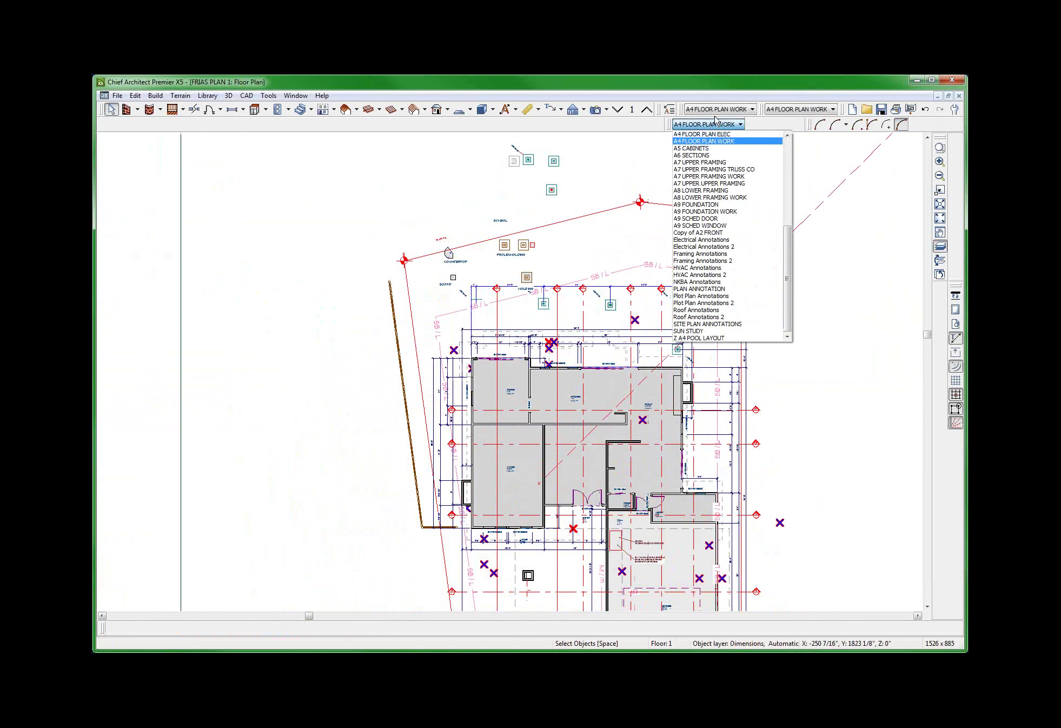
left_click(714, 134)
scroll(493, 296, "up", 2)
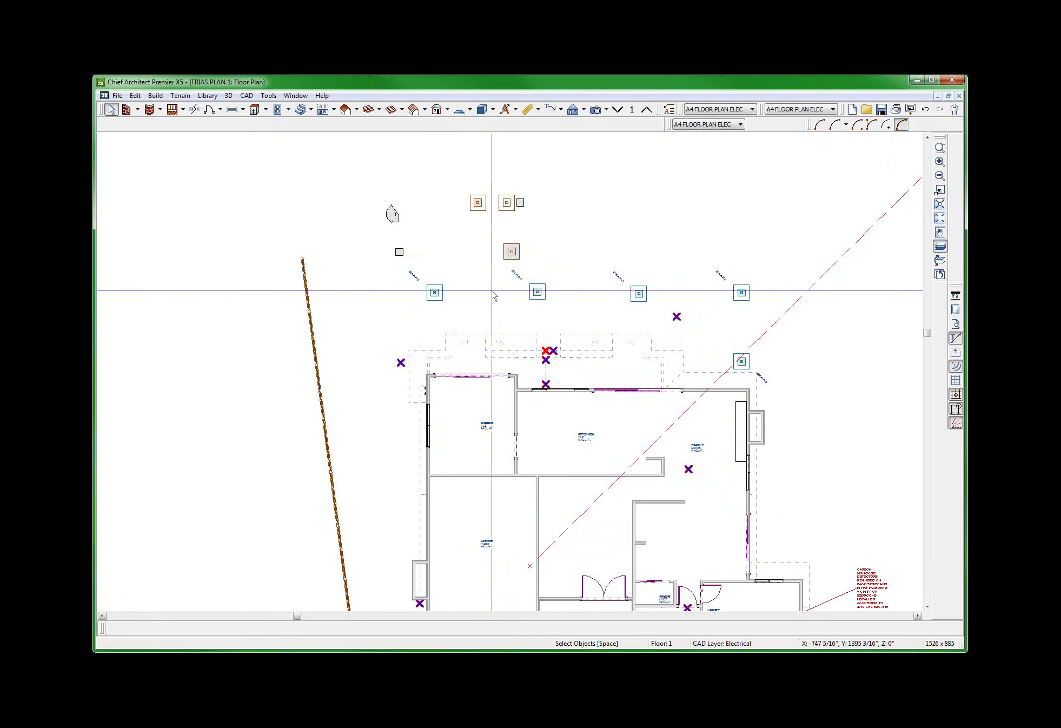
Assign all five placed columns together to the "Walls, Normal POST EXT" layer.
scroll(453, 308, "up", 2)
left_click(423, 285)
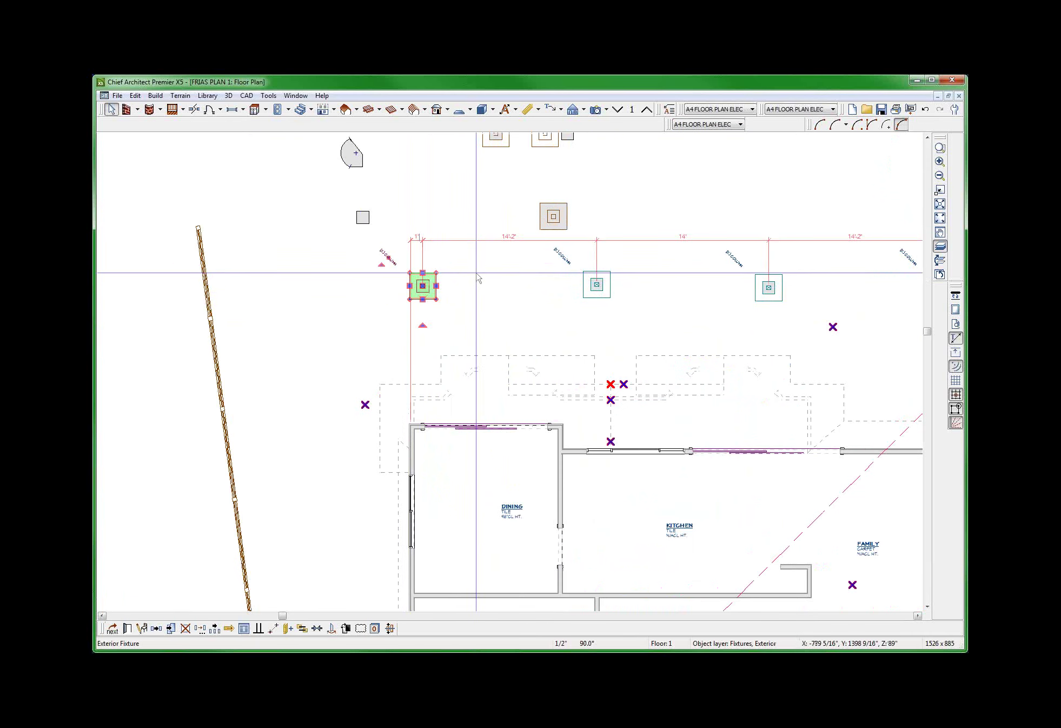
left_click(596, 286, "shift")
left_click(768, 288, "shift")
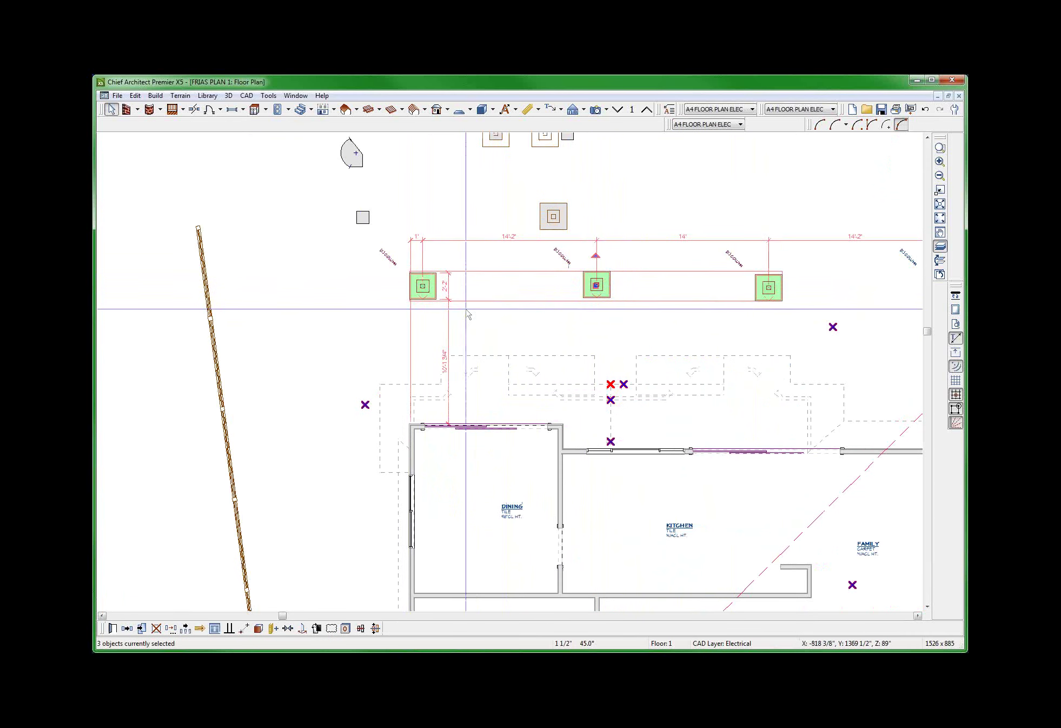
scroll(757, 282, "down", 1)
scroll(756, 276, "down", 2)
scroll(756, 276, "up", 5)
left_click(729, 312, "shift")
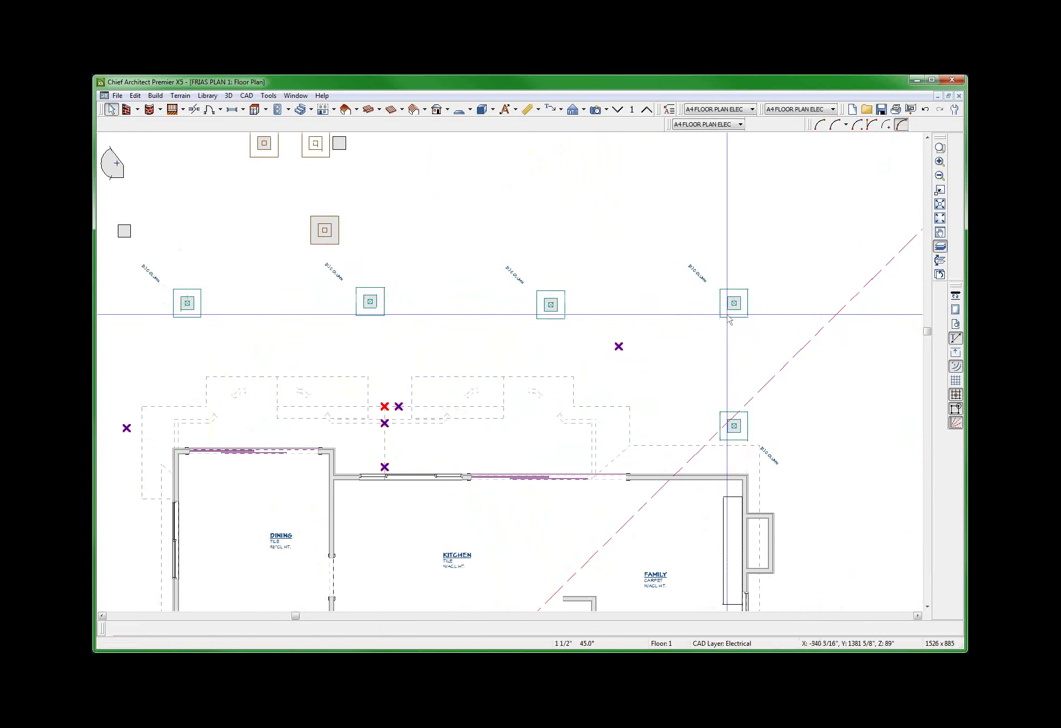
left_click(729, 423, "shift")
left_click(730, 426, "shift")
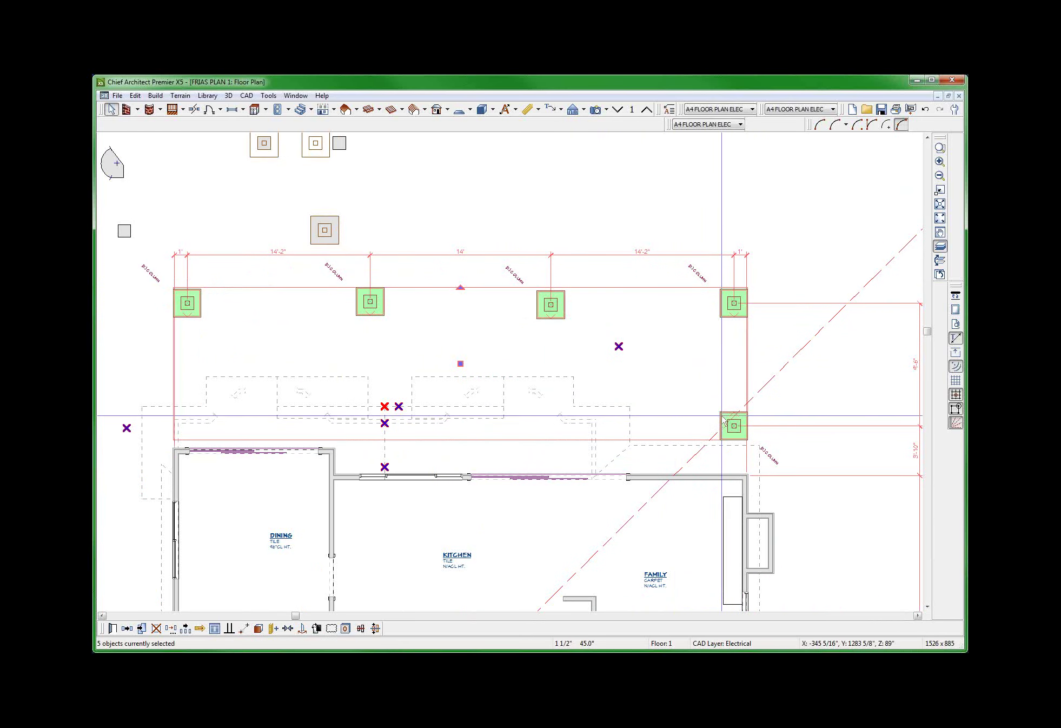
double_click(725, 419)
left_click(144, 107)
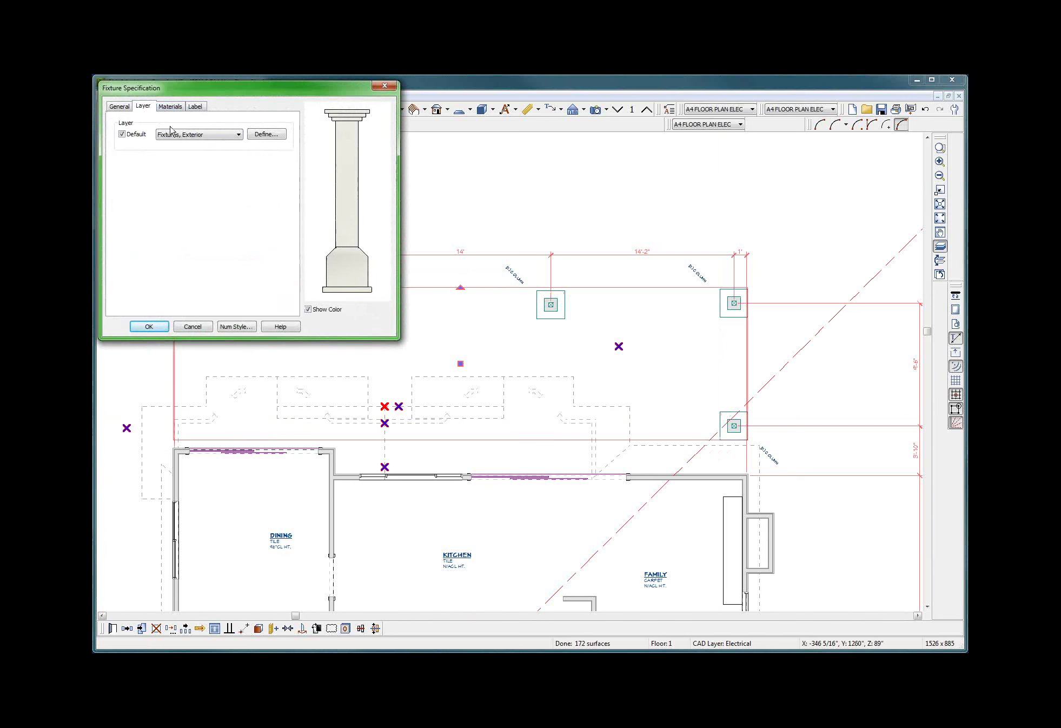
left_click(184, 135)
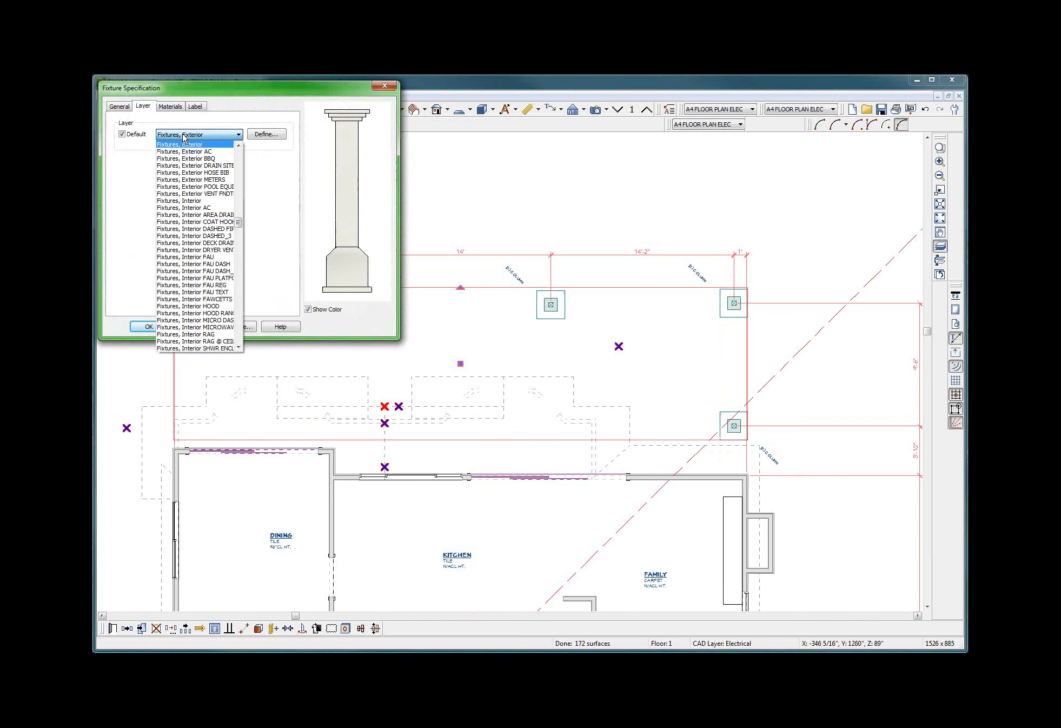
key("End")
key("Down")
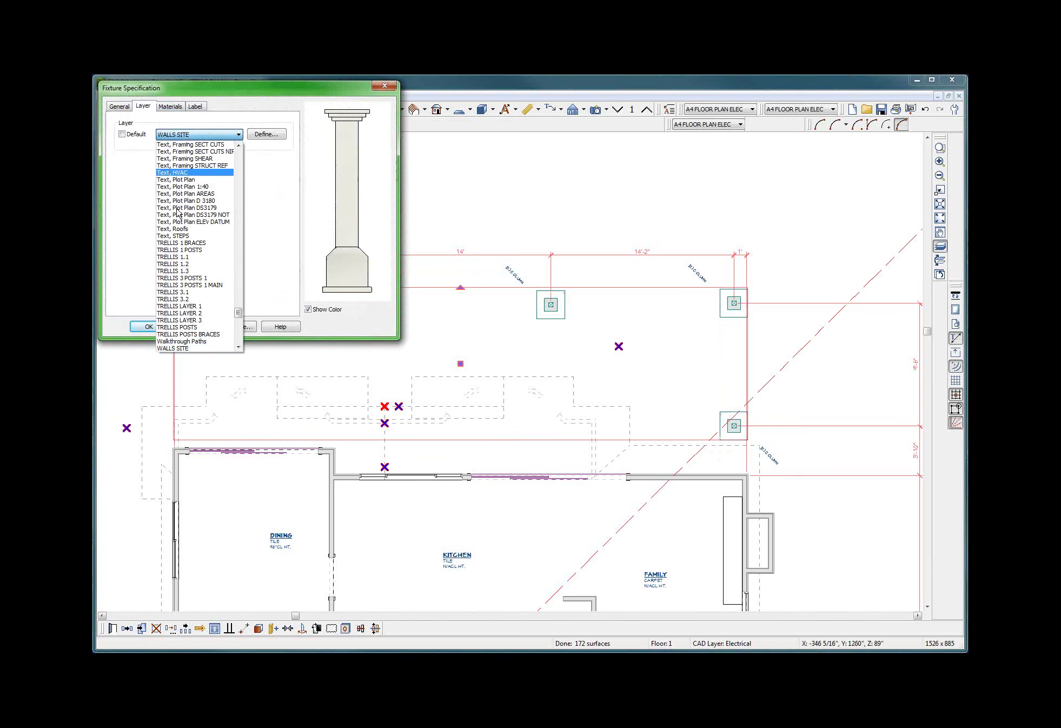
scroll(196, 331, "down", 8)
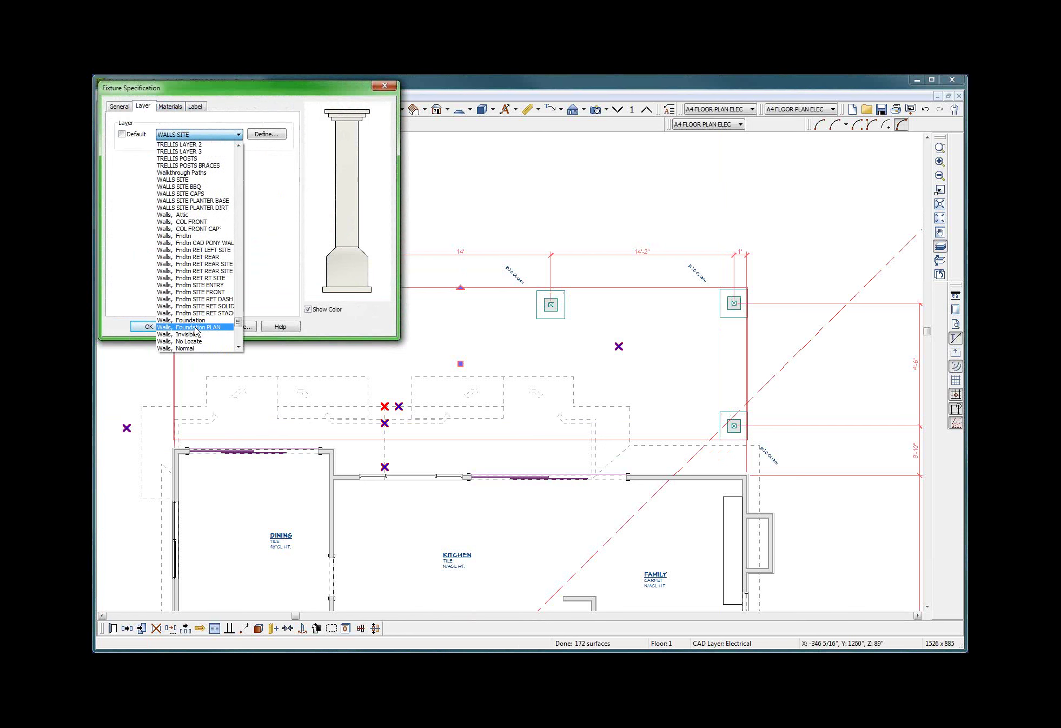
scroll(196, 331, "down", 7)
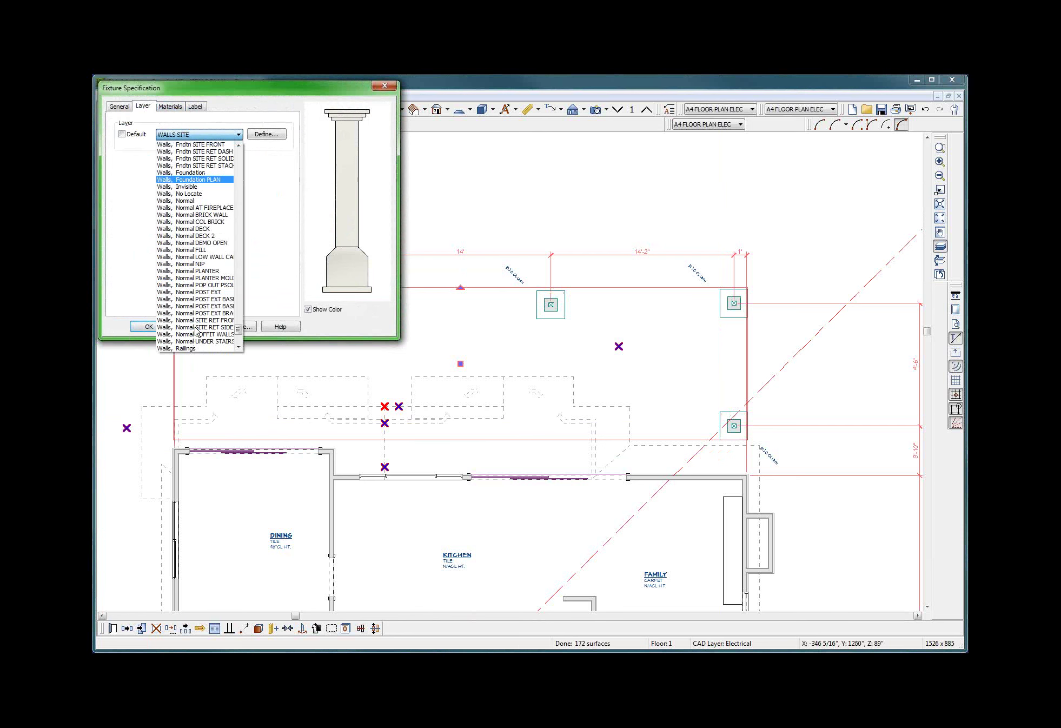
scroll(196, 332, "down", 2)
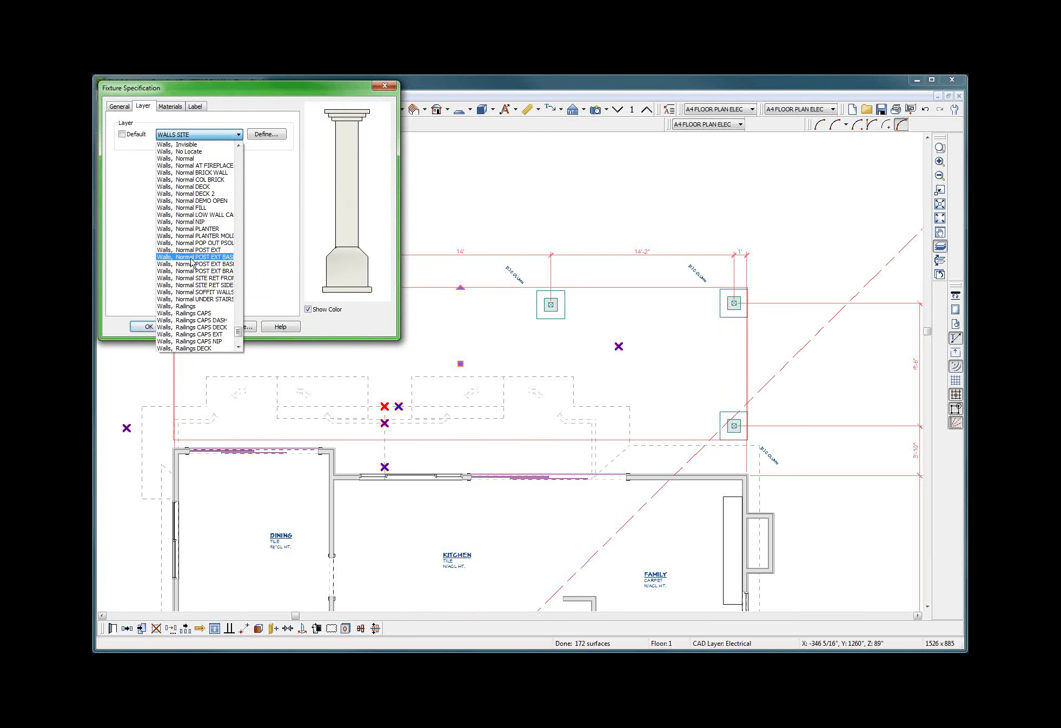
left_click(219, 250)
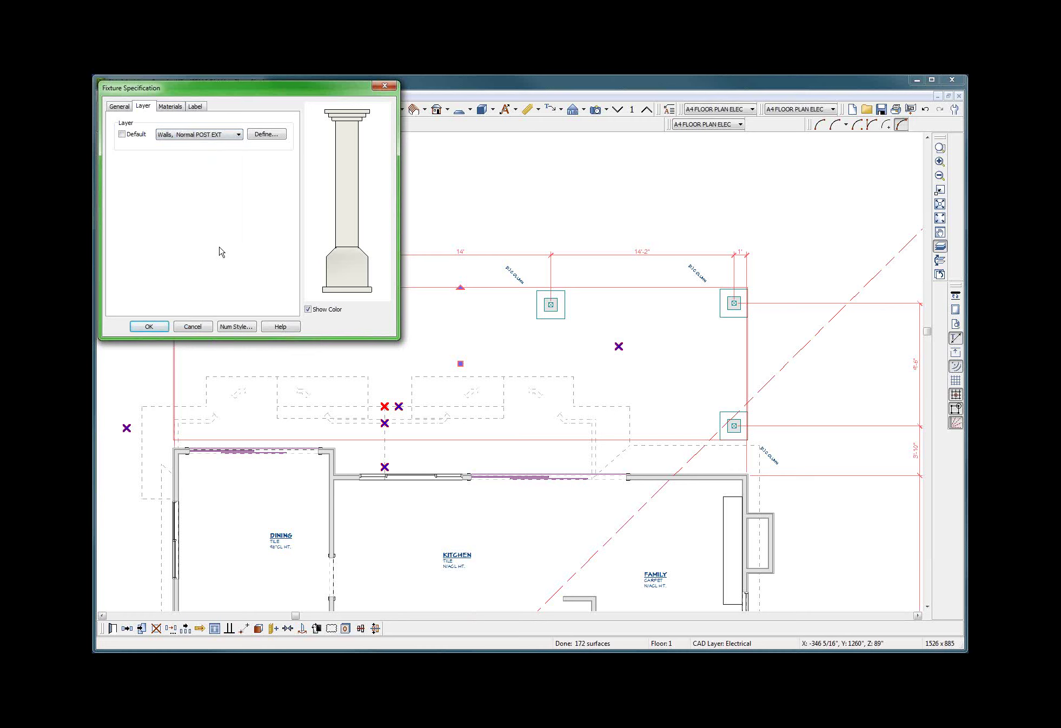
key("Return")
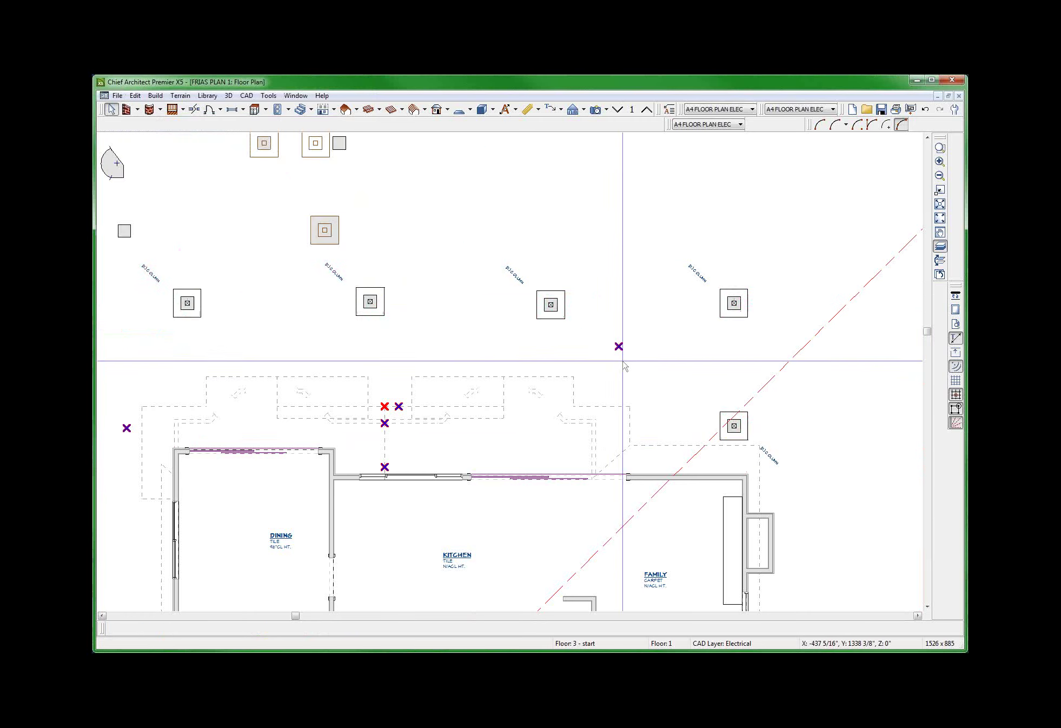
Switch the plan's annotation set to A1 SITE PLAN and check the placed columns along the rear of the house.
scroll(625, 360, "down", 2)
left_click(698, 126)
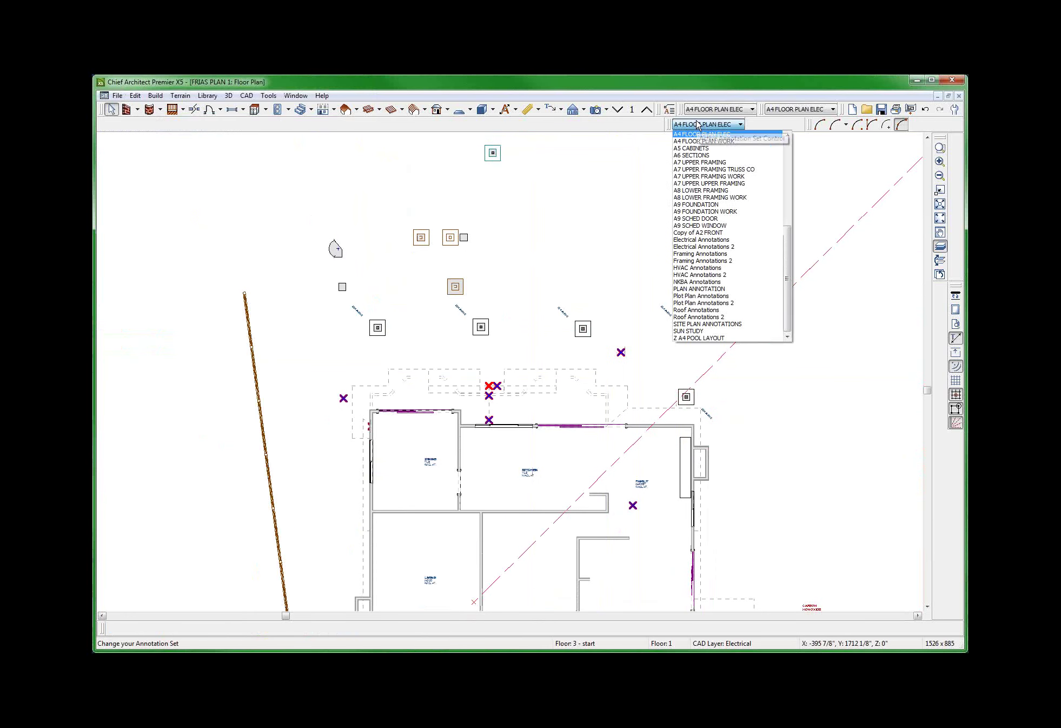
scroll(694, 148, "up", 7)
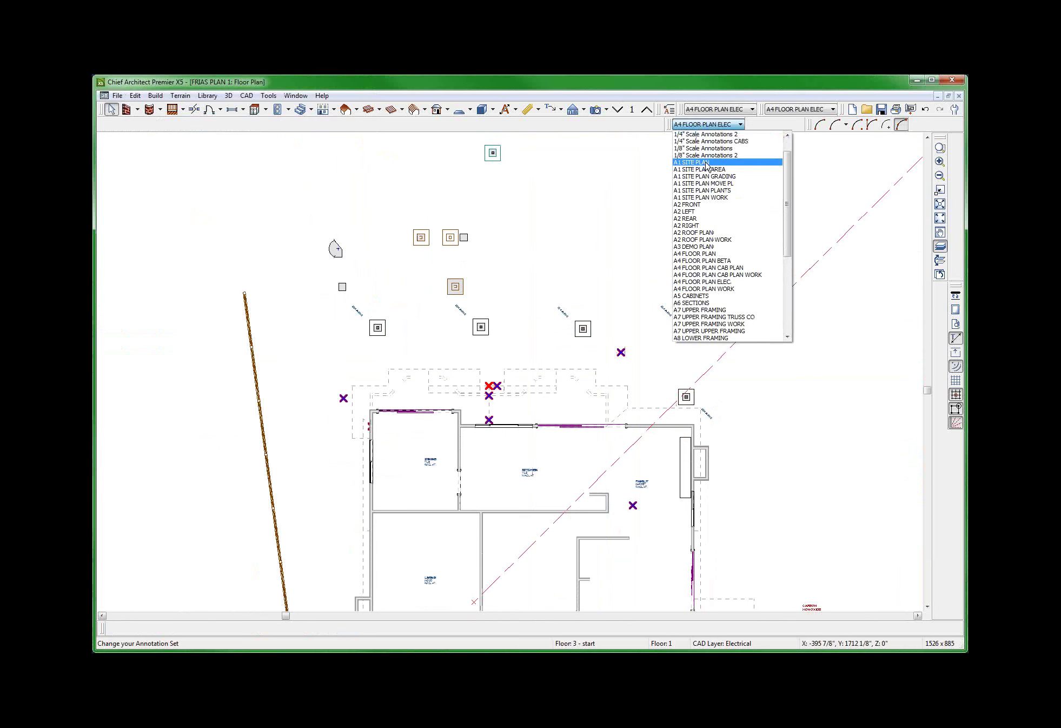
left_click(698, 162)
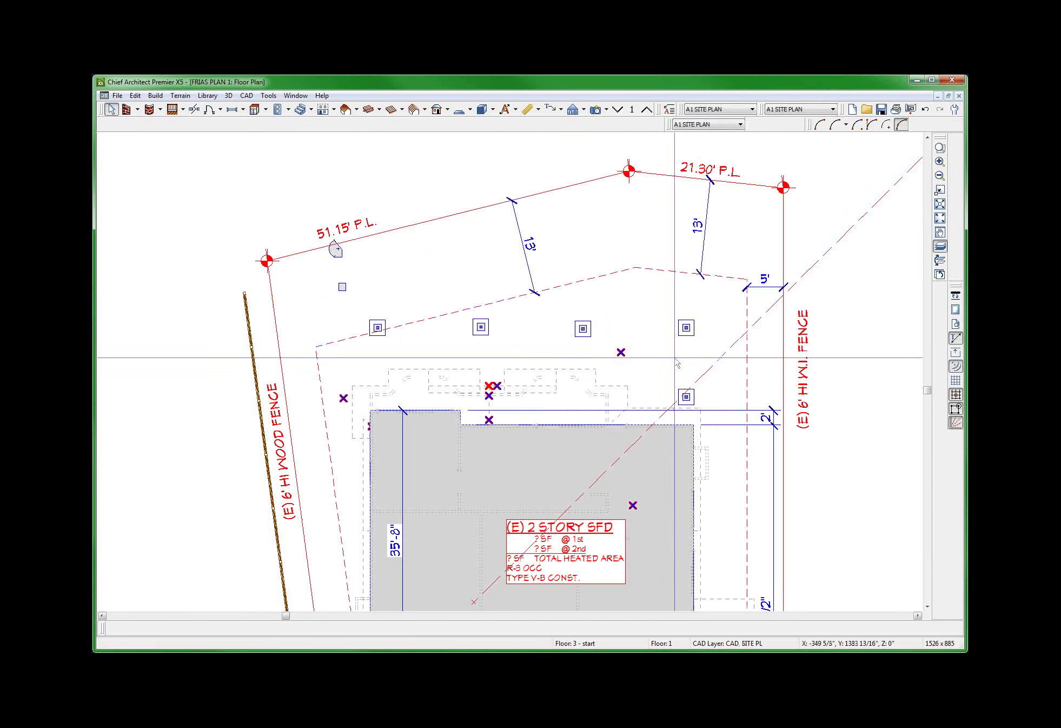
scroll(621, 360, "up", 5)
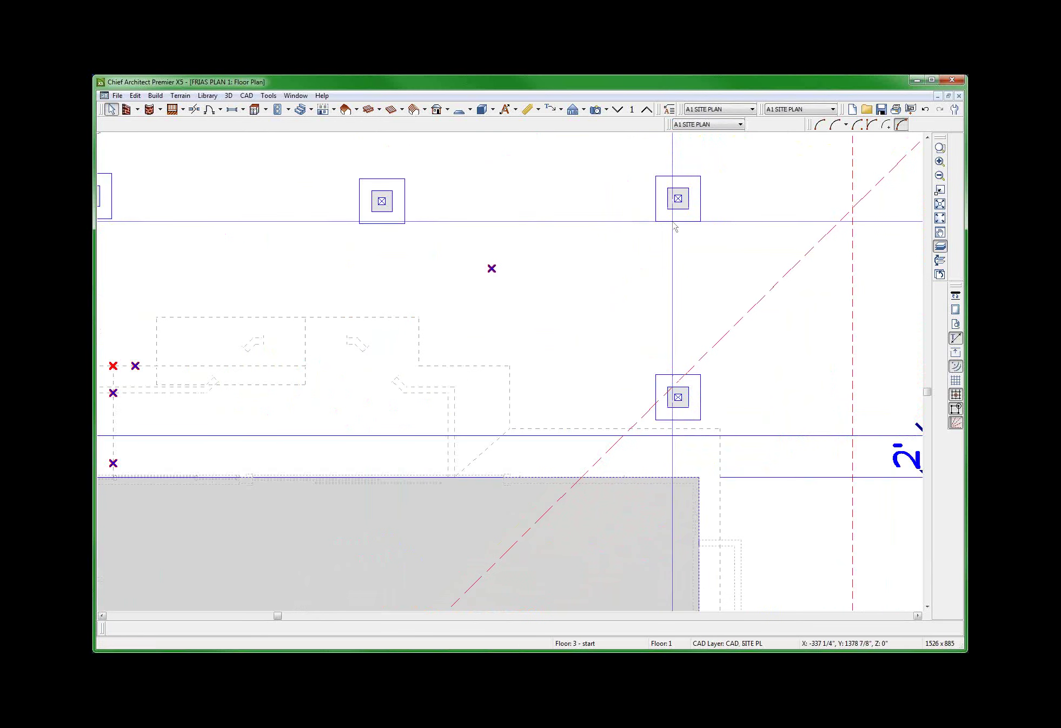
scroll(695, 299, "down", 1)
scroll(695, 299, "down", 4)
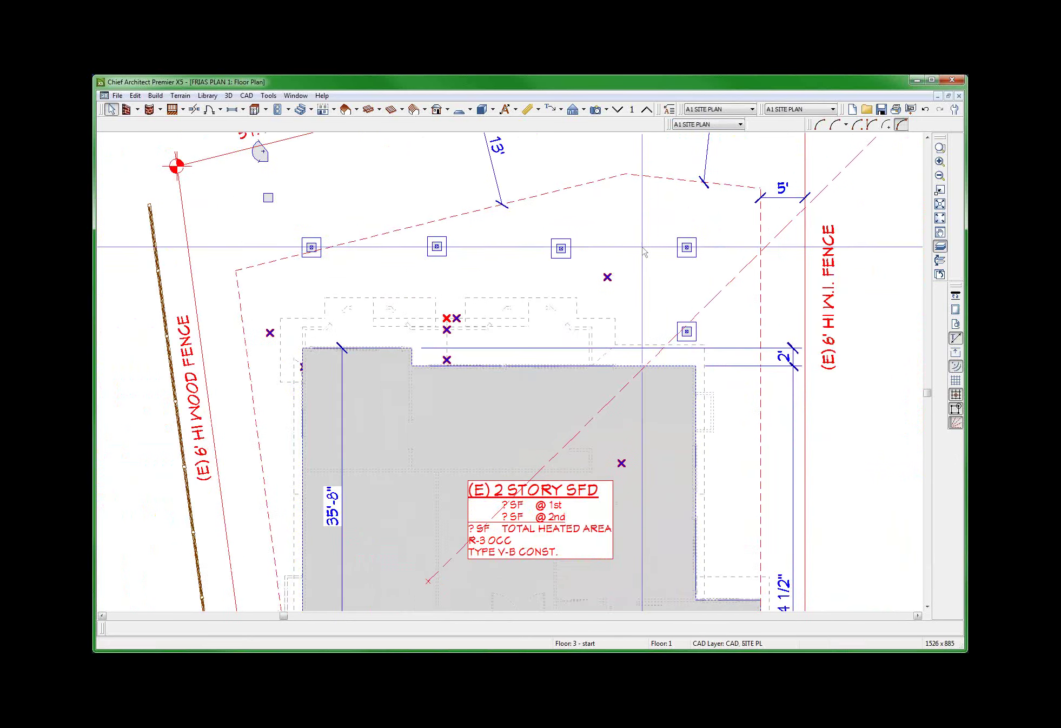
Delete the leftover custom countertop shapes just below the 51.15' property line on the site plan.
left_click(306, 203)
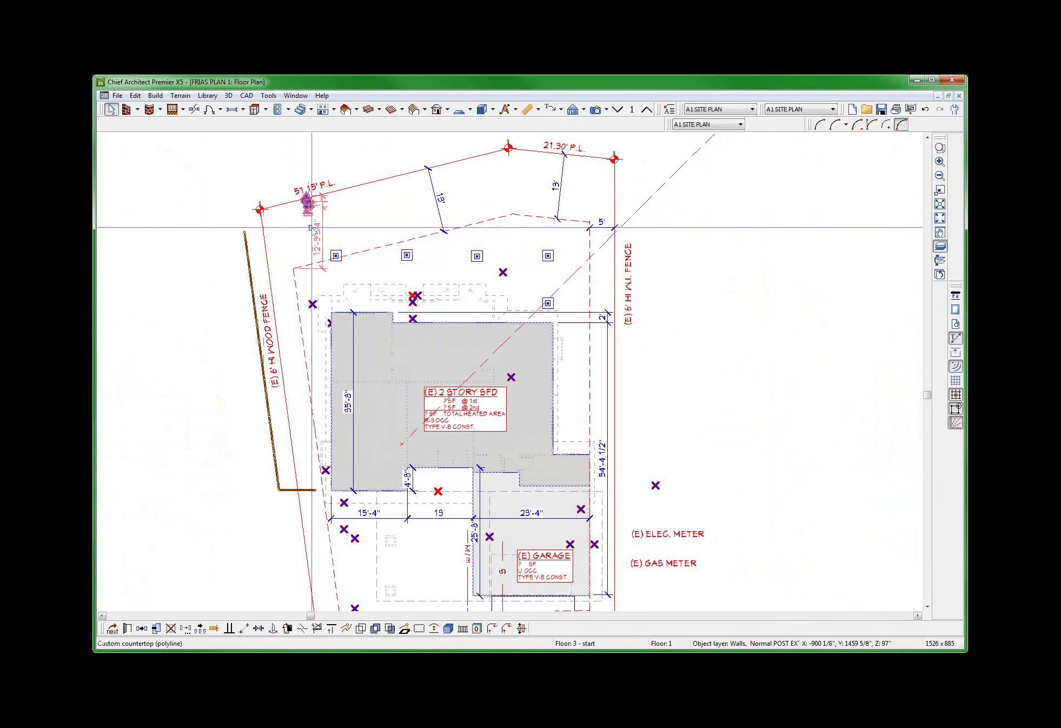
left_click_drag(307, 203, 312, 227)
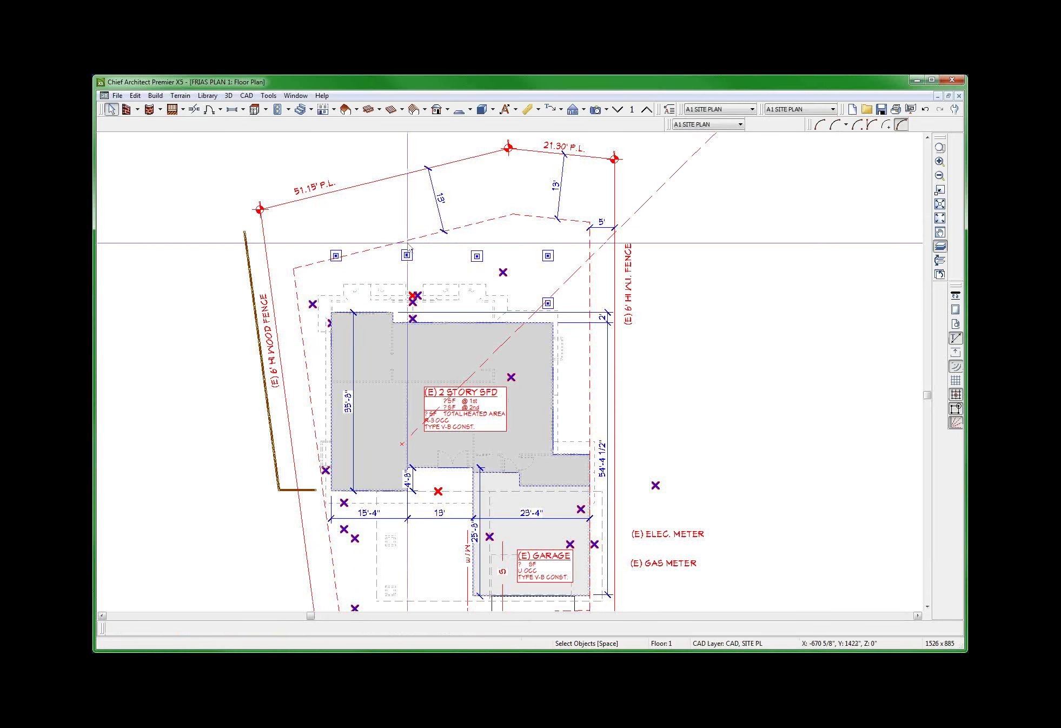
left_click(410, 339)
scroll(409, 340, "down", 2)
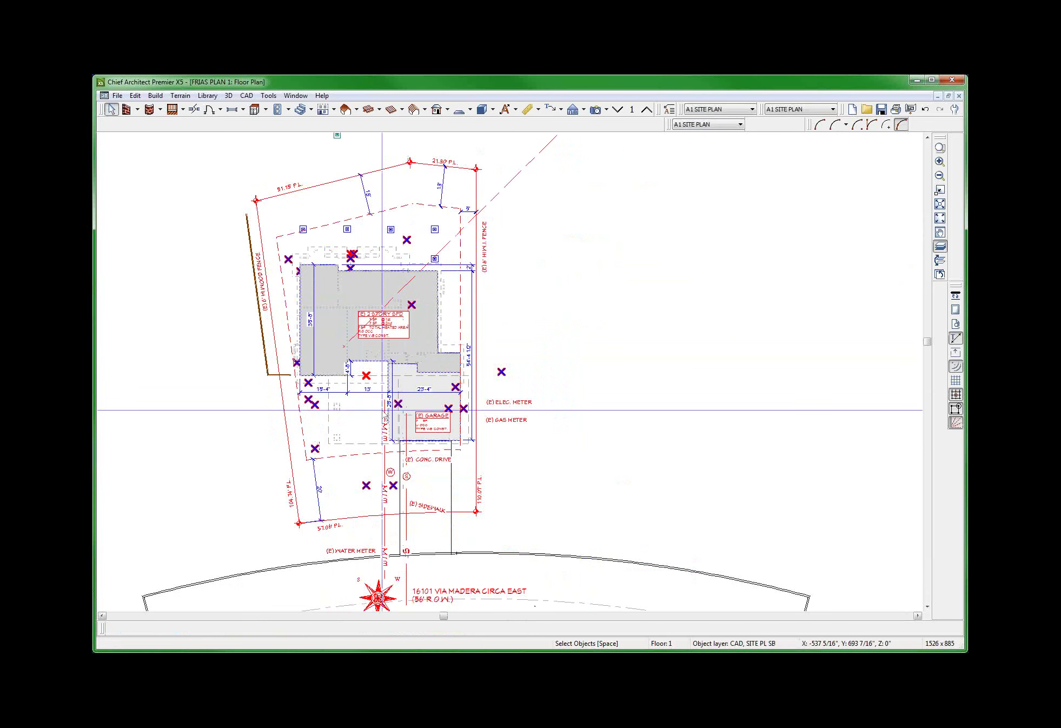
Open a 3D orthographic full overview and examine the surfaces of the new columns behind the house up close.
key("F9")
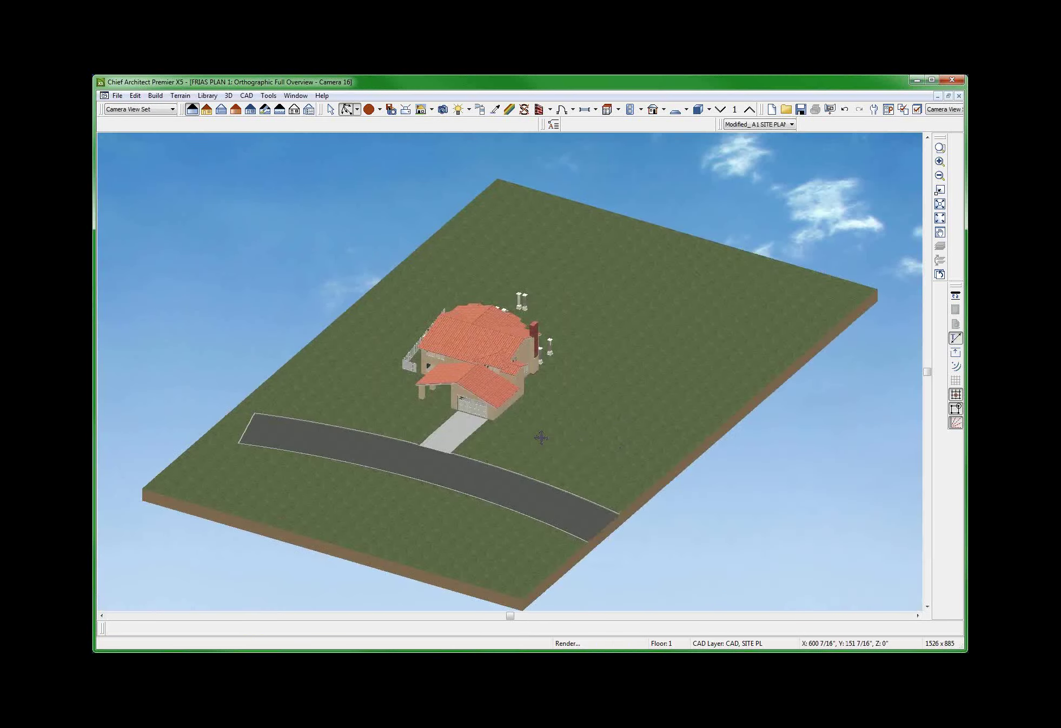
left_click_drag(539, 434, 595, 494)
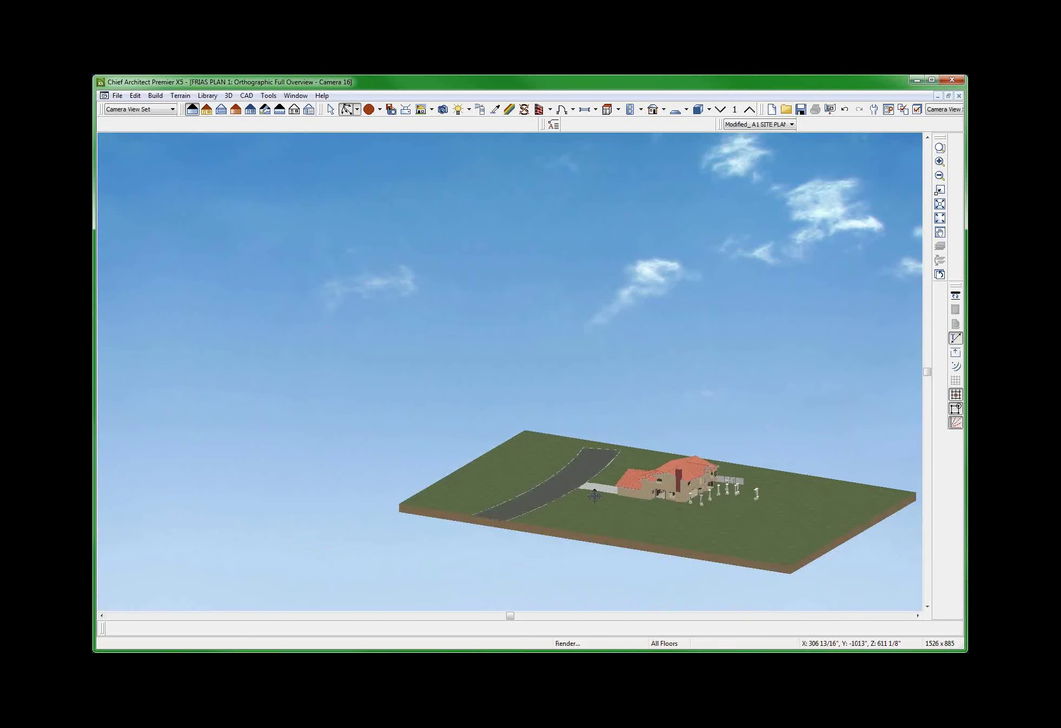
scroll(594, 495, "up", 6)
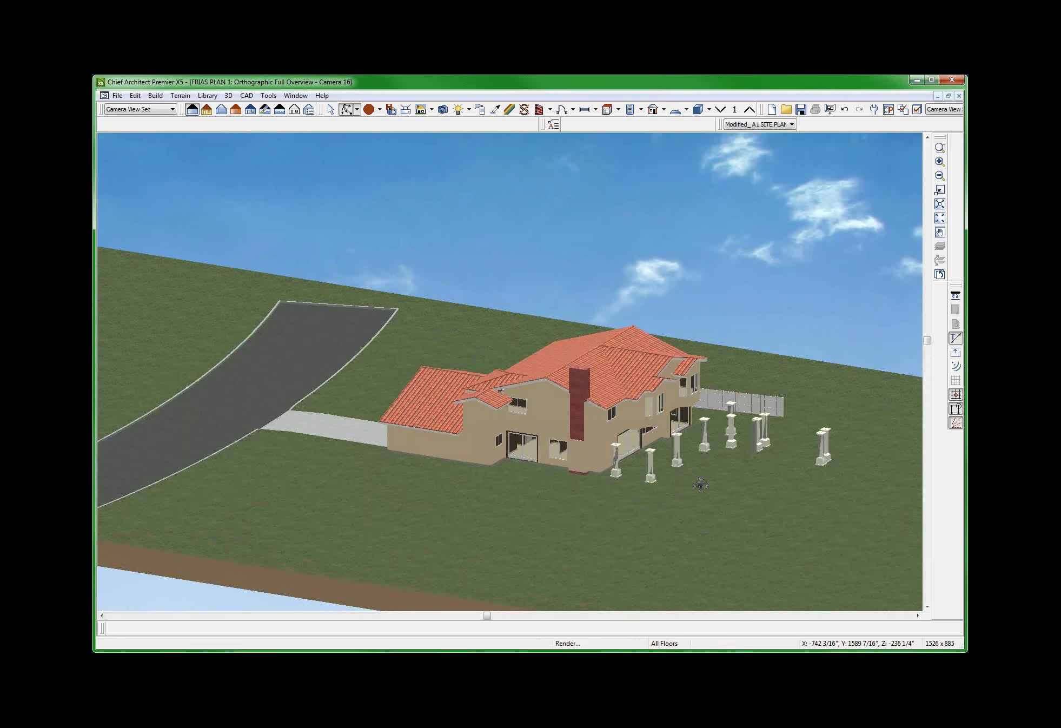
scroll(701, 485, "up", 8)
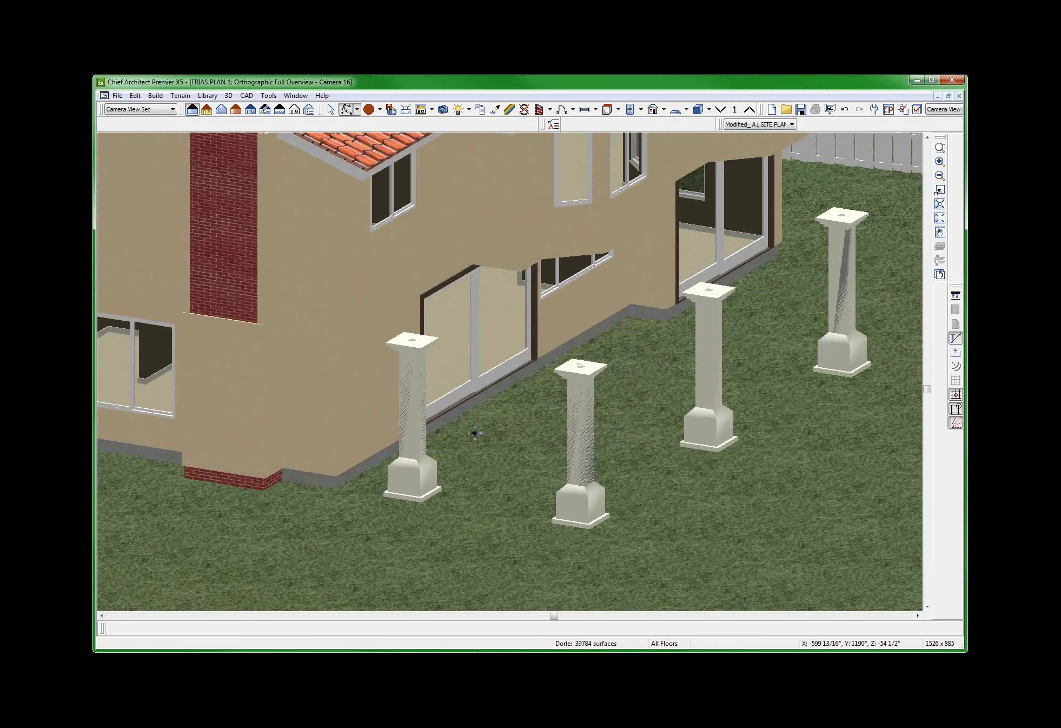
scroll(399, 397, "down", 3)
scroll(398, 396, "up", 3)
scroll(399, 397, "down", 2)
scroll(399, 397, "up", 2)
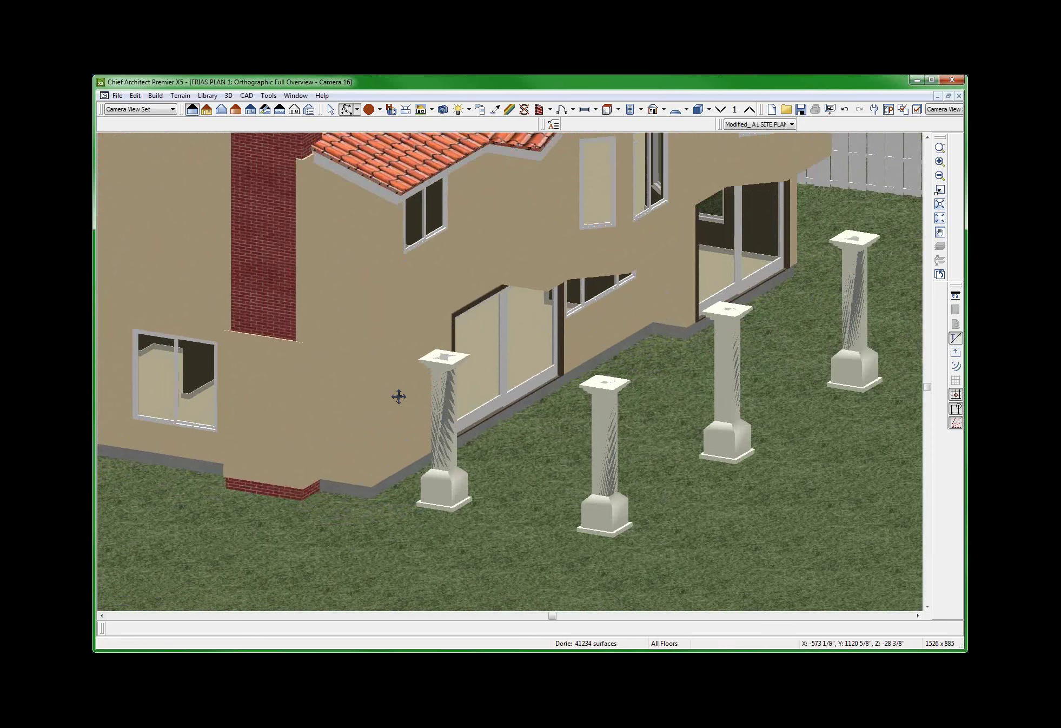
scroll(399, 397, "up", 2)
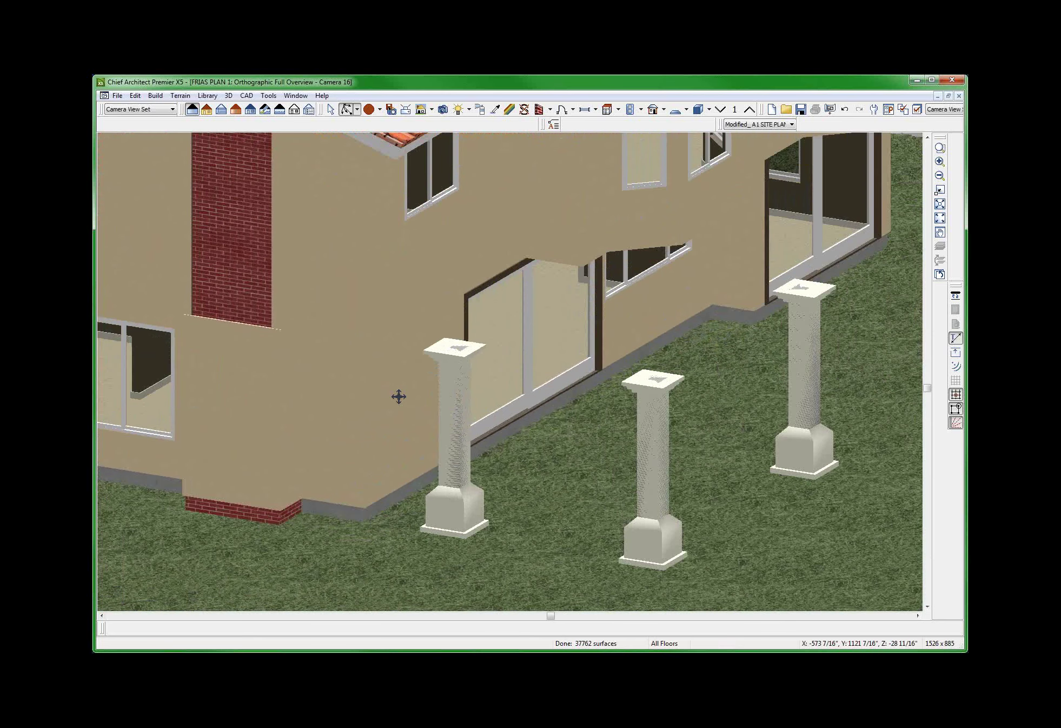
key("space")
left_click(447, 393)
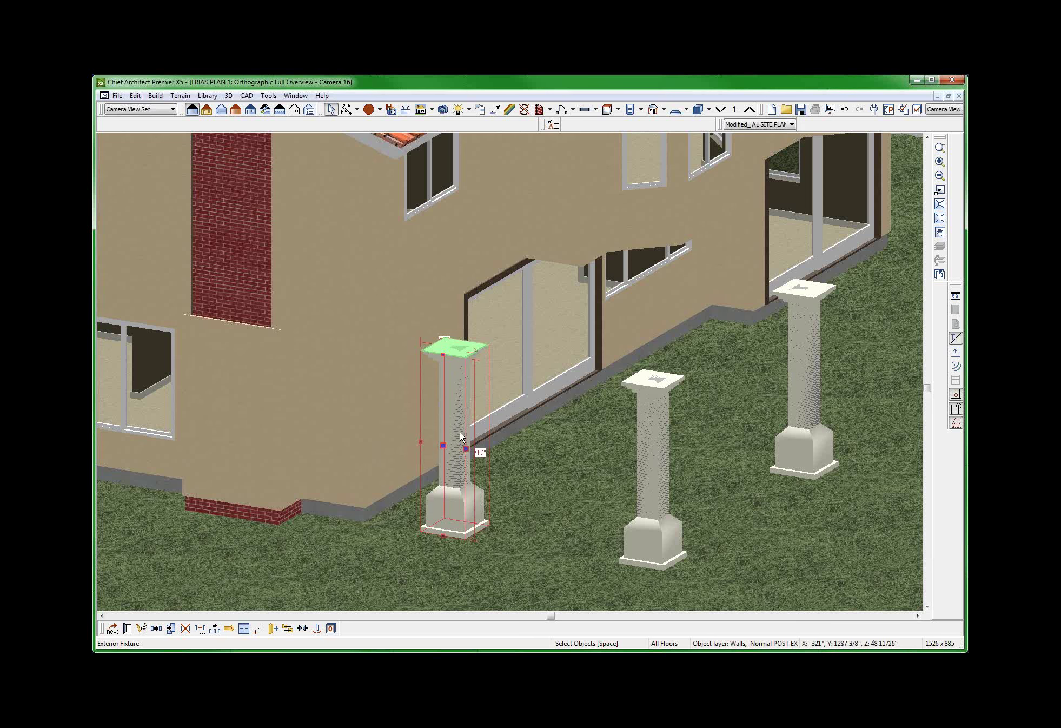
left_click_drag(461, 436, 460, 437)
scroll(461, 437, "up", 2)
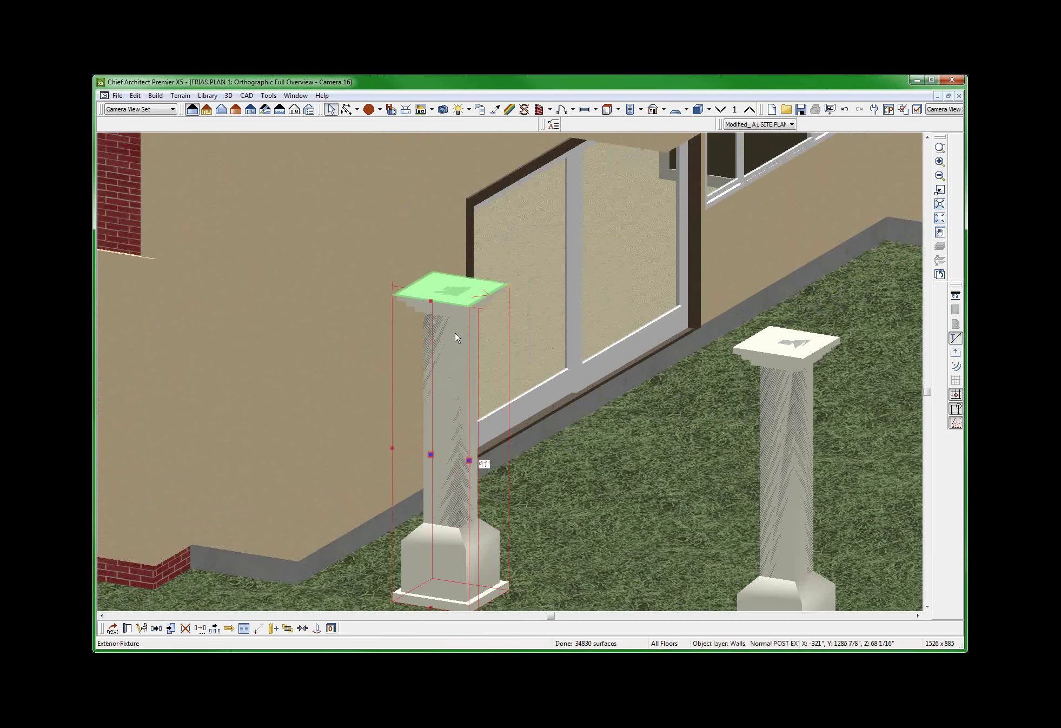
scroll(457, 311, "down", 2)
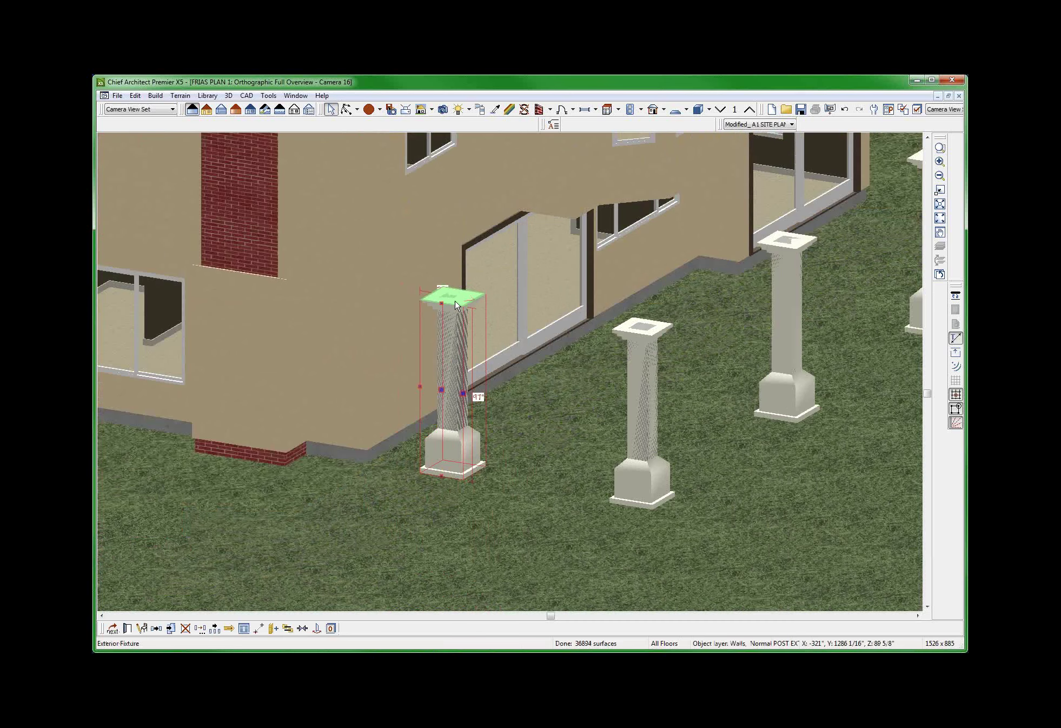
Replace the Concrete material of the column nearest the chimney with the plan material Color - Bone.
double_click(459, 349)
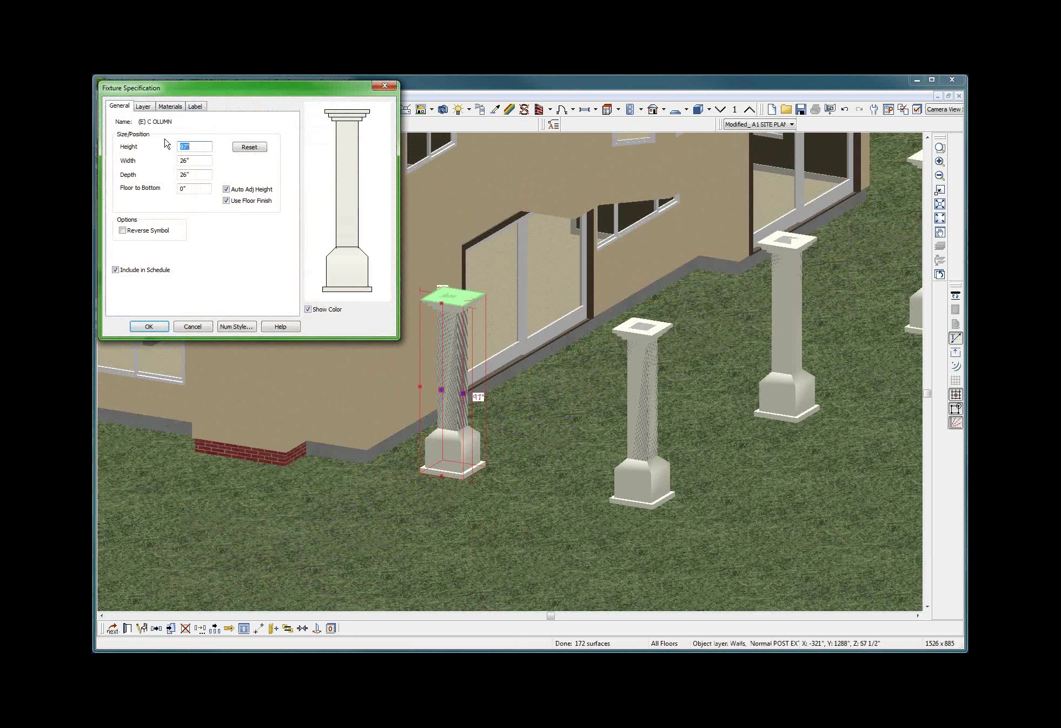
left_click(169, 106)
left_click(163, 152)
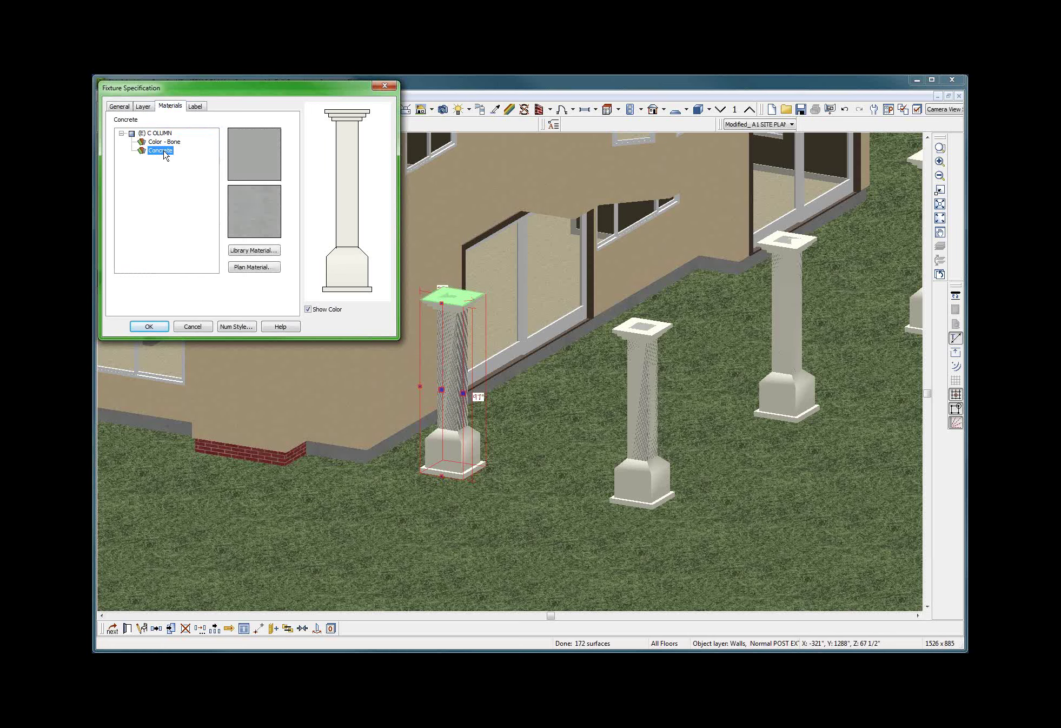
left_click(253, 266)
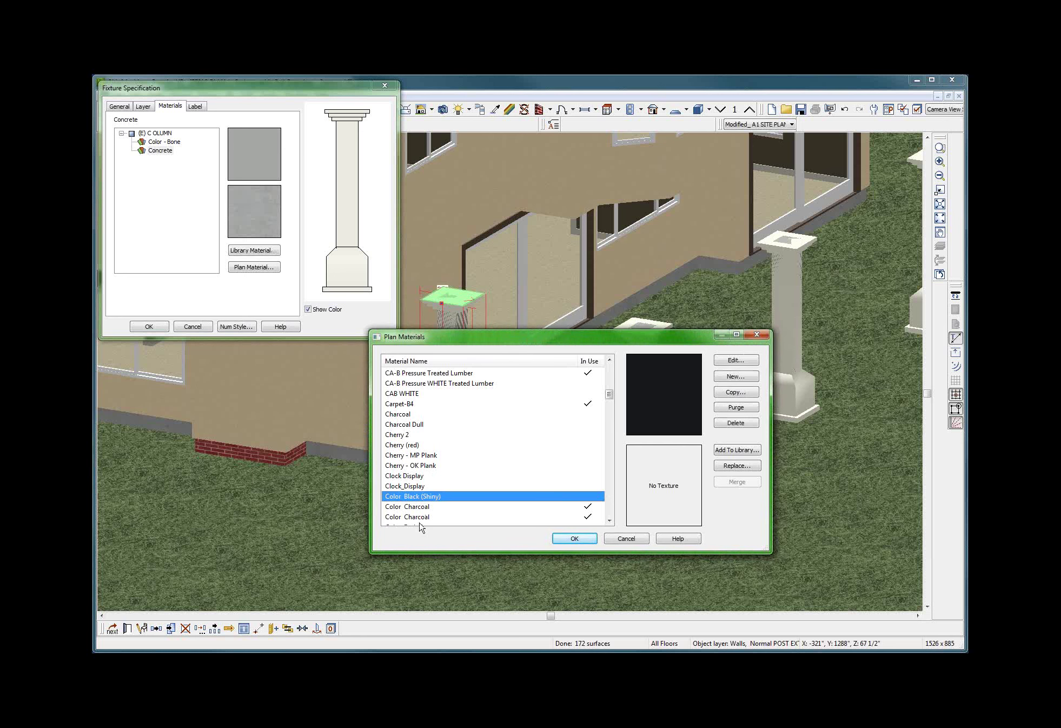
left_click(408, 486)
scroll(407, 488, "down", 1)
scroll(409, 489, "down", 3)
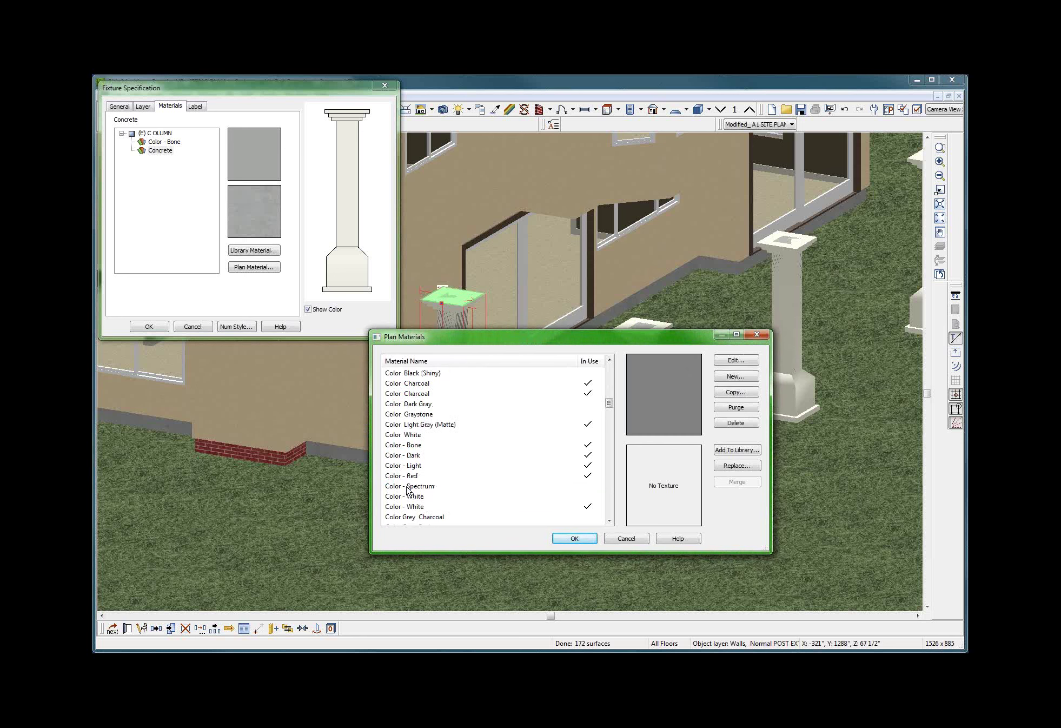
left_click(421, 447)
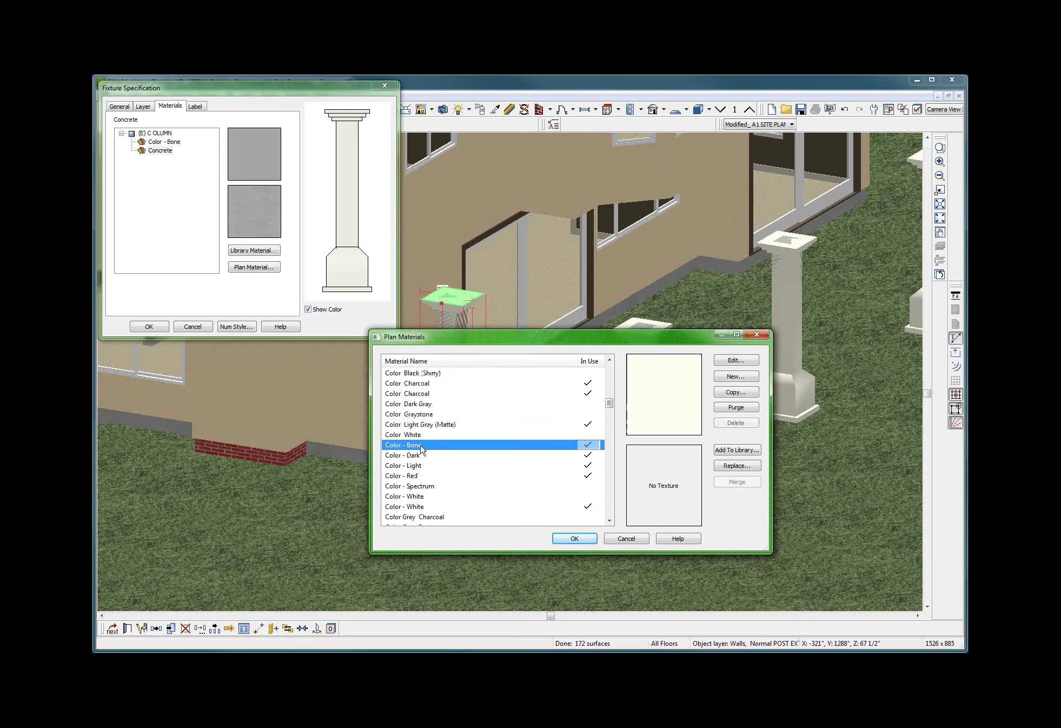
left_click(574, 538)
left_click(147, 327)
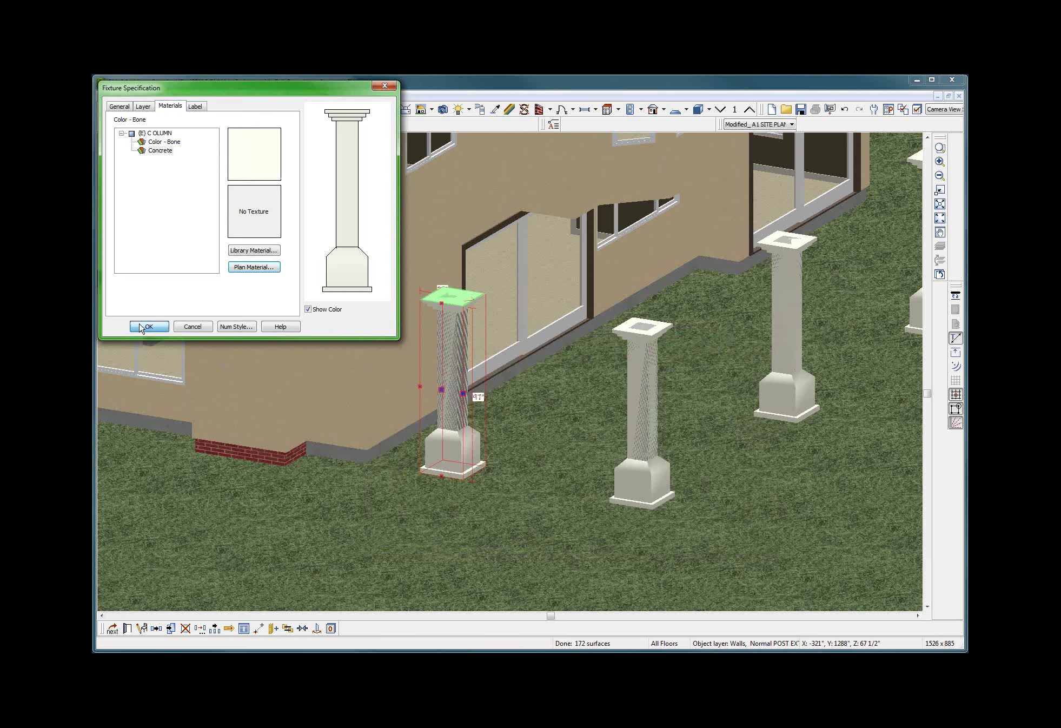
Compare the surface of the edited column with the other columns from several distances and angles.
scroll(471, 390, "down", 1)
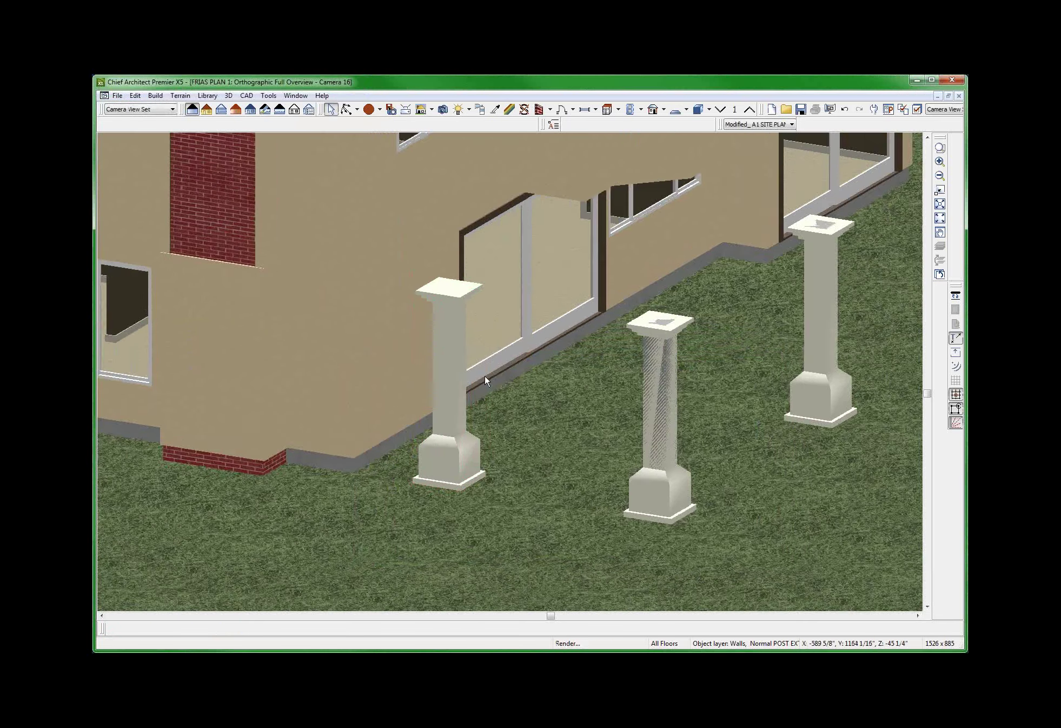
scroll(486, 378, "up", 3)
scroll(486, 432, "down", 5)
scroll(490, 435, "up", 2)
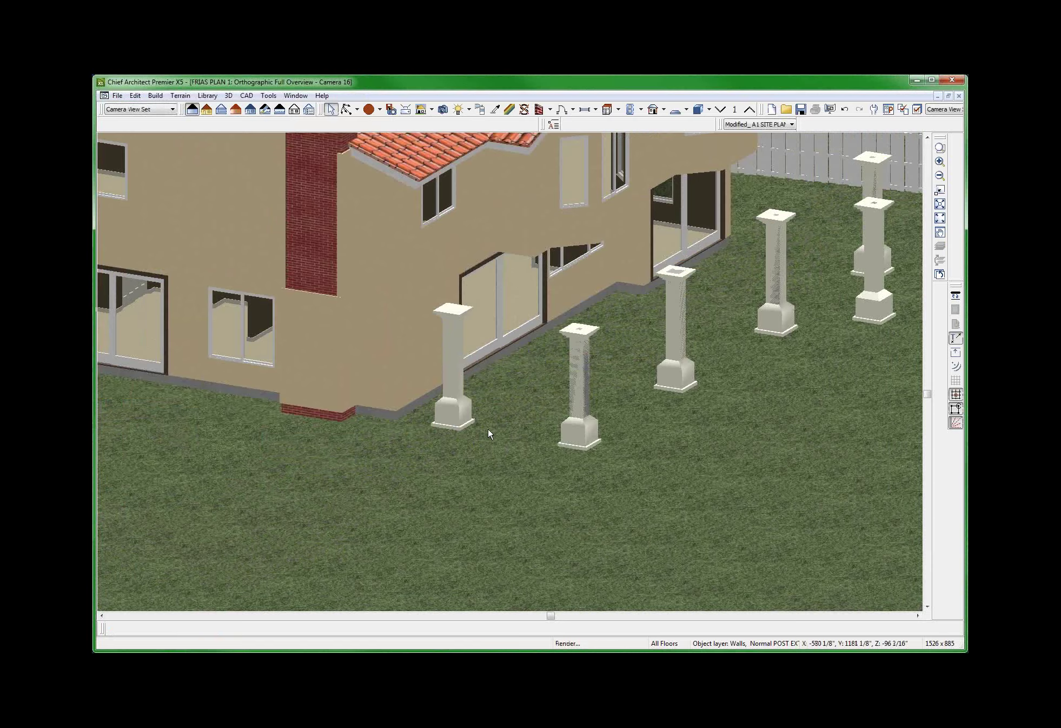
scroll(489, 431, "down", 2)
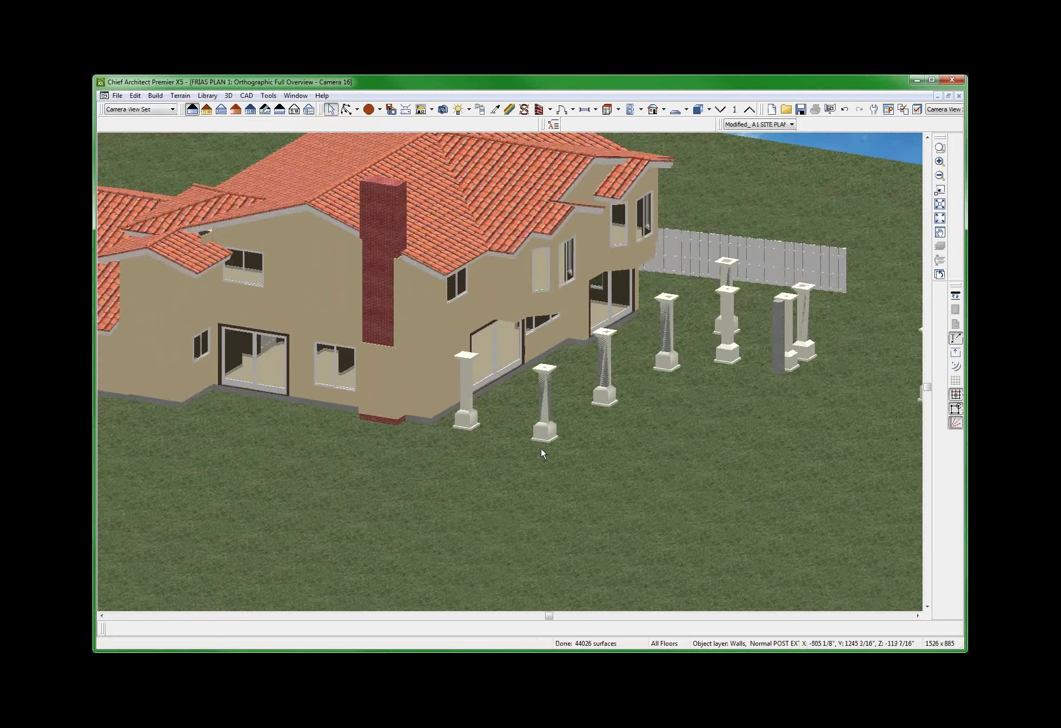
left_click(543, 449)
key("alt+o")
left_click_drag(552, 479, 584, 465)
scroll(670, 427, "up", 5)
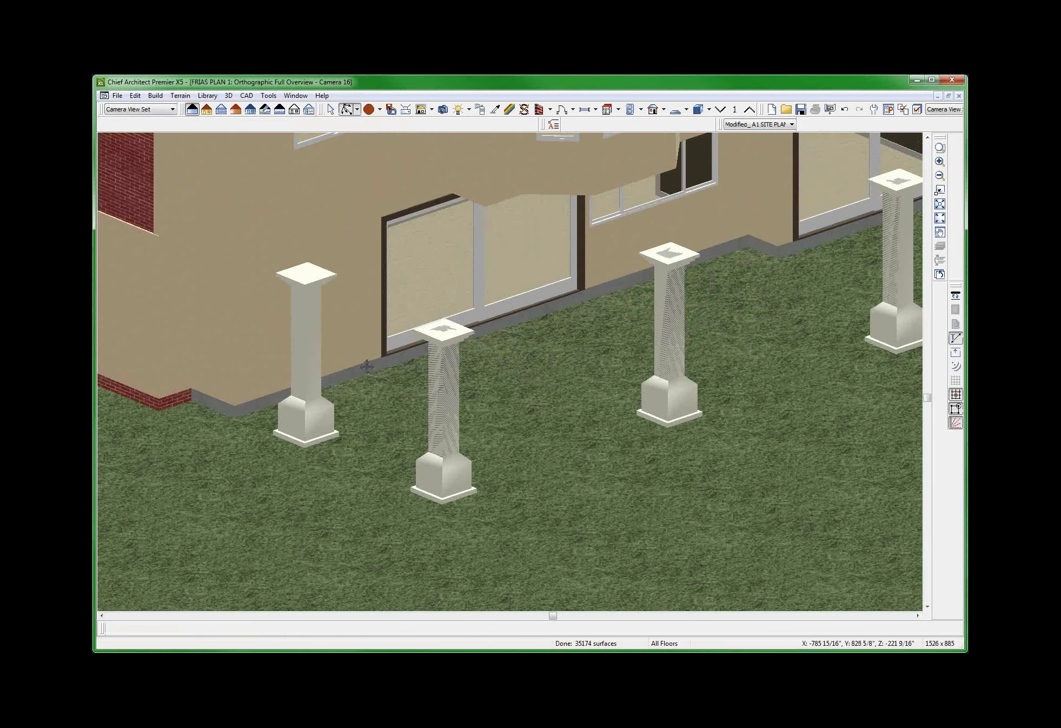
scroll(456, 412, "down", 5)
scroll(456, 411, "down", 2)
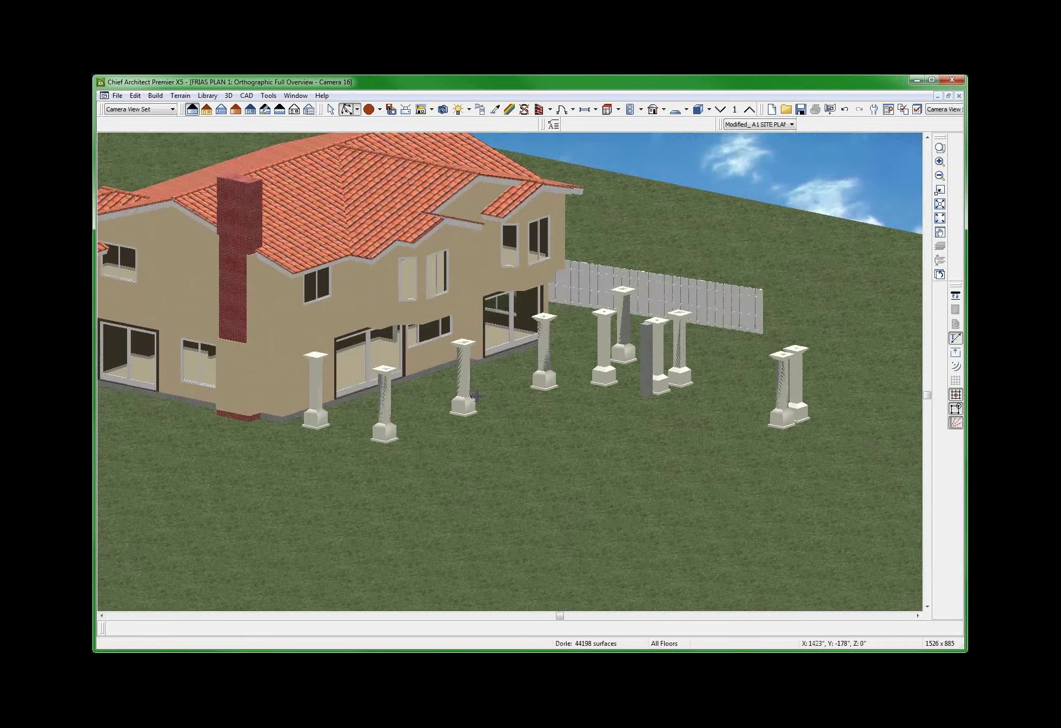
Delete the two spare columns standing beside the plain gray post in the yard, including the solid core inside.
scroll(636, 313, "up", 6)
key("space")
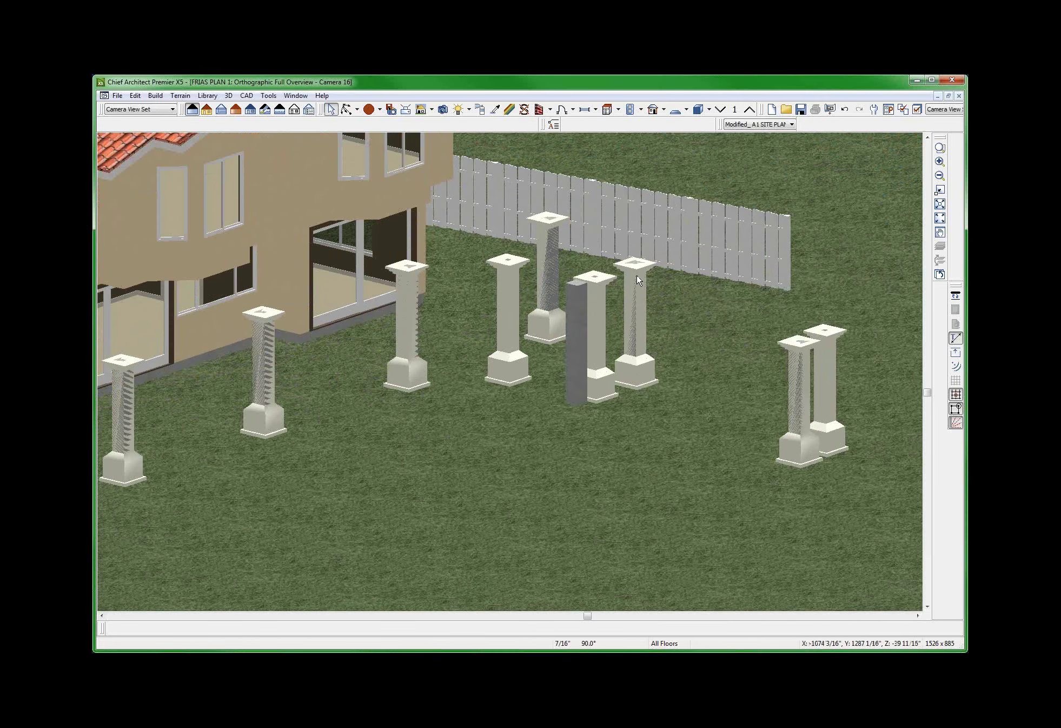
left_click(638, 279)
key("Delete")
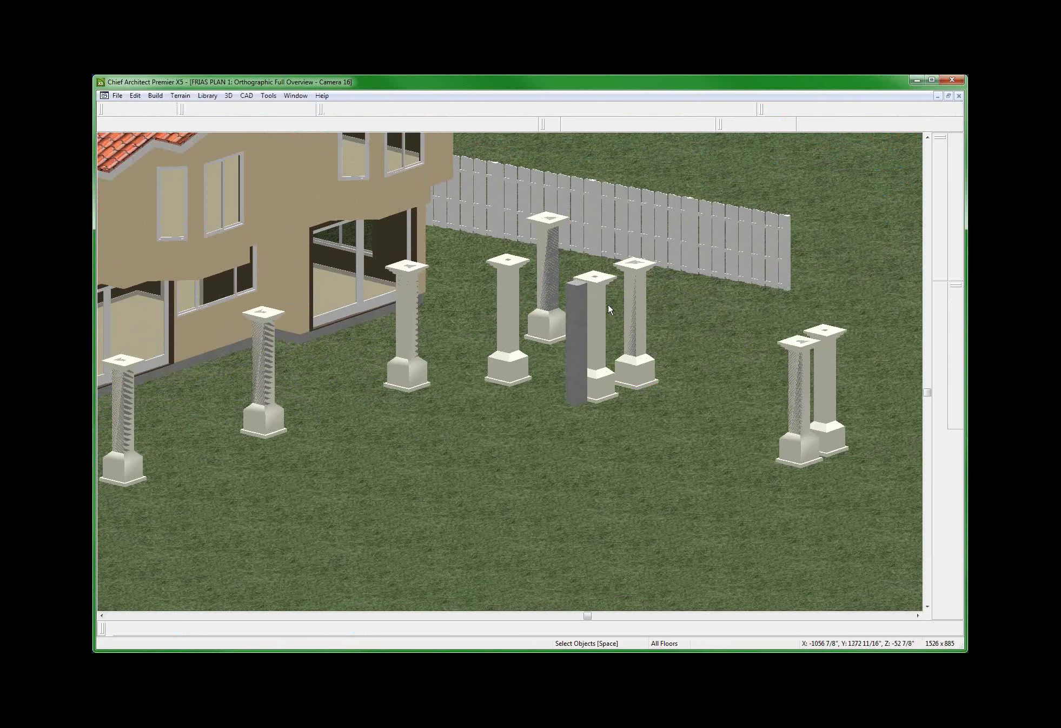
left_click(636, 307)
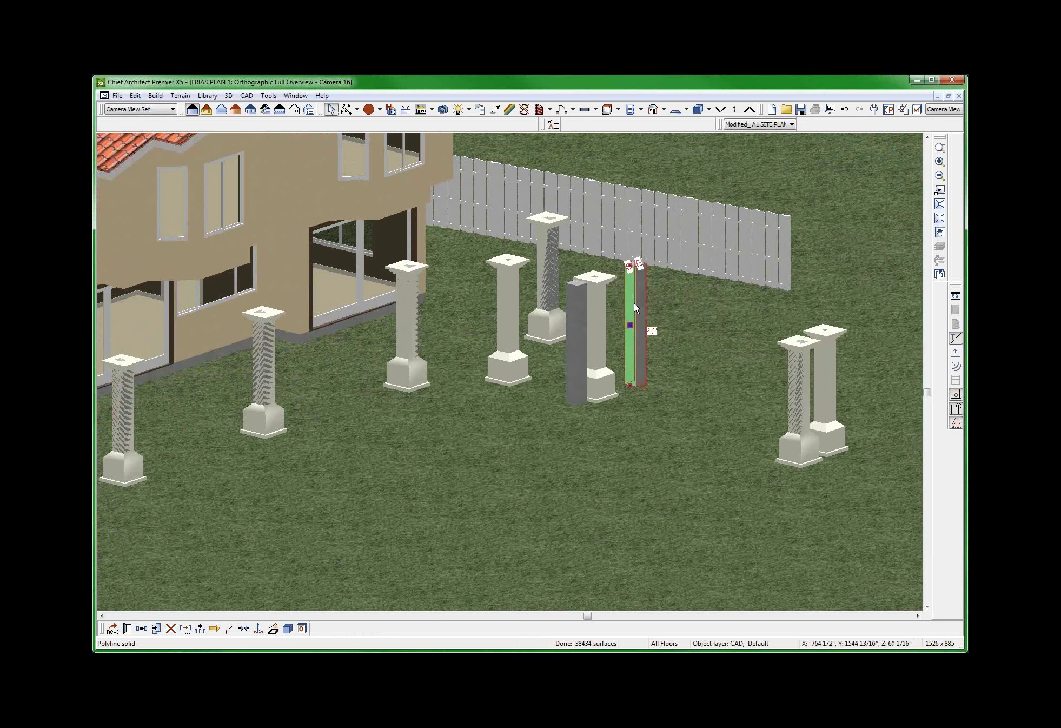
key("Delete")
left_click(605, 304)
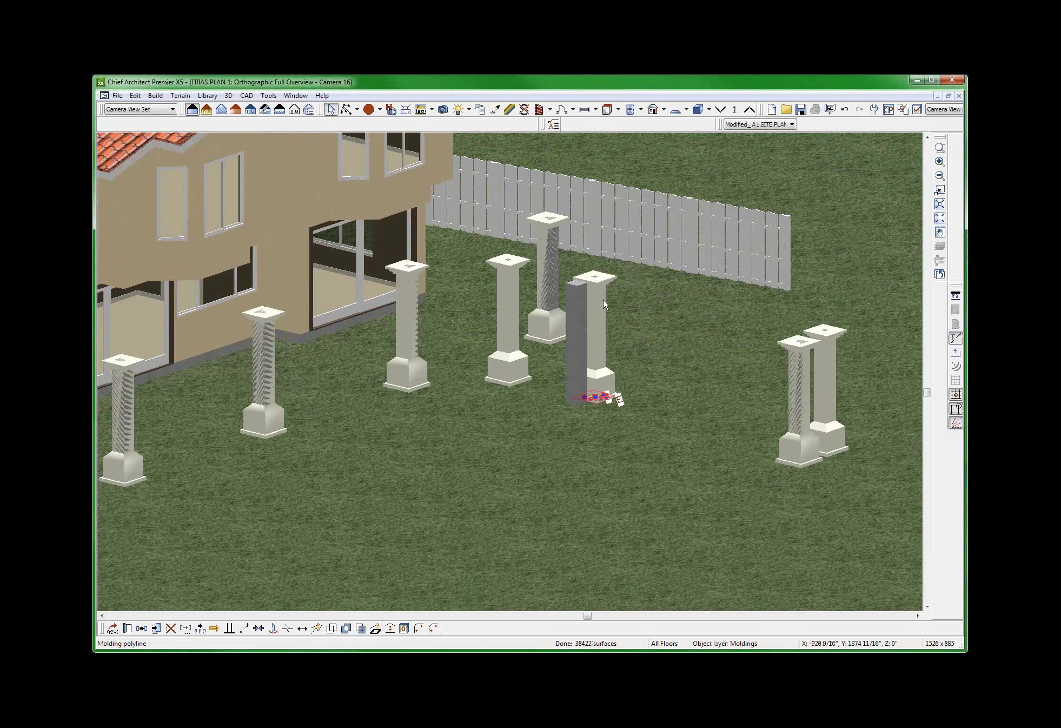
key("Delete")
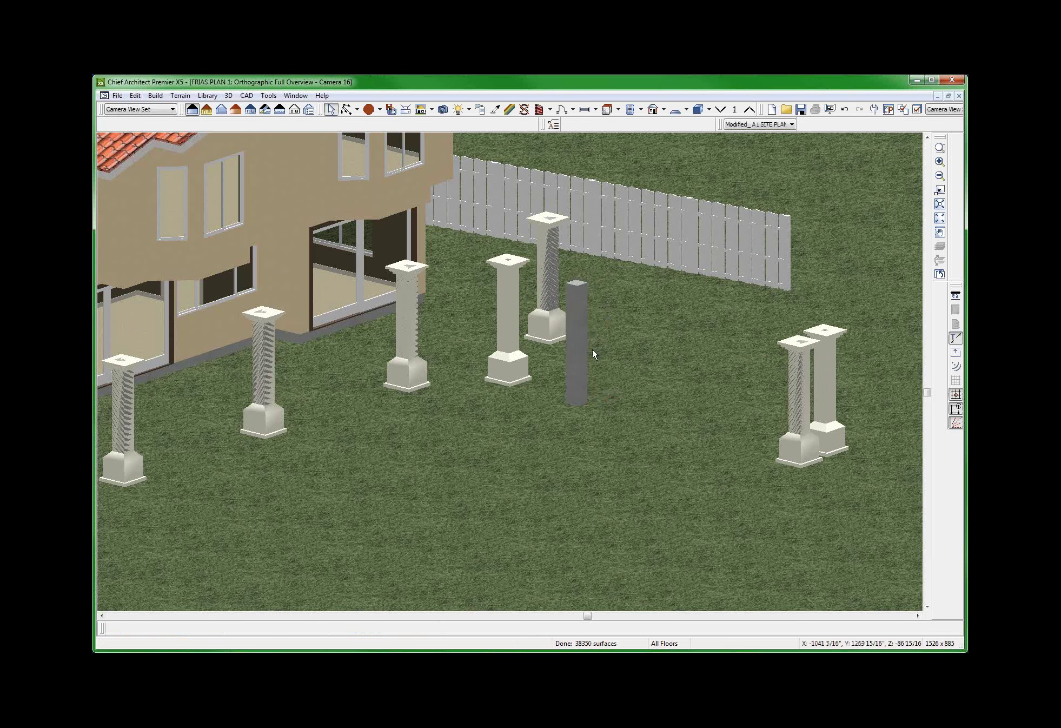
Delete the plain gray post and the front column of the outlying pair farther from the house.
left_click(584, 316)
key("Delete")
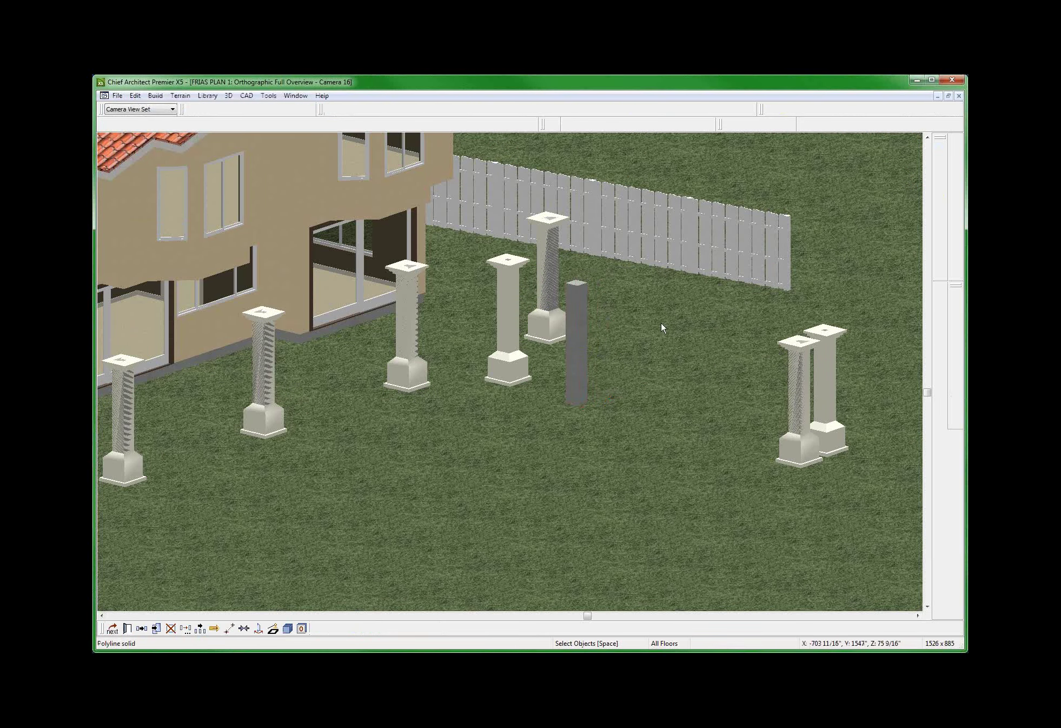
left_click(798, 356)
key("Delete")
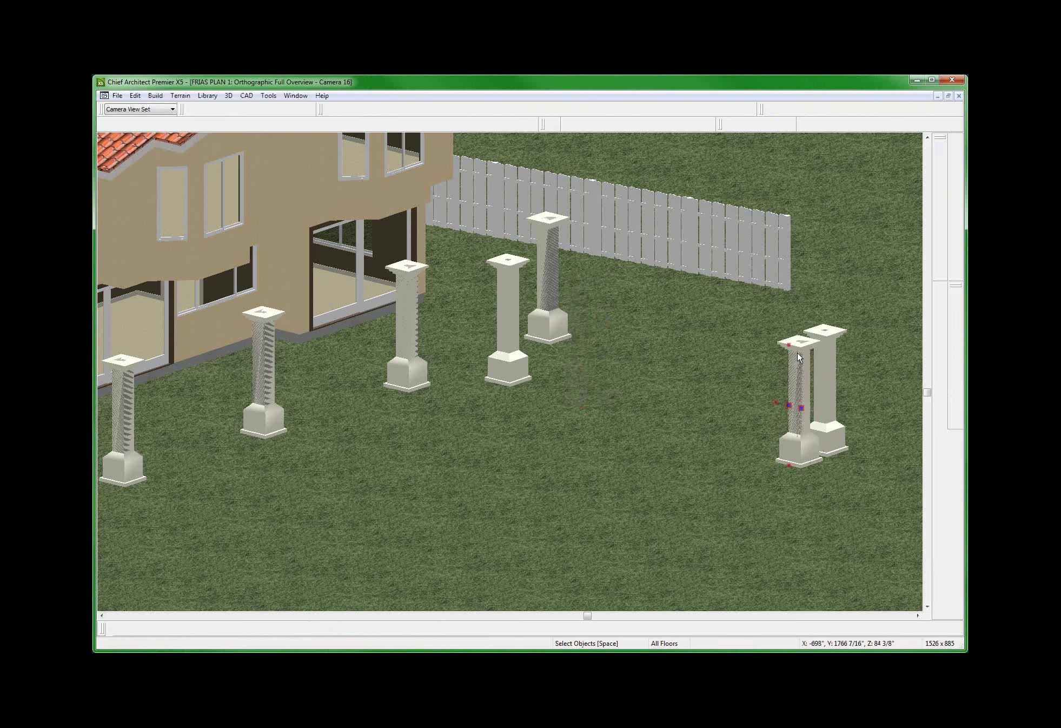
Delete the remaining outlying column and the extra smooth-shafted column beside the end column near the fence.
left_click(823, 355)
key("Delete")
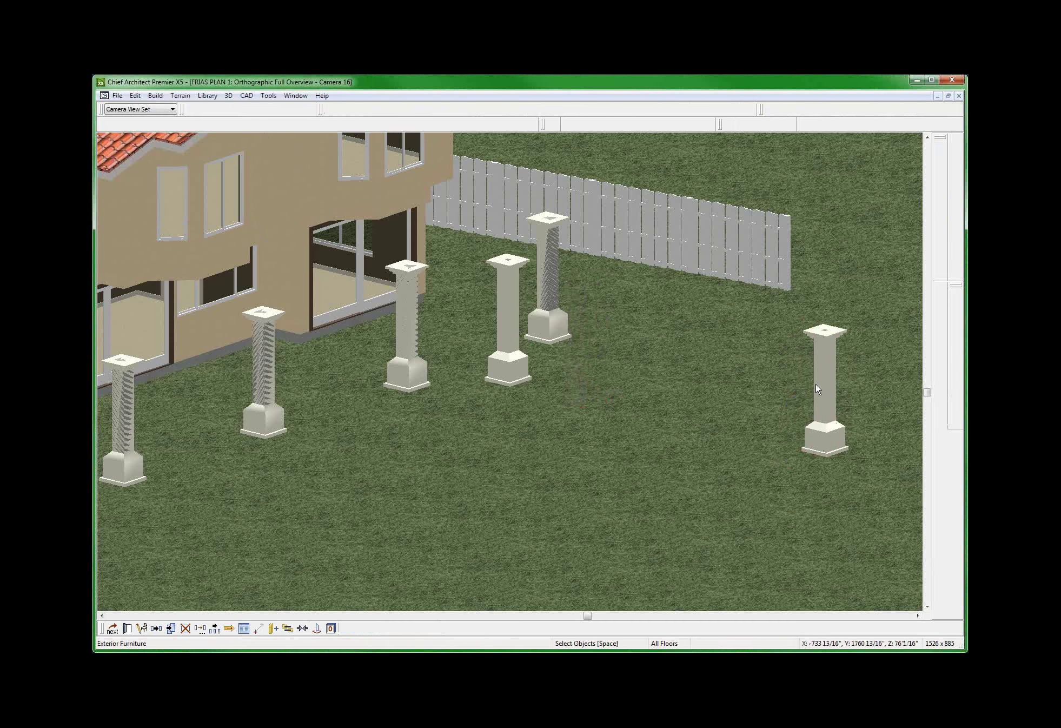
middle_click_drag(742, 445, 593, 377)
left_click(603, 372)
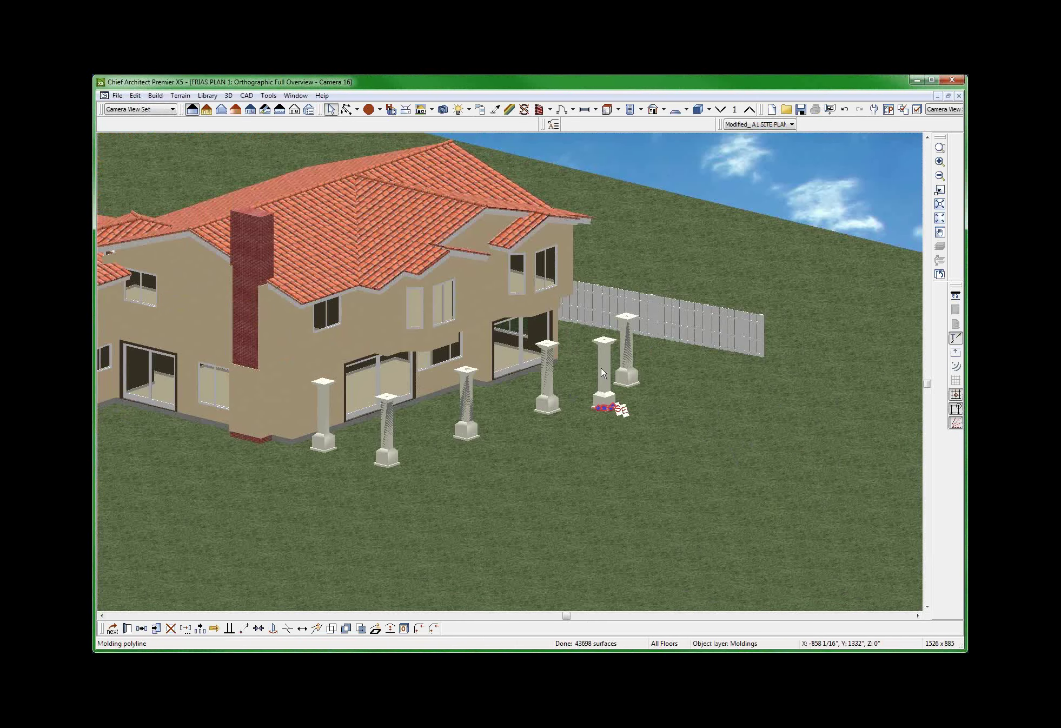
key("Delete")
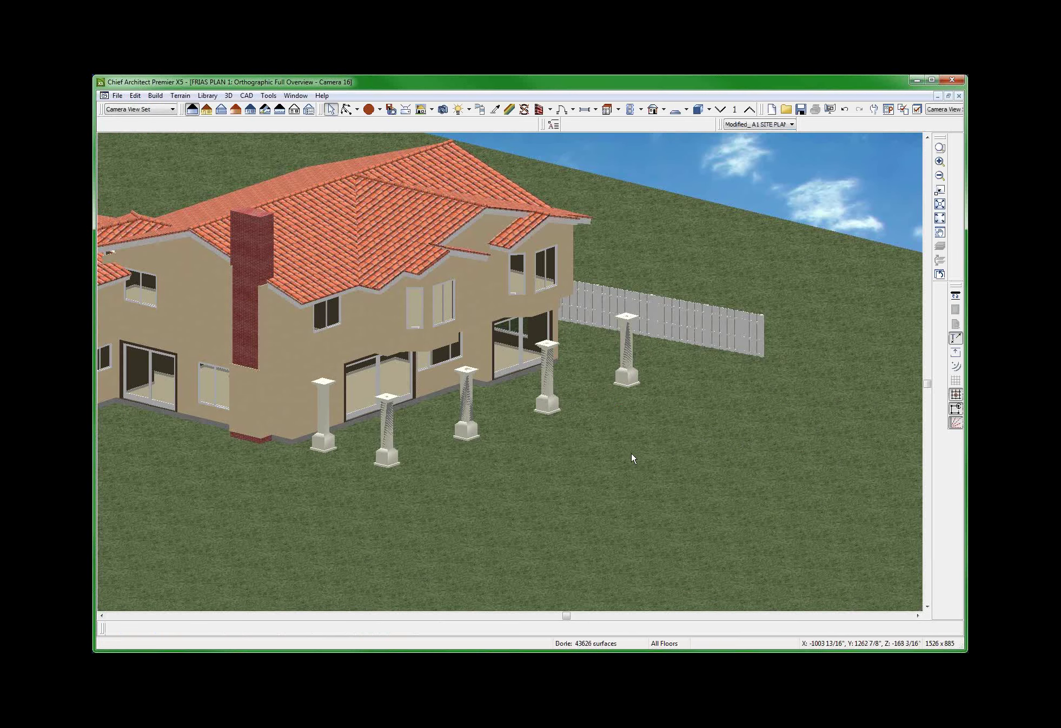
Examine the remaining columns along the back of the house, and view the house from the garage front and the fence side.
scroll(632, 457, "down", 2)
scroll(400, 443, "up", 4)
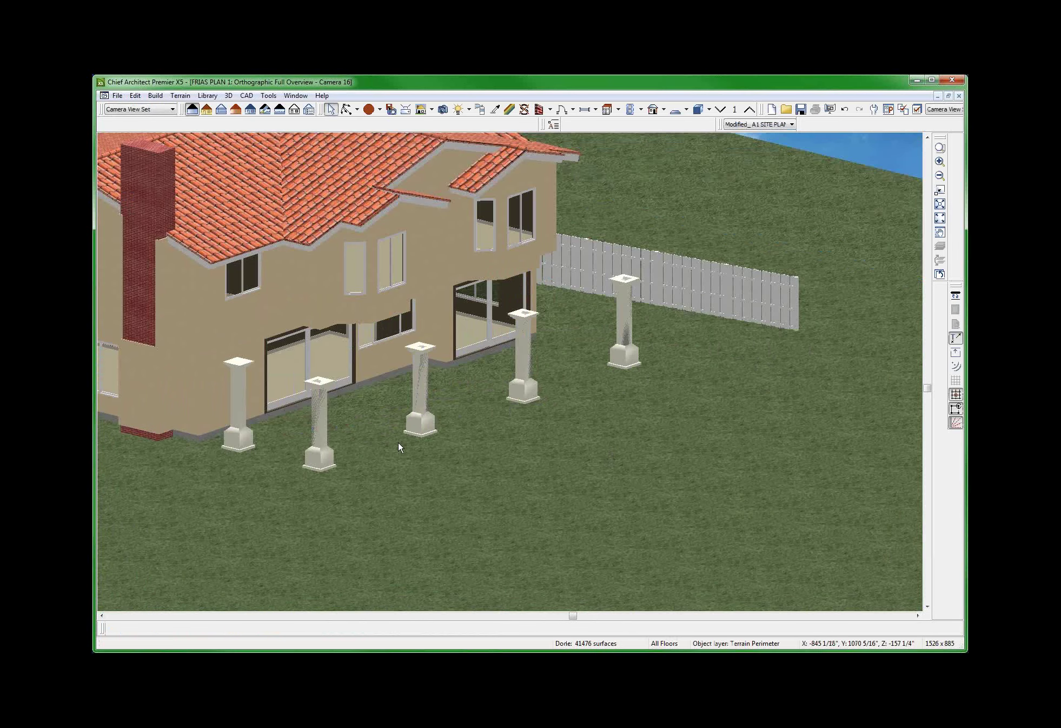
left_click(322, 405)
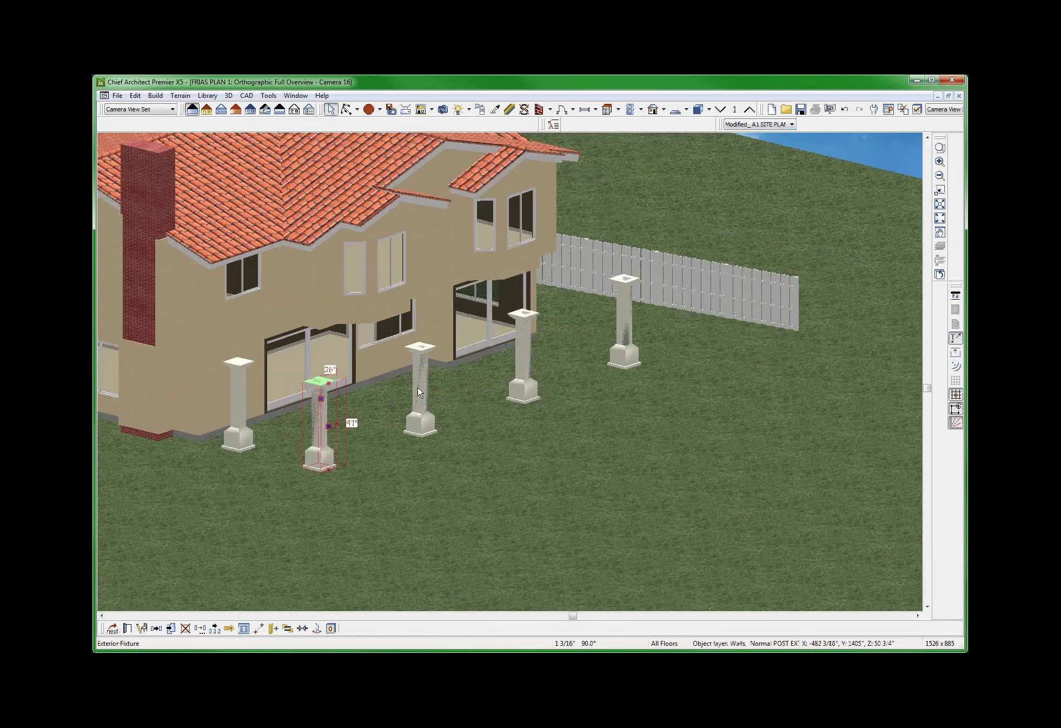
scroll(498, 466, "down", 2)
left_click(513, 445)
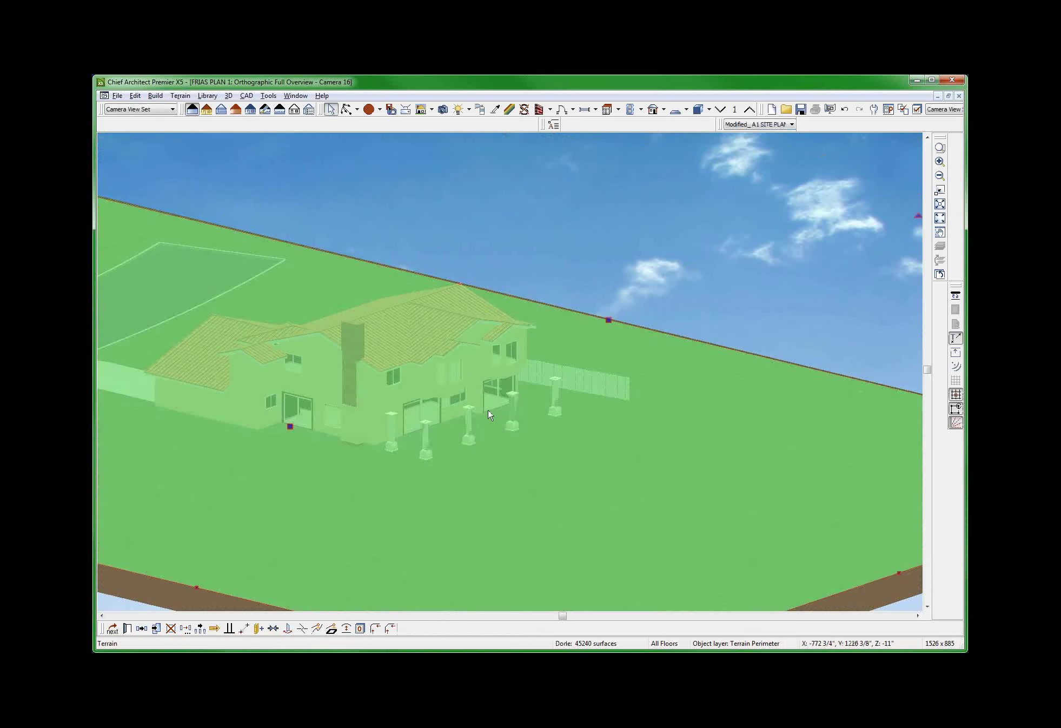
middle_click_drag(488, 411, 702, 448)
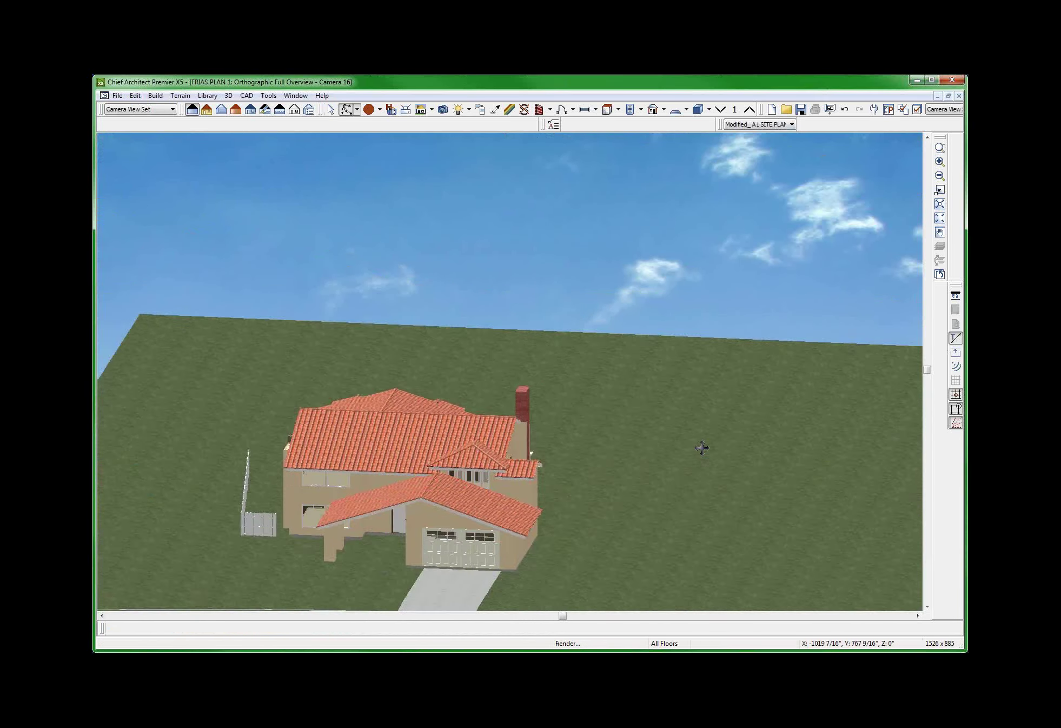
scroll(389, 481, "up", 5)
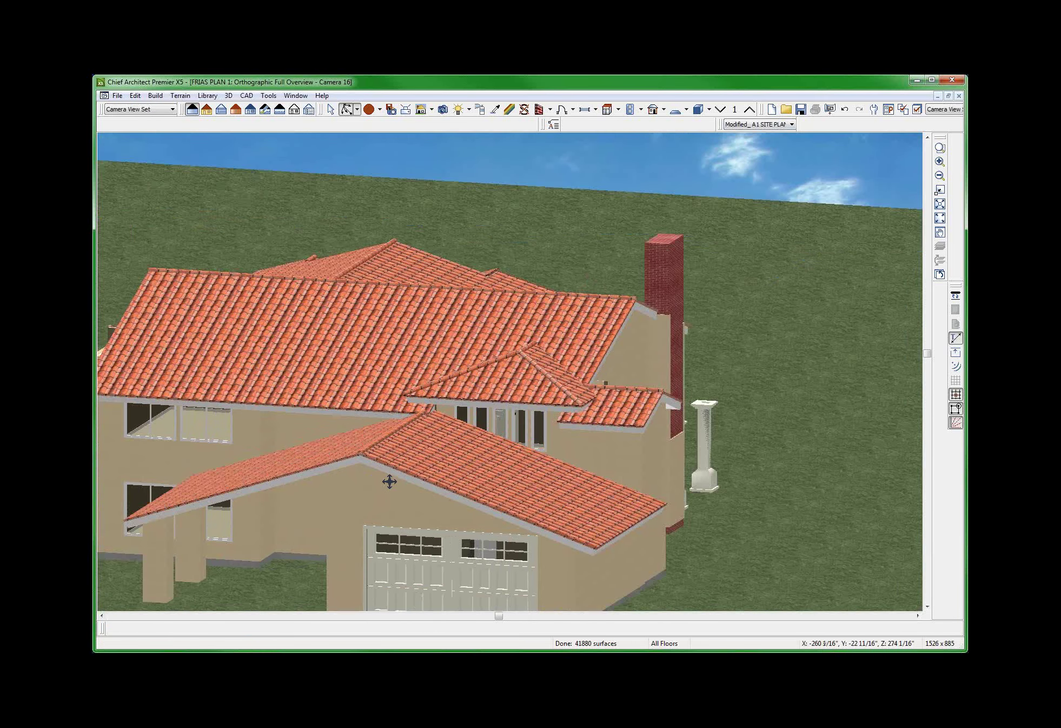
scroll(390, 481, "down", 4)
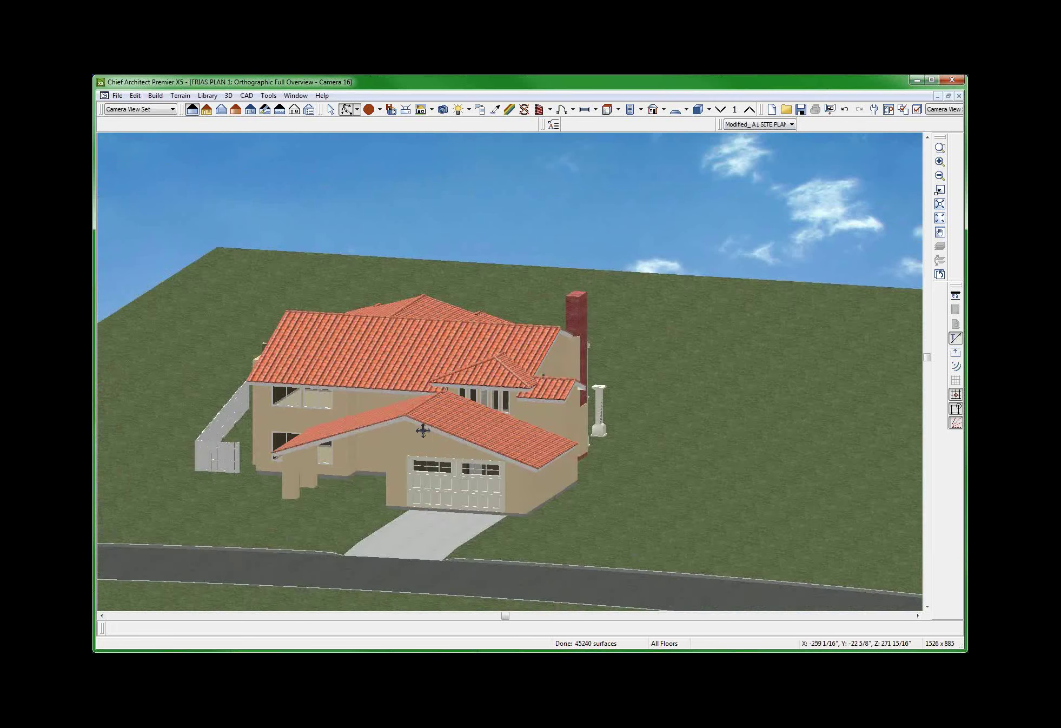
middle_click_drag(422, 426, 509, 419)
scroll(509, 420, "up", 2)
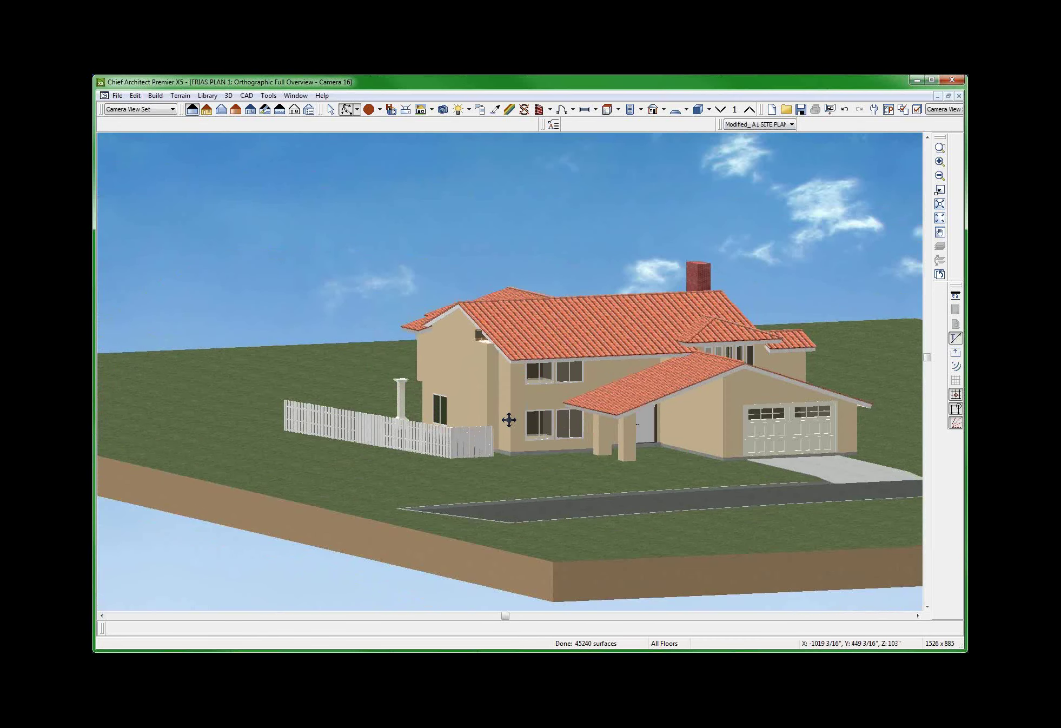
scroll(509, 420, "down", 3)
middle_click_drag(509, 420, 588, 440)
scroll(521, 443, "up", 3)
scroll(584, 452, "up", 3)
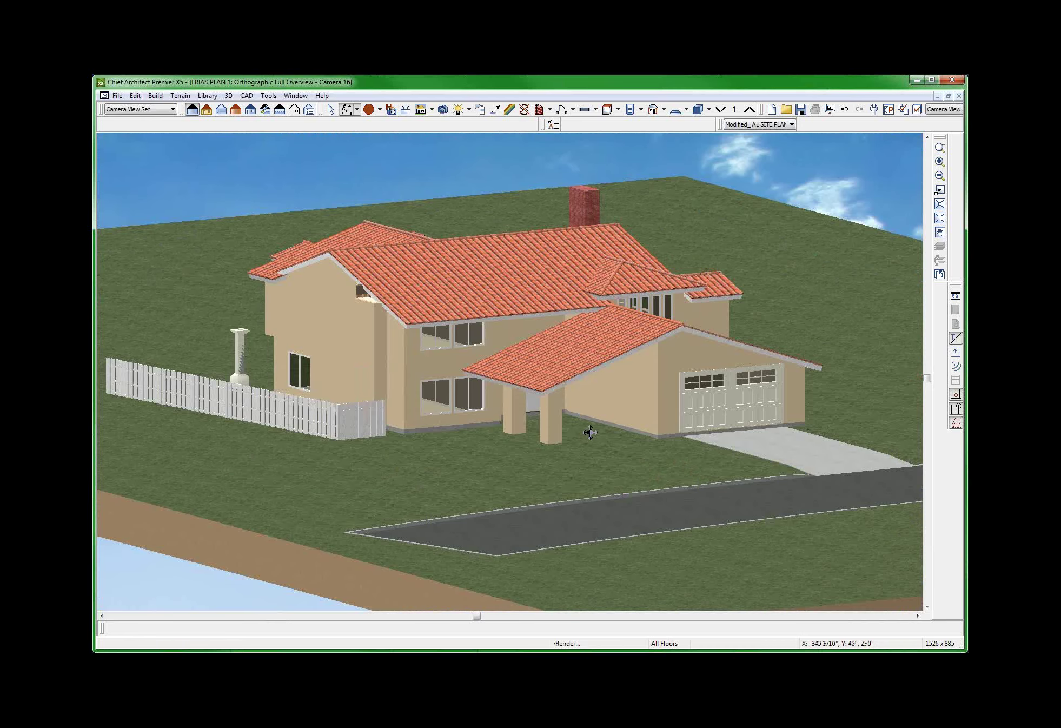
mouse_move(588, 440)
middle_mouse_down()
mouse_move(615, 445)
mouse_move(608, 435)
middle_mouse_up()
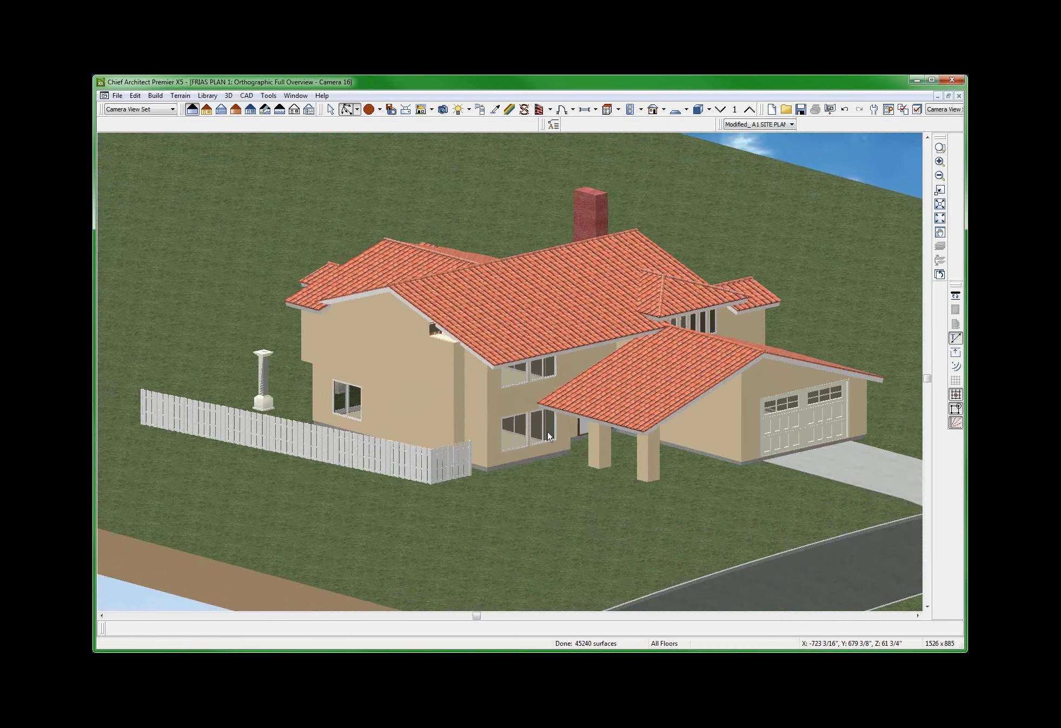
key("space")
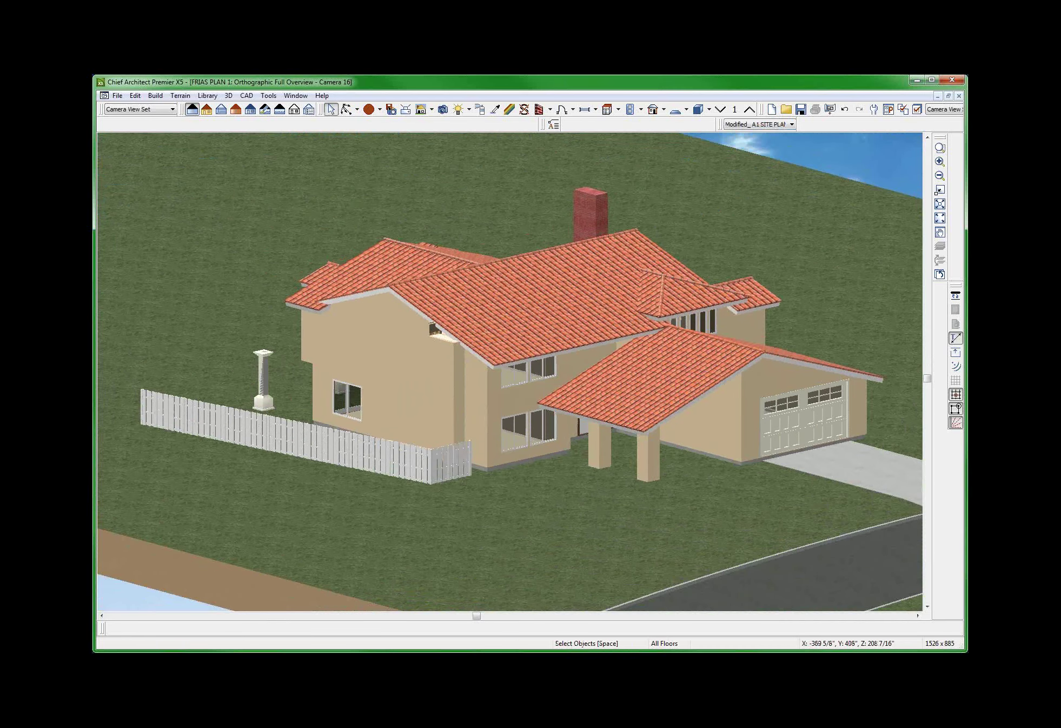